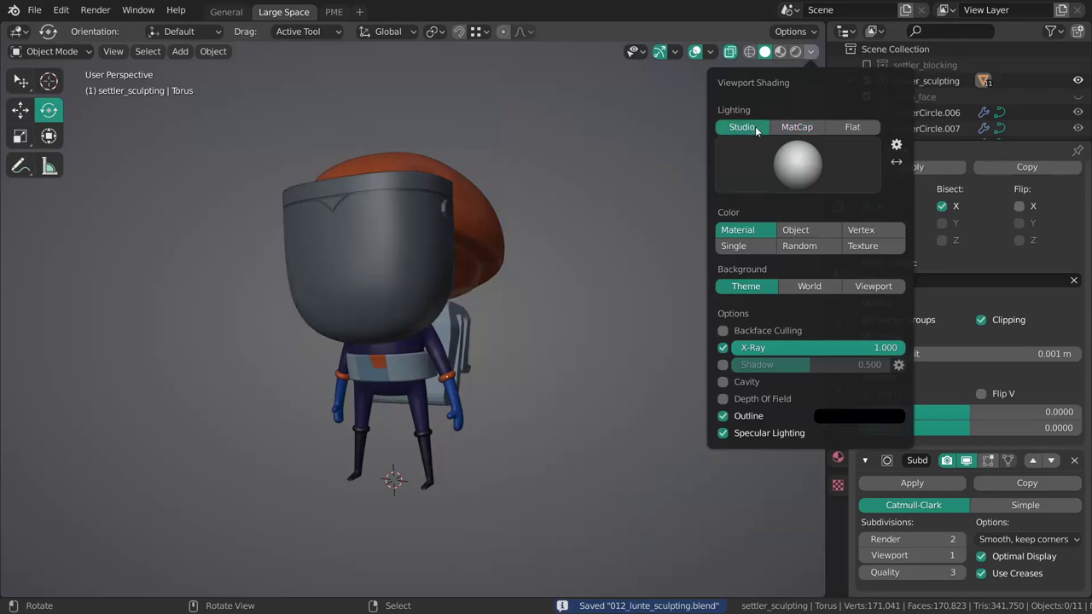
Switch the viewport lighting from Studio to MatCap.
left_click(796, 126)
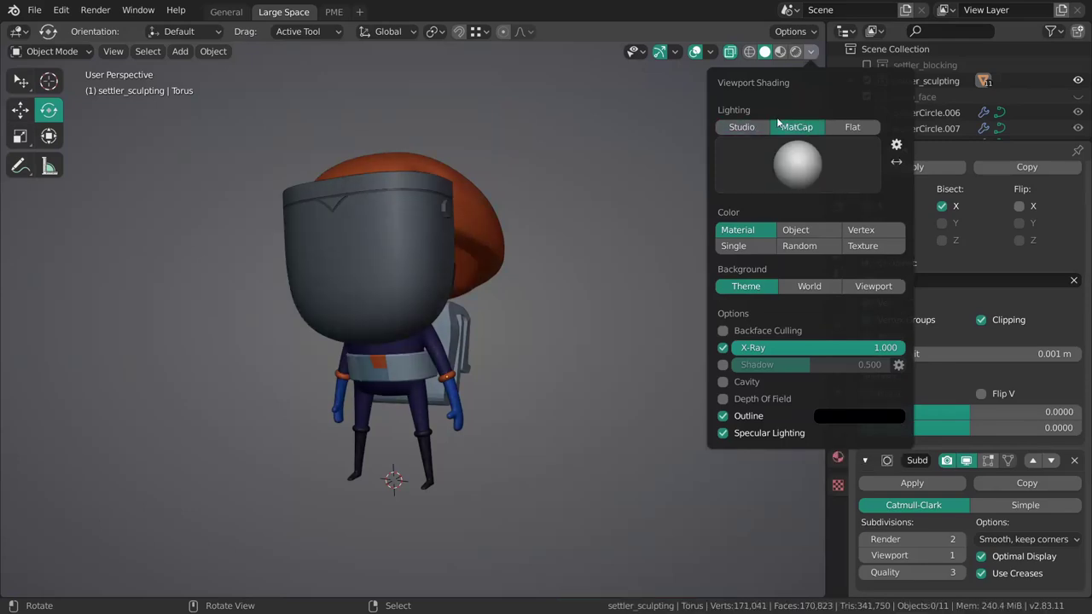
left_click(741, 126)
left_click(796, 127)
Select the backpack and frame it up close from the character's side.
mouse_move(401, 290)
middle_mouse_down()
mouse_move(476, 312)
mouse_move(467, 344)
mouse_move(452, 324)
middle_mouse_up()
left_click(466, 355)
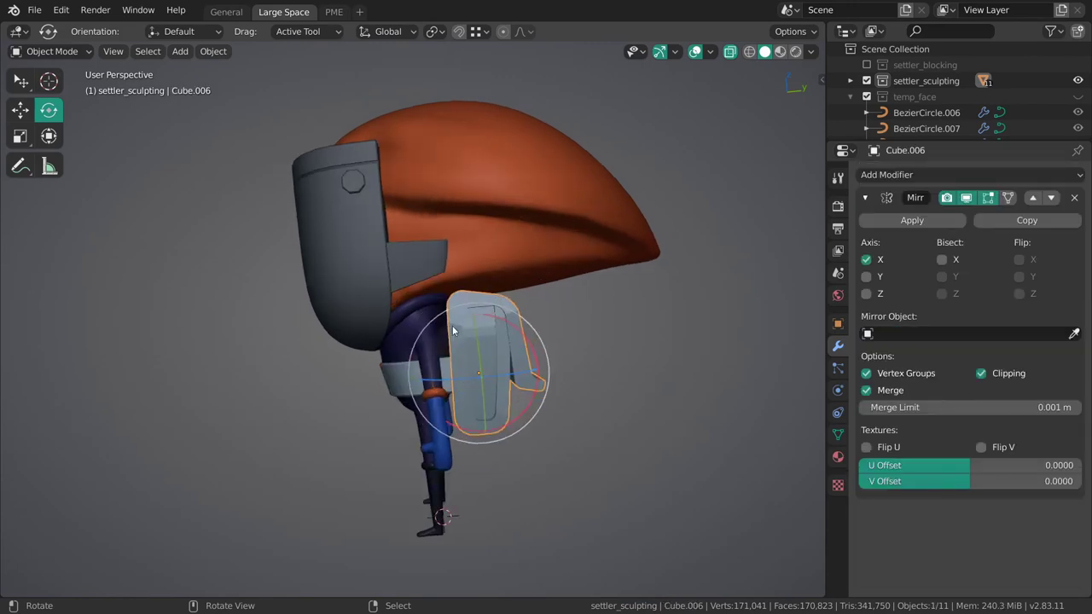
scroll(549, 428, "up", 3)
scroll(476, 403, "up", 3)
key("alt+a")
scroll(472, 394, "down", 2)
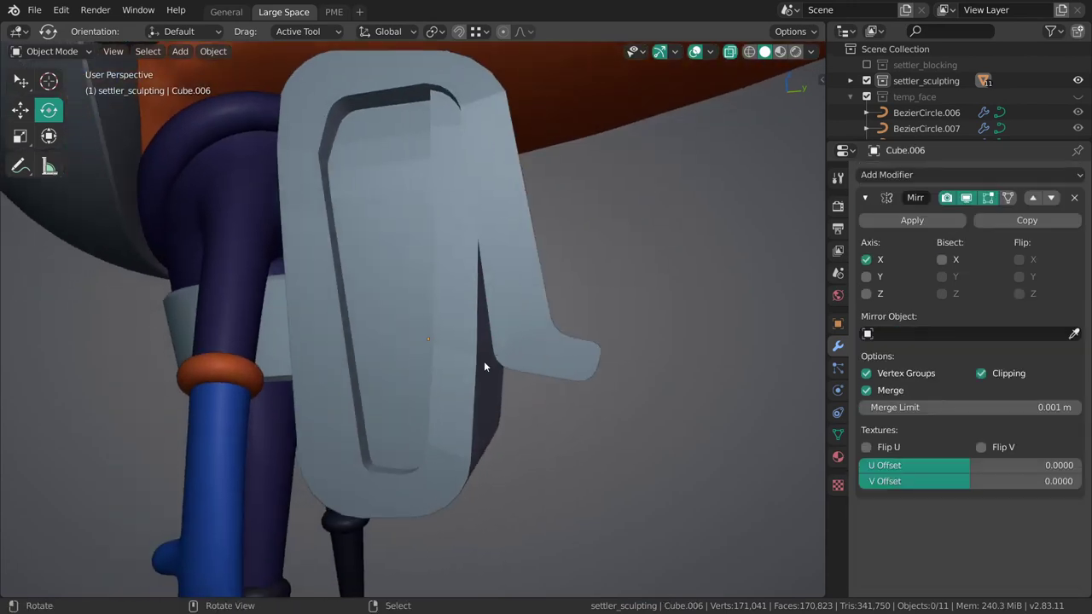
mouse_move(484, 360)
middle_mouse_down()
mouse_move(456, 342)
mouse_move(488, 343)
middle_mouse_up()
left_click(455, 339)
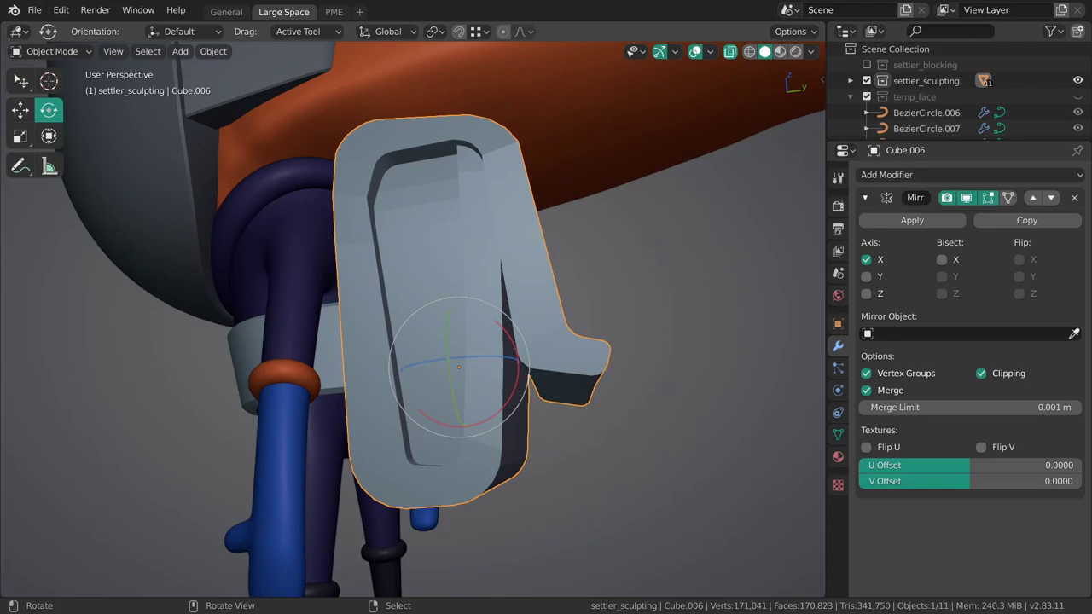
In edit mode, slide two edges along the hook strap into place.
mouse_move(556, 345)
middle_mouse_down()
mouse_move(389, 315)
mouse_move(408, 347)
mouse_move(478, 332)
mouse_move(574, 384)
middle_mouse_up()
key("Tab")
key("3")
key("alt+a")
key("2")
mouse_move(655, 345)
middle_mouse_down()
mouse_move(618, 353)
mouse_move(611, 334)
mouse_move(629, 351)
middle_mouse_up()
key("g")
key("g")
left_click(614, 335)
mouse_move(487, 365)
middle_mouse_down()
mouse_move(431, 366)
mouse_move(432, 346)
mouse_move(520, 309)
mouse_move(520, 296)
middle_mouse_up()
key("g")
key("g")
left_click(431, 328)
Flatten the faces along the strap's top arch with LoopTools, then return to object mode.
left_click(628, 336)
left_click(425, 309, "ctrl")
right_click(520, 297)
left_click(520, 297)
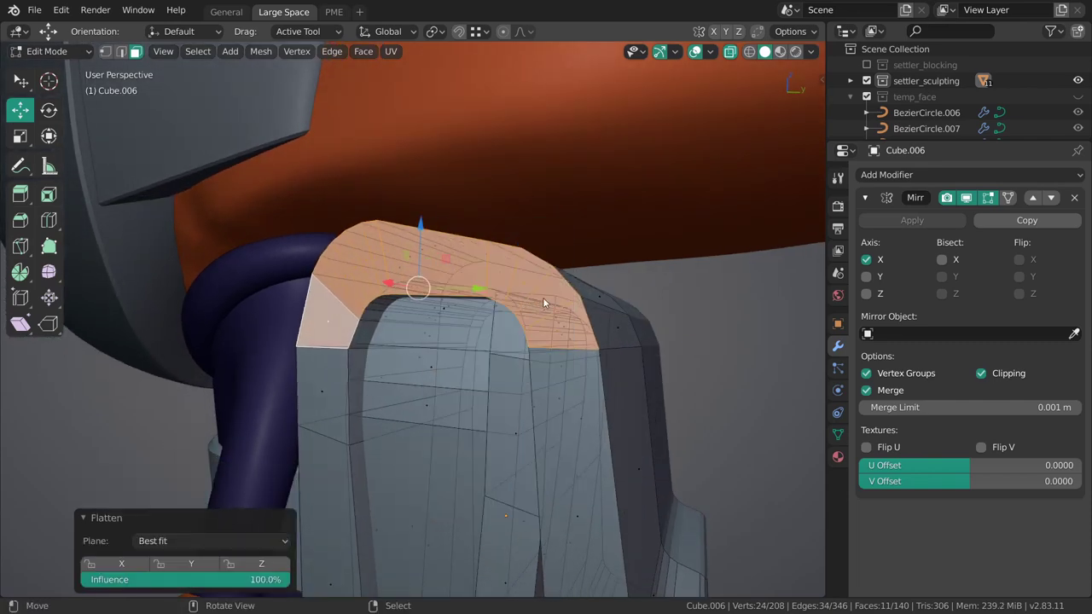
key("KP_3")
key("Tab")
Flatten the inner strip of strap faces with LoopTools Flatten.
middle_click_drag(397, 361, 542, 354, "shift")
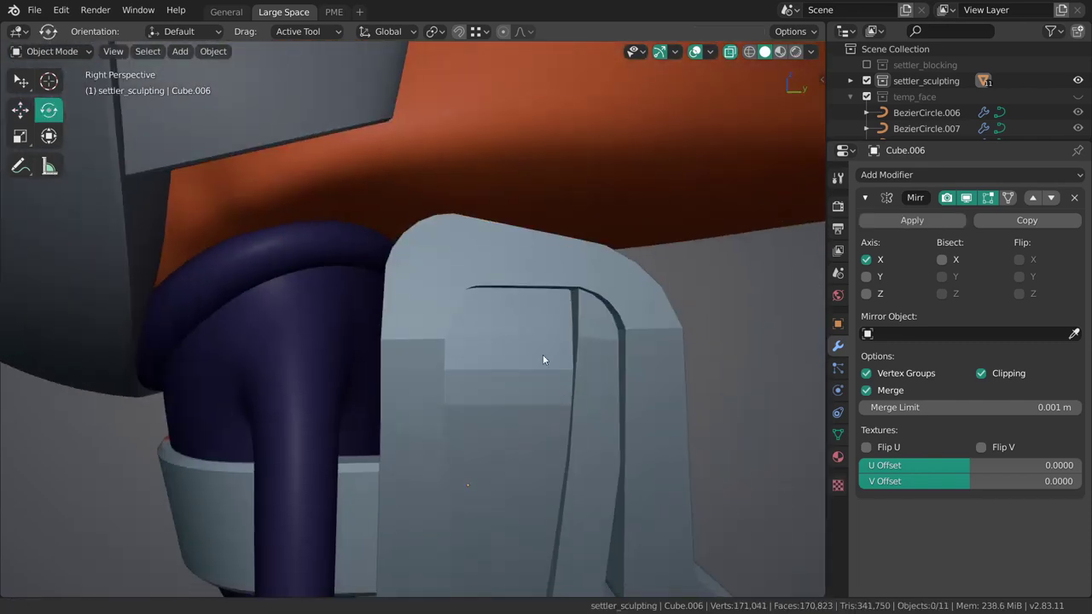
key("Tab")
mouse_move(615, 317)
middle_mouse_down()
mouse_move(493, 278)
mouse_move(395, 211)
middle_mouse_up()
left_click(395, 212)
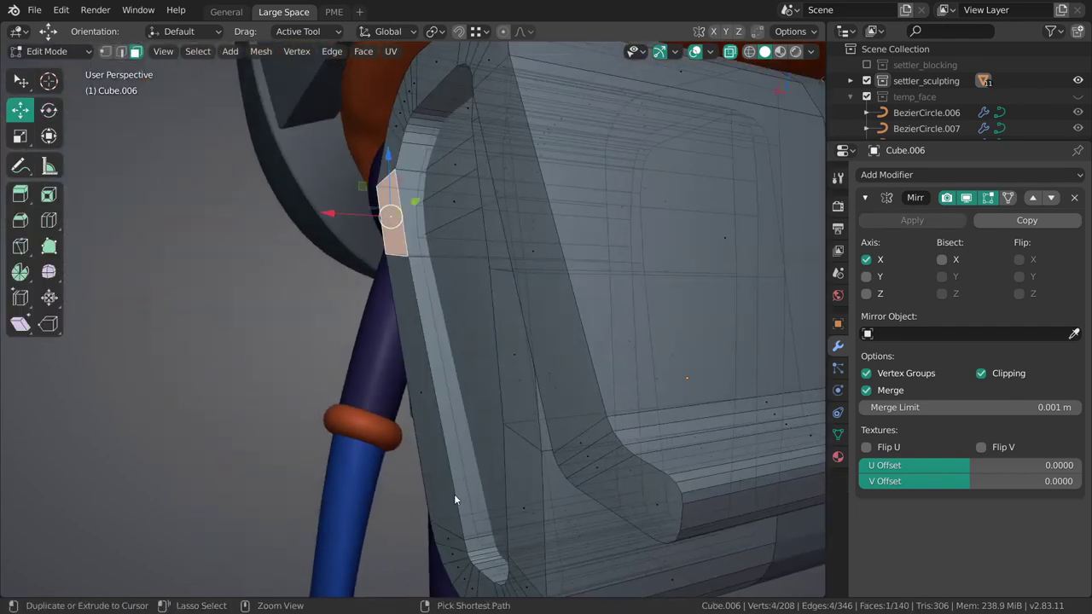
mouse_move(454, 494)
middle_mouse_down("ctrl")
mouse_move(428, 418)
mouse_move(370, 409)
mouse_move(476, 394)
middle_mouse_up("ctrl")
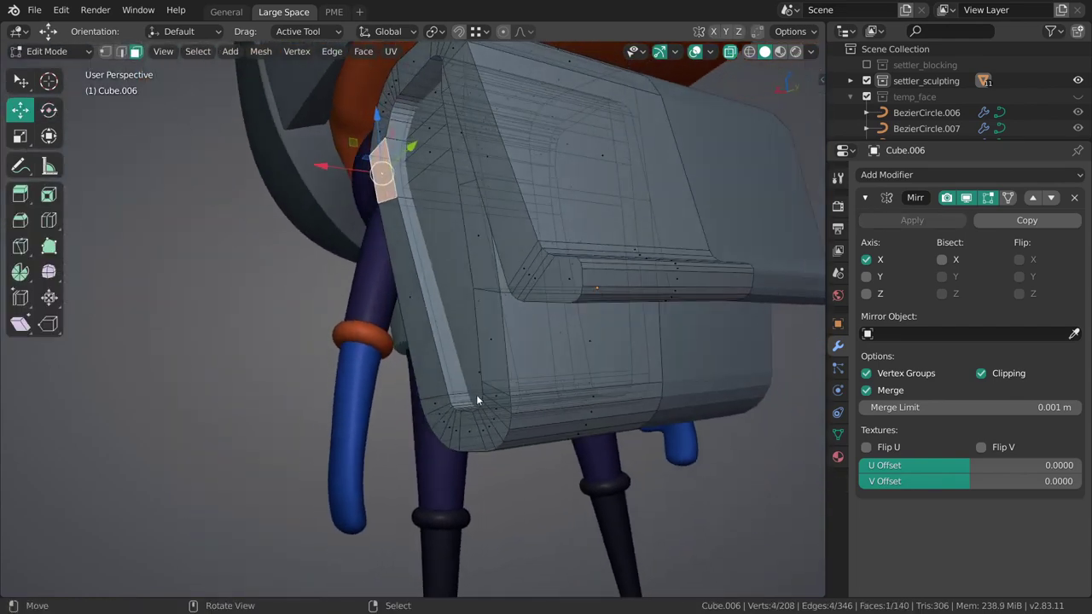
key("alt+z")
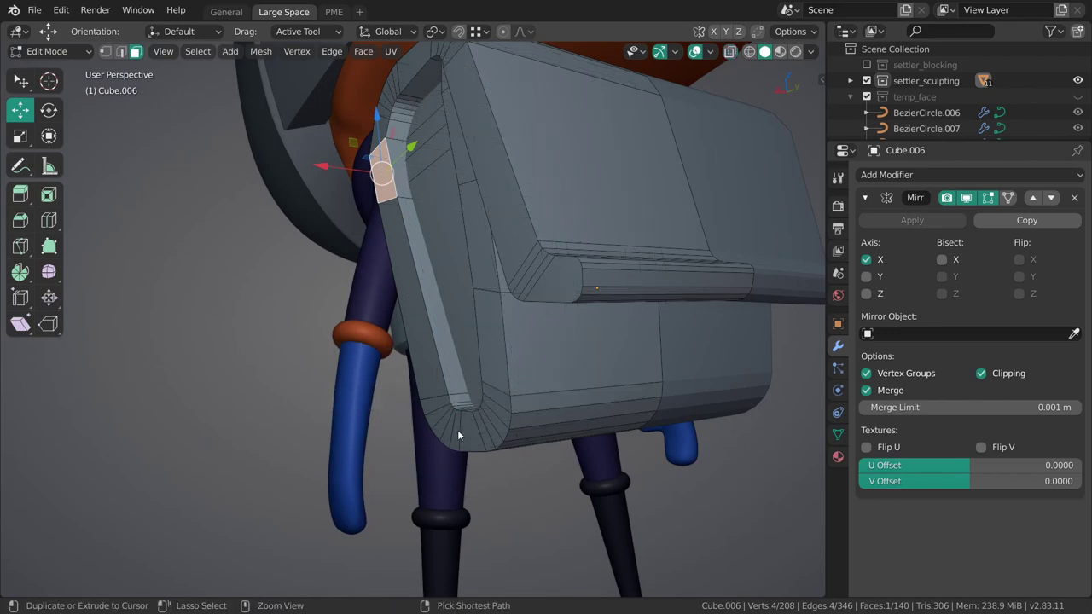
left_click(490, 422, "ctrl")
left_click(480, 294, "ctrl")
mouse_move(480, 294)
middle_mouse_down()
mouse_move(473, 241)
mouse_move(560, 291)
mouse_move(380, 311)
mouse_move(451, 339)
mouse_move(594, 334)
mouse_move(585, 365)
mouse_move(461, 253)
middle_mouse_up()
right_click(548, 287)
left_click(545, 281)
Hide the edge loops along the strap's left edge.
key("2")
left_click(461, 260, "alt")
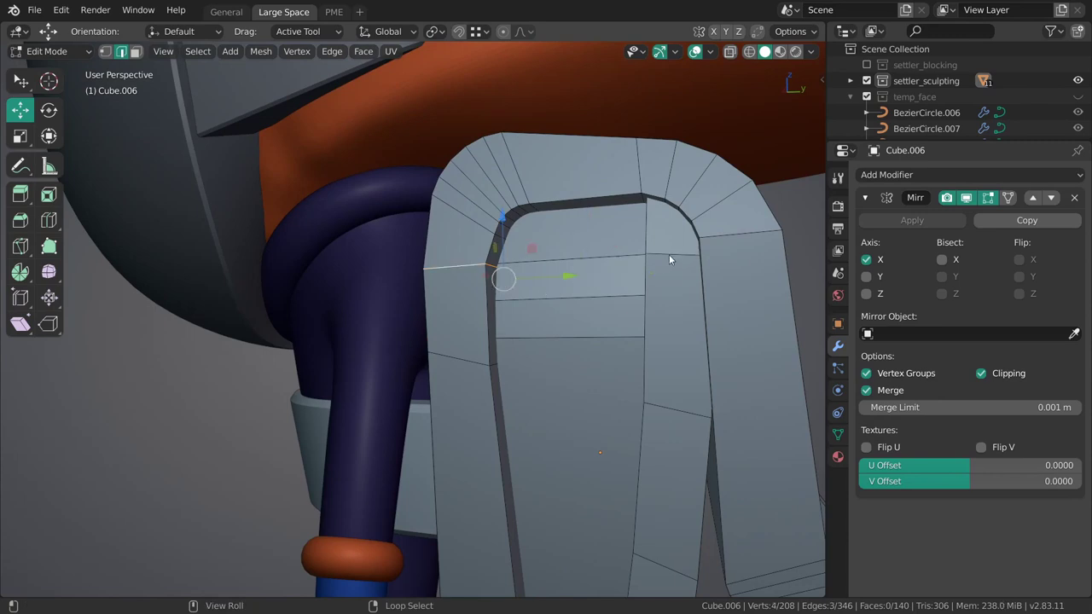
left_click(670, 252, "alt+shift")
key("h")
mouse_move(672, 287)
middle_mouse_down()
mouse_move(608, 320)
mouse_move(556, 317)
mouse_move(415, 381)
mouse_move(429, 343)
mouse_move(409, 394)
middle_mouse_up()
Flatten the U-shaped strip of strap faces, then reveal the hidden edges.
key("3")
left_click(407, 397)
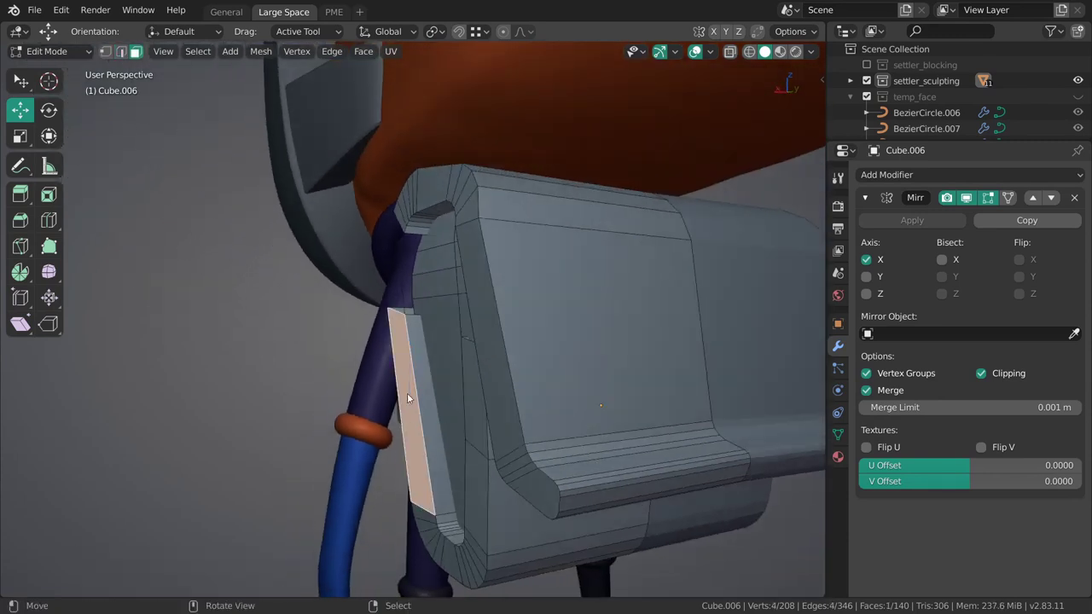
left_click(456, 558, "ctrl")
left_click(483, 460, "ctrl")
left_click(481, 353, "ctrl")
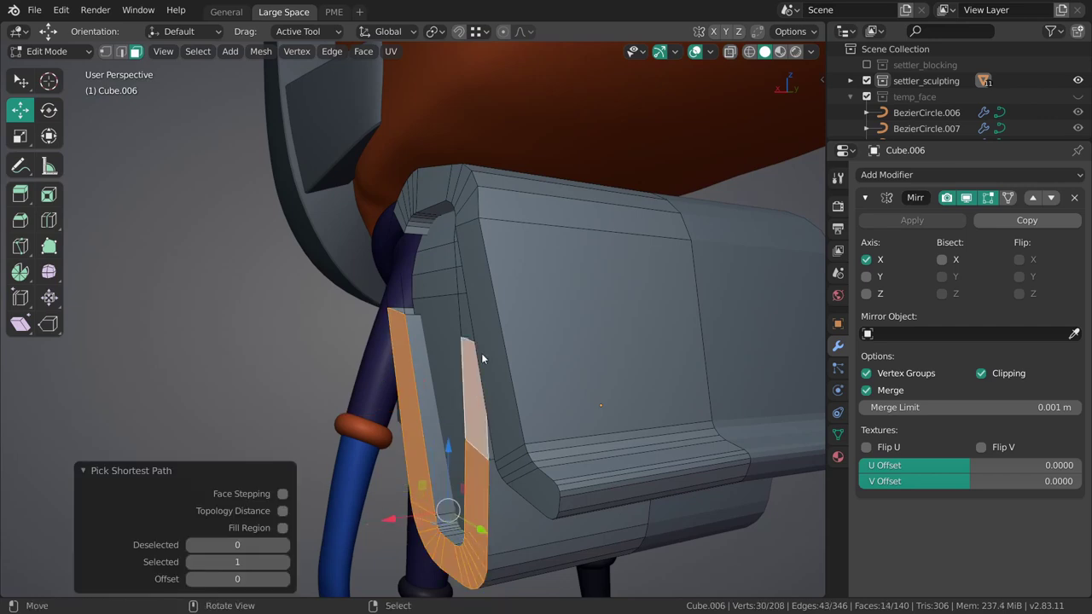
right_click(500, 319)
left_click(500, 319)
left_click(500, 319)
key("alt+h")
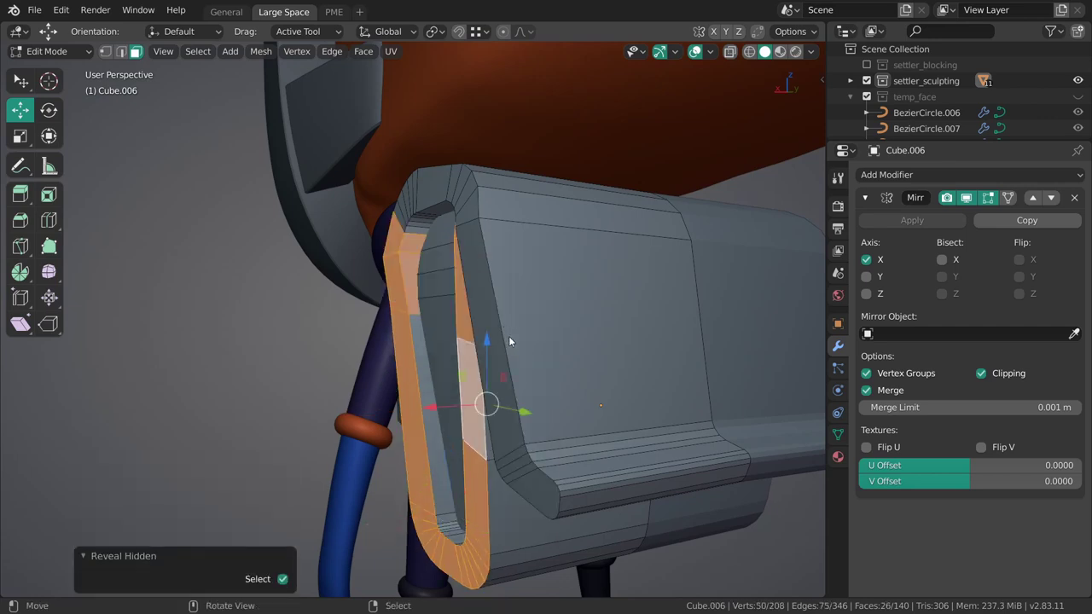
key("alt+a")
middle_click_drag(509, 341, 437, 342)
key("grave")
key("grave")
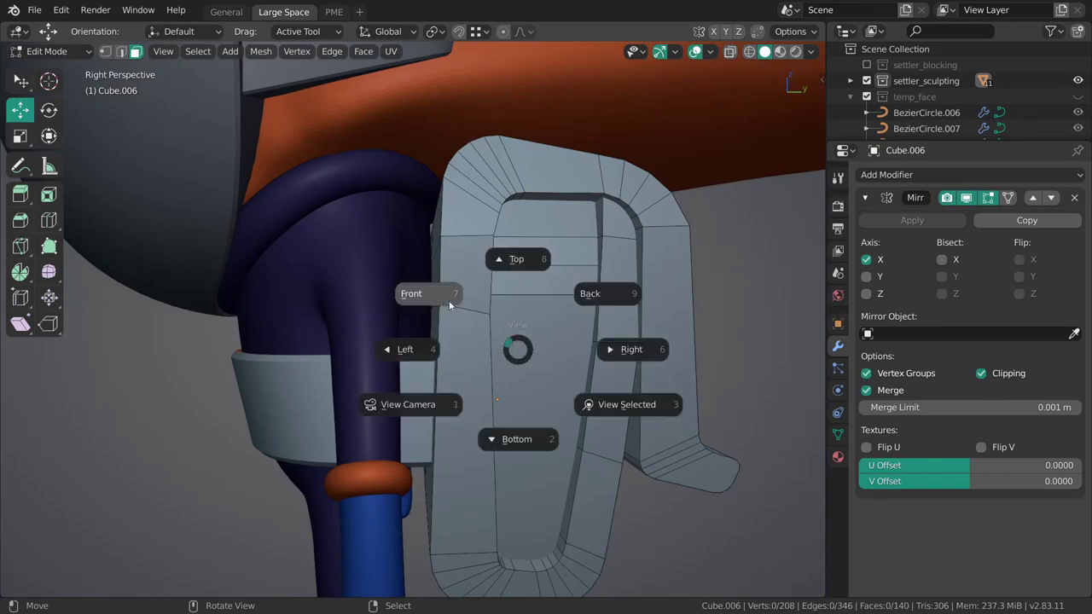
In back wireframe view, shift the backpack's side edge 0.006182 m along X.
left_click(587, 302)
mouse_move(464, 330)
middle_mouse_down()
mouse_move(487, 327)
mouse_move(464, 329)
middle_mouse_up()
key("z")
left_click(414, 351)
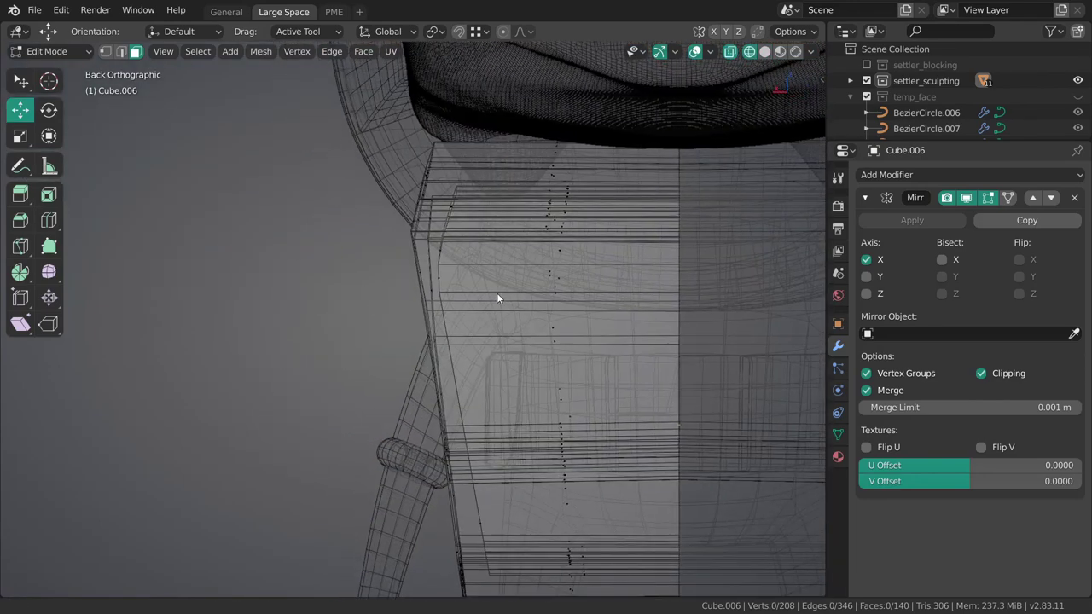
scroll(497, 296, "up", 4)
left_click(461, 296)
left_click(450, 273, "shift")
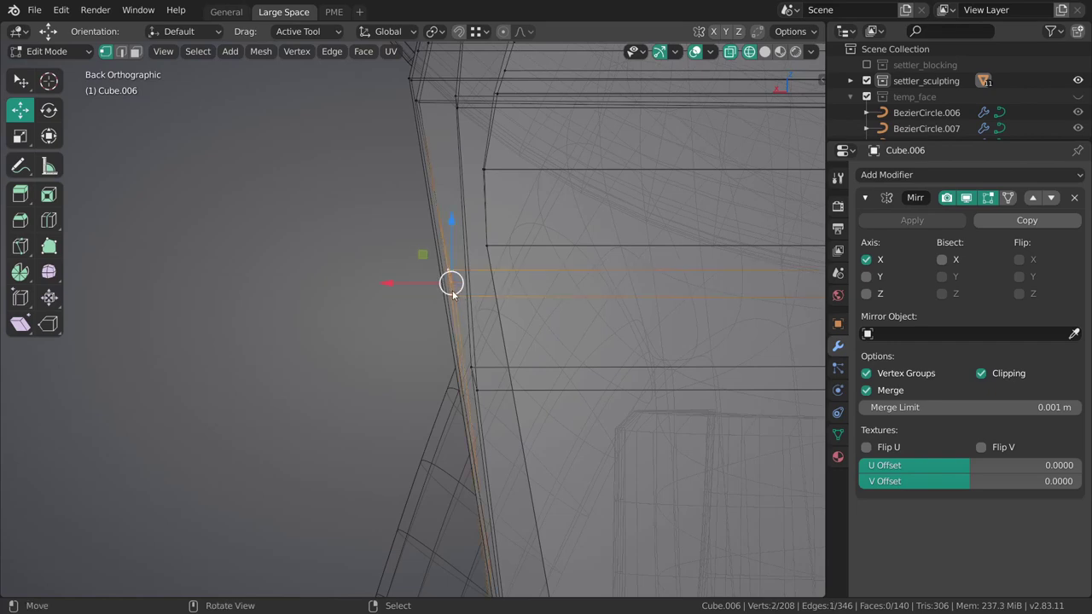
left_click_drag(420, 281, 412, 278)
scroll(412, 278, "down", 3)
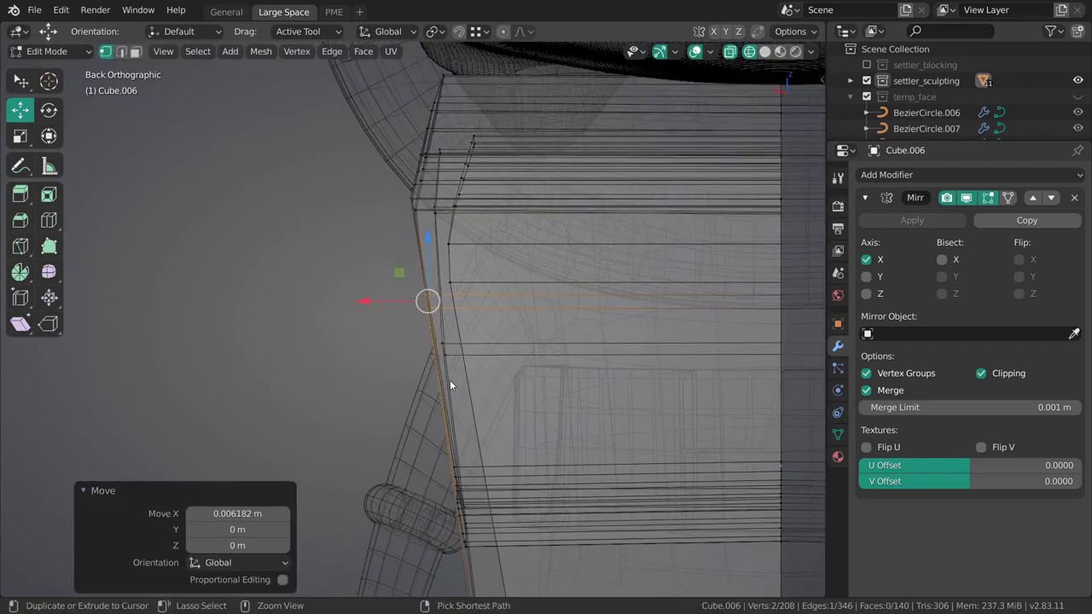
middle_click_drag(450, 380, 449, 286, "shift")
scroll(449, 290, "up", 1)
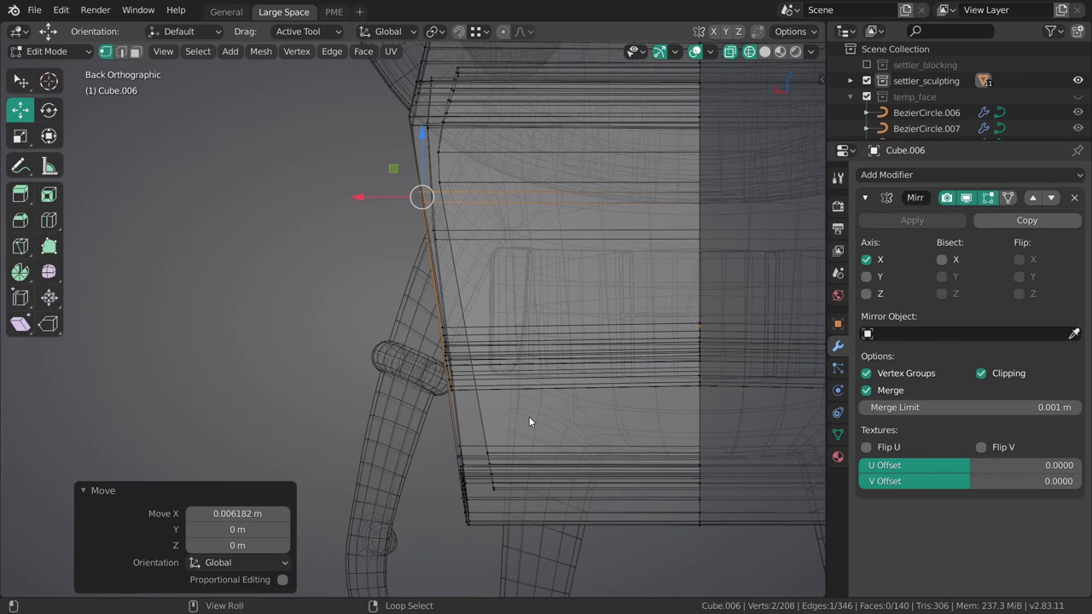
Select the strip of faces down the strap, around its bend and up the right side.
mouse_move(529, 416)
middle_mouse_down()
mouse_move(525, 432)
mouse_move(545, 327)
mouse_move(464, 251)
middle_mouse_up()
key("3")
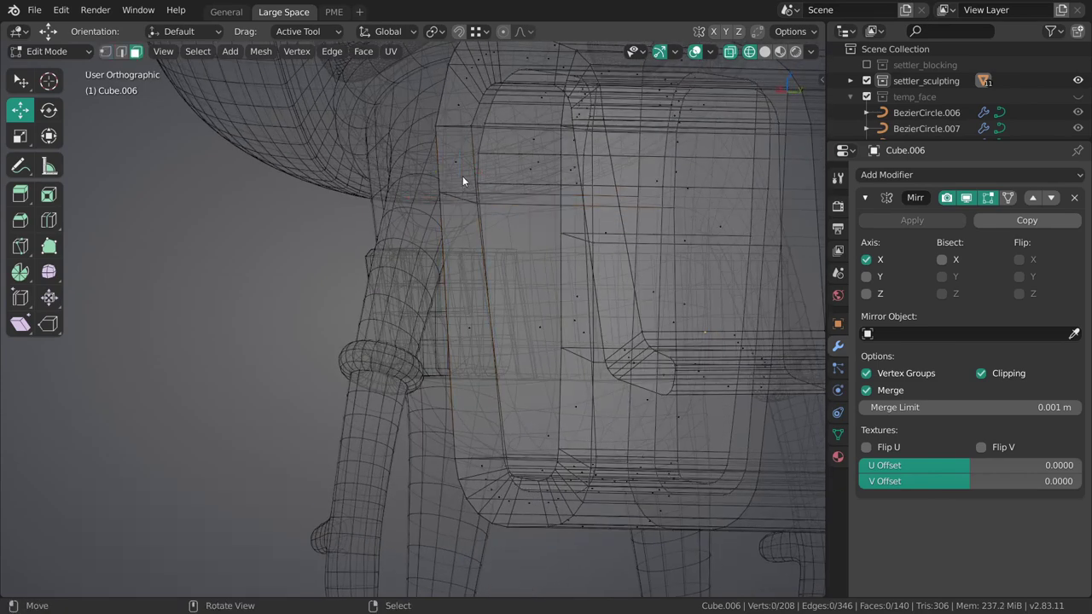
left_click(526, 507, "ctrl")
left_click(571, 468, "ctrl")
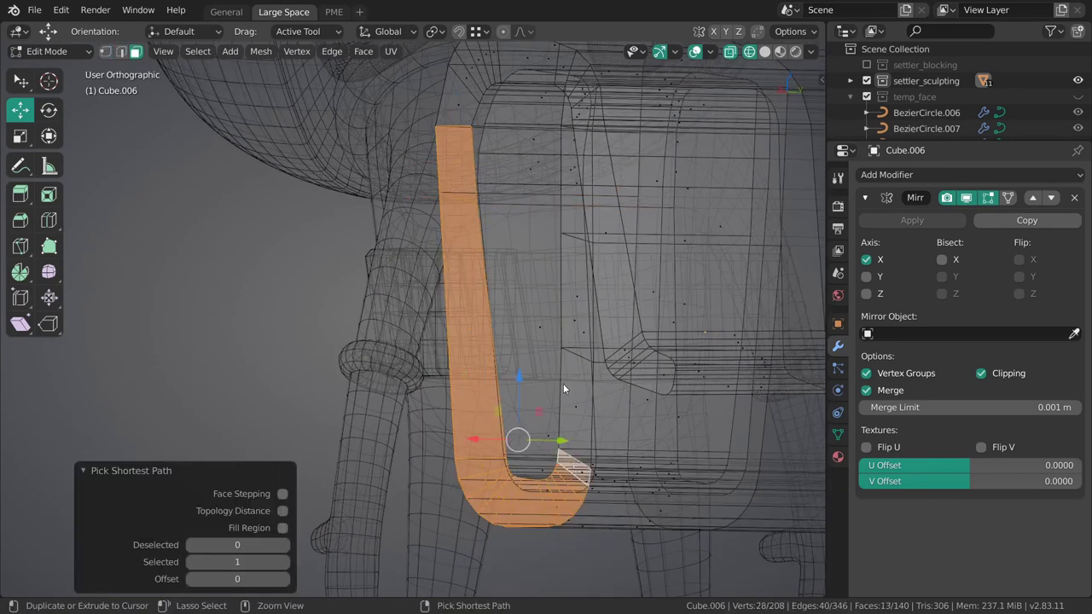
key("alt+z")
left_click(571, 209, "ctrl")
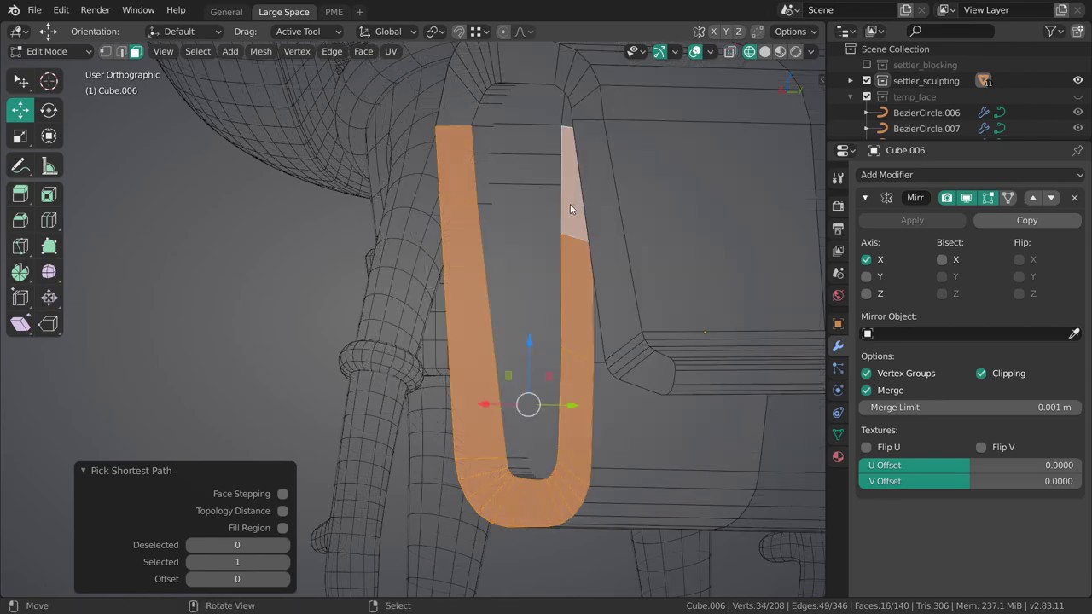
key("z")
left_click(537, 256)
key("grave")
left_click(566, 296)
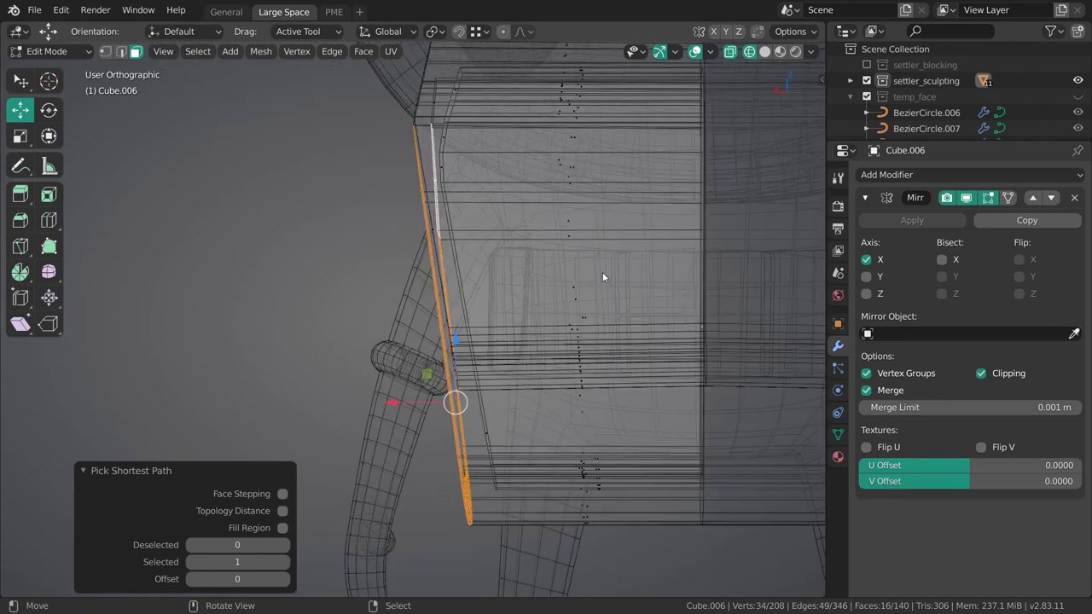
mouse_move(531, 312)
middle_mouse_down()
mouse_move(575, 373)
mouse_move(567, 395)
mouse_move(554, 375)
middle_mouse_up()
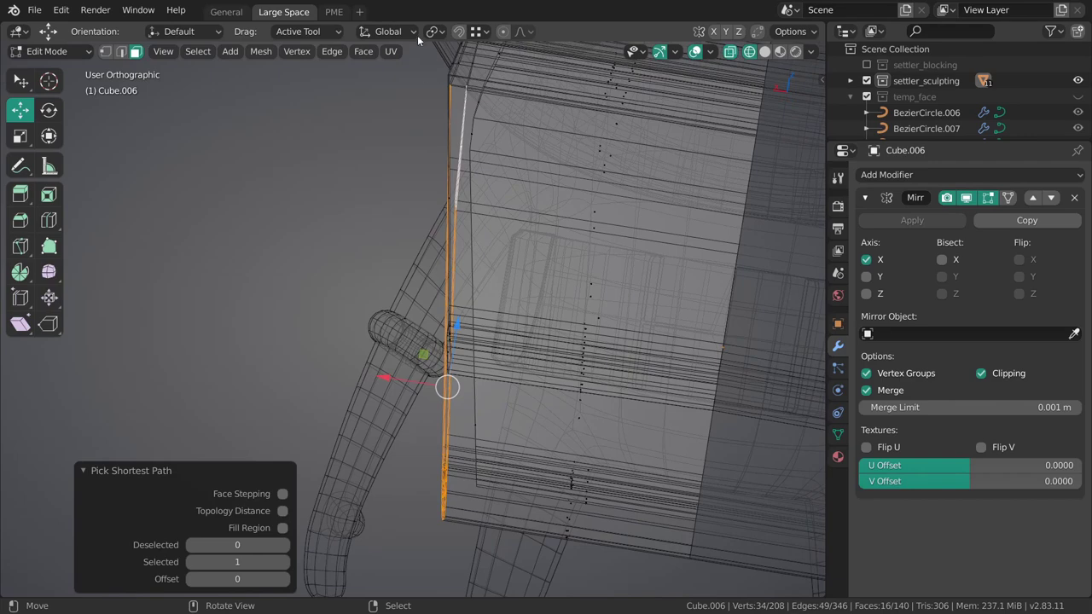
Set the transform orientation to View.
left_click(404, 32)
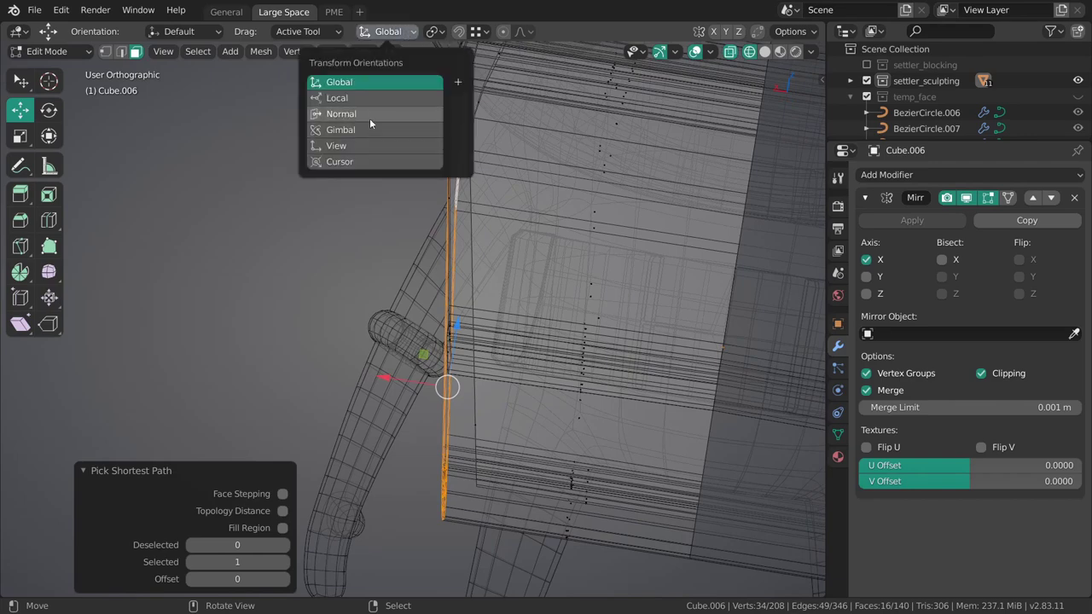
left_click(373, 145)
mouse_move(497, 393)
middle_mouse_down()
mouse_move(495, 368)
mouse_move(511, 404)
mouse_move(520, 308)
mouse_move(583, 360)
mouse_move(626, 368)
middle_mouse_up()
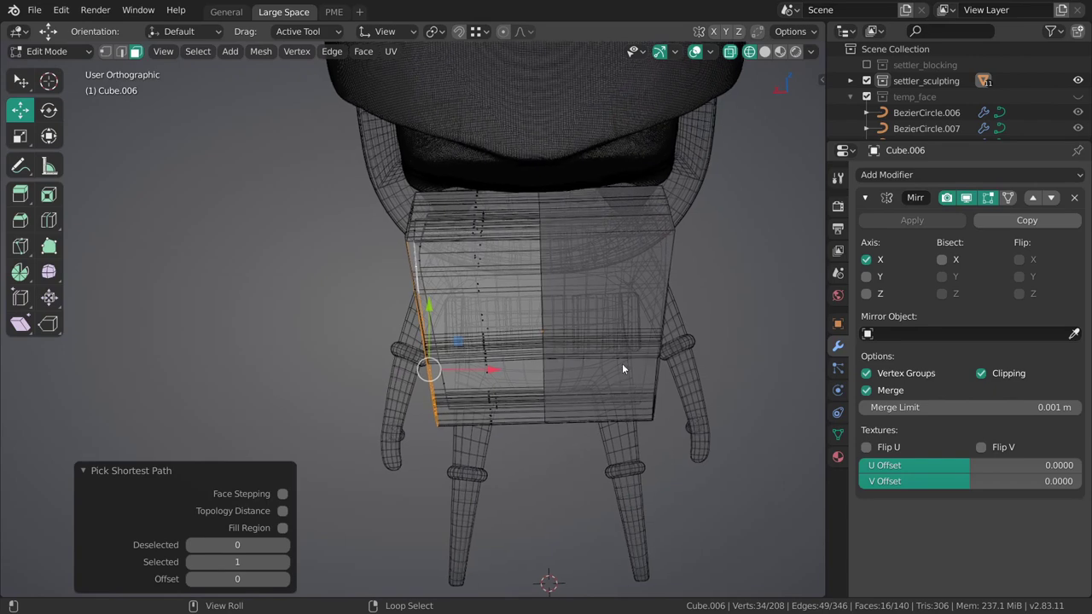
left_click(408, 32)
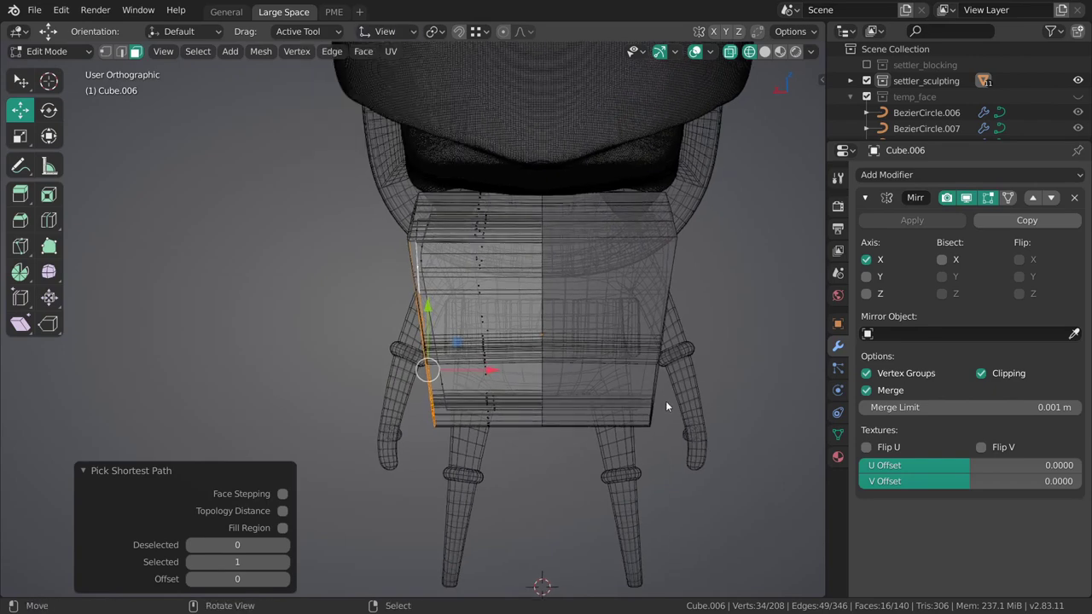
mouse_move(665, 400)
middle_mouse_down()
mouse_move(669, 385)
mouse_move(657, 421)
mouse_move(602, 348)
mouse_move(477, 335)
middle_mouse_up()
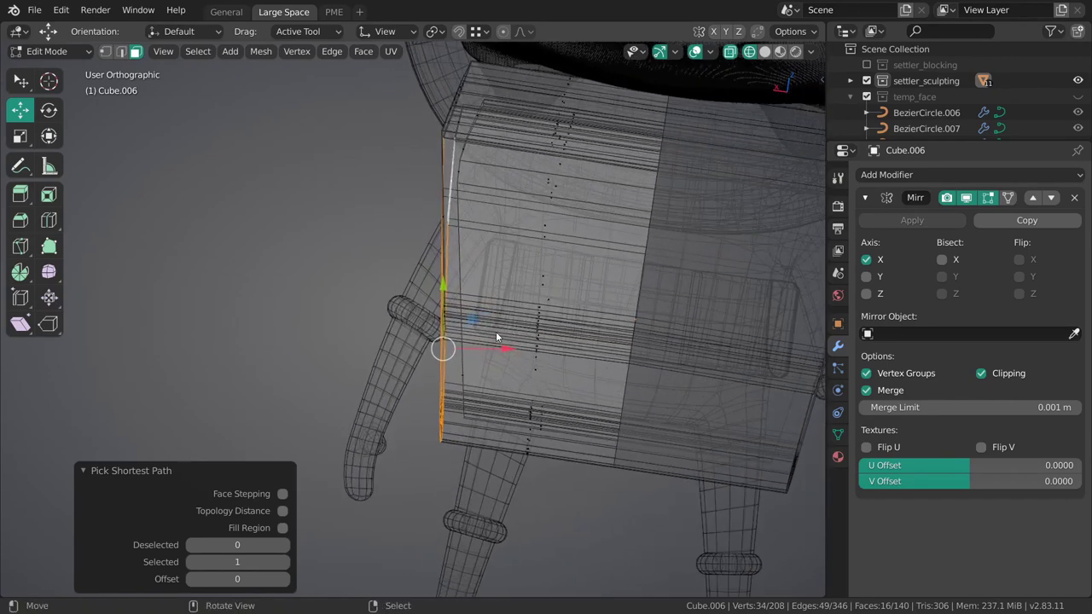
Scale the selected edges to zero to flatten them, then return to solid shading.
key("shift+space")
key("s")
left_click_drag(504, 354, 445, 341)
key("0")
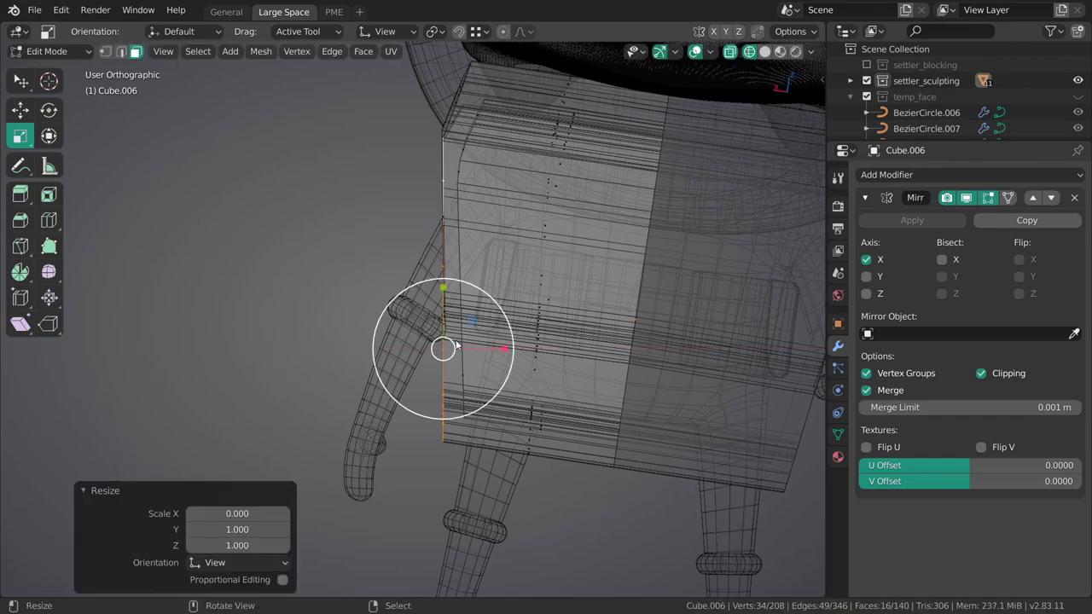
middle_click_drag(446, 341, 590, 314)
key("z")
left_click(641, 317)
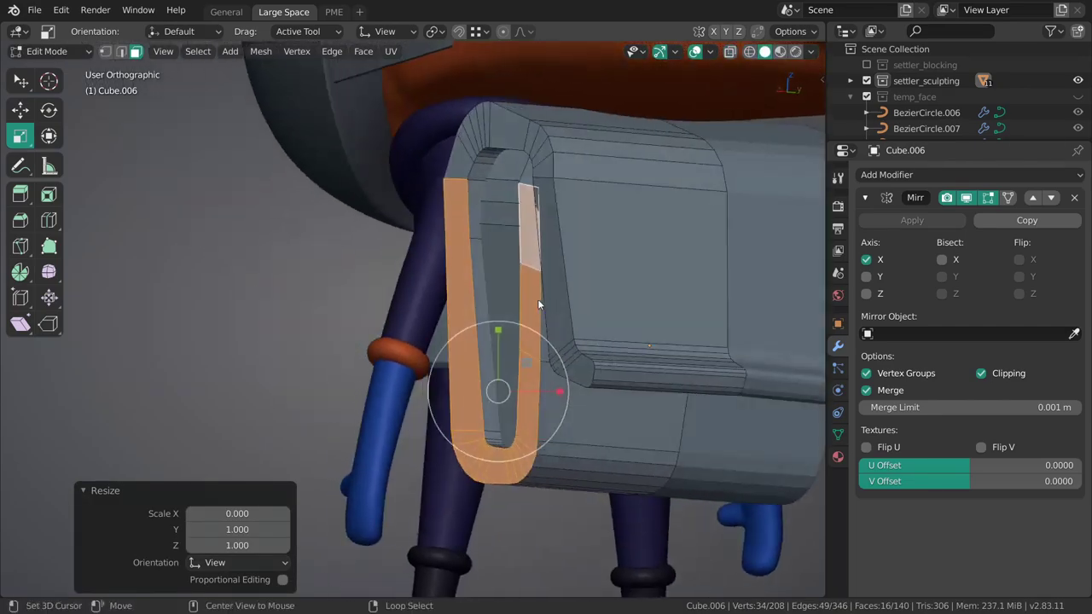
key("alt+a")
scroll(533, 307, "up", 2)
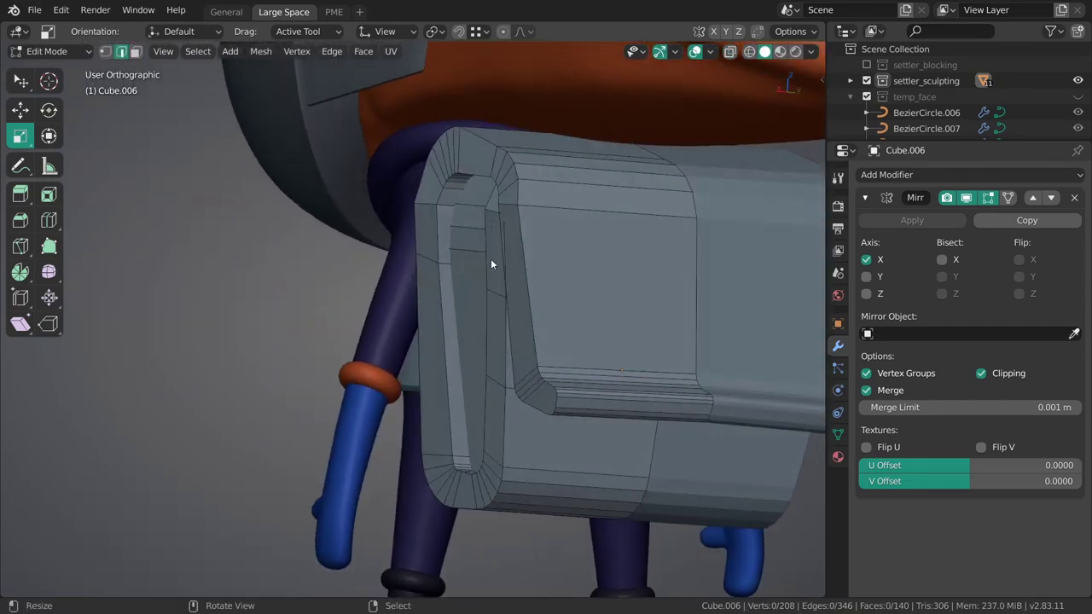
Select the U-shaped strap faces from the inner groove around the bottom curve and up.
key("3")
left_click(491, 257)
left_click(492, 465, "ctrl")
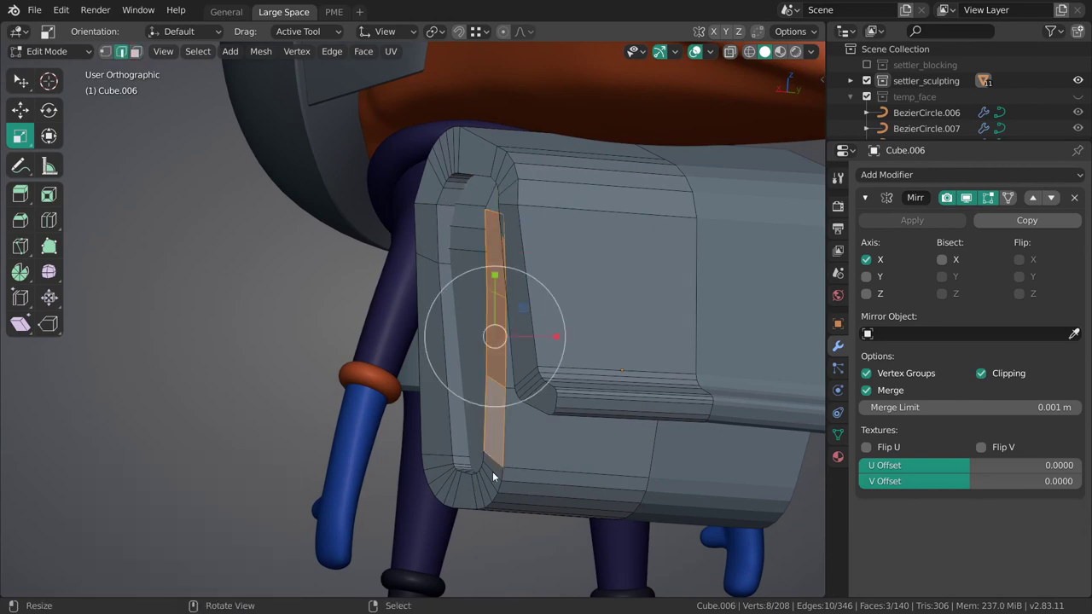
mouse_move(491, 466)
middle_mouse_down()
mouse_move(479, 373)
mouse_move(479, 440)
middle_mouse_up()
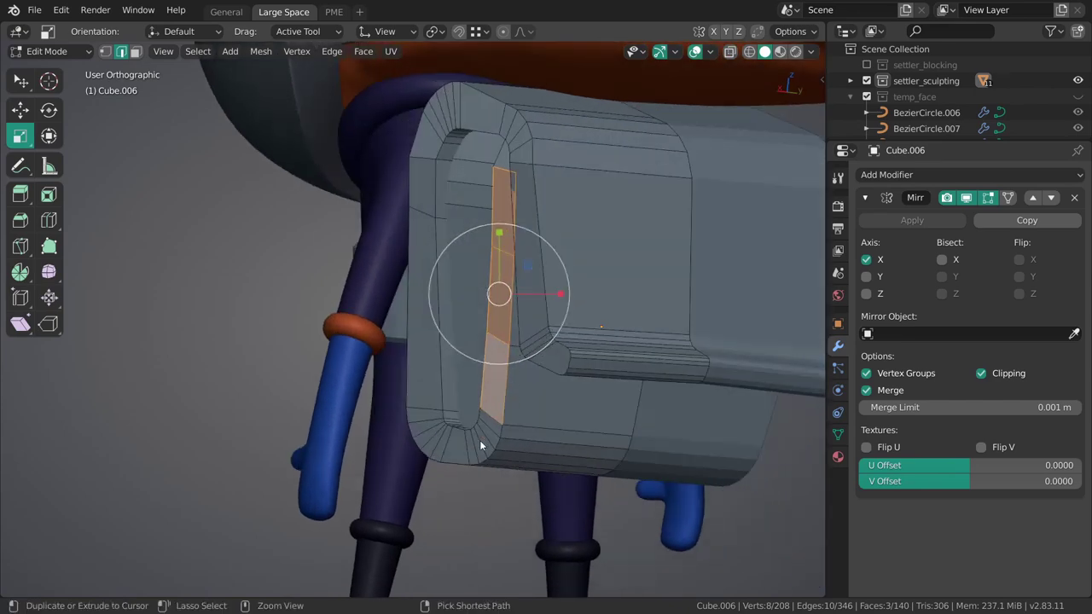
left_click(461, 443, "ctrl")
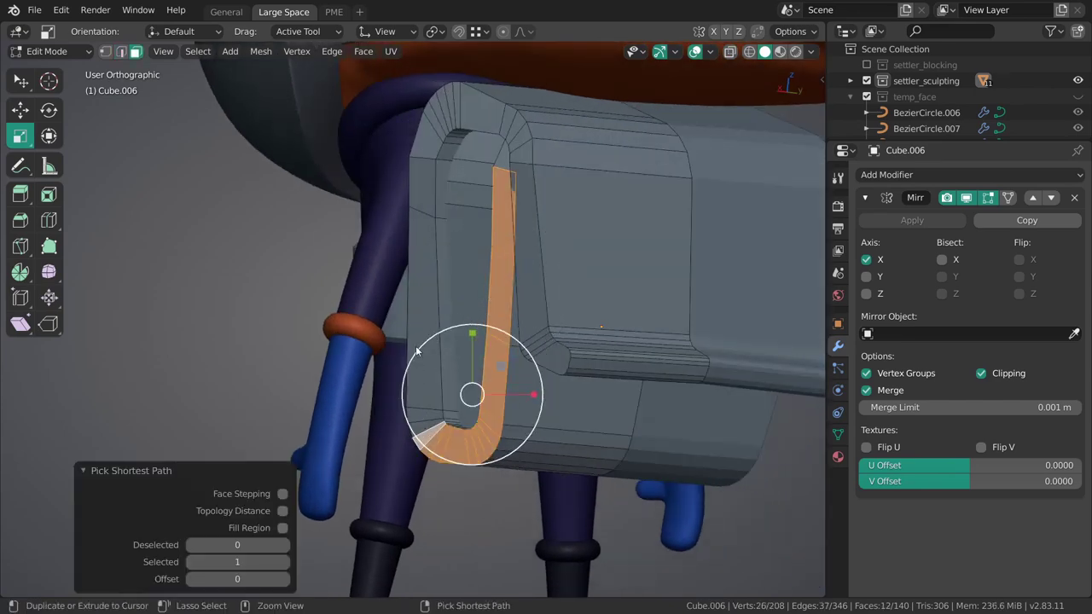
left_click(428, 181, "ctrl")
mouse_move(428, 181)
middle_mouse_down()
mouse_move(478, 264)
mouse_move(565, 312)
mouse_move(674, 284)
middle_mouse_up()
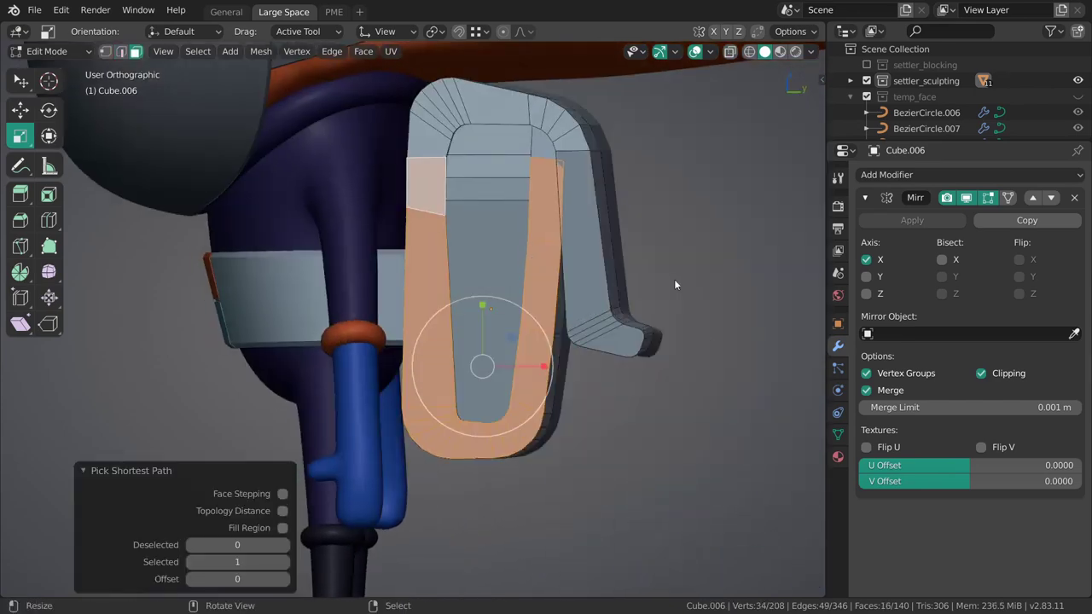
In back wireframe view, trackball-rotate the strap faces into alignment and move them into place.
key("ctrl+KP_1")
key("z")
left_click(480, 301)
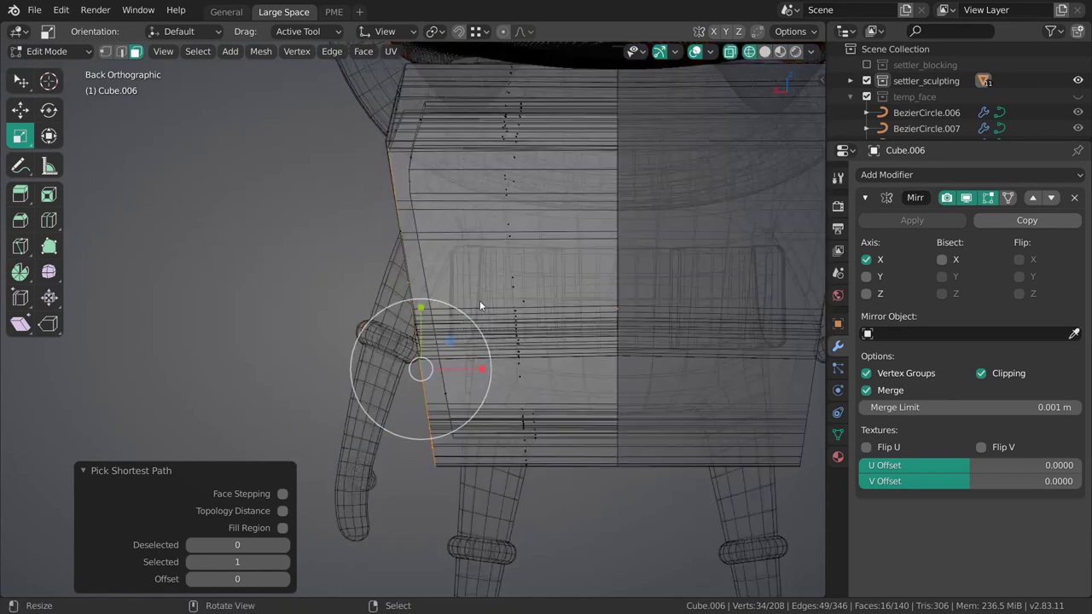
key("shift+space")
key("r")
left_click_drag(438, 353, 472, 373)
key("shift+space")
key("g")
key("alt+a")
Return to solid shading and apply Shade Smooth to the backpack object.
key("Tab")
middle_click_drag(461, 359, 508, 357)
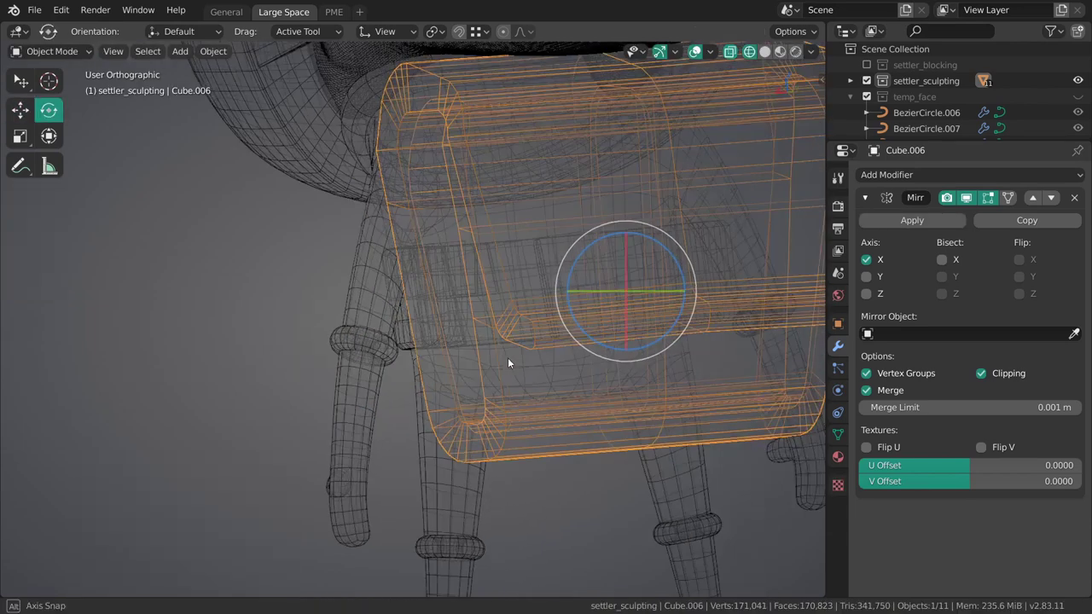
key("shift+z")
mouse_move(550, 258)
middle_mouse_down()
mouse_move(552, 249)
mouse_move(538, 318)
middle_mouse_up()
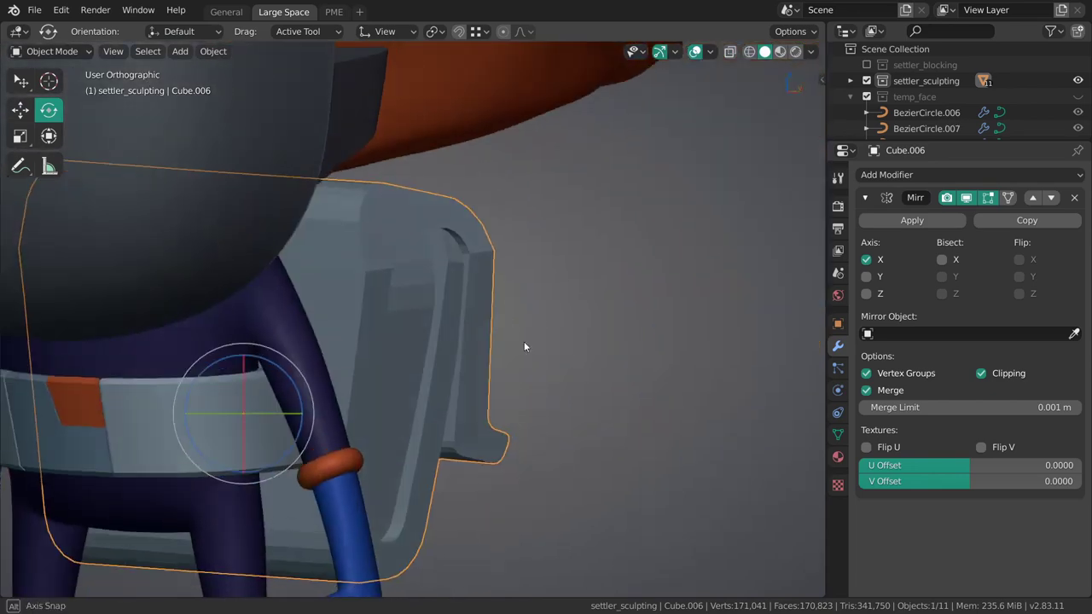
scroll(523, 342, "up", 3)
key("Tab")
key("Tab")
right_click(560, 324)
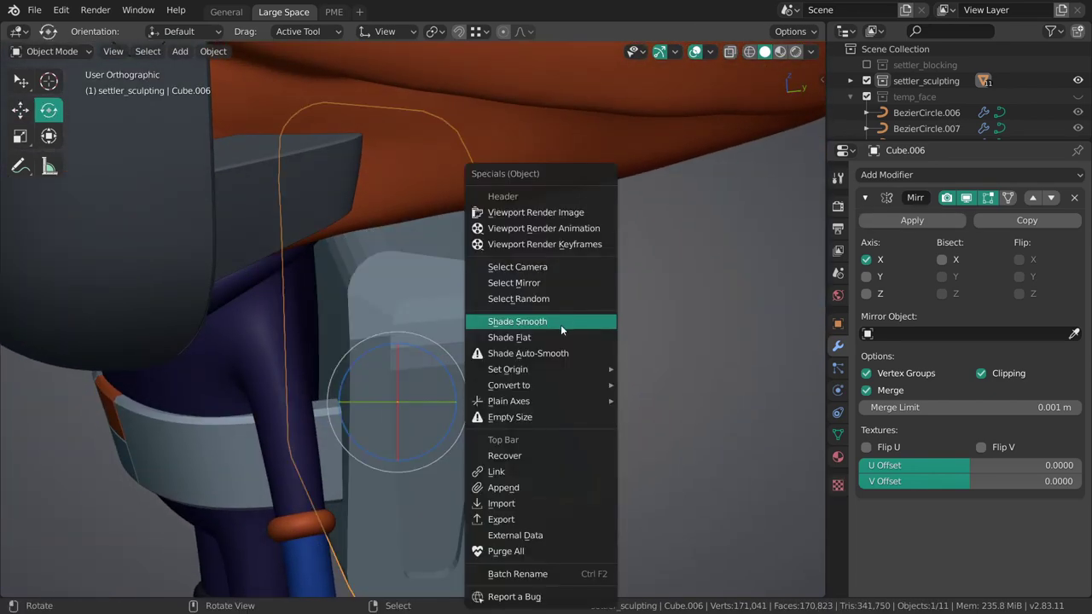
left_click(558, 325)
mouse_move(575, 326)
middle_mouse_down()
mouse_move(603, 320)
mouse_move(663, 262)
mouse_move(639, 290)
mouse_move(680, 270)
middle_mouse_up()
key("Tab")
Isolate the connected strap piece by hiding all other geometry.
scroll(503, 295, "up", 4)
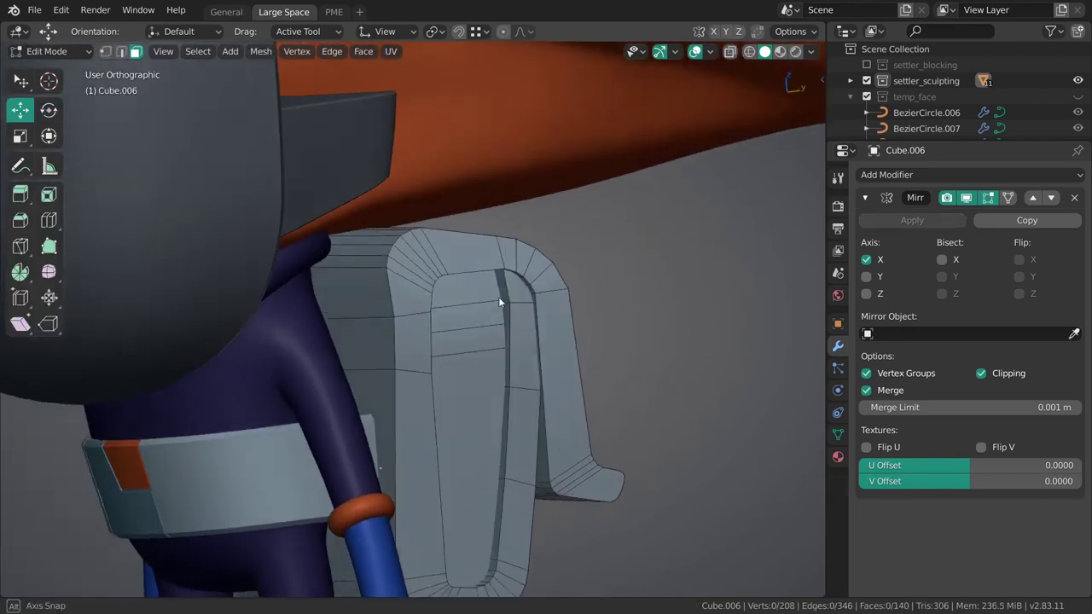
scroll(514, 386, "up", 2)
mouse_move(514, 386)
middle_mouse_down()
mouse_move(390, 360)
mouse_move(465, 319)
mouse_move(512, 336)
mouse_move(498, 330)
mouse_move(447, 349)
middle_mouse_up()
key("l")
key("shift+h")
key("alt+a")
Flatten a strap face and a strap edge loop with LoopTools Flatten.
key("l")
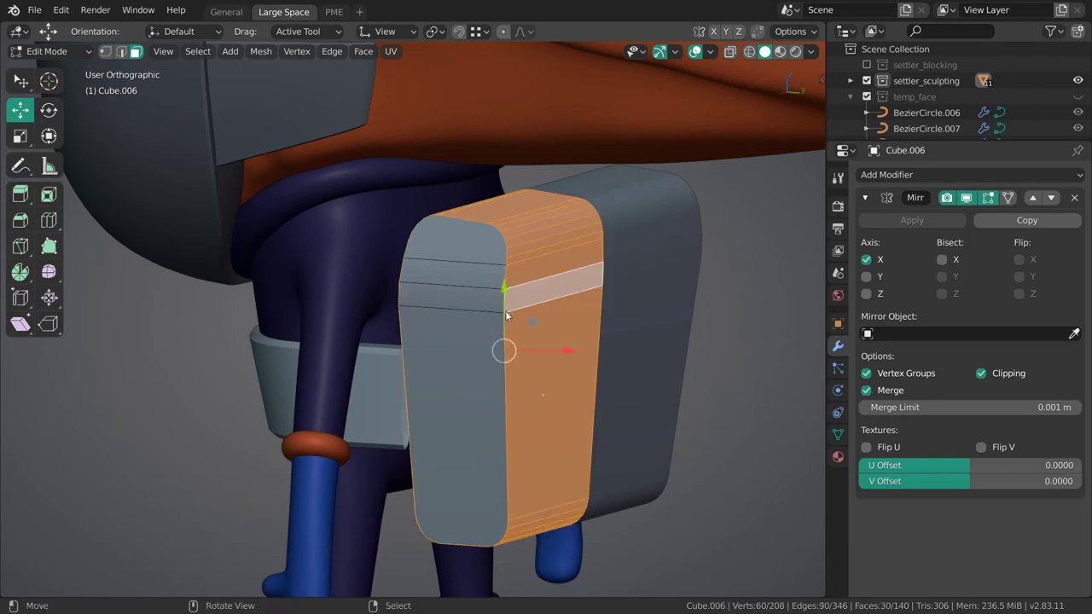
mouse_move(539, 313)
middle_mouse_down()
mouse_move(479, 324)
mouse_move(469, 351)
mouse_move(534, 322)
mouse_move(454, 300)
middle_mouse_up()
left_click(464, 317)
middle_click_drag(436, 373, 483, 350)
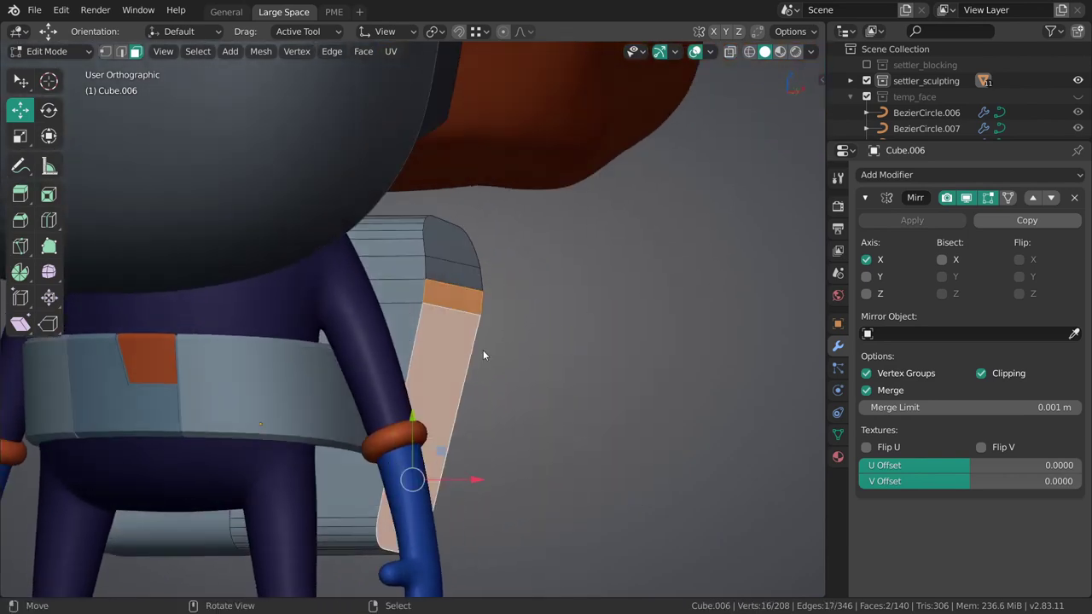
key("q")
left_click(479, 350)
left_click(480, 350)
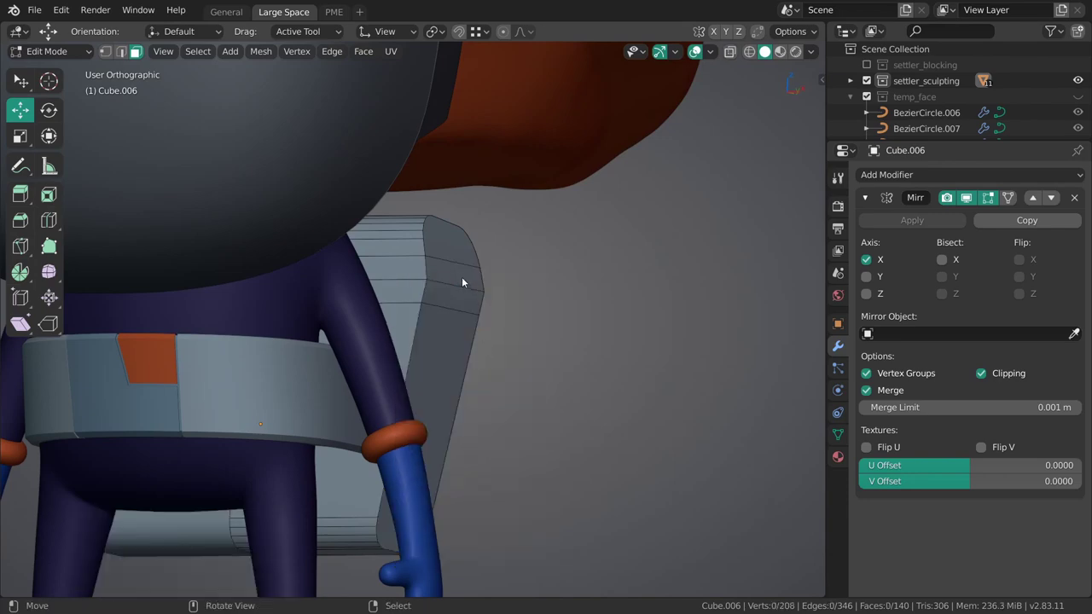
left_click(461, 273, "alt")
key("q")
left_click(460, 256)
left_click(524, 307)
Select all backpack geometry, merge overlapping vertices, and clear the selection.
key("a")
key("m")
left_click(546, 329)
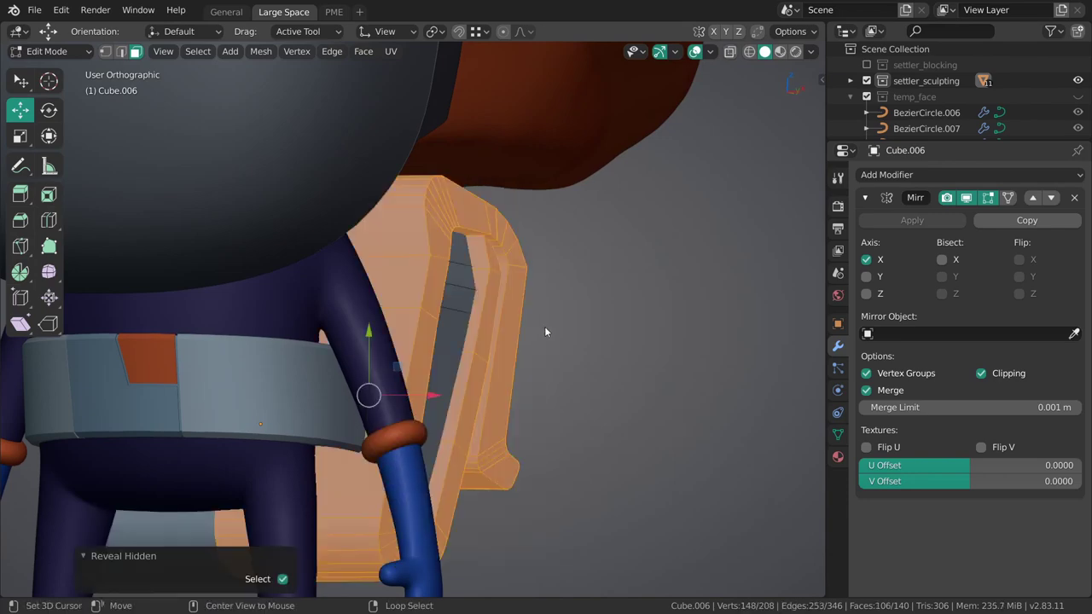
key("alt+a")
key("Tab")
Re-enter Edit Mode on the backpack with the Mesh Data properties shown.
mouse_move(648, 310)
middle_mouse_down()
mouse_move(485, 321)
mouse_move(433, 341)
middle_mouse_up()
key("Tab")
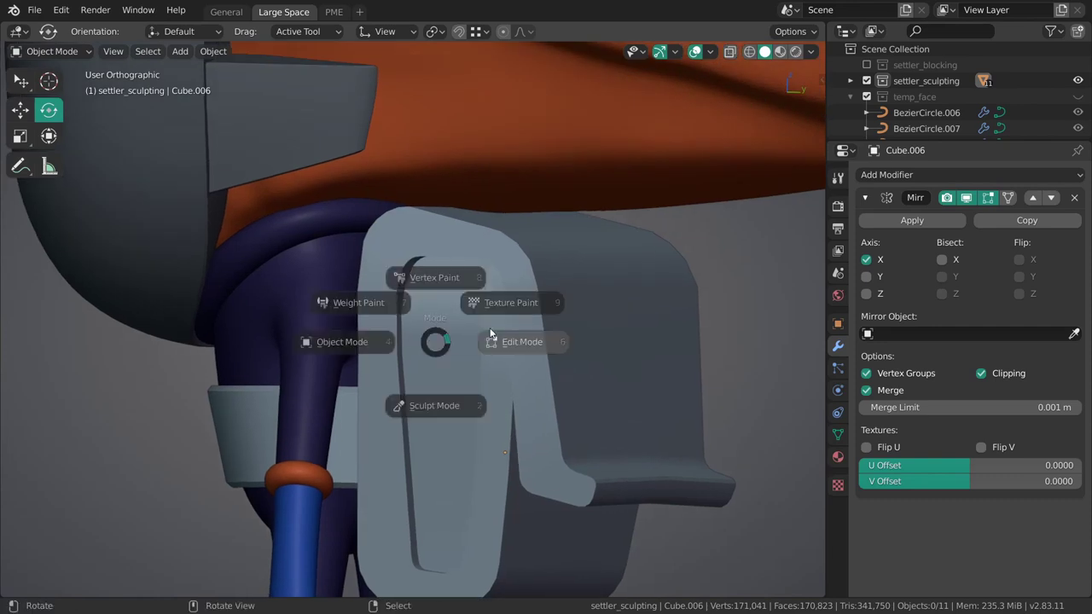
left_click(420, 343)
left_click(837, 434)
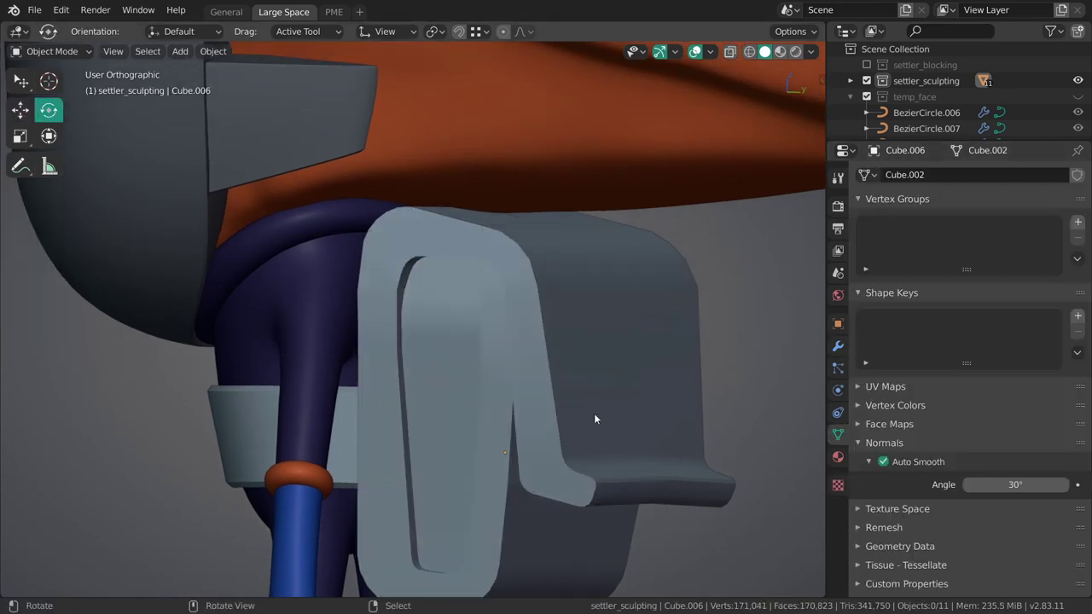
middle_click_drag(594, 413, 467, 340)
key("Tab")
Mark a strap edge sharp, check the shading, then clear sharp from the horizontal edge.
key("ctrl+e")
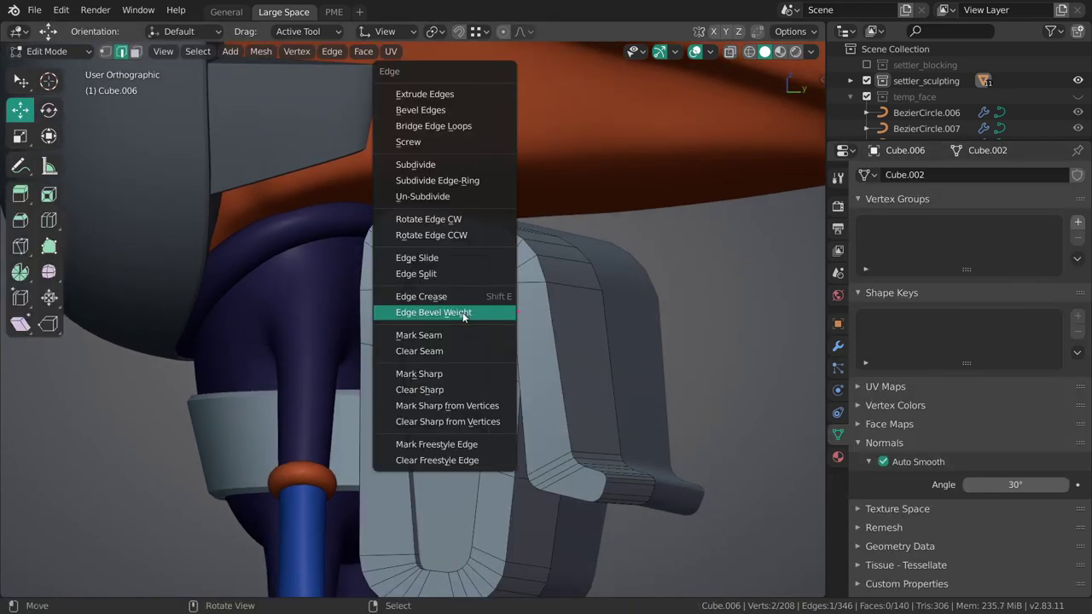
left_click(418, 374)
key("alt+a")
key("Tab")
mouse_move(465, 307)
middle_mouse_down()
mouse_move(409, 345)
mouse_move(495, 359)
mouse_move(488, 365)
mouse_move(467, 343)
middle_mouse_up()
key("Tab")
left_click(468, 339)
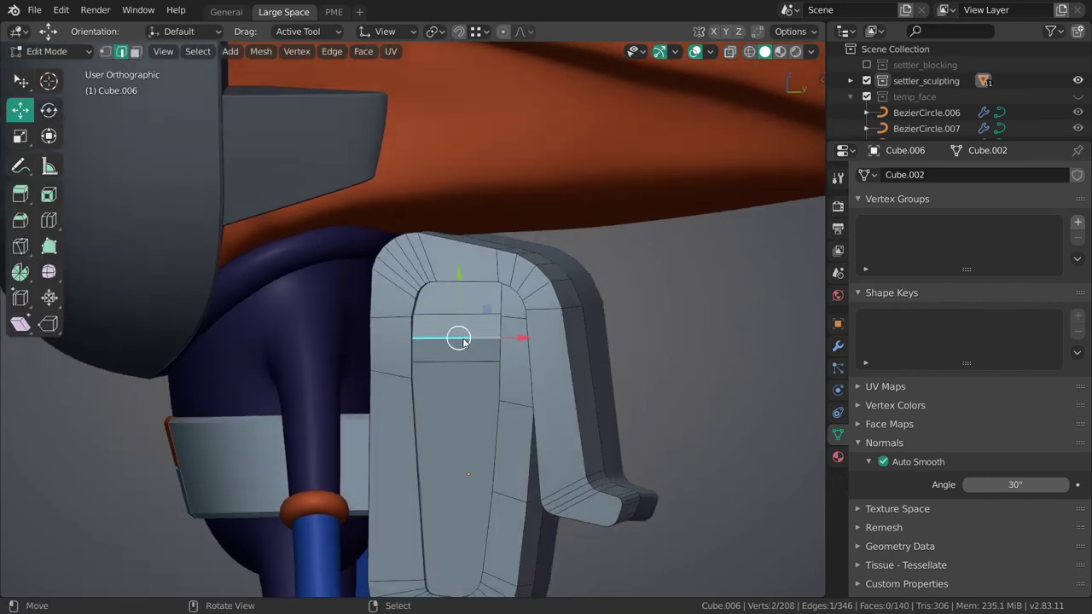
key("ctrl+e")
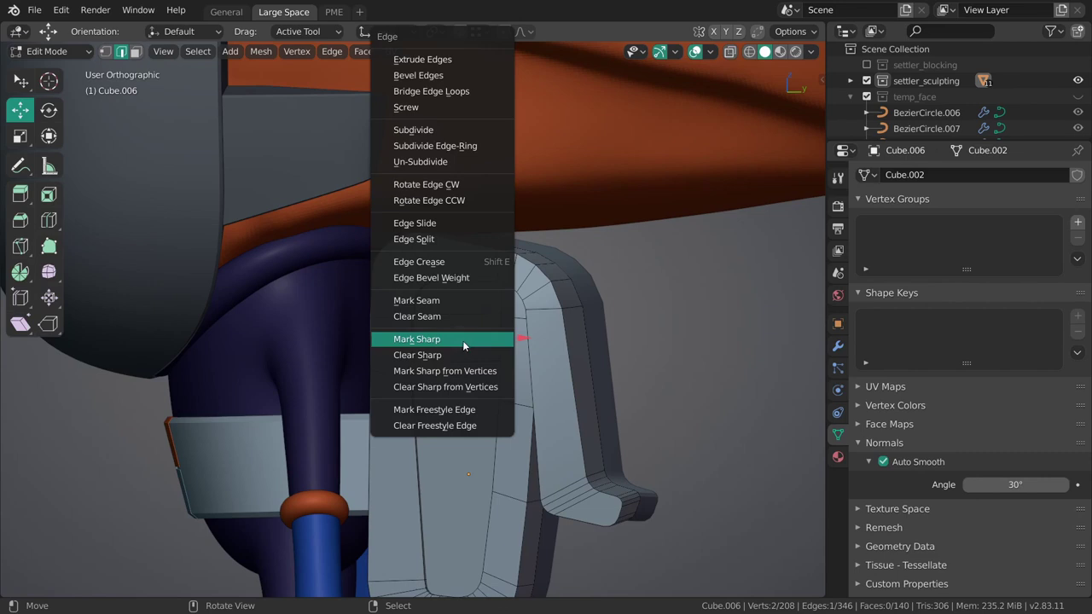
left_click(462, 354)
Select the inner strap face column and flatten it with LoopTools Flatten.
key("3")
left_click(465, 322)
left_click(458, 410, "ctrl")
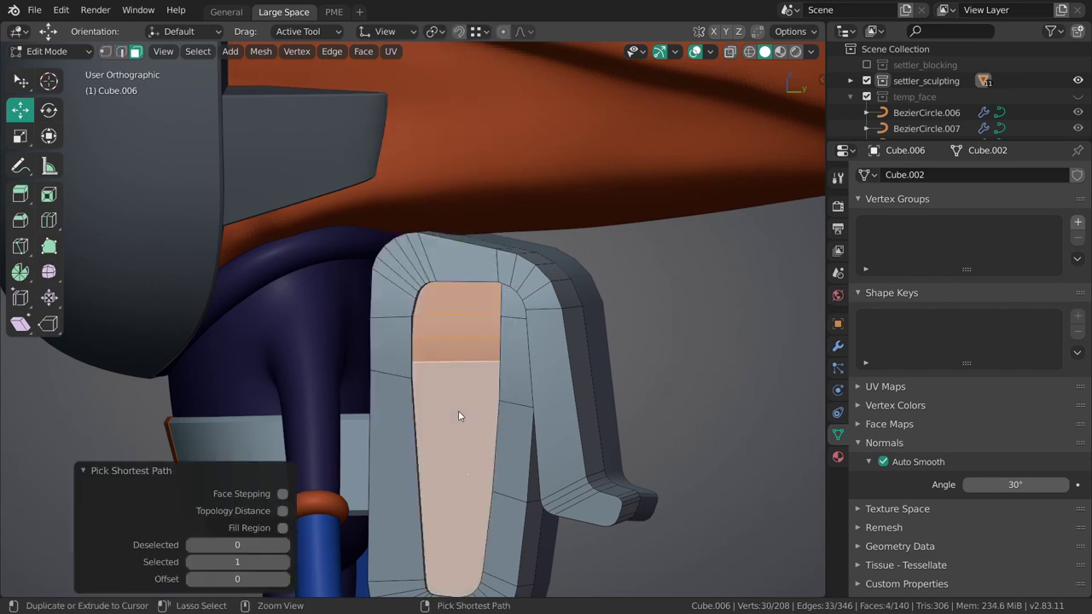
middle_click_drag(458, 410, 463, 344)
right_click(474, 331)
left_click(474, 330)
left_click(478, 332)
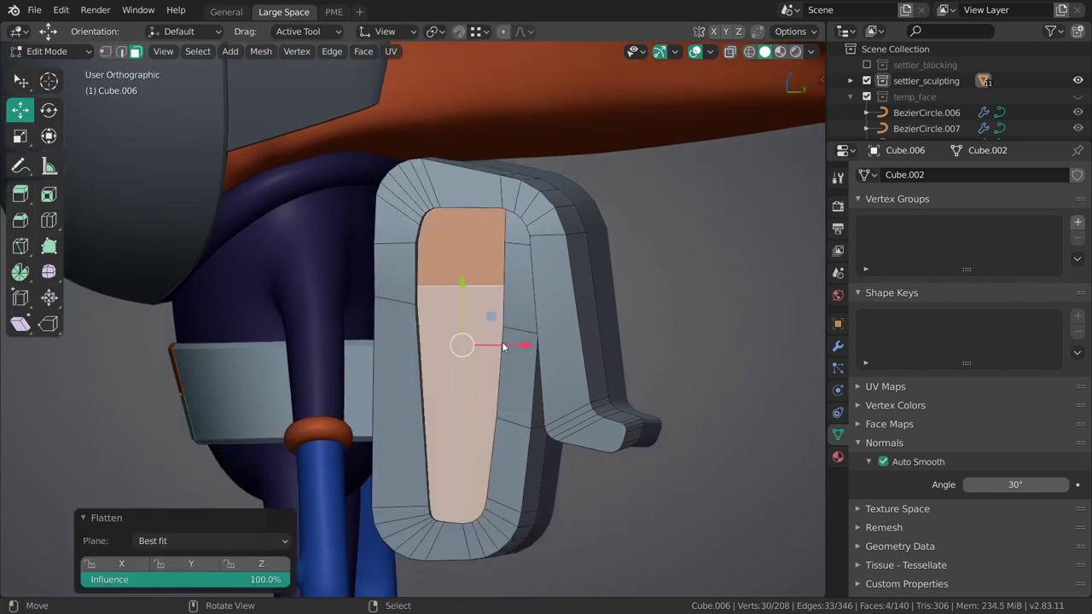
key("Tab")
key("Tab")
Select the horizontal edge loops across the strap and dissolve them with Ctrl+X.
key("2")
left_click(473, 264, "alt")
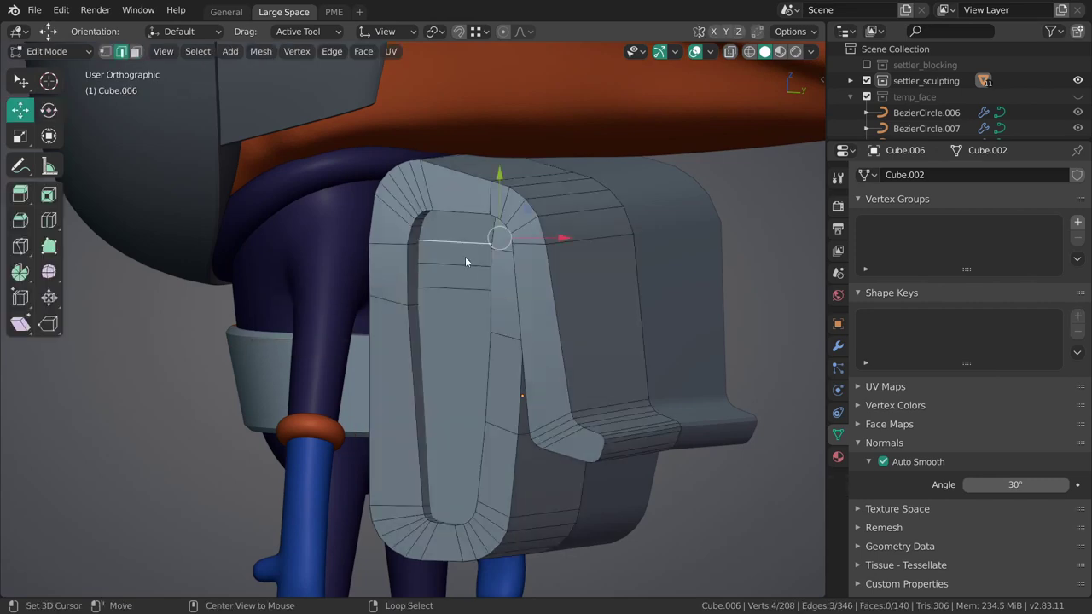
left_click(465, 256, "alt+shift")
key("ctrl+x")
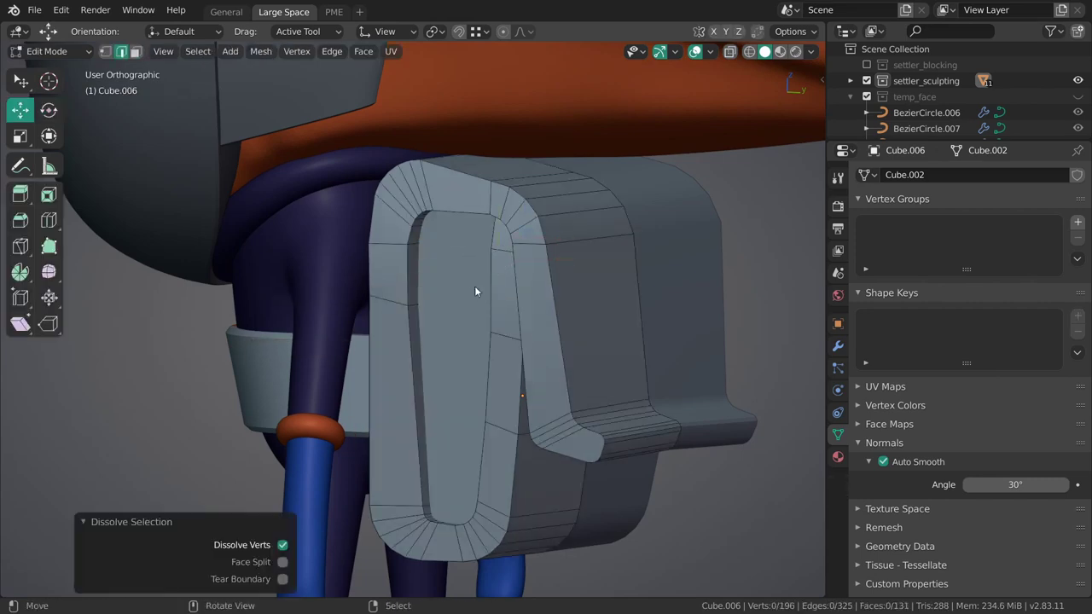
Inspect the cleaned strap in see-through wireframe, then exit Edit Mode.
mouse_move(476, 291)
middle_mouse_down()
mouse_move(541, 305)
mouse_move(495, 311)
mouse_move(528, 306)
middle_mouse_up()
key("shift+z")
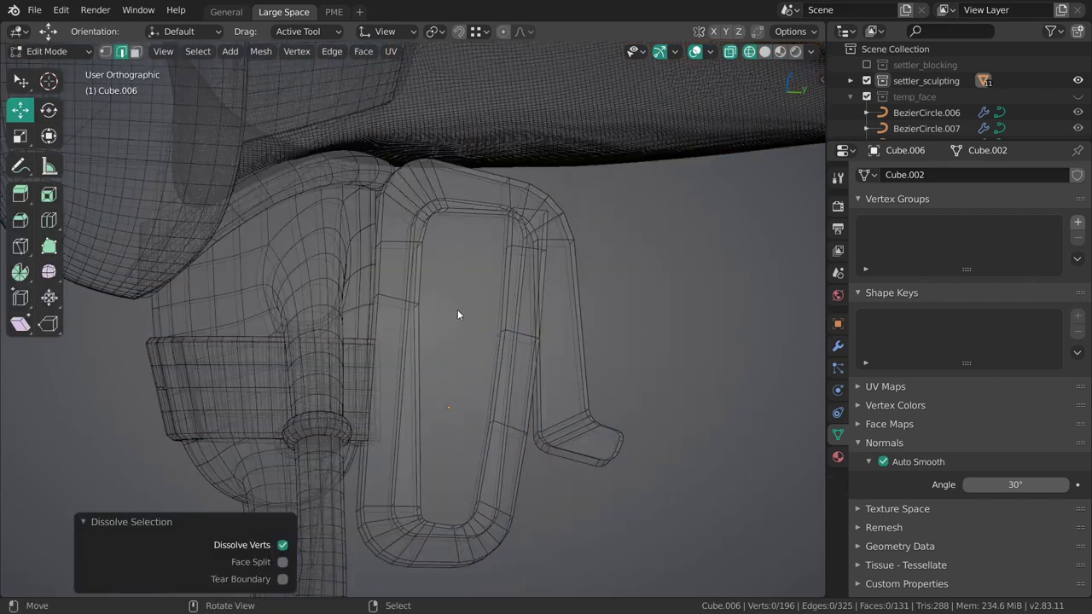
mouse_move(457, 310)
middle_mouse_down()
mouse_move(414, 314)
mouse_move(662, 263)
middle_mouse_up()
key("shift+z")
key("Tab")
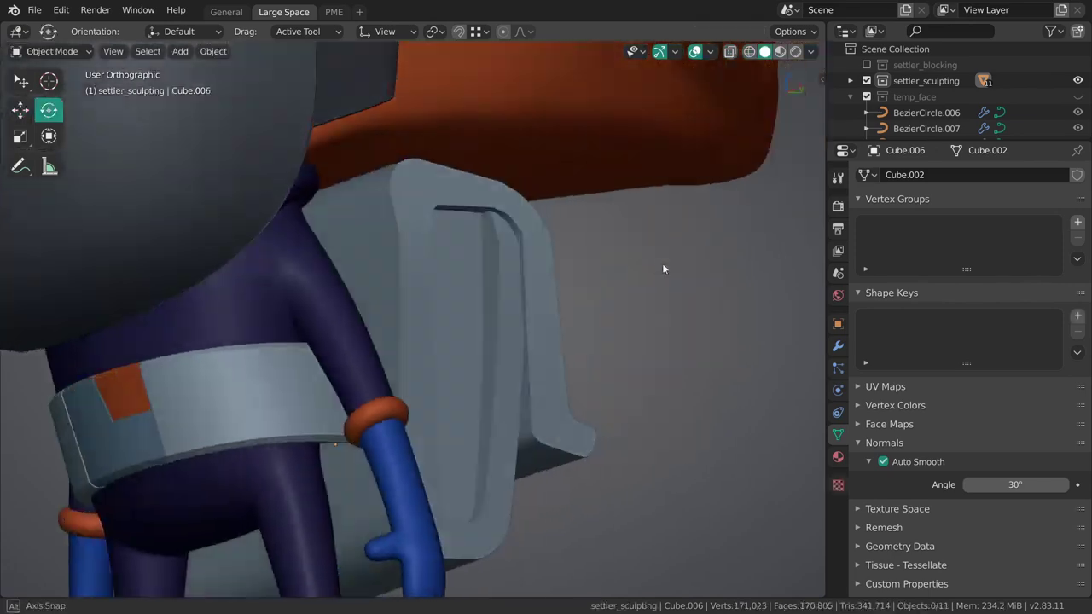
Bevel the selected backpack edge loop with Ctrl+B and return to object mode.
left_click(503, 291)
mouse_move(503, 292)
middle_mouse_down()
mouse_move(497, 315)
mouse_move(557, 324)
mouse_move(475, 302)
mouse_move(529, 295)
mouse_move(456, 299)
mouse_move(482, 295)
mouse_move(478, 284)
middle_mouse_up()
key("Tab")
key("Tab")
key("Tab")
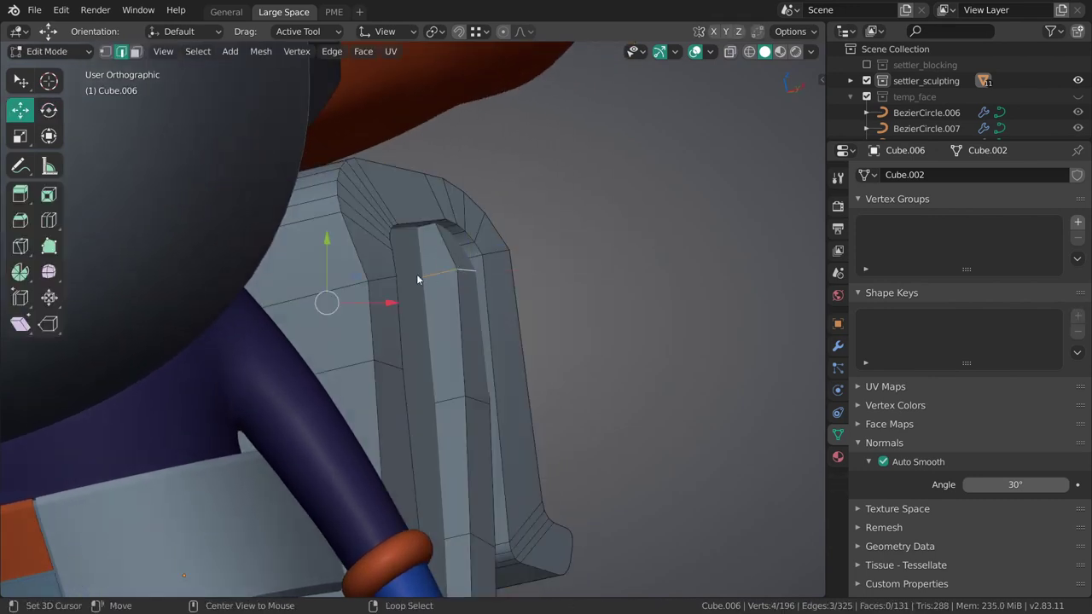
key("shift+space")
key("ctrl+b")
left_click_drag(563, 352, 596, 388)
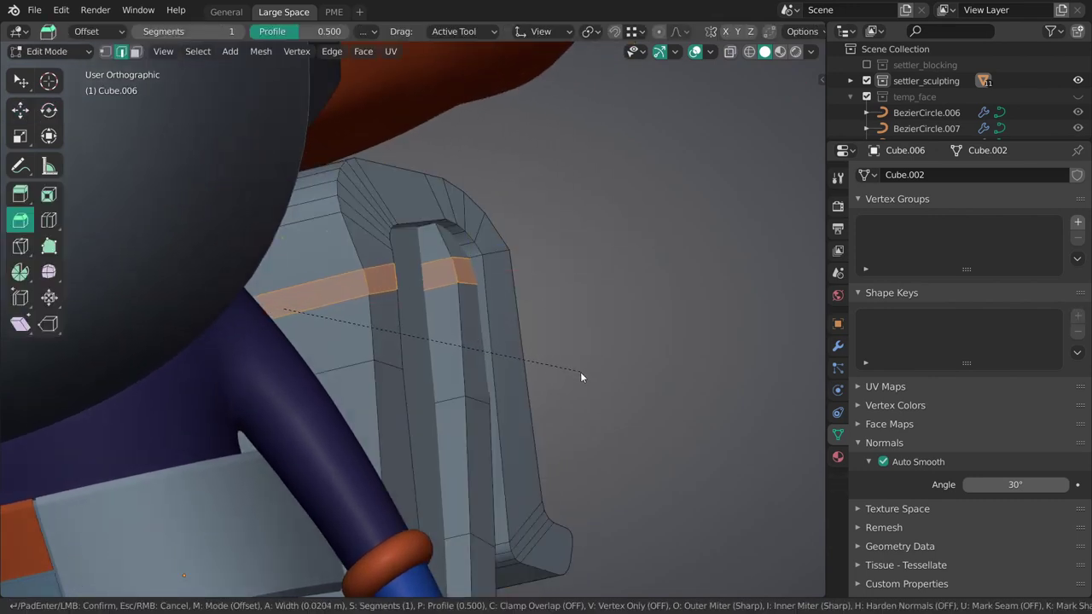
left_click(605, 392)
key("ctrl+Tab")
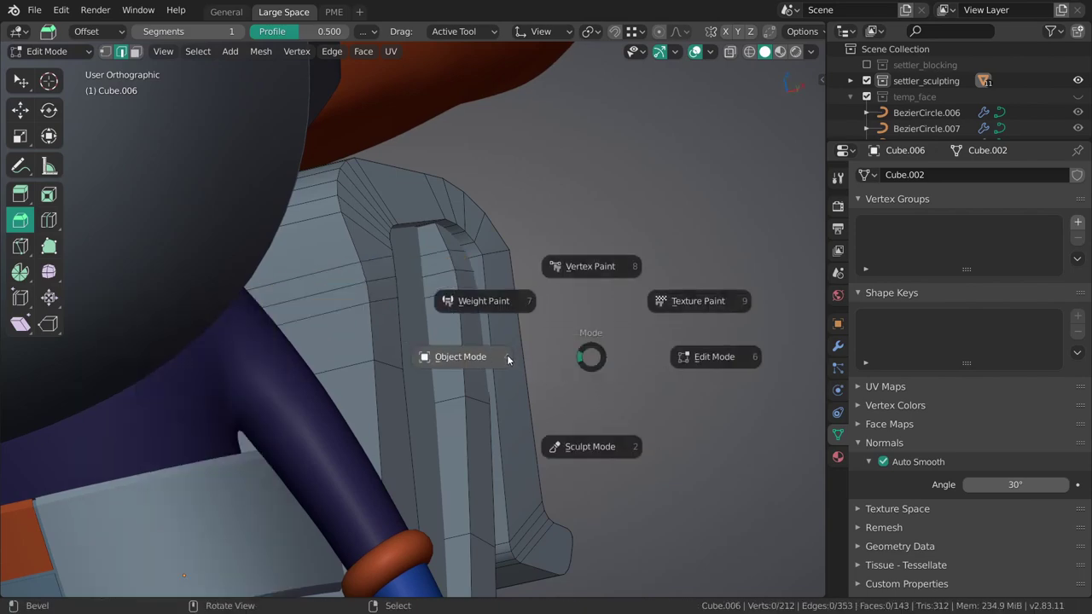
left_click(500, 348)
Reselect the backpack in Edit Mode and confirm the bevel on the top edge loop.
mouse_move(496, 346)
middle_mouse_down()
mouse_move(455, 330)
mouse_move(493, 288)
middle_mouse_up()
left_click(455, 330)
key("Tab")
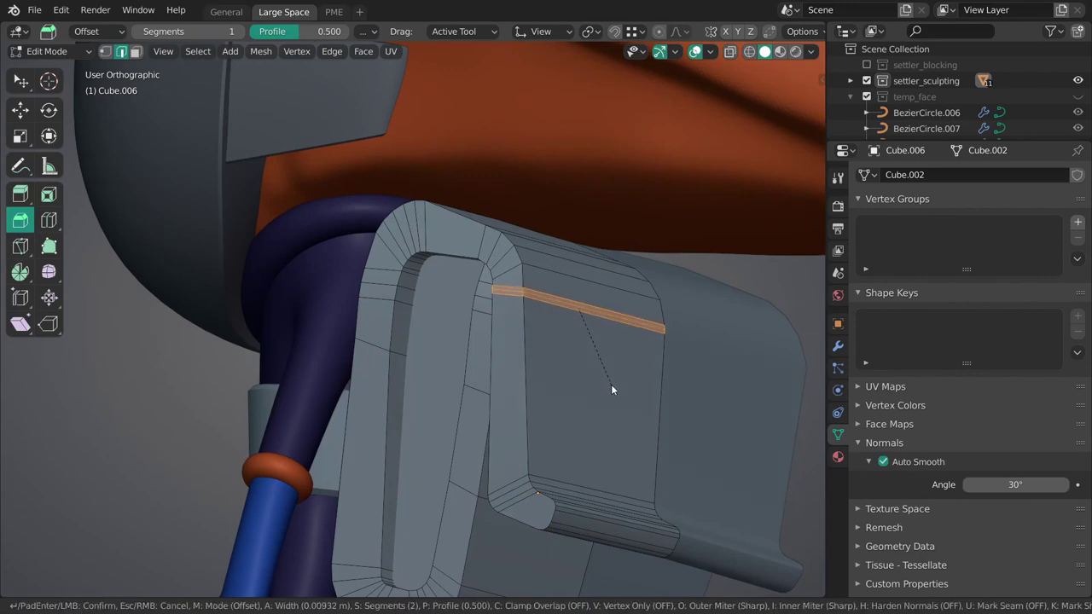
left_click(611, 384)
scroll(572, 378, "up", 3)
scroll(603, 300, "up", 2)
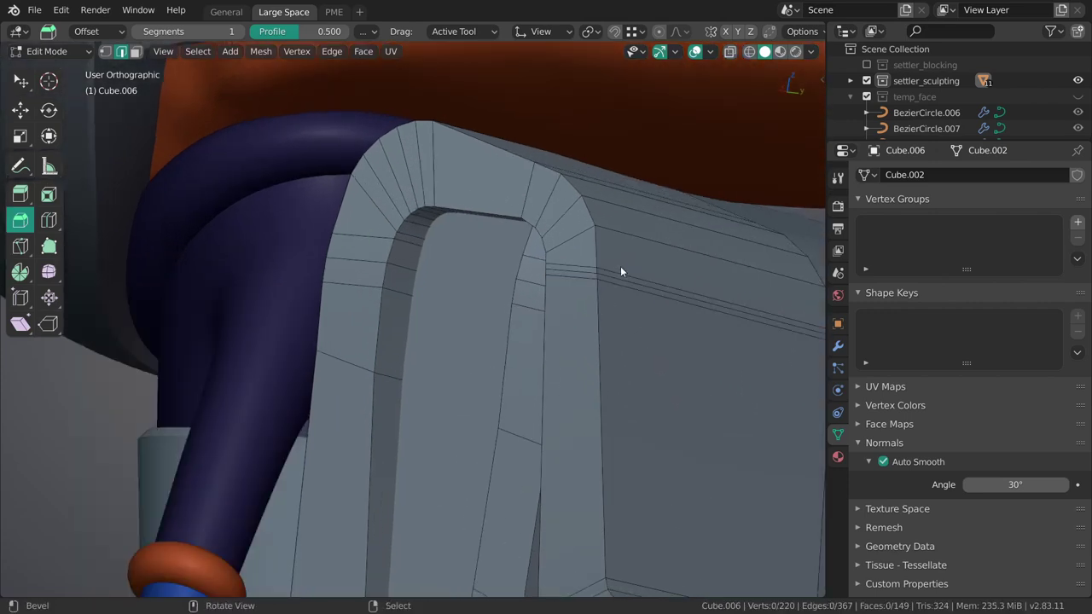
Edge-slide the edge near the strap corner into place, ending in object mode.
left_click(622, 270)
middle_click_drag(625, 303, 594, 354)
key("shift+space")
key("g")
key("g")
key("g")
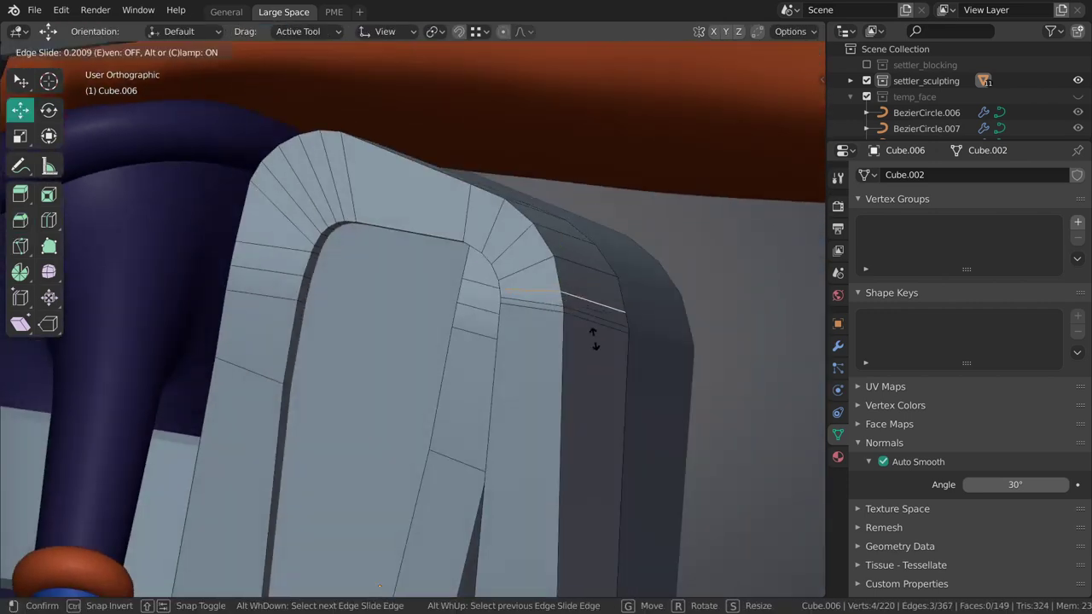
left_click(591, 333)
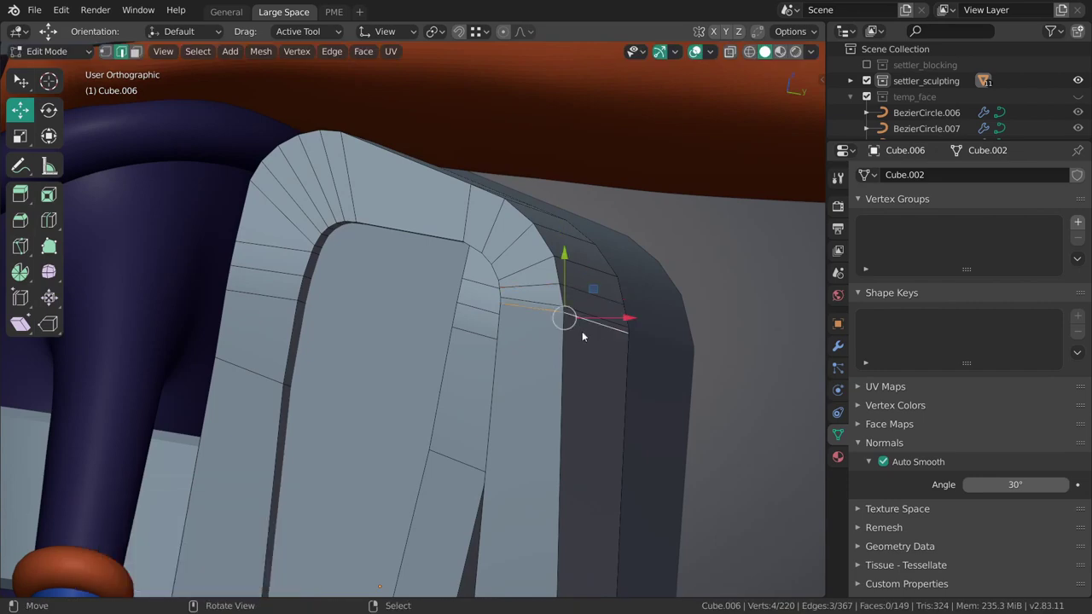
key("Tab")
middle_click_drag(581, 331, 412, 368)
key("Tab")
middle_click_drag(542, 389, 410, 395)
key("ctrl+Tab")
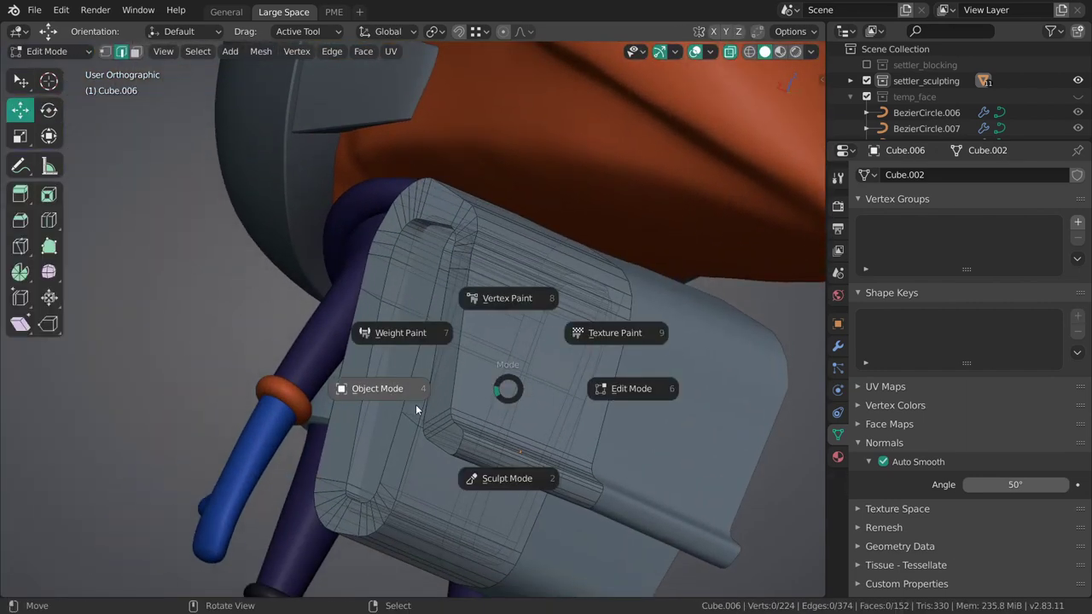
left_click(415, 401)
Add a Bevel modifier to the backpack with Limit Method set to Angle.
left_click(838, 346)
left_click(904, 174)
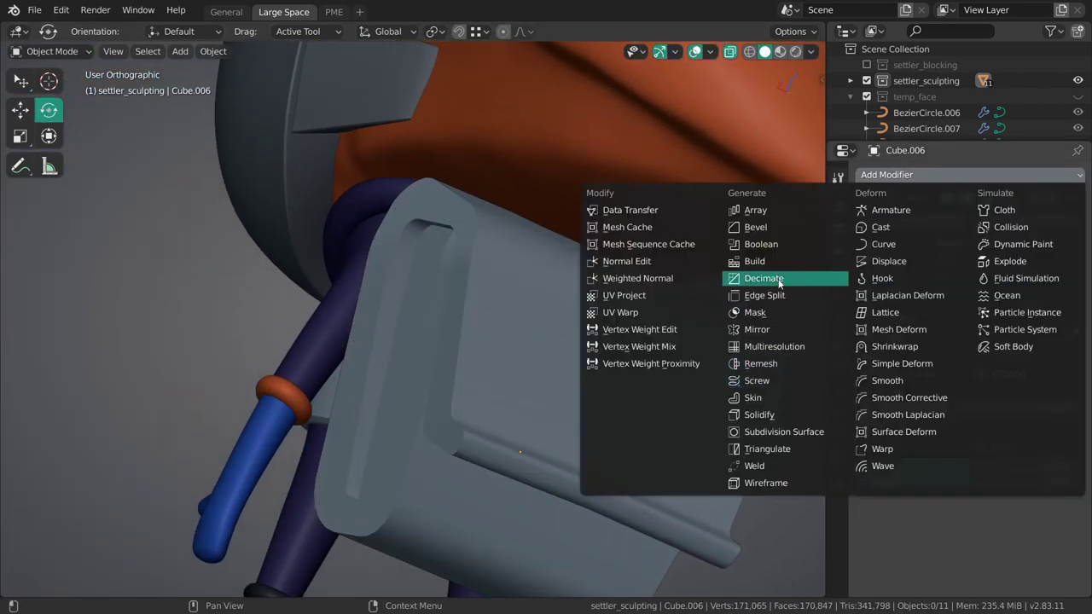
left_click(776, 230)
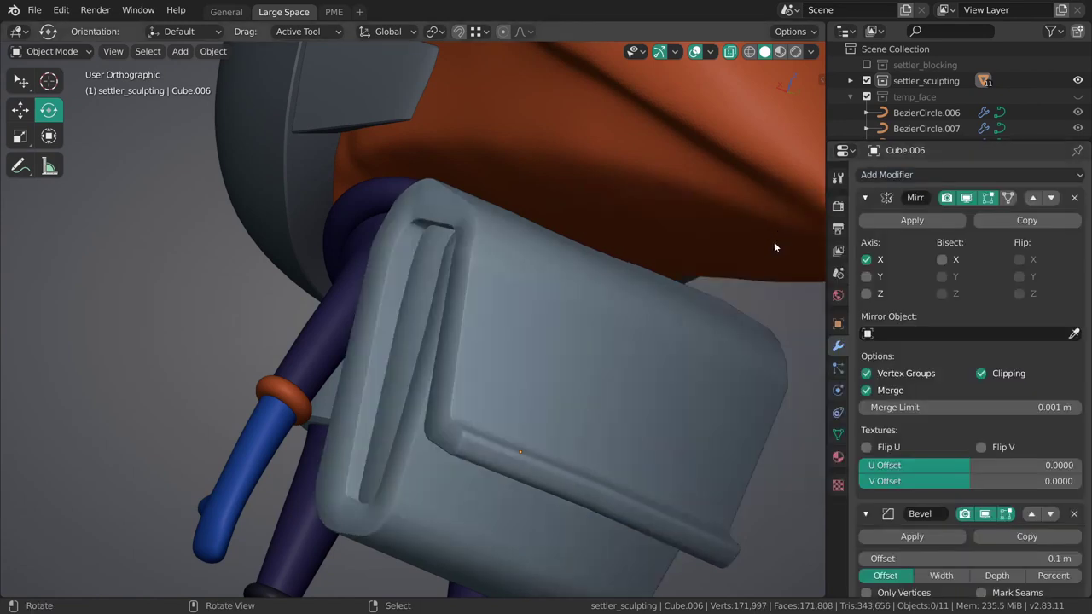
mouse_move(774, 241)
middle_mouse_down()
mouse_move(594, 387)
mouse_move(580, 358)
middle_mouse_up()
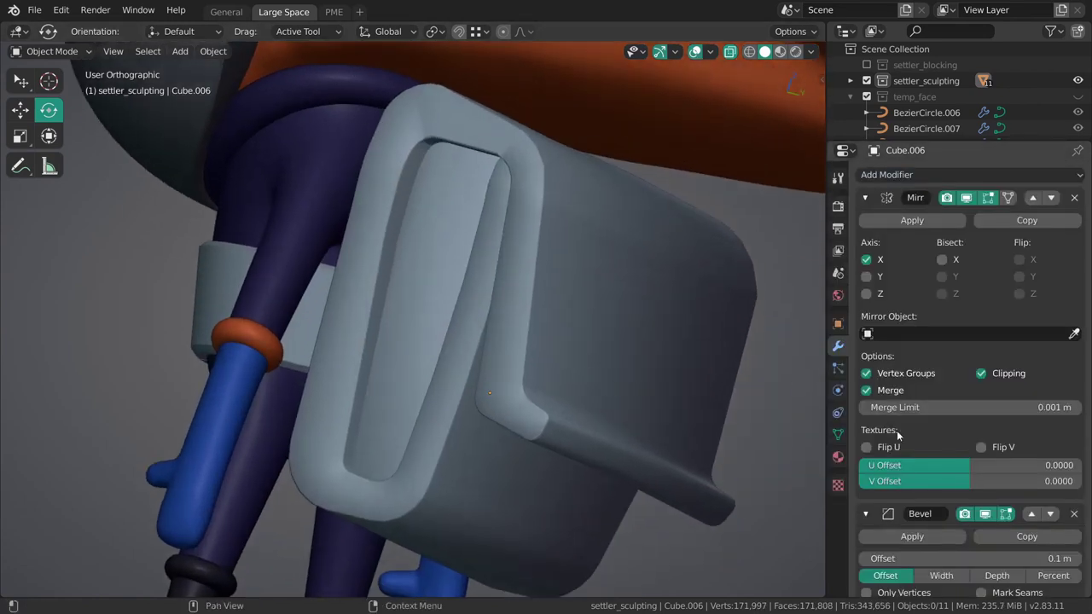
scroll(941, 344, "down", 4)
scroll(941, 344, "down", 2)
scroll(928, 395, "down", 1)
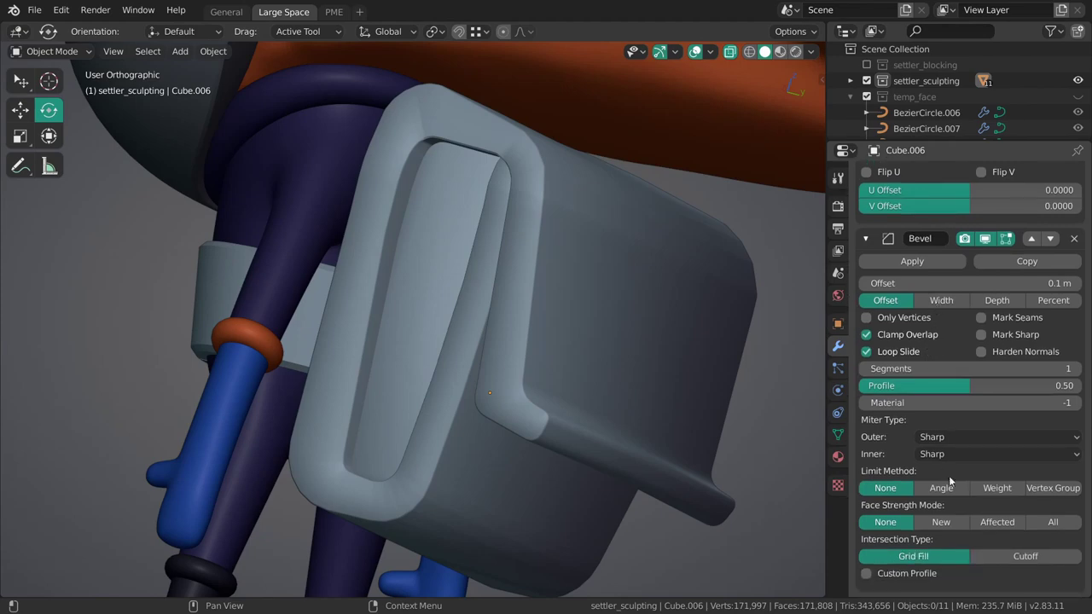
left_click(941, 488)
Collapse the Mirror modifier, turn off Clamp Overlap, and adjust the bevel offset.
middle_click_drag(716, 401, 608, 378)
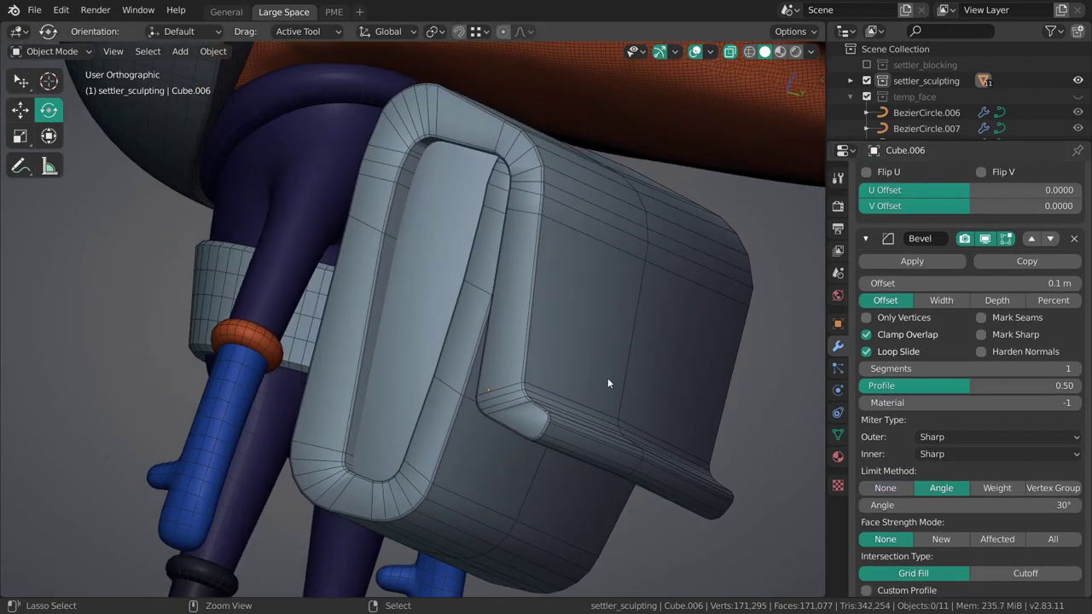
scroll(889, 337, "up", 6)
scroll(889, 336, "up", 1)
left_click(865, 198)
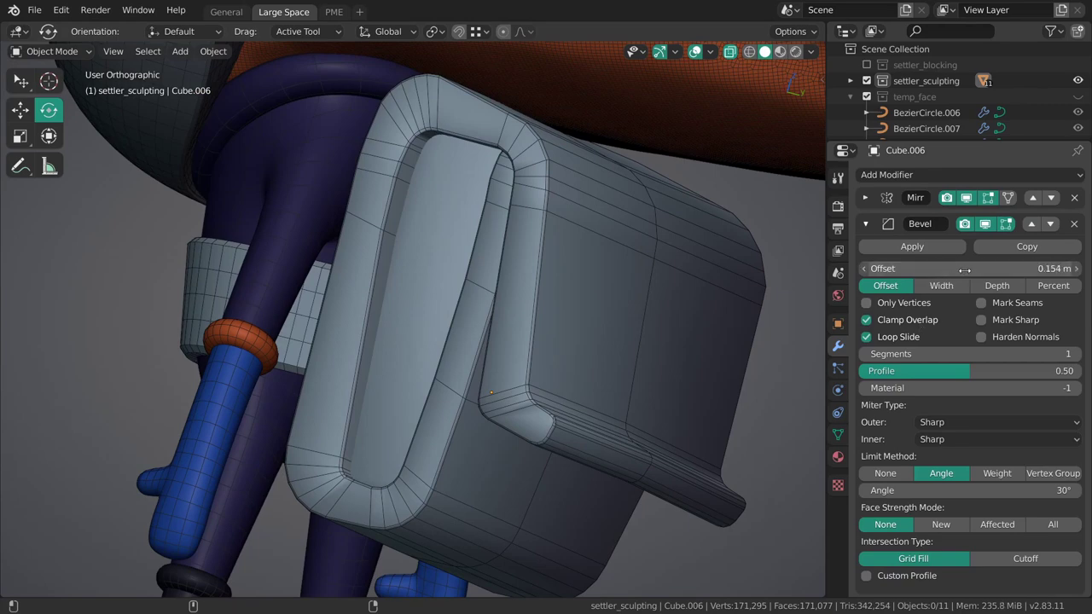
left_click(900, 321)
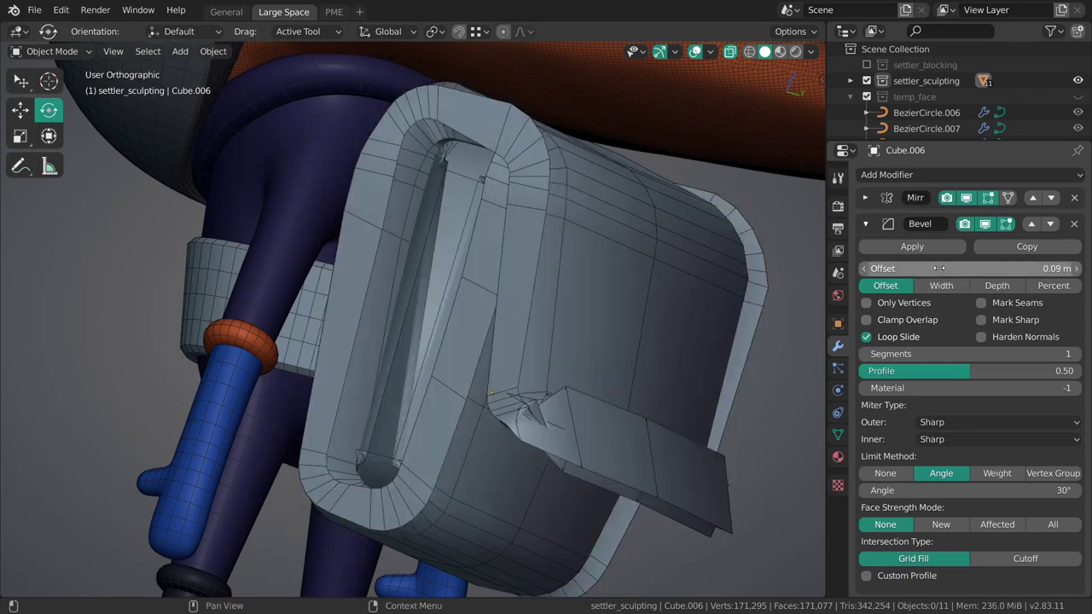
mouse_move(939, 268)
left_mouse_down()
mouse_move(879, 267)
mouse_move(884, 276)
left_mouse_up()
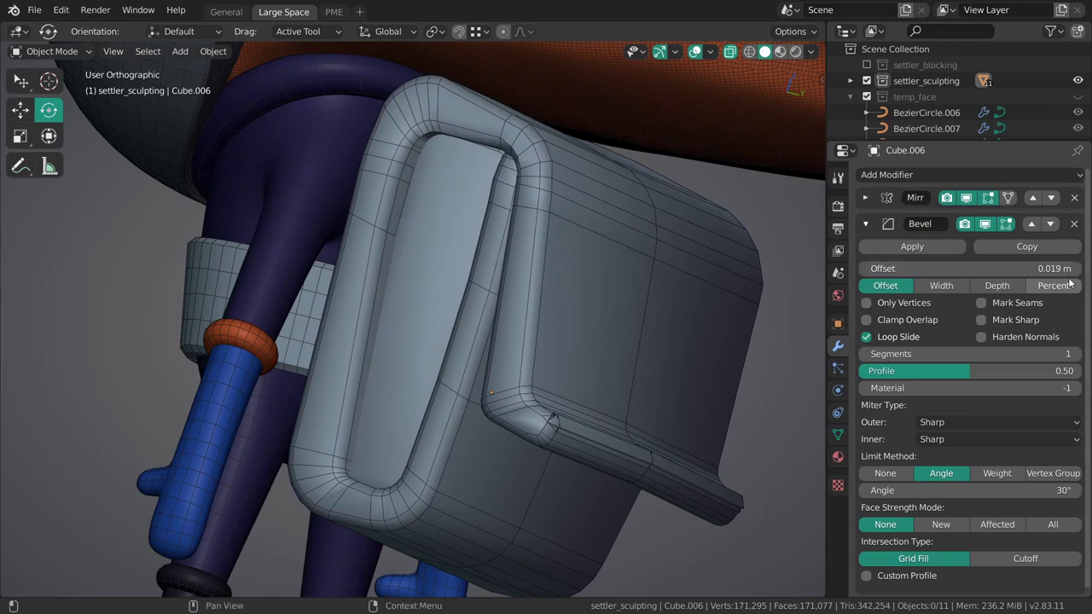
Raise the bevel to 3 segments and inspect the backpack from front and right views.
left_click(1076, 355)
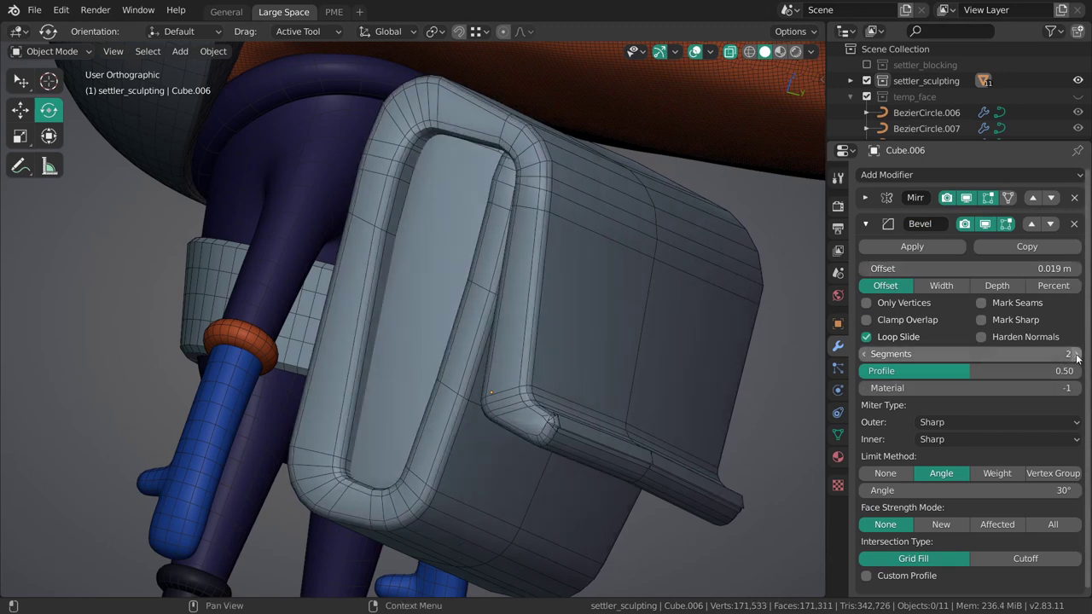
left_click(1077, 355)
mouse_move(732, 386)
middle_mouse_down()
mouse_move(607, 362)
mouse_move(680, 348)
mouse_move(400, 340)
mouse_move(473, 294)
mouse_move(533, 275)
mouse_move(423, 323)
mouse_move(479, 373)
mouse_move(545, 338)
mouse_move(621, 404)
middle_mouse_up()
left_click(565, 343)
key("KP_3")
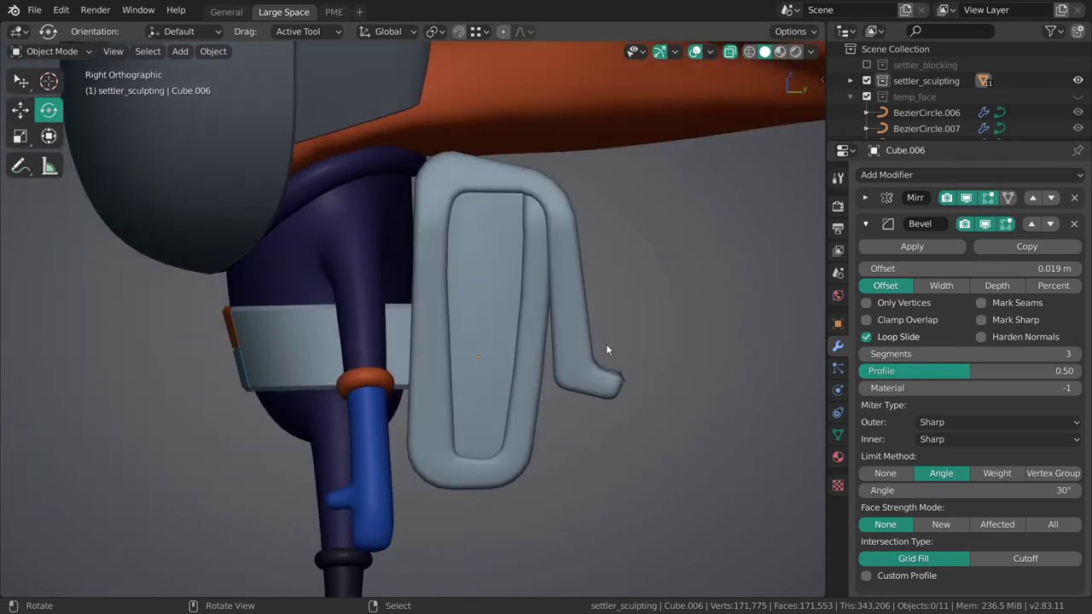
mouse_move(606, 343)
middle_mouse_down()
mouse_move(498, 331)
mouse_move(502, 316)
middle_mouse_up()
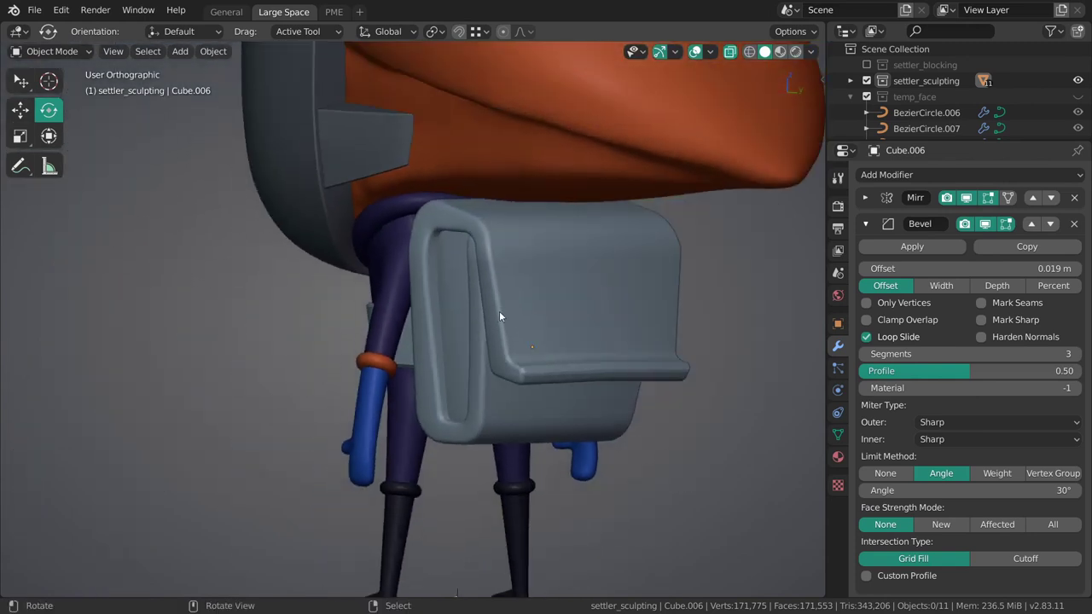
scroll(498, 307, "up", 2)
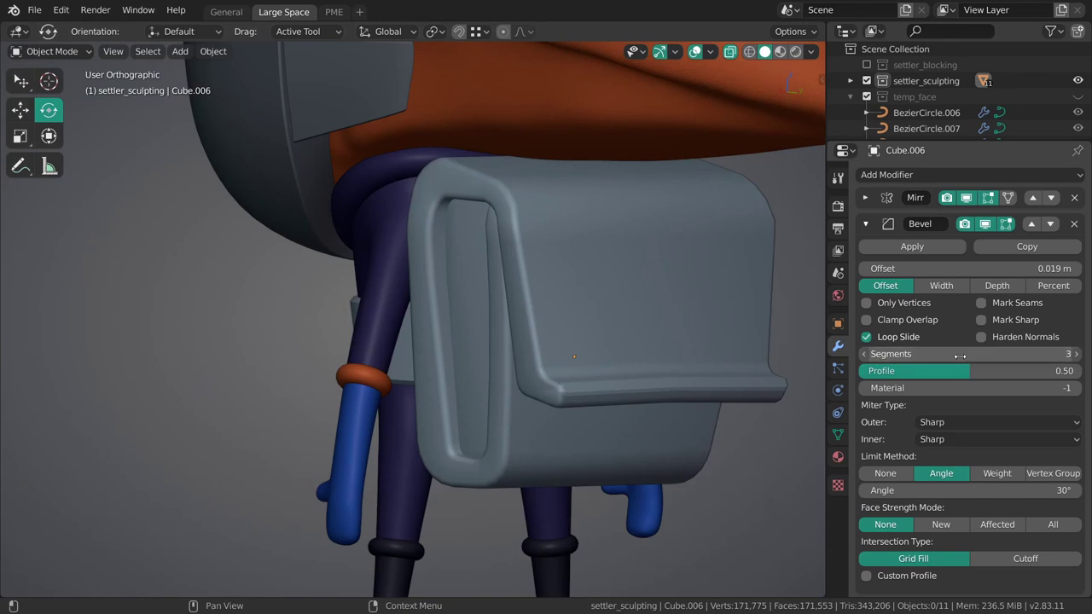
Set the bevel back to 1 segment with a 0.008 m offset.
left_click_drag(960, 355, 934, 355)
mouse_move(649, 371)
middle_mouse_down()
mouse_move(609, 363)
mouse_move(635, 355)
middle_mouse_up()
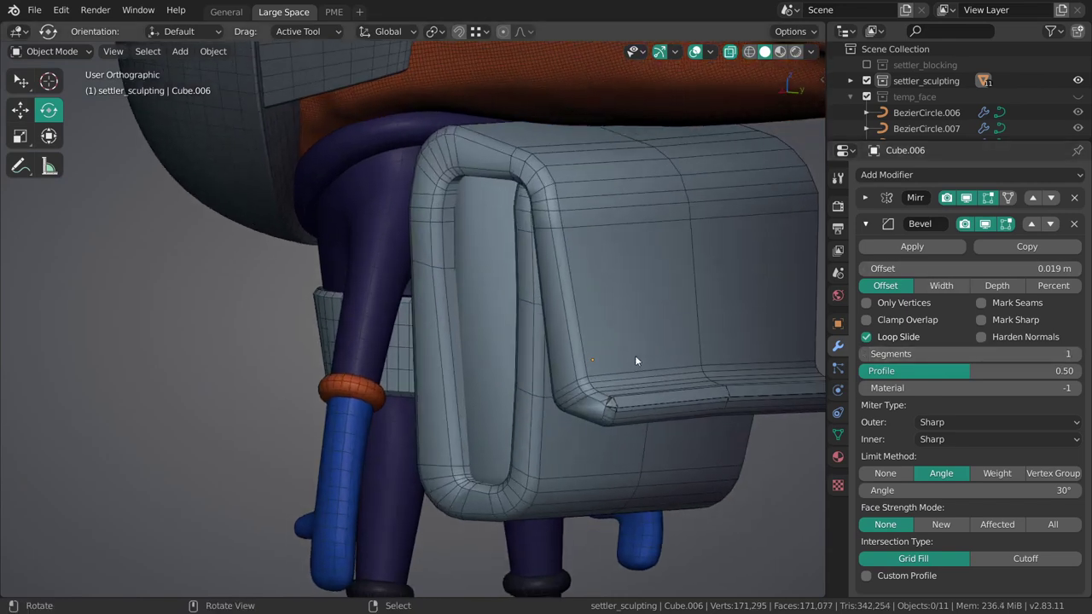
left_click_drag(913, 268, 878, 268)
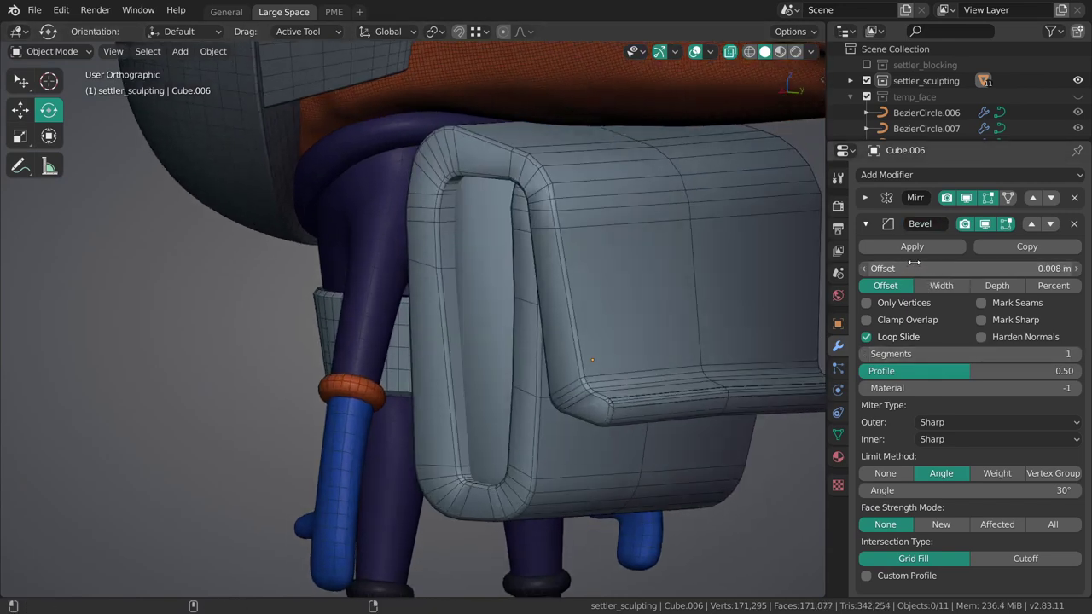
left_click(921, 264)
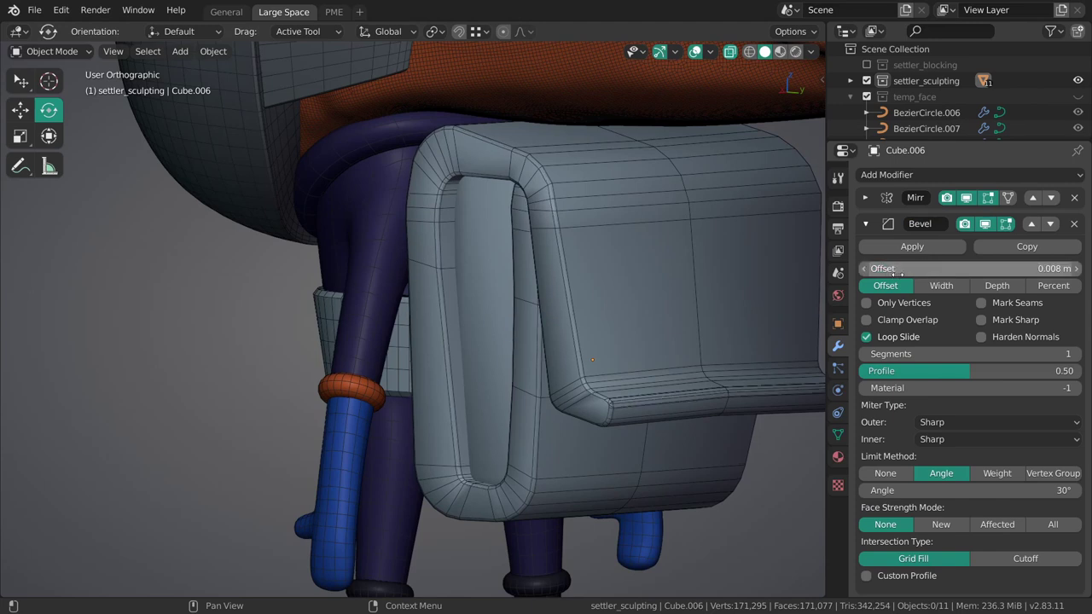
scroll(599, 402, "up", 2)
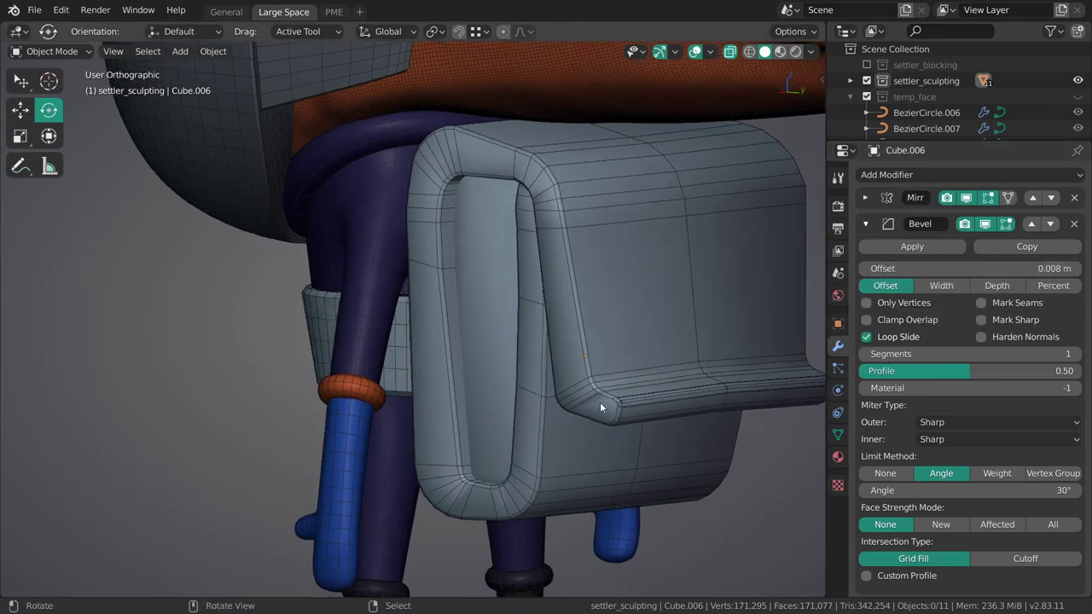
scroll(535, 385, "up", 2)
Enter Edit Mode on the backpack, undo a trial dissolve, and select a flap corner edge.
scroll(536, 385, "up", 2)
key("Tab")
scroll(617, 412, "up", 2)
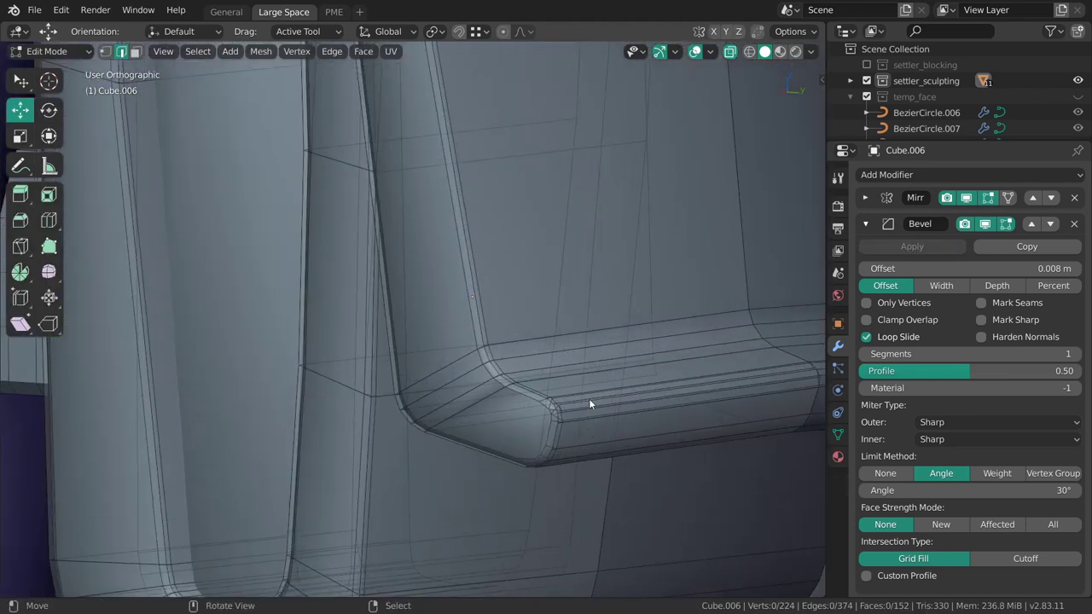
key("Tab")
key("Tab")
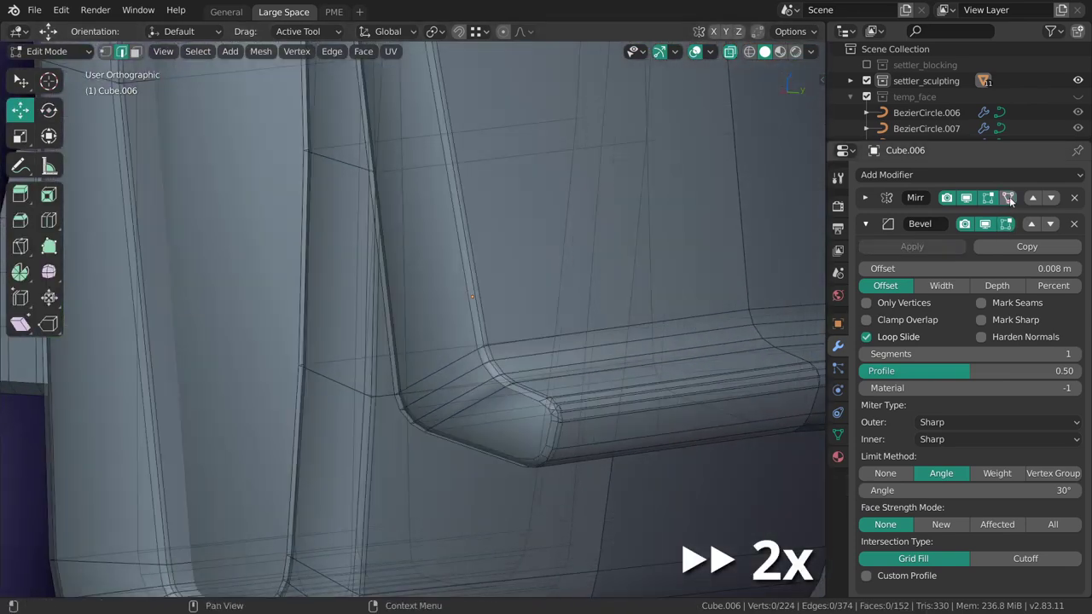
key("ctrl+x")
left_click(580, 408, "alt")
key("ctrl+z")
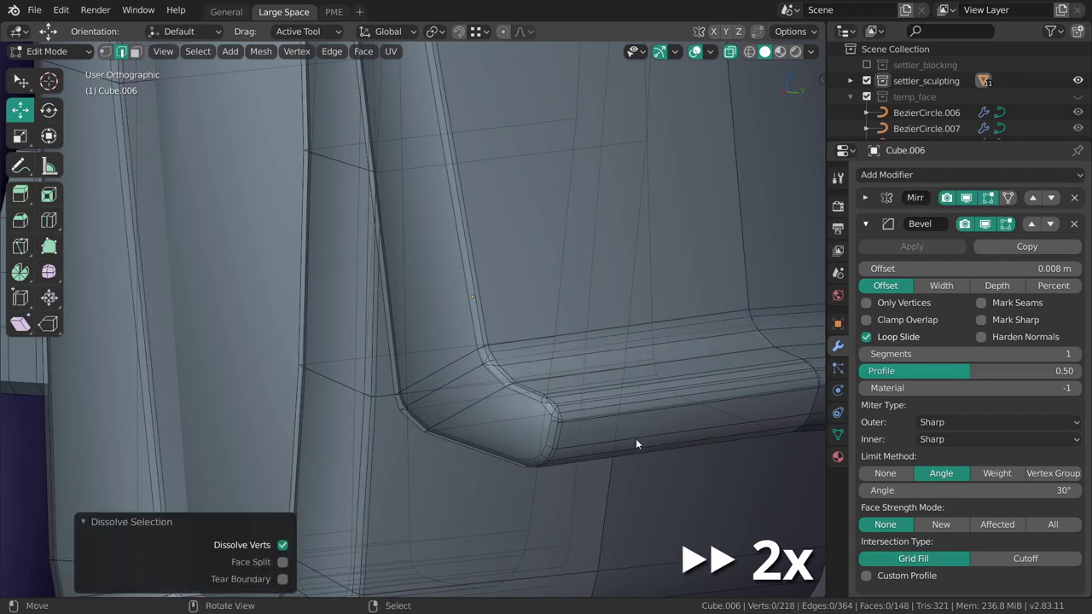
mouse_move(635, 438)
middle_mouse_down()
mouse_move(729, 363)
mouse_move(618, 373)
mouse_move(629, 349)
middle_mouse_up()
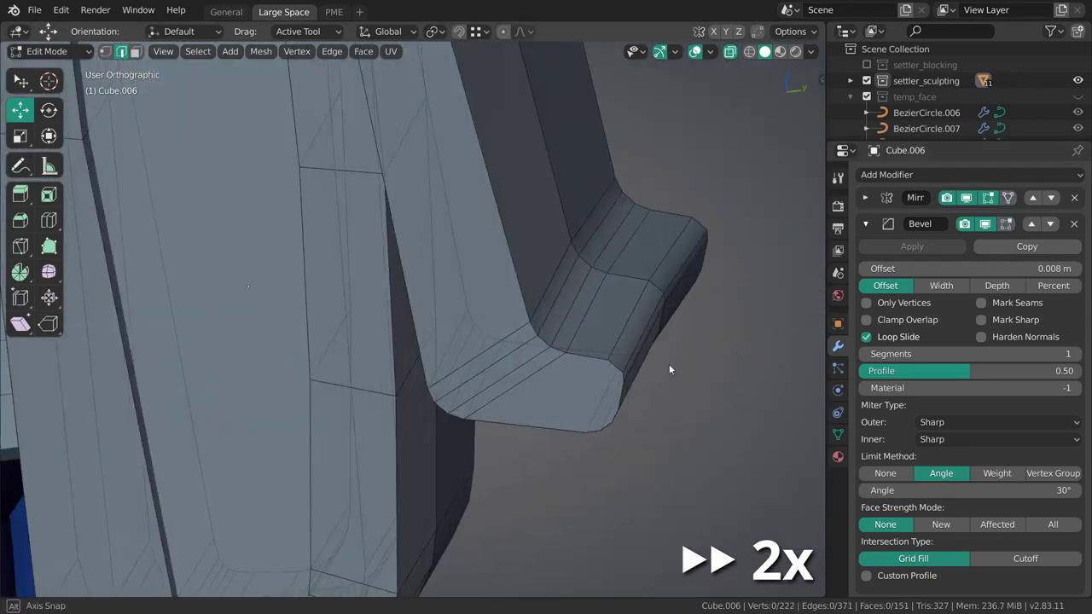
left_click(618, 373, "alt")
key("Tab")
key("Tab")
Try an edge slide on the flap, cancel it, and return to Edit Mode.
key("Tab")
key("Tab")
key("g")
key("g")
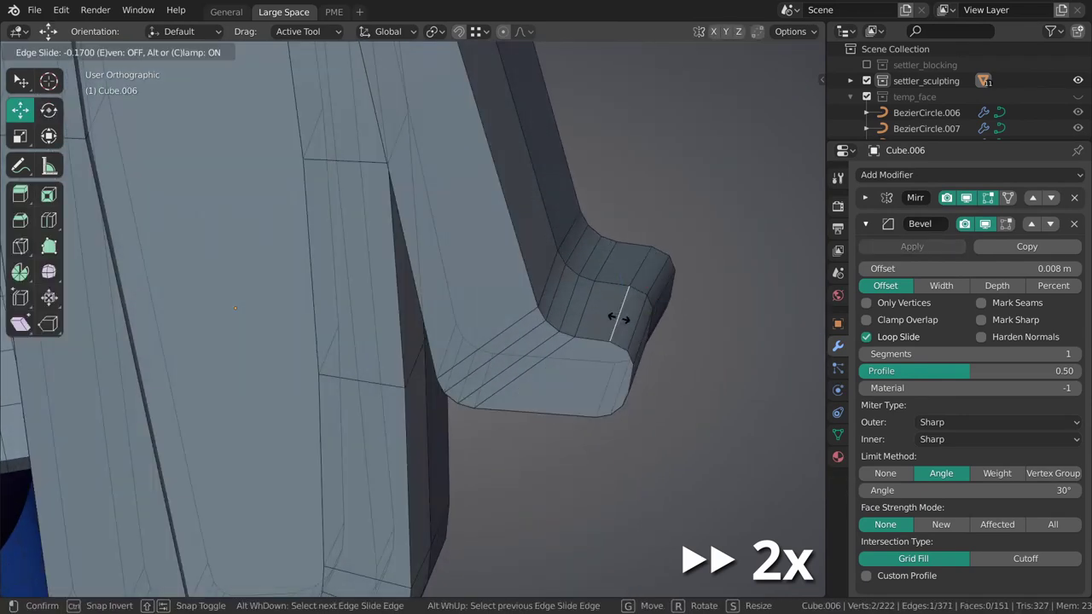
key("Escape")
Slide the selected edge loop upward toward the strap's top.
key("Tab")
mouse_move(619, 312)
middle_mouse_down()
mouse_move(557, 304)
mouse_move(596, 340)
mouse_move(646, 344)
mouse_move(597, 345)
middle_mouse_up()
key("Tab")
key("Tab")
key("ctrl+Tab")
left_click(671, 349)
mouse_move(671, 349)
middle_mouse_down()
mouse_move(643, 305)
mouse_move(568, 364)
mouse_move(569, 424)
mouse_move(642, 404)
mouse_move(629, 359)
mouse_move(524, 390)
middle_mouse_up()
key("Tab")
key("ctrl+Tab")
left_click(587, 379)
middle_click_drag(587, 379, 603, 281)
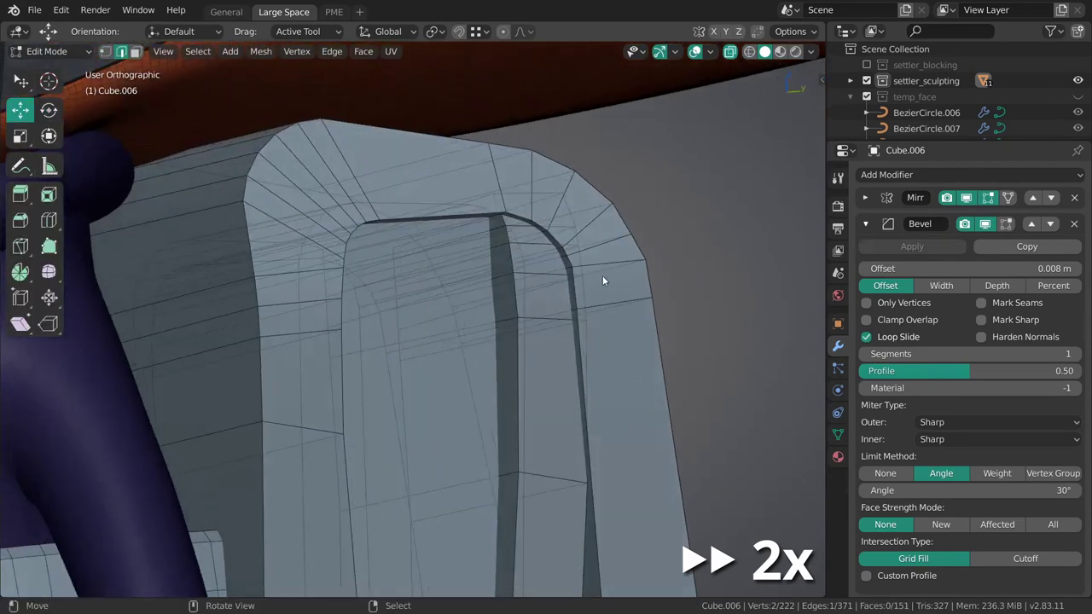
key("g")
key("g")
left_click(556, 254)
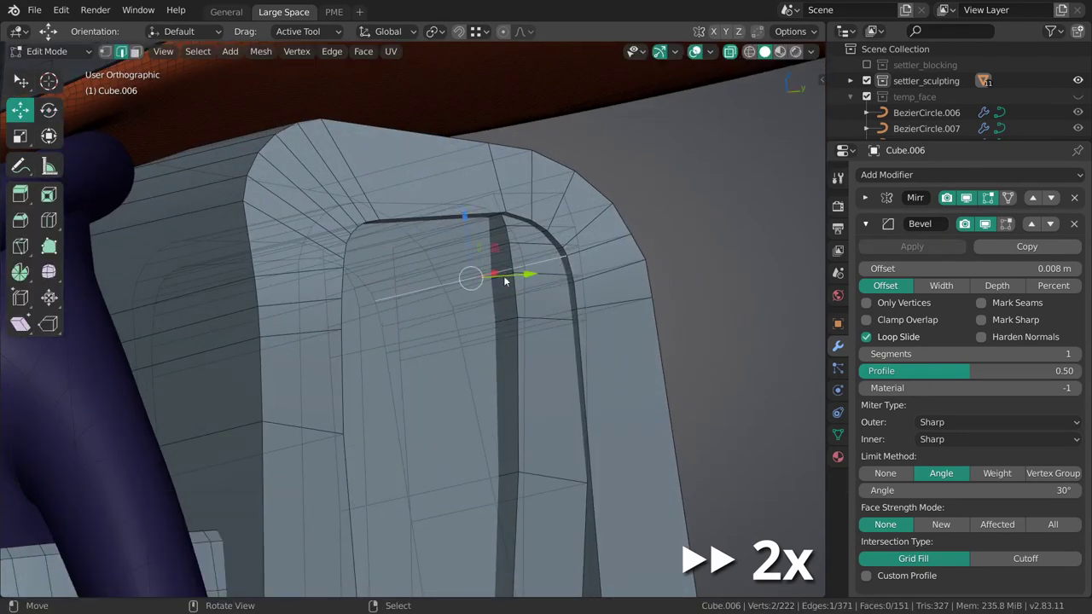
Edge-slide two vertical loops on the strap top, then return to Object Mode.
mouse_move(522, 256)
middle_mouse_down()
mouse_move(512, 401)
mouse_move(475, 454)
mouse_move(380, 337)
mouse_move(399, 437)
mouse_move(597, 342)
mouse_move(767, 384)
middle_mouse_up()
left_click(483, 401, "alt")
key("g")
key("g")
left_click(474, 407)
left_click(512, 400, "alt")
key("g")
key("g")
left_click(511, 401)
key("Tab")
Lower the mesh's Auto Smooth angle to about 31.9°.
left_click(838, 434)
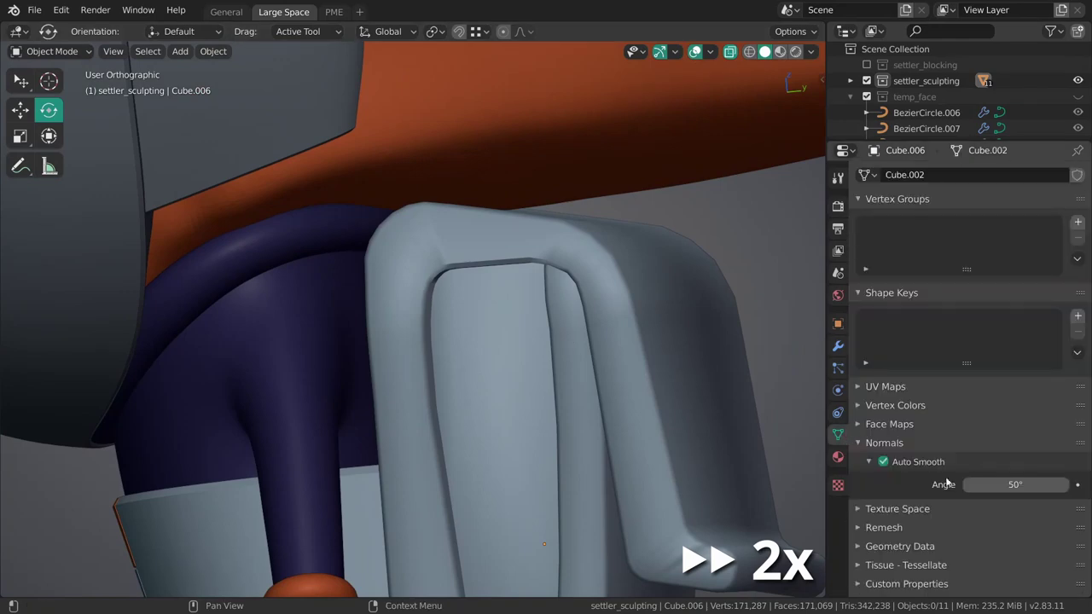
left_click_drag(968, 484, 938, 484)
mouse_move(580, 461)
middle_mouse_down()
mouse_move(597, 400)
mouse_move(632, 400)
middle_mouse_up()
left_click_drag(998, 484, 953, 484)
mouse_move(793, 358)
middle_mouse_down()
mouse_move(744, 338)
mouse_move(520, 356)
mouse_move(473, 511)
mouse_move(674, 352)
mouse_move(600, 362)
mouse_move(446, 417)
middle_mouse_up()
From the right side view, select the strap object Cube.006 and enter Edit Mode.
key("grave")
left_click(417, 336)
key("KP_3")
left_click(443, 338)
scroll(443, 338, "up", 3)
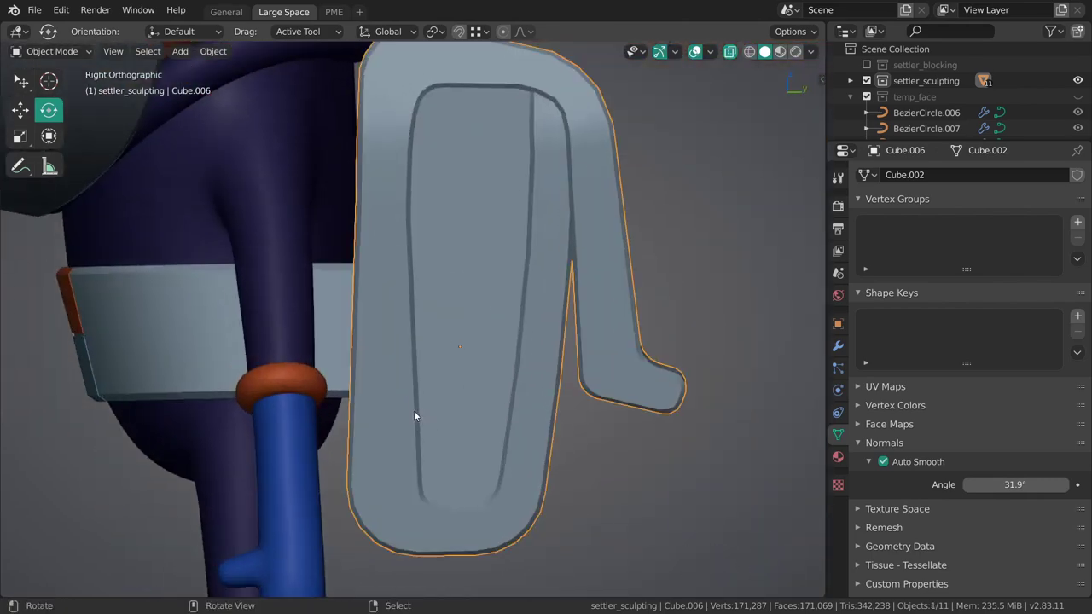
key("Tab")
scroll(494, 400, "up", 2)
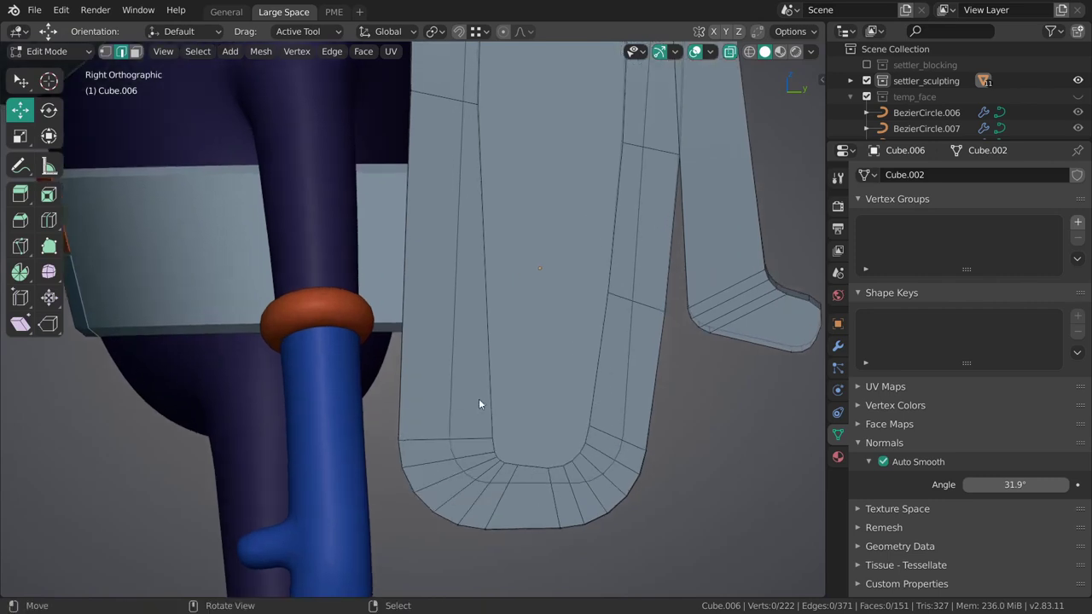
In vertex mode, box-select the inner bottom corner vertex, then move and scale it.
key("1")
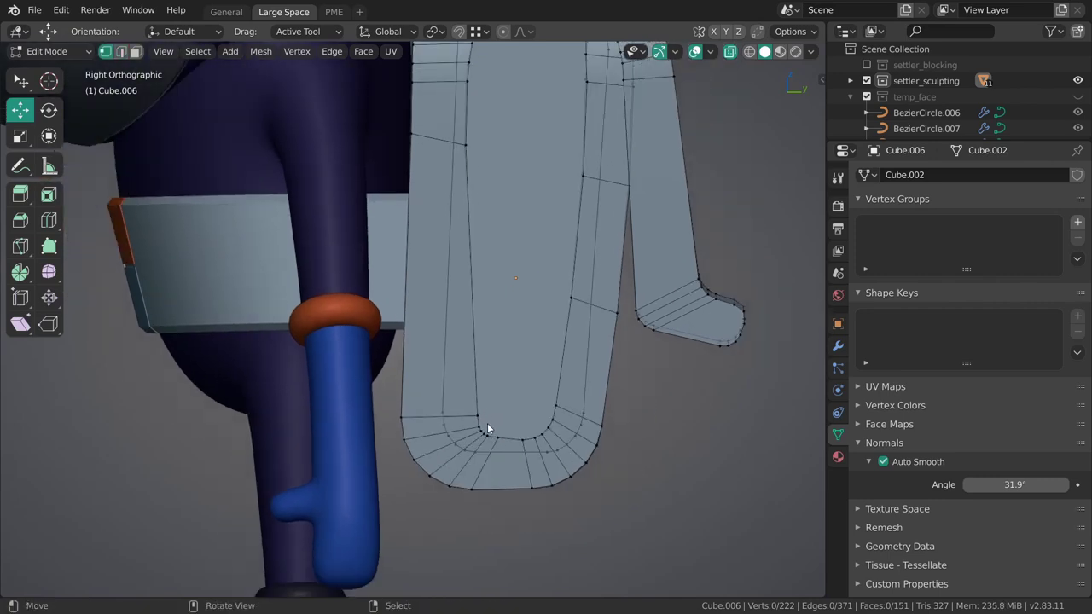
key("b")
left_click_drag(468, 399, 502, 443)
key("g")
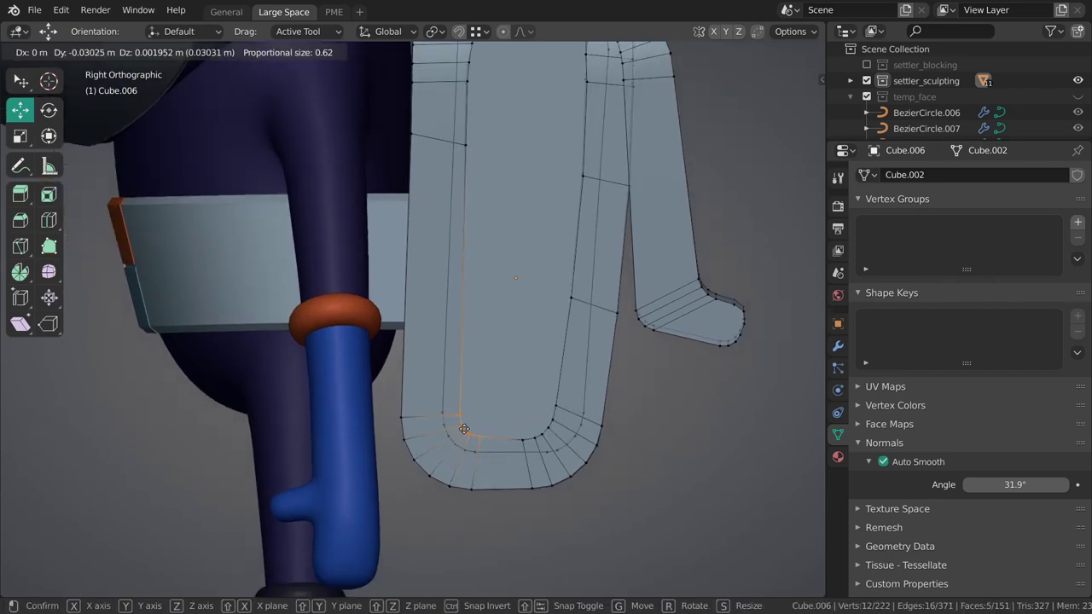
left_click(460, 430)
key("s")
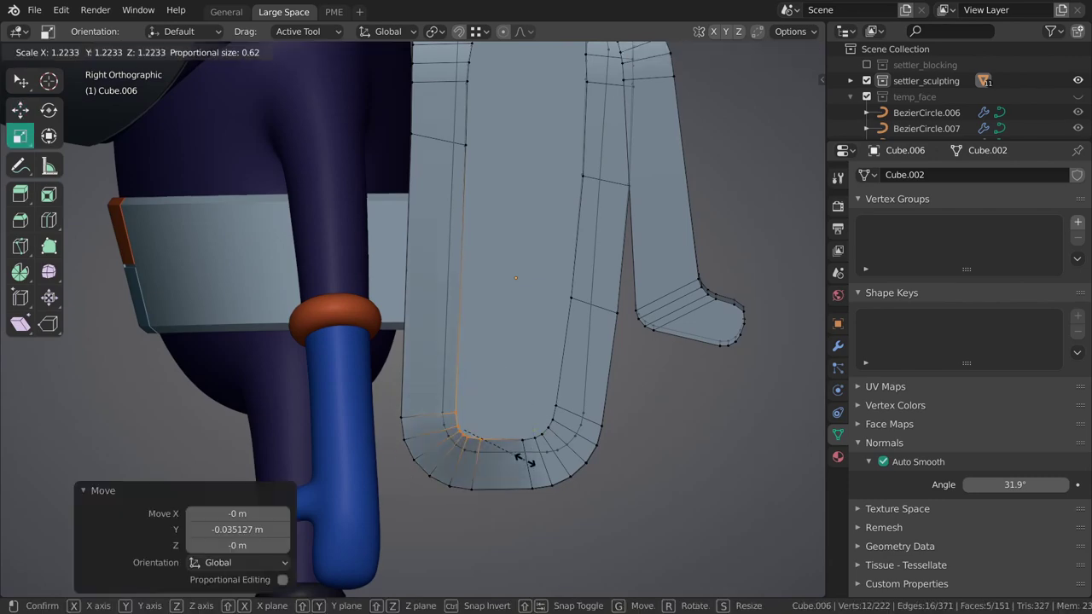
left_click(522, 466)
Select a path of corner vertices along the strap's bottom curve.
middle_click_drag(513, 447, 417, 427)
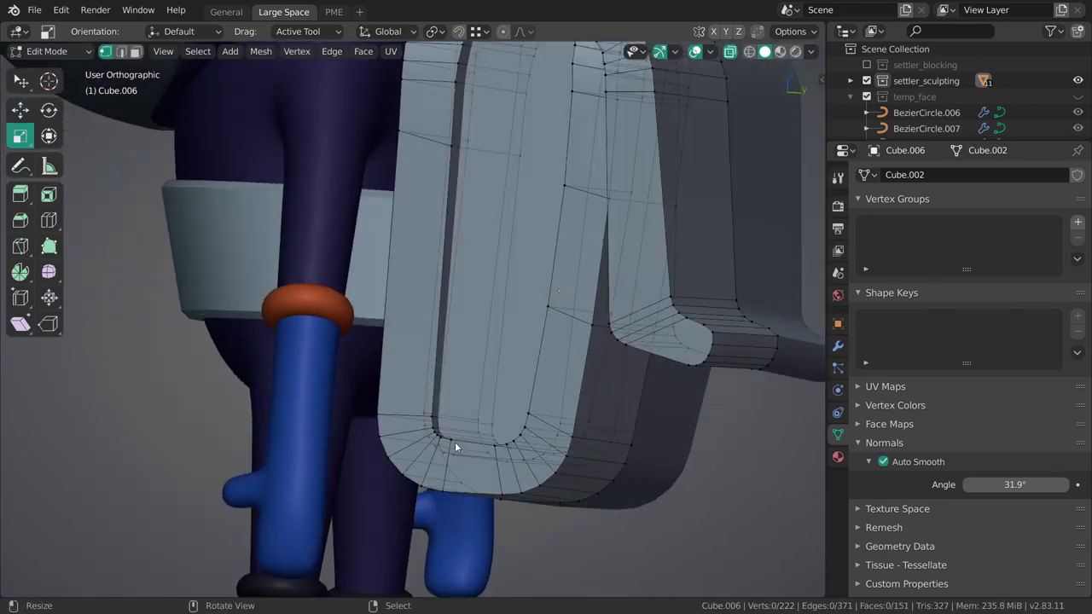
left_click(451, 442, "ctrl")
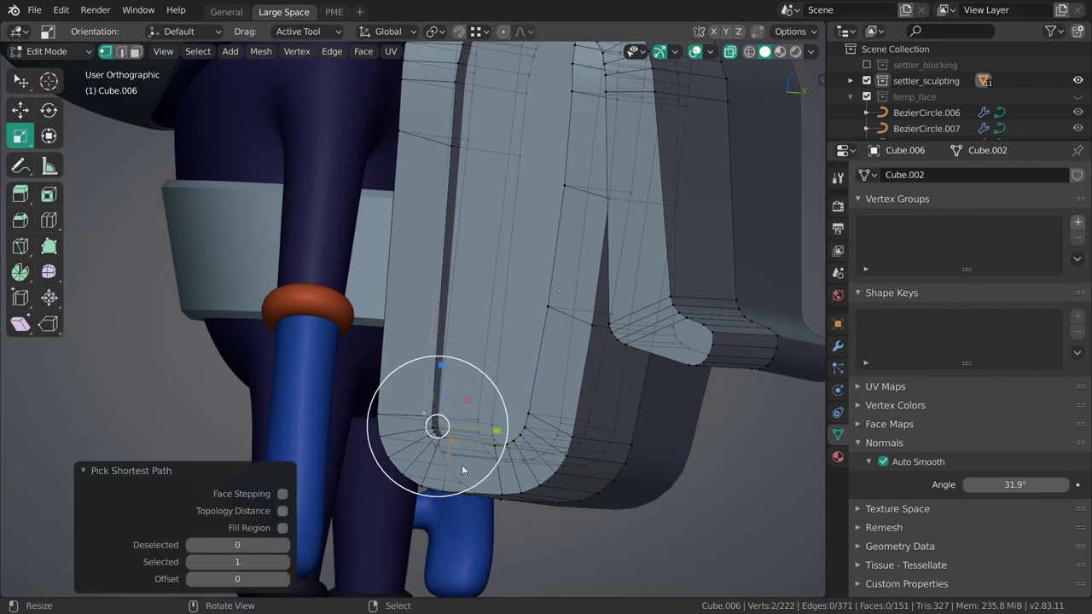
key("KP_1")
key("grave")
left_click(496, 432)
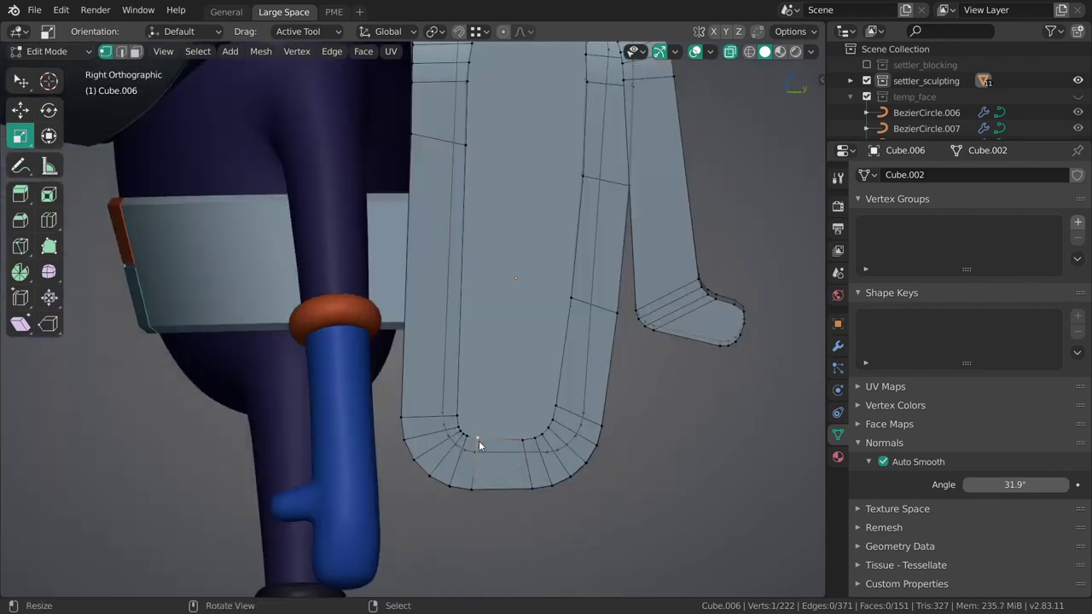
left_click(478, 440)
middle_click_drag(478, 440, 490, 413)
left_click(474, 411, "ctrl")
Extend the corner vertex path, scale and move it, then return to Object Mode.
key("grave")
left_click(449, 382)
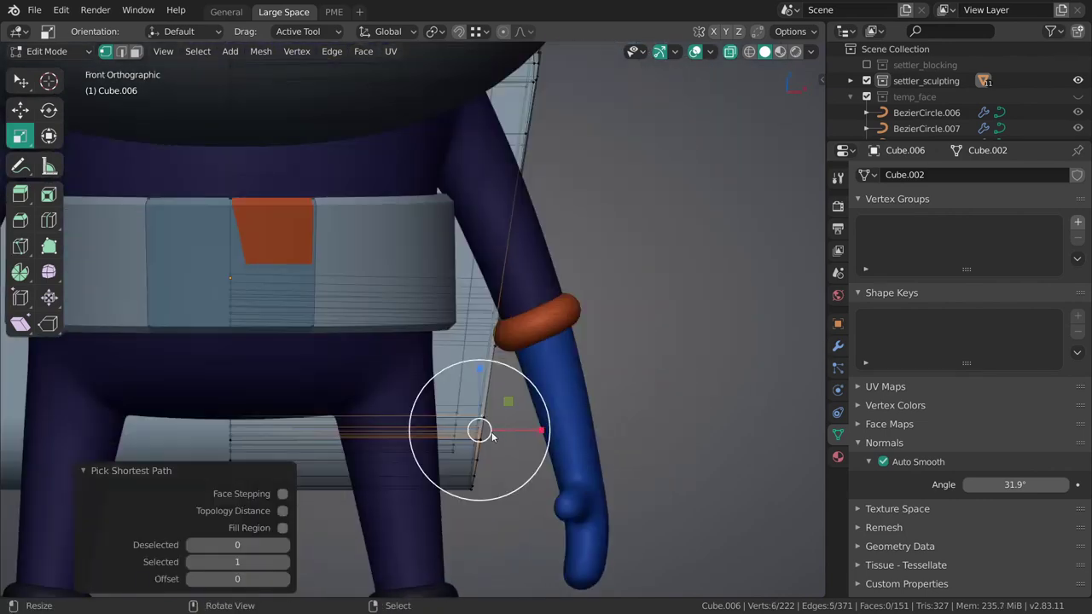
key("grave")
left_click(544, 429)
key("s")
key("Return")
key("g")
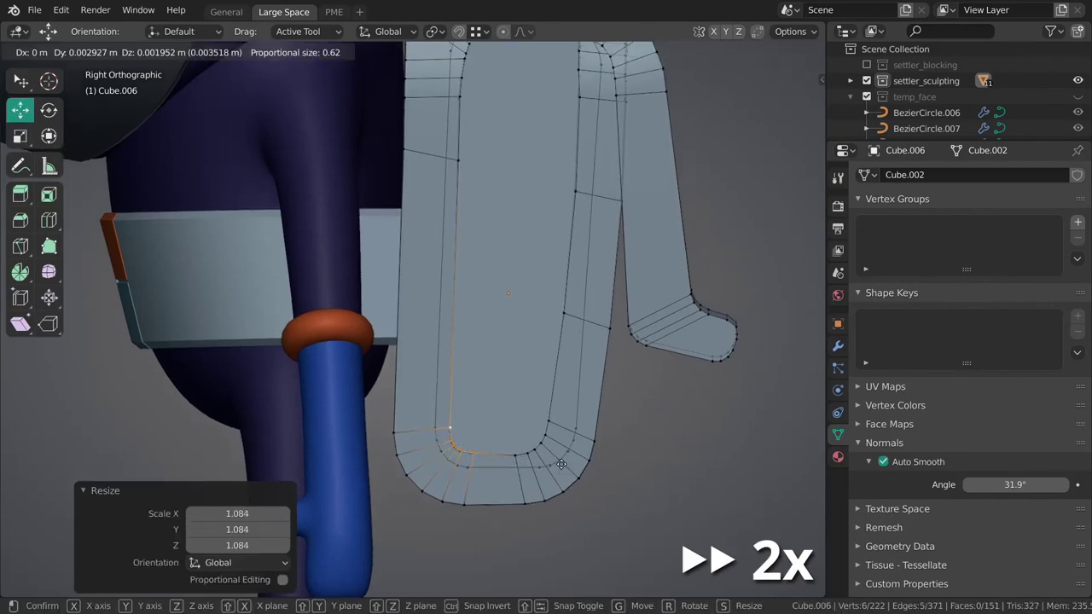
key("Return")
key("Tab")
Select the vertices at the strap's top corner and enlarge them slightly.
middle_click_drag(476, 407, 502, 300, "shift")
key("Tab")
scroll(430, 334, "up", 4)
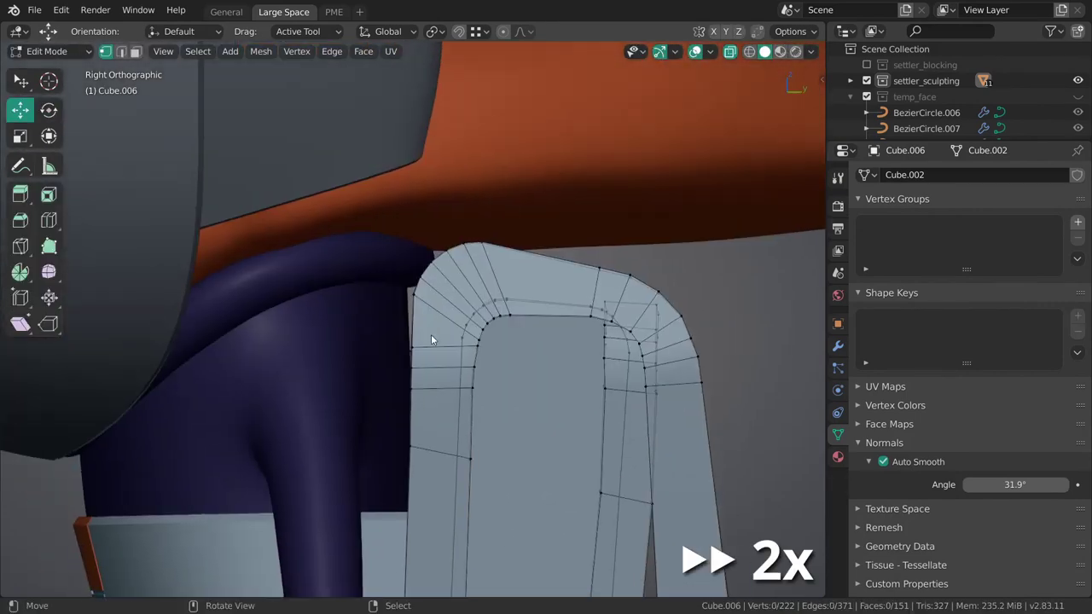
right_click_drag(508, 206, 508, 212, "ctrl")
key("s")
key("Return")
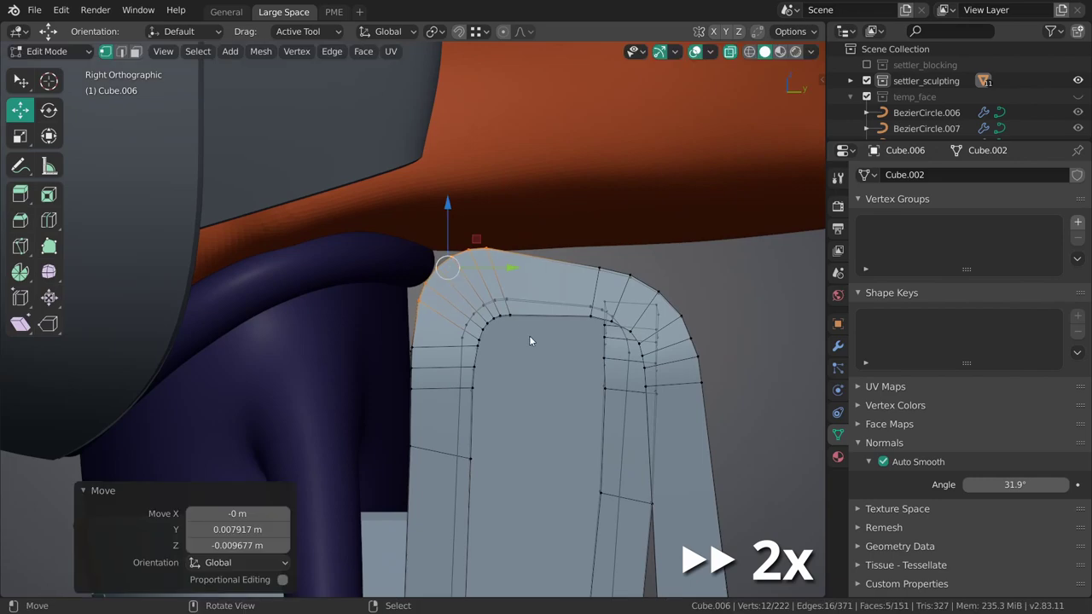
key("shift+space")
key("s")
Check front and right views, scale the top corner vertices again, then deselect all.
middle_click_drag(536, 346, 498, 381)
key("grave")
left_click(419, 305)
key("grave")
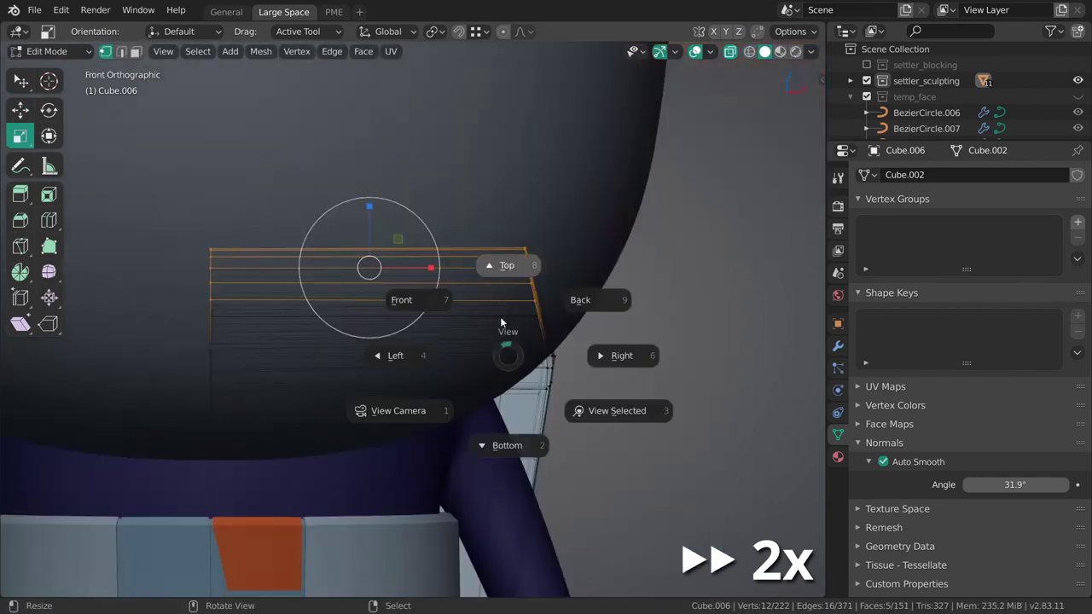
left_click(594, 352)
key("Return")
key("g")
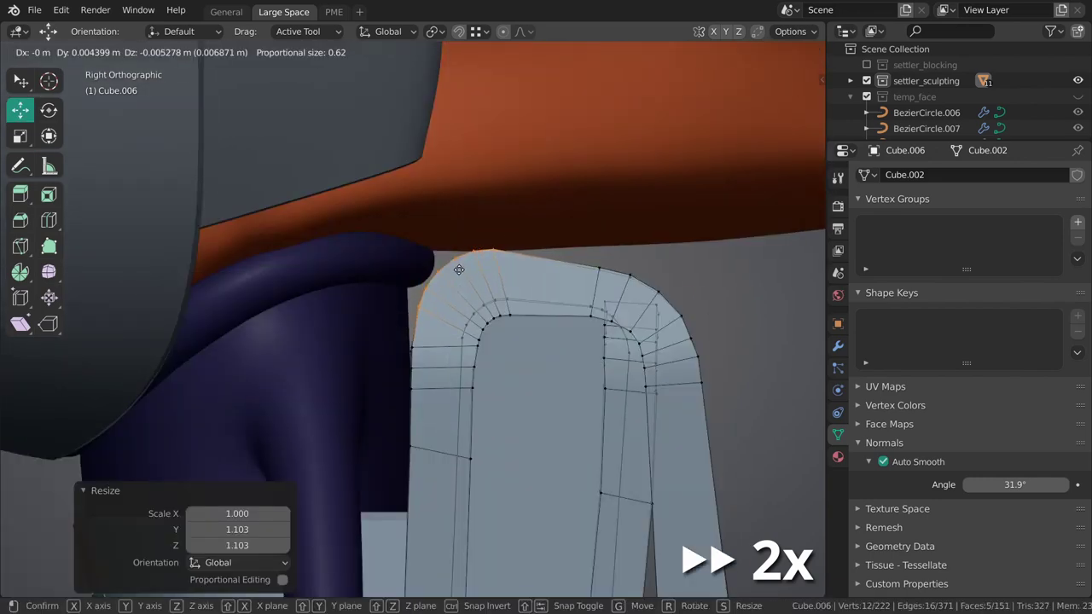
key("Return")
key("alt+a")
key("shift+space")
key("g")
Select vertices on the strap's outer edge and move them to even out the curve.
middle_click_drag(427, 347, 438, 356)
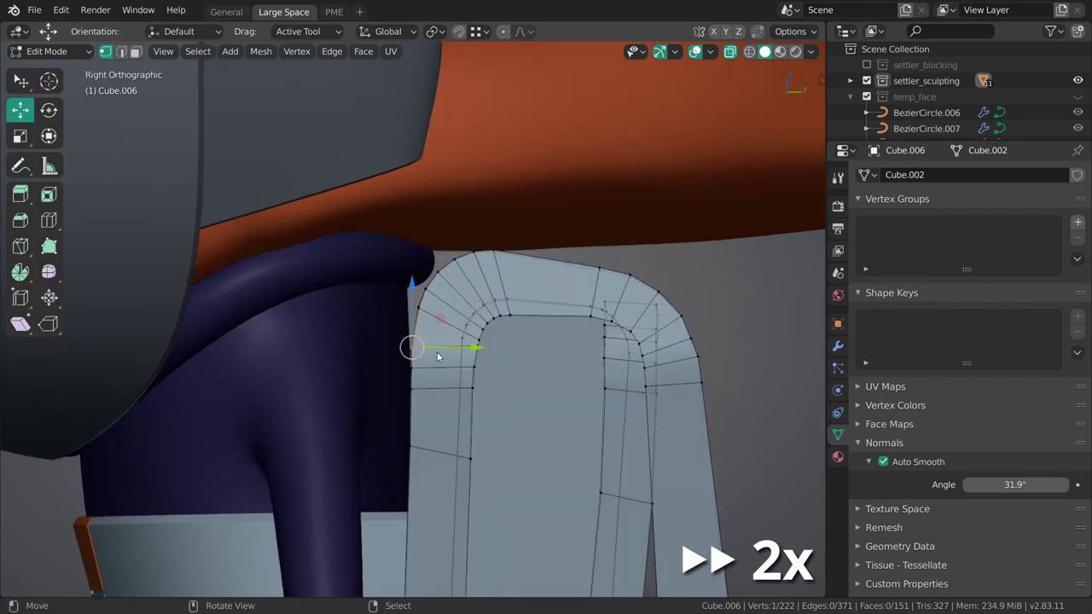
key("g")
key("g")
left_click(409, 341)
left_click(410, 371, "shift")
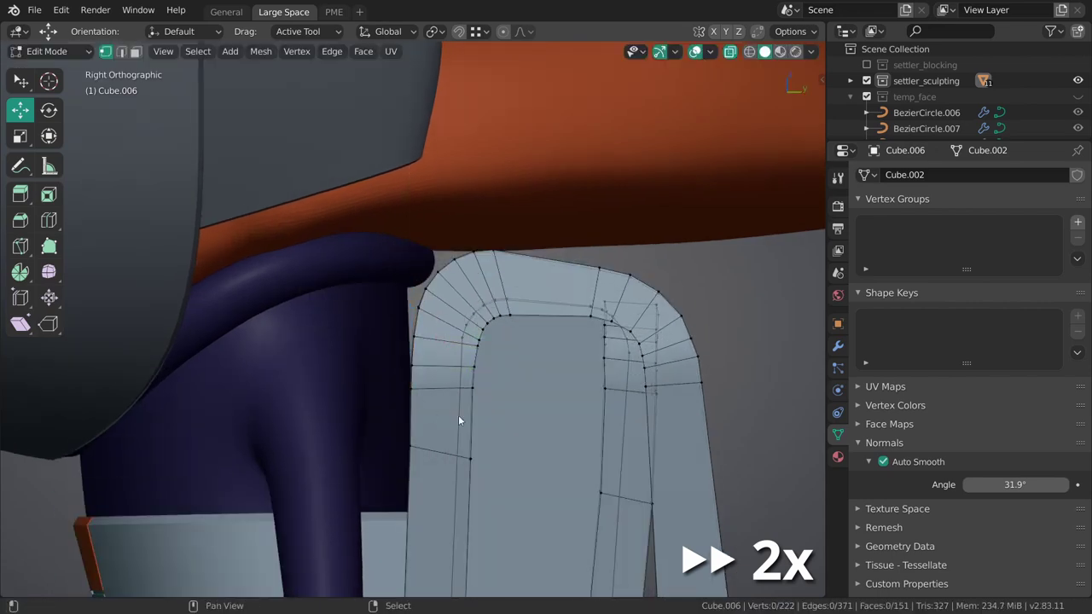
key("g")
mouse_move(455, 416)
middle_mouse_down("shift")
mouse_move(456, 388)
mouse_move(552, 362)
mouse_move(559, 281)
middle_mouse_up("shift")
left_click(436, 363)
key("Tab")
In Sculpt Mode, shrink the Grab brush and pull the strap's top edge near the shoulder.
key("ctrl+Tab")
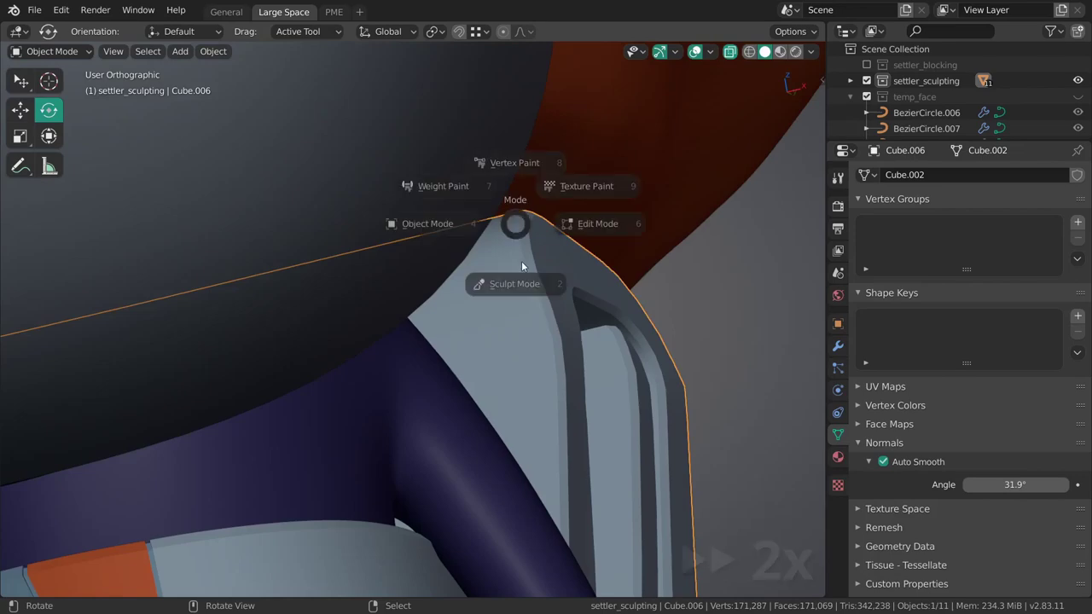
left_click(516, 285)
left_click(529, 253)
key("f")
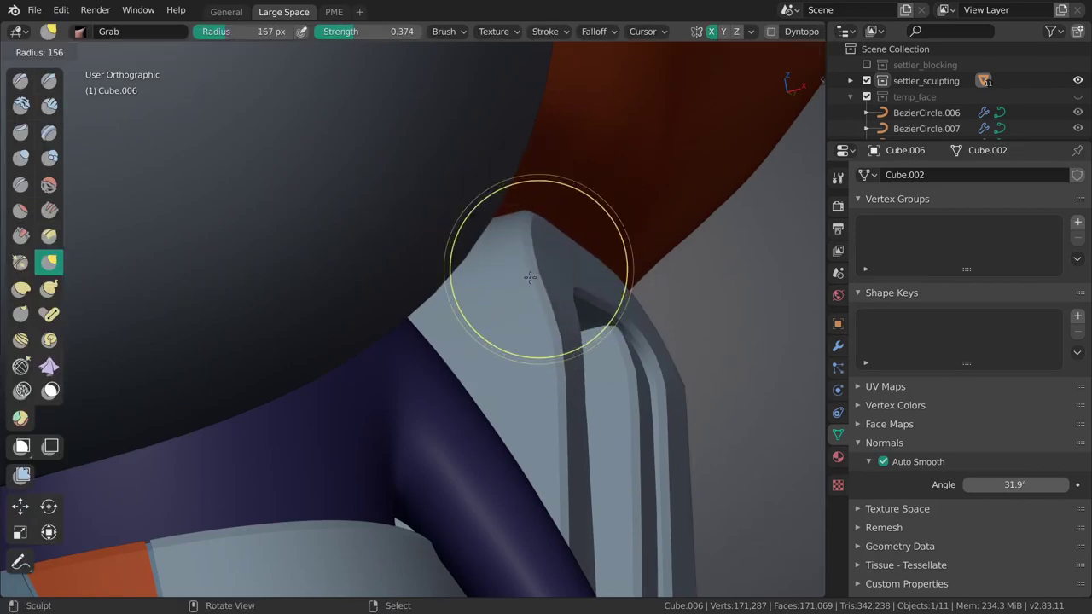
left_click(538, 275)
scroll(539, 318, "up", 3)
mouse_move(569, 276)
middle_mouse_down()
mouse_move(539, 318)
mouse_move(324, 324)
mouse_move(317, 341)
mouse_move(353, 362)
mouse_move(356, 340)
mouse_move(361, 359)
mouse_move(427, 342)
mouse_move(383, 336)
mouse_move(398, 337)
middle_mouse_up()
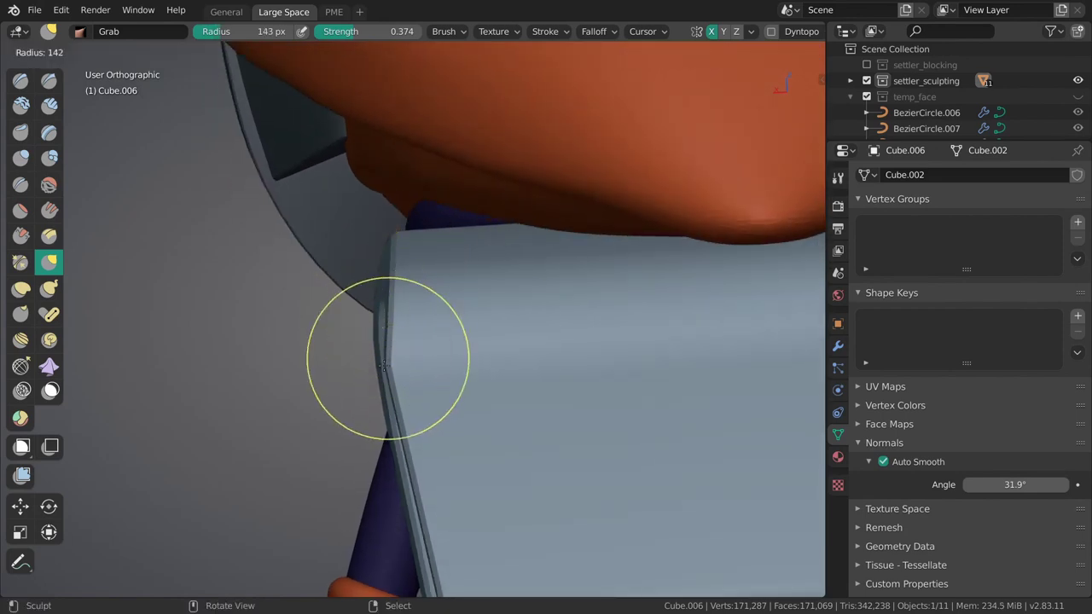
mouse_move(387, 363)
middle_mouse_down()
mouse_move(414, 378)
mouse_move(419, 341)
mouse_move(379, 341)
mouse_move(416, 332)
mouse_move(413, 343)
mouse_move(566, 324)
middle_mouse_up()
key("f")
key("f")
Slide the backpack's side edge loop upward in two edge slides.
key("Tab")
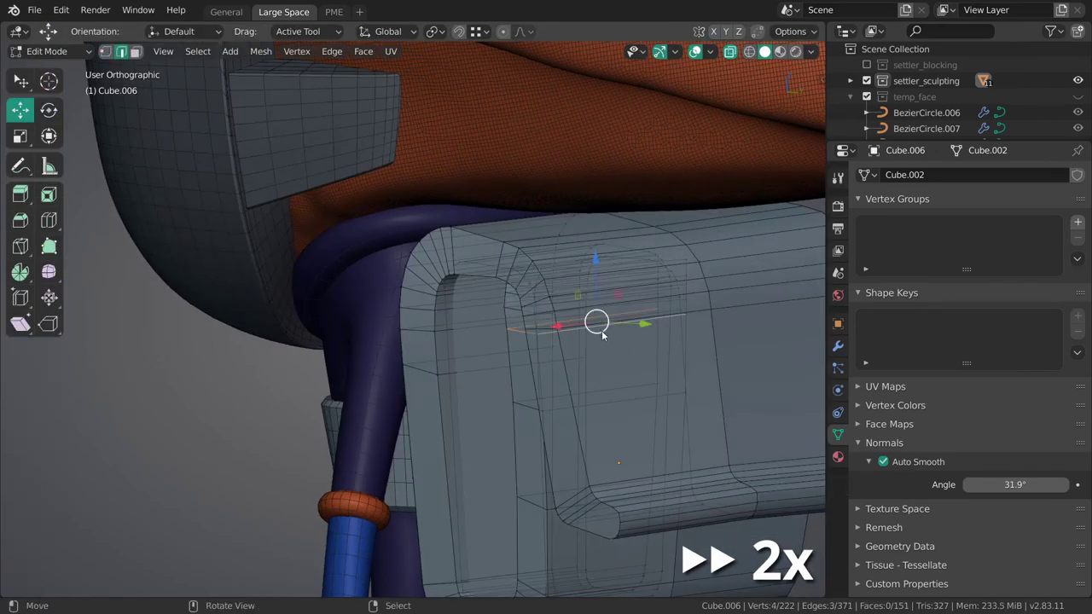
key("g")
key("g")
left_click(607, 307)
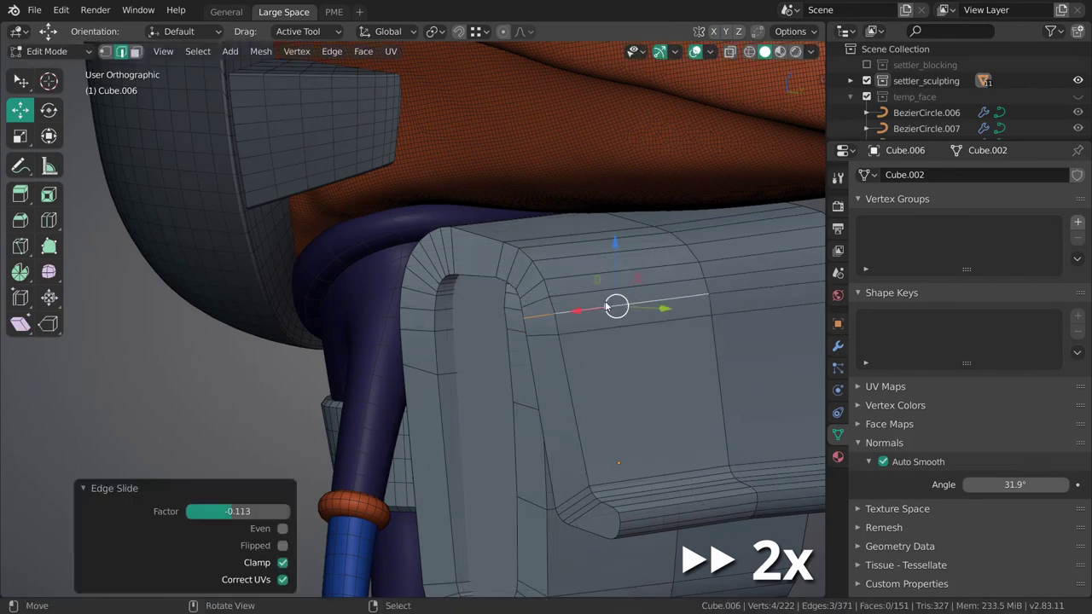
key("g")
key("g")
left_click(607, 298)
In Sculpt Mode, resize the brush and grab-reshape the strap's bent foot.
key("g")
key("g")
left_click(617, 309)
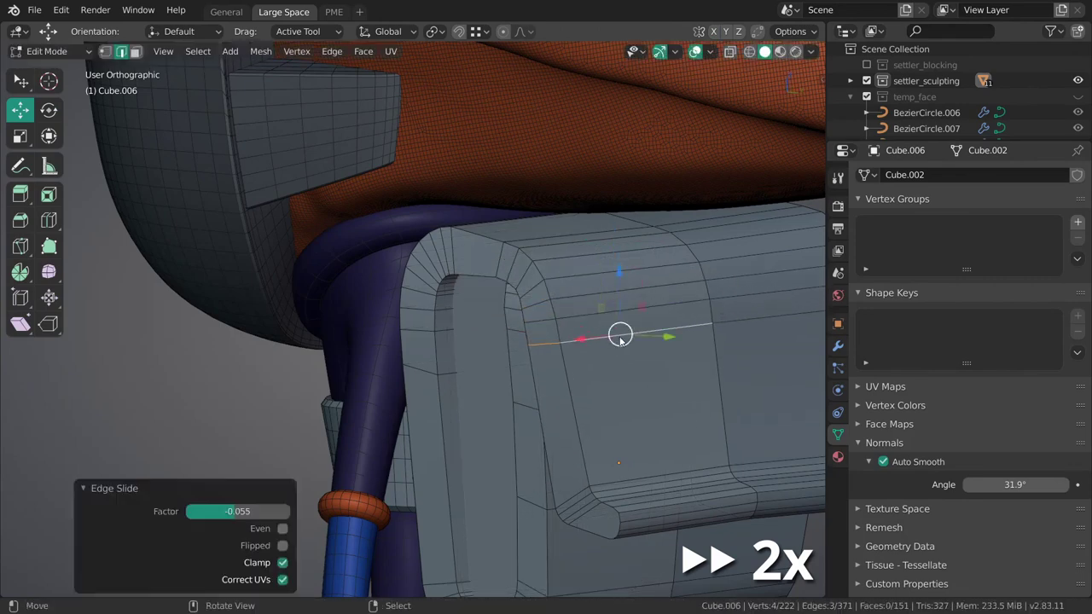
key("Tab")
mouse_move(617, 310)
middle_mouse_down()
mouse_move(394, 387)
mouse_move(524, 326)
middle_mouse_up()
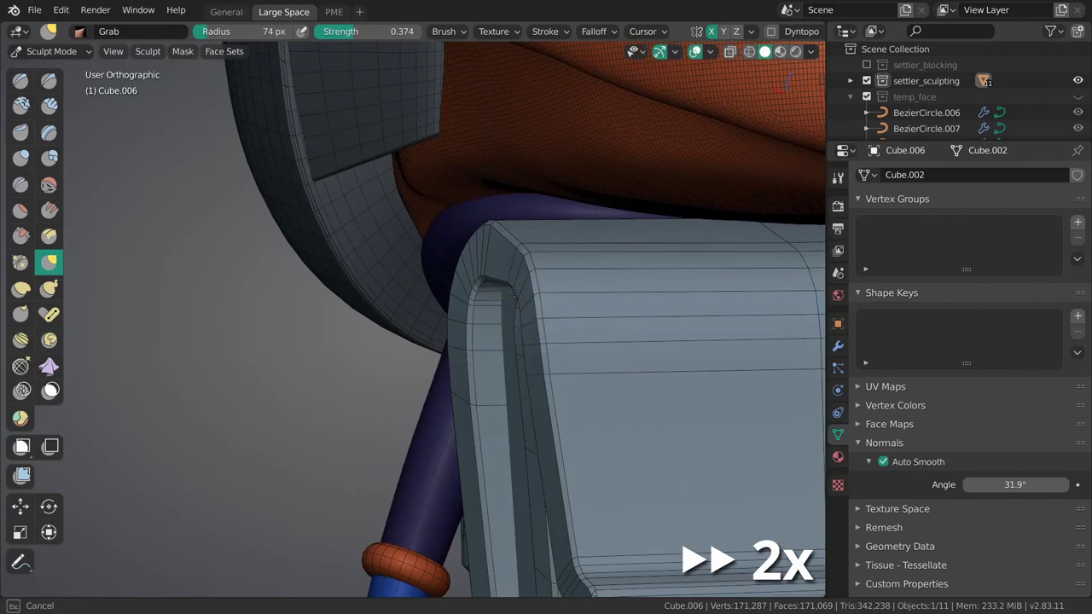
key("f")
left_click(463, 361)
mouse_move(464, 361)
middle_mouse_down()
mouse_move(483, 280)
mouse_move(497, 286)
mouse_move(475, 287)
mouse_move(520, 280)
mouse_move(506, 324)
mouse_move(585, 314)
mouse_move(521, 295)
middle_mouse_up()
middle_click_drag(549, 516, 558, 375, "shift")
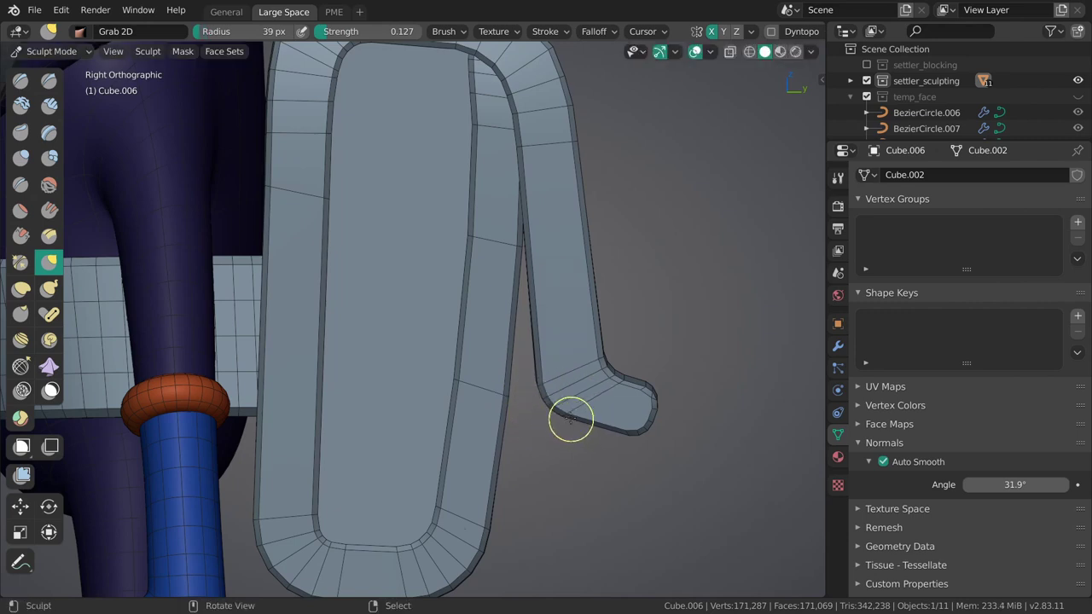
scroll(642, 438, "up", 3, "shift")
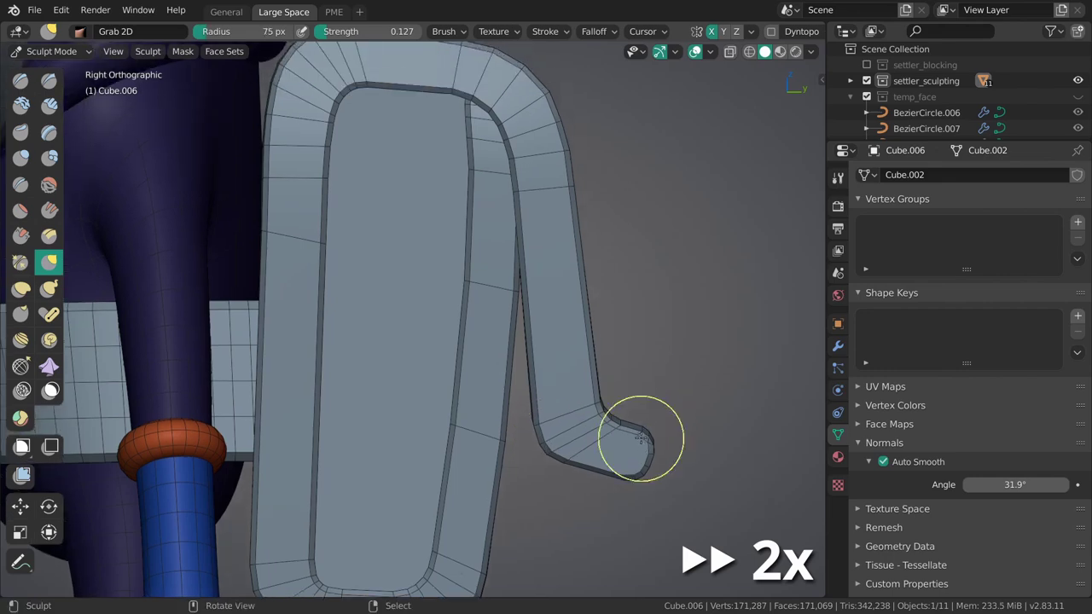
scroll(627, 396, "up", 5, "shift")
key("f")
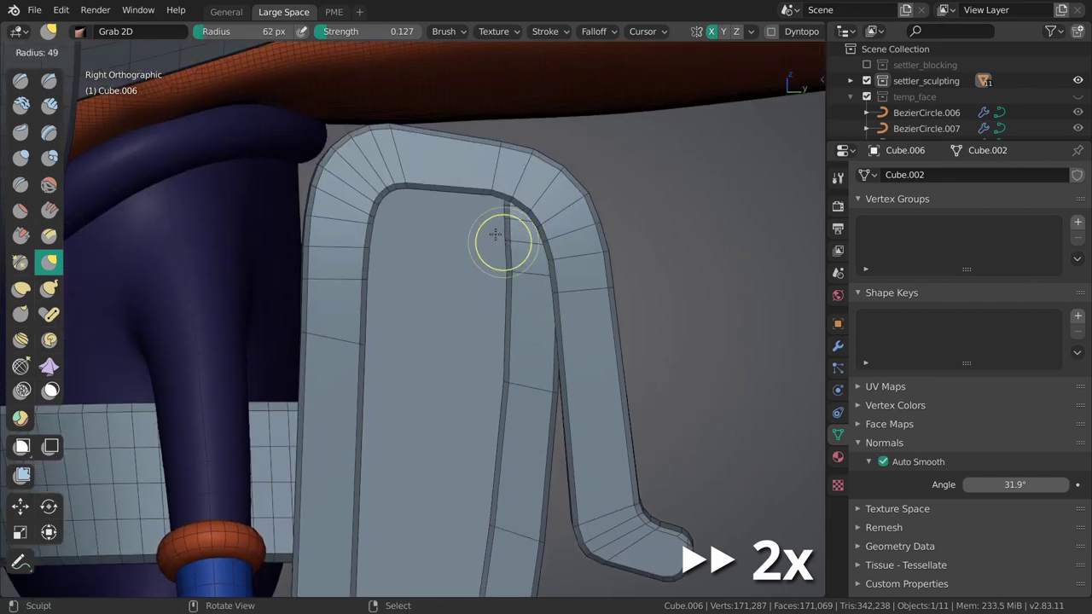
scroll(507, 255, "down", 5)
Inspect the backpack in Object Mode, then sculpt-grab the strap's inner top corner.
key("ctrl+Tab")
middle_click_drag(529, 341, 623, 269)
left_click(501, 321)
mouse_move(548, 221)
middle_mouse_down()
mouse_move(552, 305)
mouse_move(461, 324)
middle_mouse_up()
scroll(488, 356, "up", 4)
key("ctrl+Tab")
middle_click_drag(488, 359, 443, 316)
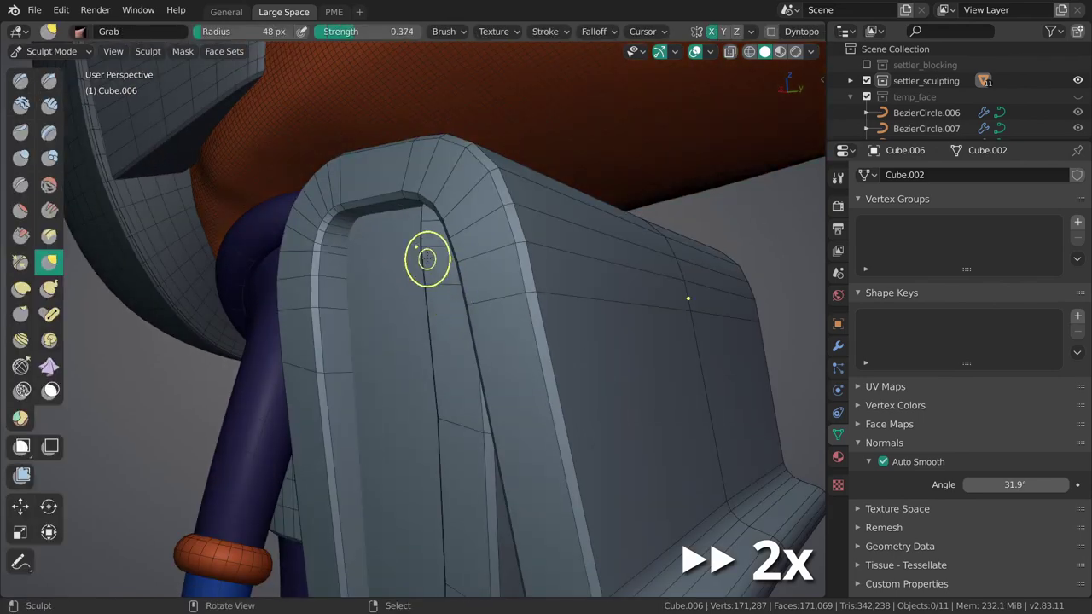
mouse_move(424, 256)
middle_mouse_down()
mouse_move(456, 339)
mouse_move(446, 317)
mouse_move(536, 287)
mouse_move(587, 238)
middle_mouse_up()
scroll(456, 339, "up", 3)
Leave Sculpt Mode and orbit from behind the character to face the hook strap.
key("ctrl+Tab")
scroll(526, 327, "down", 5)
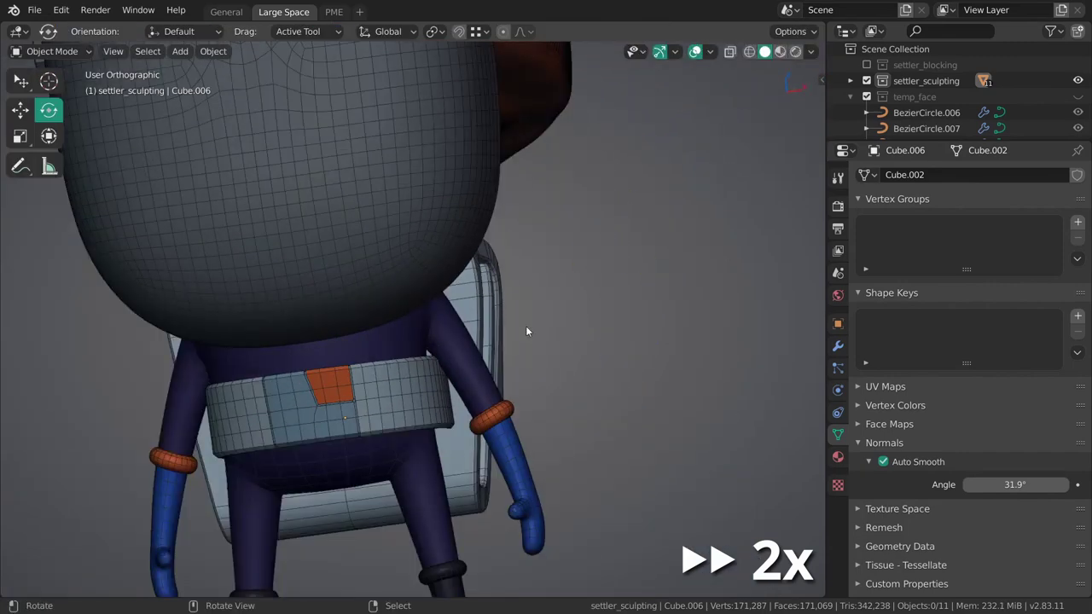
mouse_move(526, 326)
middle_mouse_down()
mouse_move(533, 380)
mouse_move(547, 364)
mouse_move(693, 314)
mouse_move(603, 335)
mouse_move(526, 278)
middle_mouse_up()
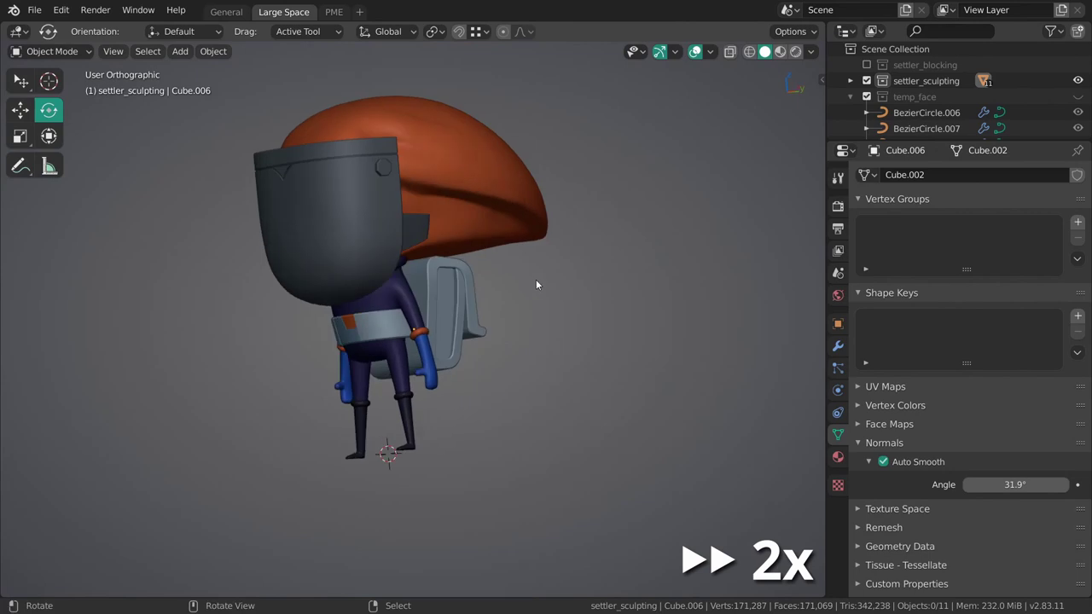
mouse_move(536, 281)
middle_mouse_down()
mouse_move(503, 359)
mouse_move(572, 343)
mouse_move(471, 336)
middle_mouse_up()
scroll(572, 343, "up", 3)
scroll(471, 336, "up", 2)
middle_click_drag(500, 354, 517, 316)
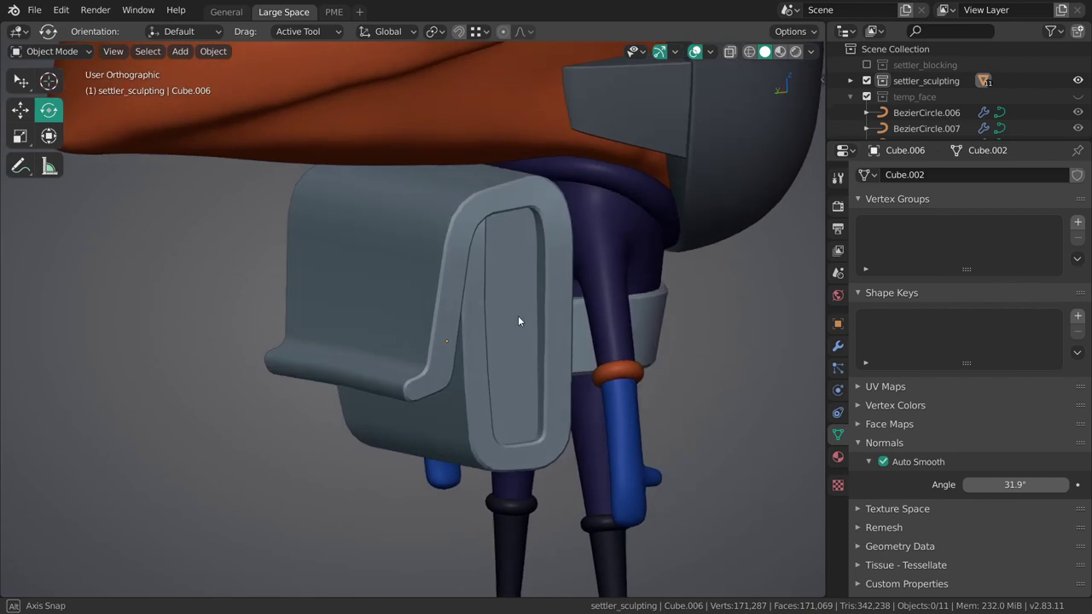
In the backpack's Edit Mode, slide the strap foot's corner edges upward twice.
key("Tab")
scroll(522, 350, "up", 2)
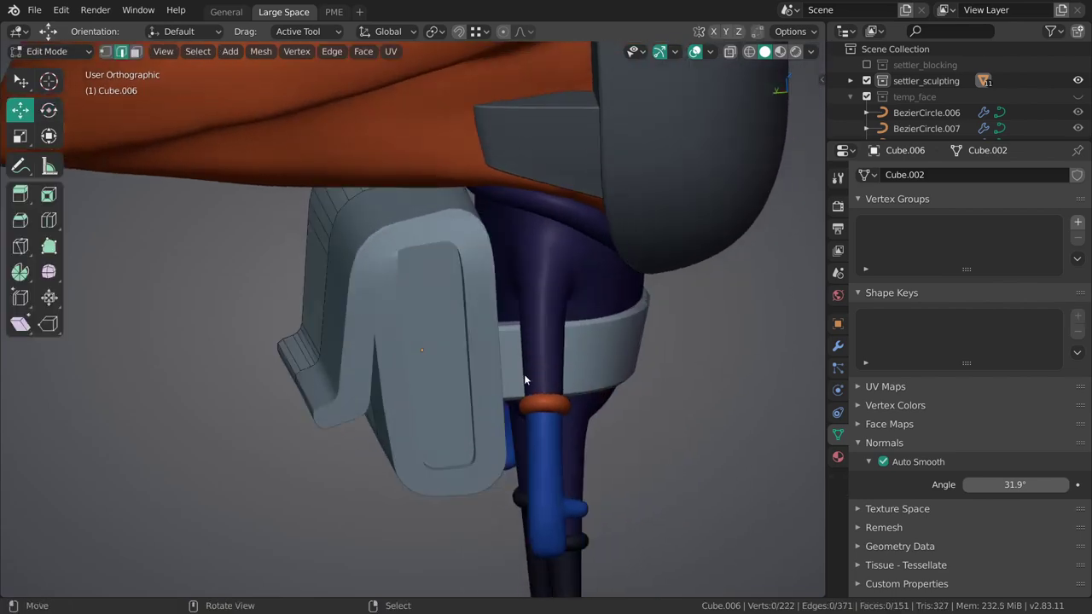
scroll(512, 392, "up", 3)
mouse_move(376, 256)
middle_mouse_down()
mouse_move(523, 346)
mouse_move(415, 348)
mouse_move(466, 353)
mouse_move(420, 335)
middle_mouse_up()
left_click(407, 338, "shift")
key("g")
key("g")
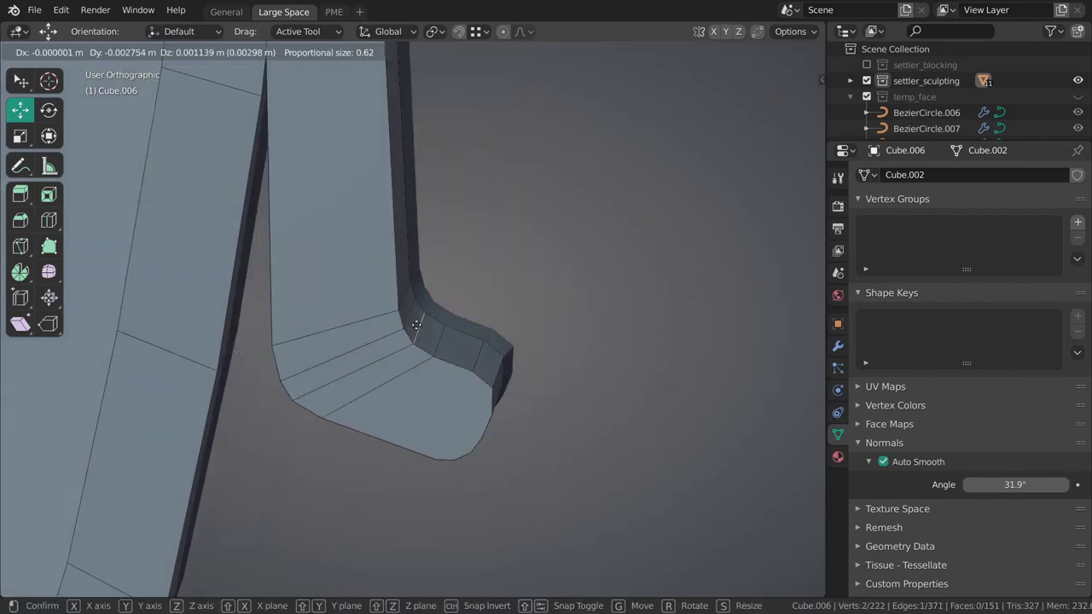
left_click(415, 317)
key("g")
key("g")
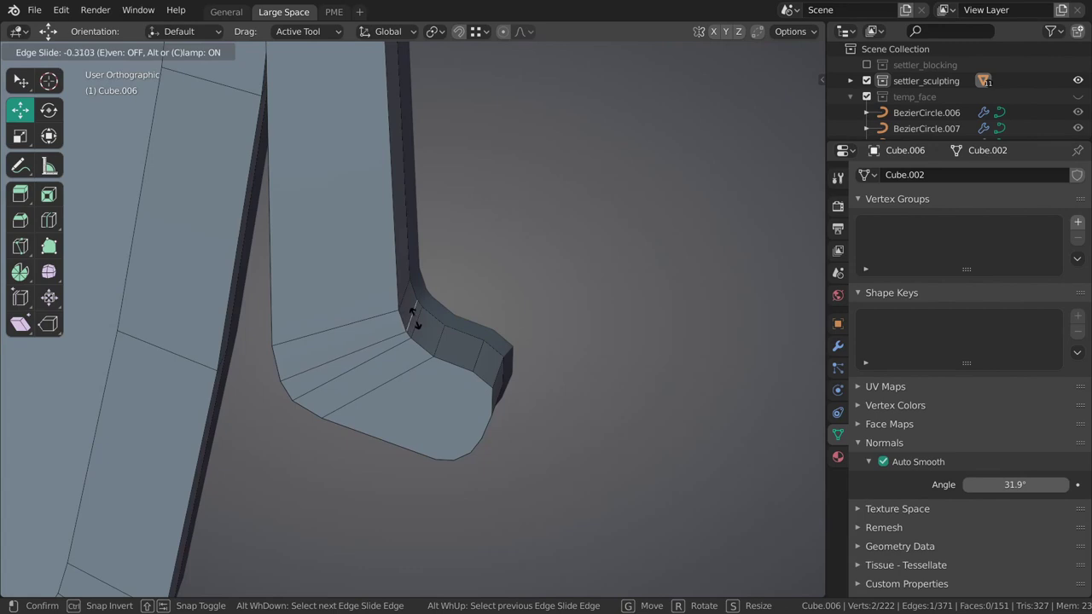
left_click(412, 312)
Pull the foot's side edges inward and move the vertices to tidy the corner.
middle_click_drag(412, 312, 456, 363)
left_click(433, 345, "shift")
left_click_drag(456, 363, 456, 343)
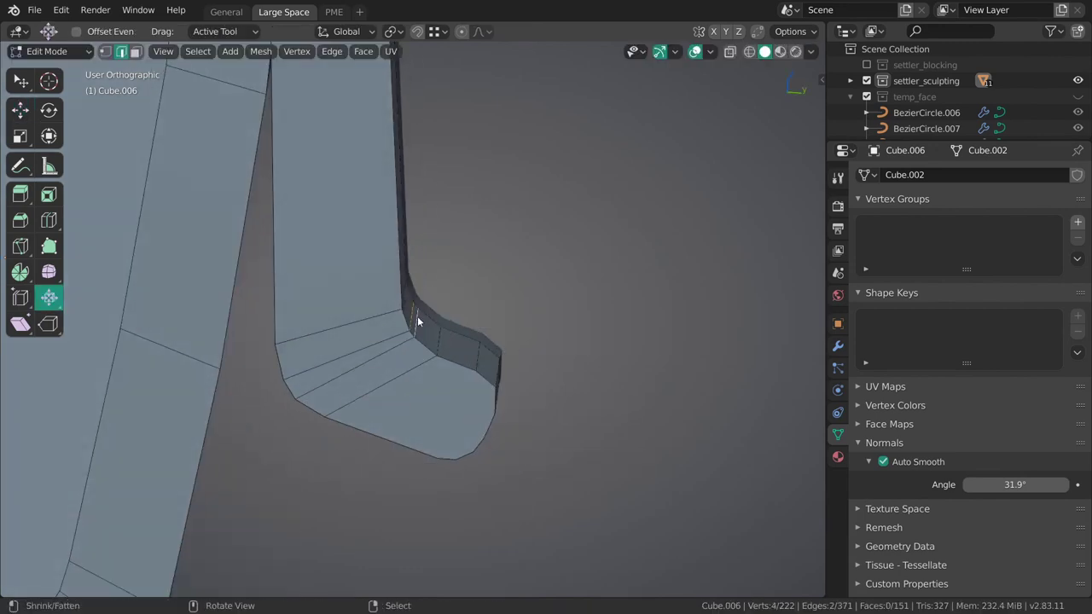
middle_click_drag(417, 315, 466, 355, "alt")
key("shift+space")
key("g")
left_click_drag(463, 354, 438, 349)
Slide the edge on the strap foot's inner corner twice.
mouse_move(439, 349)
middle_mouse_down()
mouse_move(439, 397)
mouse_move(492, 332)
mouse_move(495, 360)
middle_mouse_up()
left_click(487, 362)
key("g")
key("g")
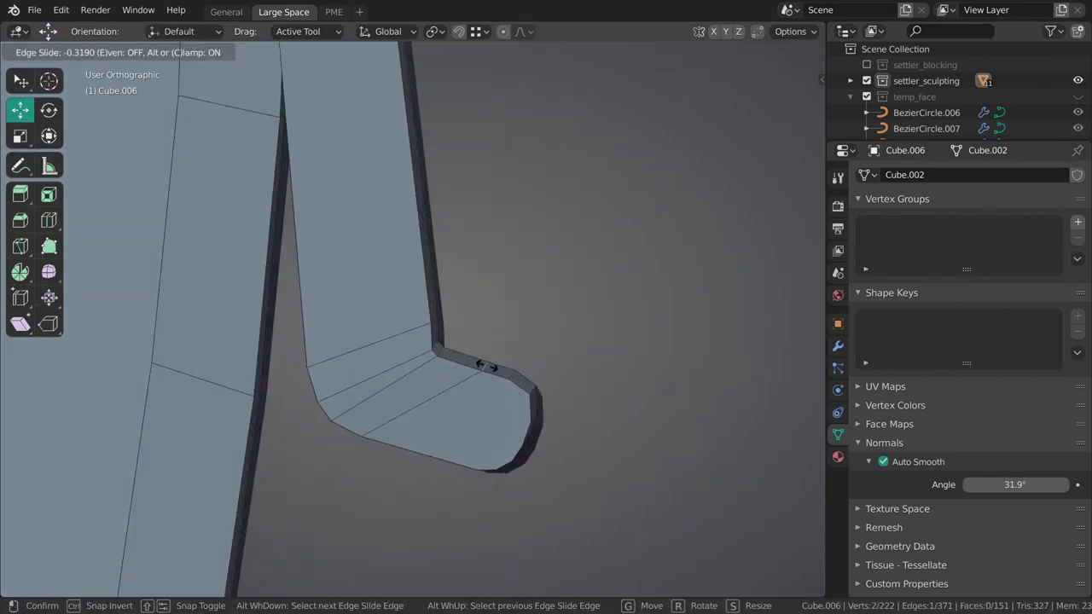
left_click(493, 369)
key("g")
key("g")
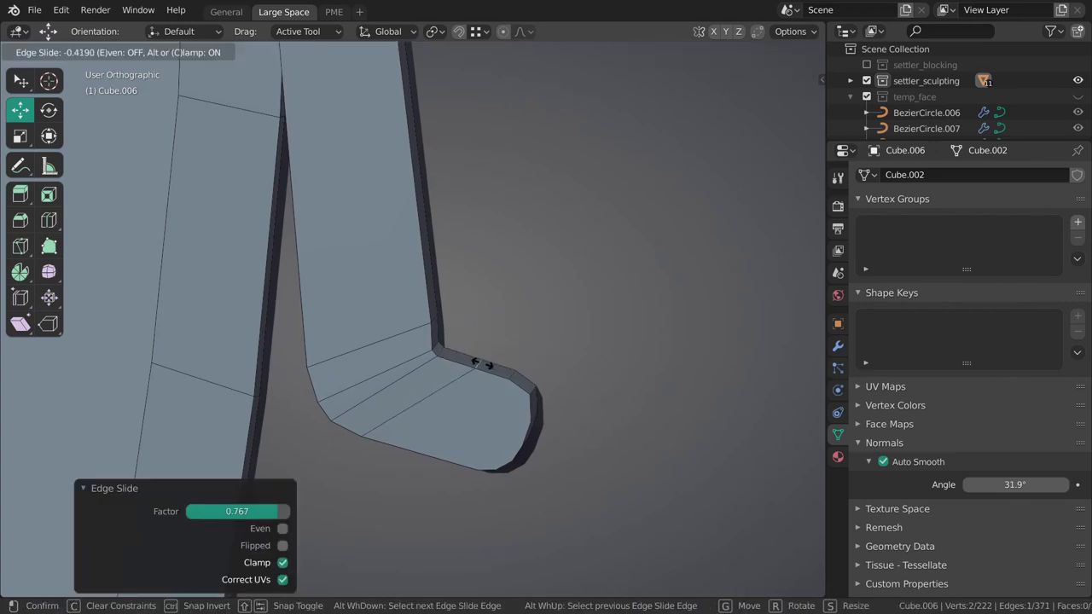
left_click(481, 364)
Slide the strap's inner edge, then slide a vertex along its edge.
mouse_move(433, 318)
middle_mouse_down()
mouse_move(468, 408)
mouse_move(453, 389)
middle_mouse_up()
key("g")
key("g")
left_click(436, 233)
key("g")
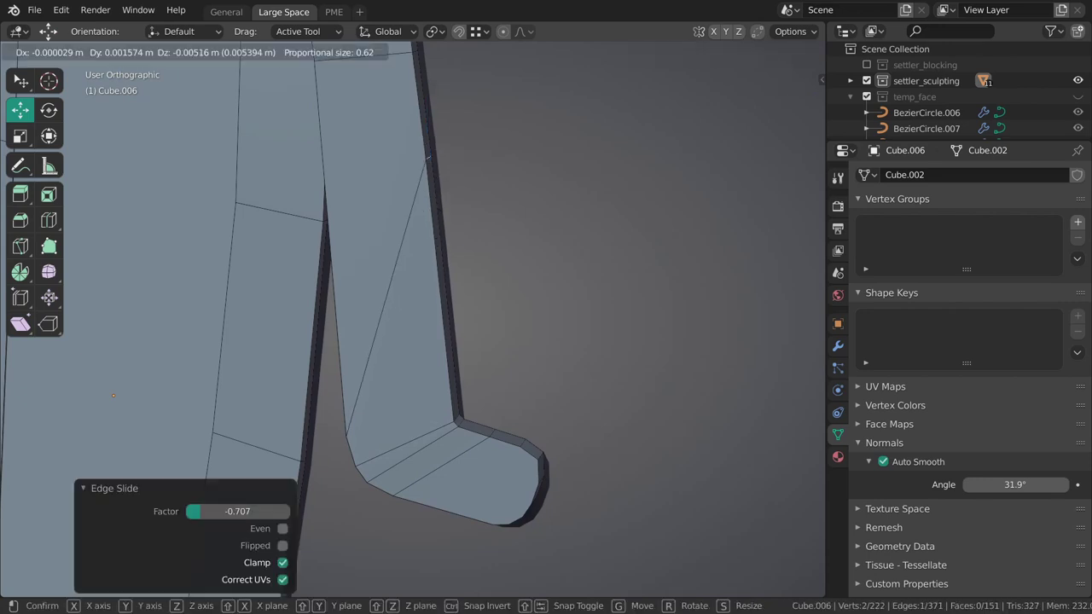
key("g")
left_click(468, 361)
middle_click_drag(474, 400, 459, 362)
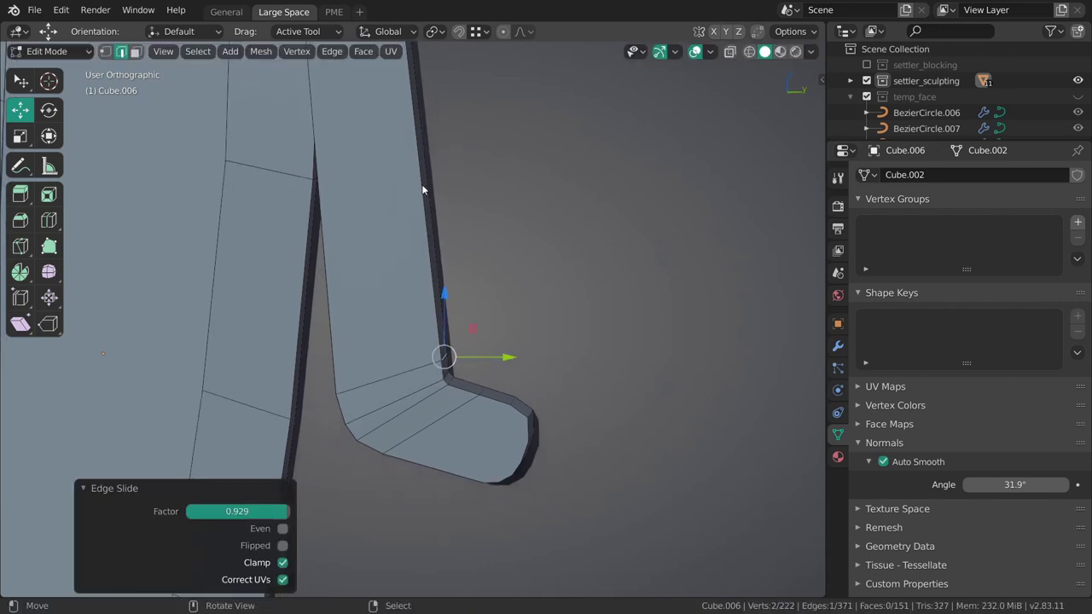
mouse_move(442, 252)
middle_mouse_down()
mouse_move(495, 344)
mouse_move(428, 358)
mouse_move(407, 390)
middle_mouse_up()
Preview the strap in Object Mode, then slide the foot's inner-crease edge twice.
key("Tab")
key("Tab")
mouse_move(498, 409)
middle_mouse_down()
mouse_move(459, 426)
mouse_move(490, 430)
mouse_move(458, 453)
middle_mouse_up()
key("ctrl+Tab")
left_click(395, 424)
key("ctrl+Tab")
left_click(503, 416)
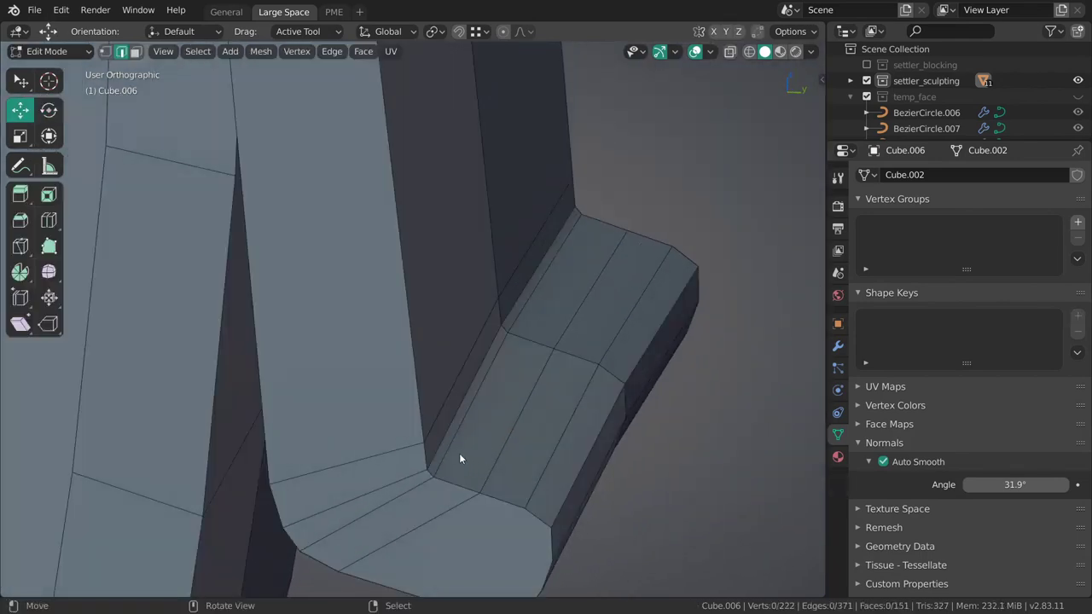
left_click(465, 414)
key("g")
key("g")
left_click(449, 422)
key("g")
key("g")
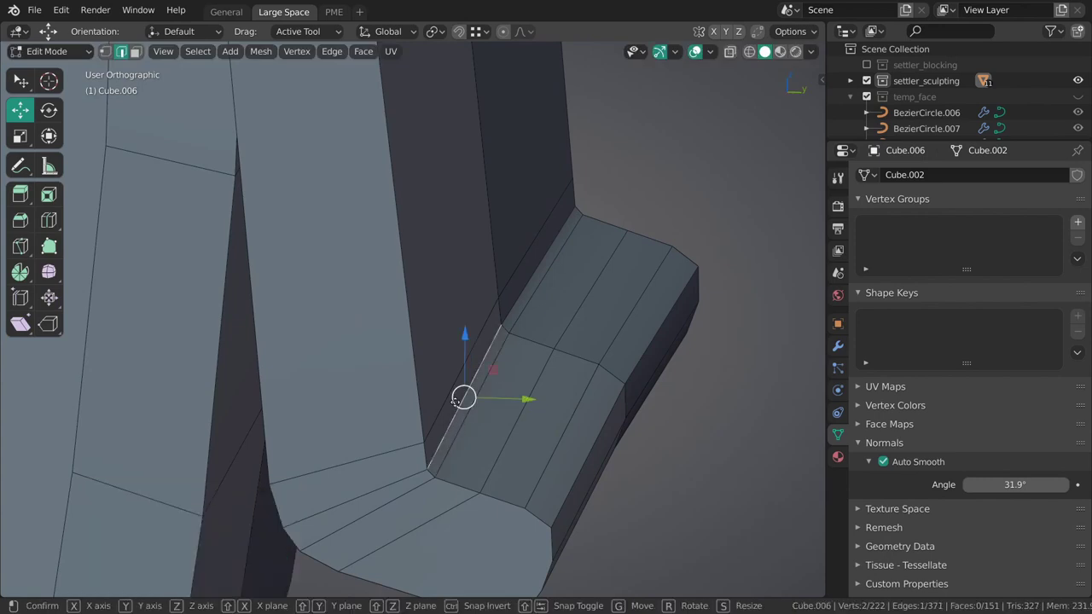
left_click(458, 400)
Toggle between Object and Edit Mode to preview the smoothed strap foot.
key("Tab")
mouse_move(458, 400)
middle_mouse_down()
mouse_move(443, 424)
mouse_move(450, 400)
mouse_move(469, 396)
mouse_move(474, 415)
middle_mouse_up()
key("ctrl+Tab")
left_click(525, 412)
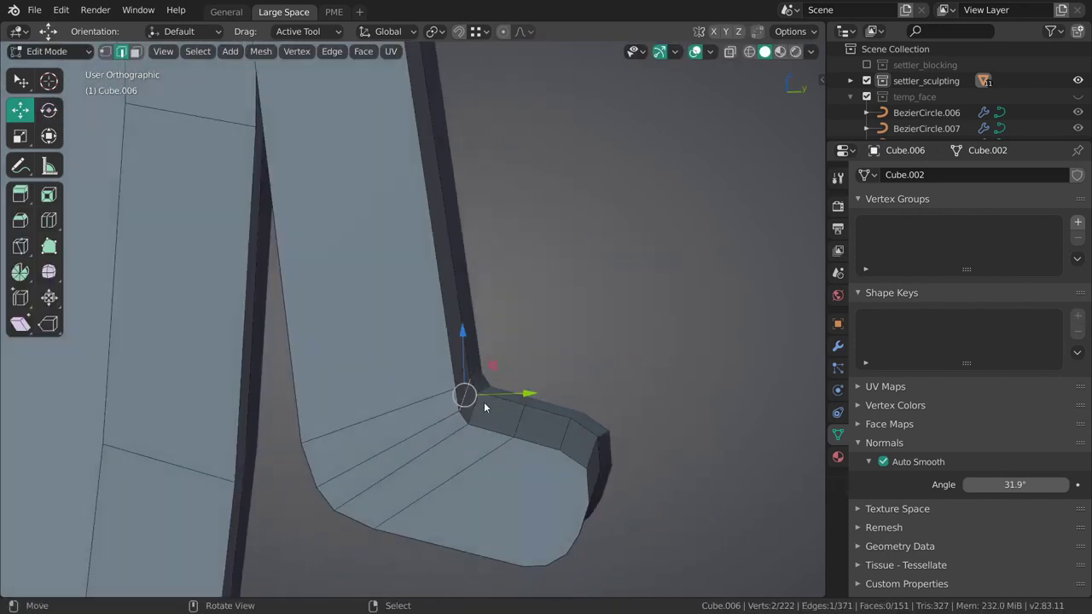
key("Tab")
scroll(447, 375, "down", 3)
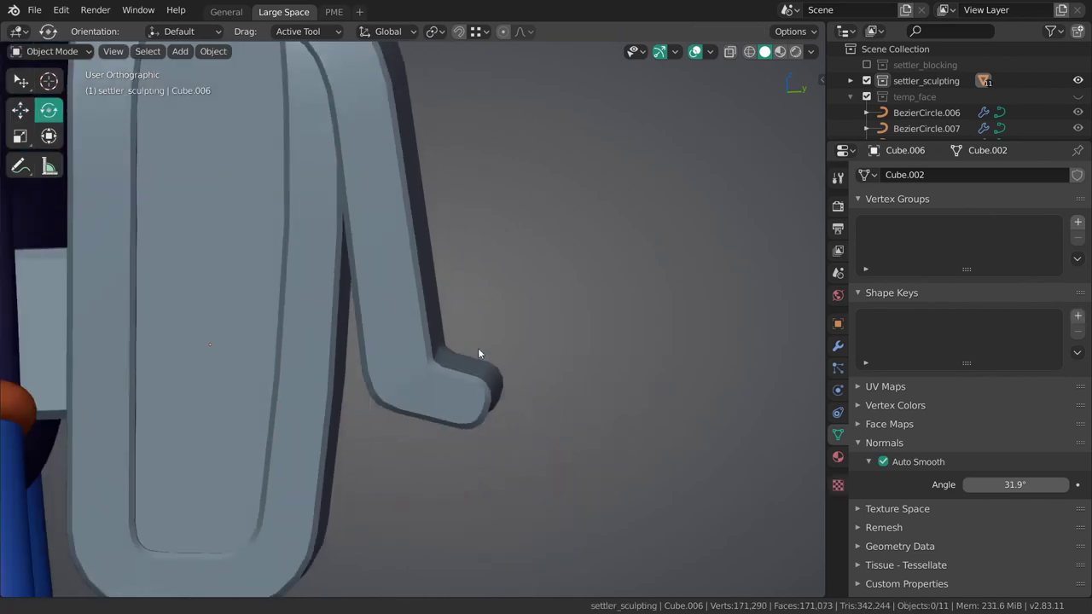
mouse_move(478, 348)
middle_mouse_down()
mouse_move(488, 344)
mouse_move(437, 418)
mouse_move(459, 453)
middle_mouse_up()
key("Tab")
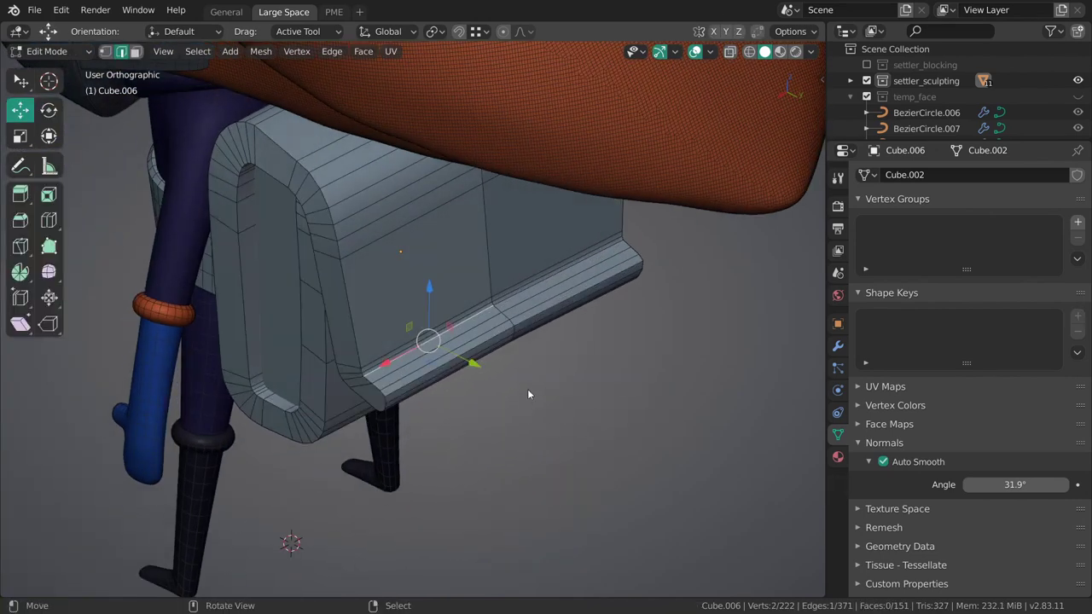
Deselect all, return to Object Mode, and view the strap from the right in wireframe.
scroll(509, 365, "up", 2)
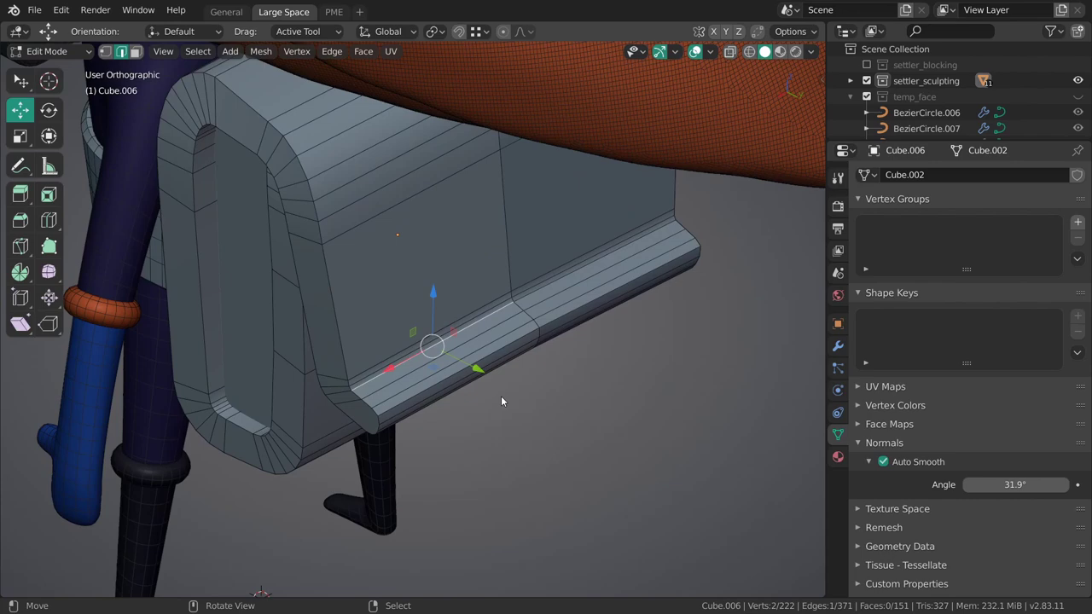
mouse_move(500, 401)
middle_mouse_down()
mouse_move(500, 374)
mouse_move(561, 370)
mouse_move(470, 410)
mouse_move(541, 353)
middle_mouse_up()
key("alt+a")
key("ctrl+Tab")
left_click(506, 341)
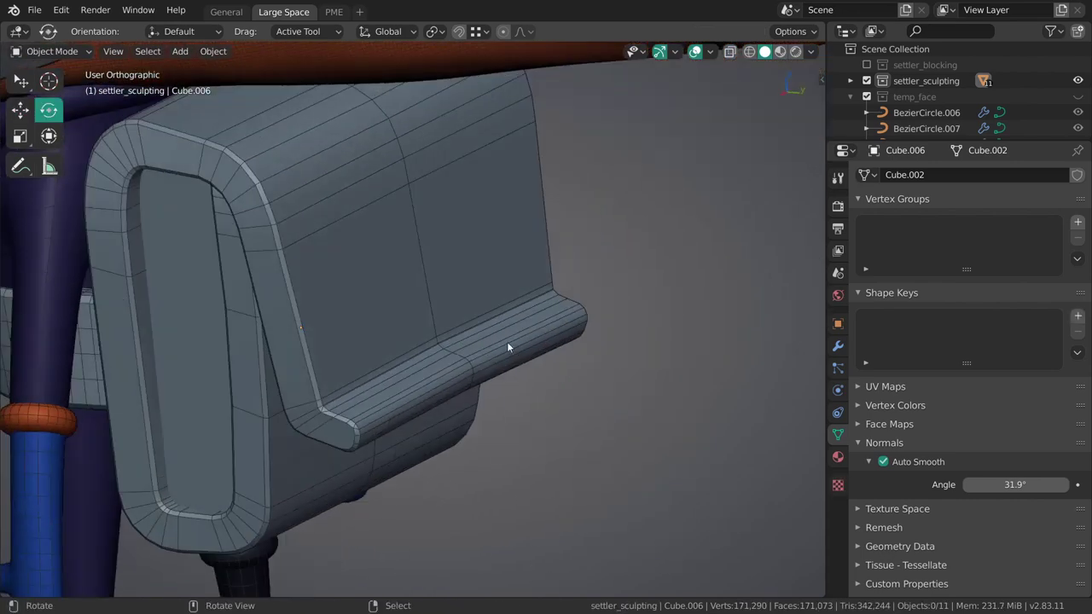
key("KP_3")
key("shift+z")
scroll(468, 350, "up", 2)
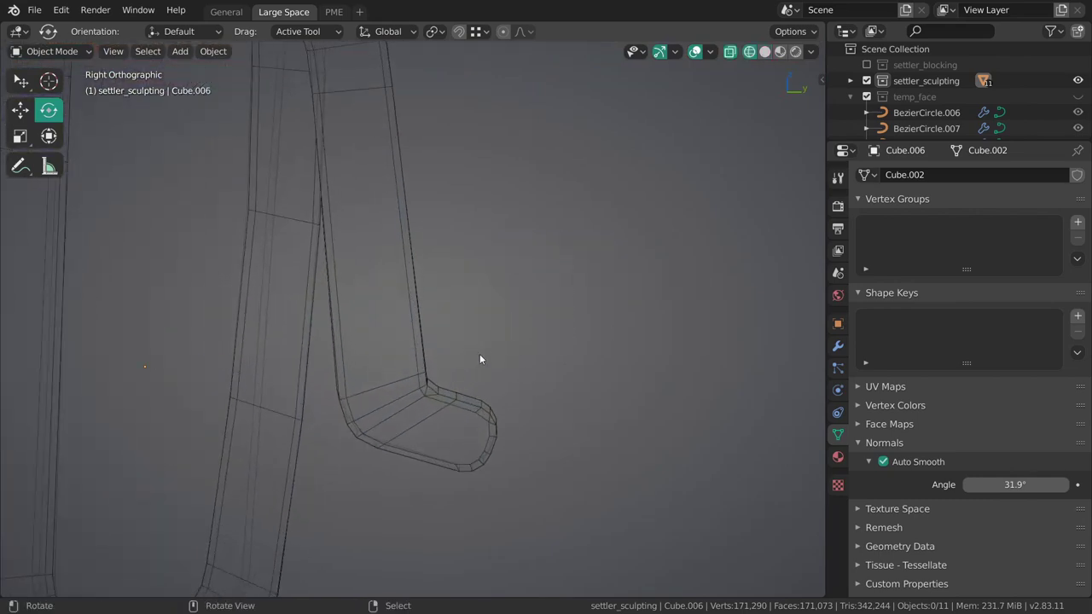
In Edit Mode, select a shortest path along the hook tip and move it in Right Ortho view.
key("Tab")
mouse_move(480, 358)
middle_mouse_down()
mouse_move(534, 347)
mouse_move(469, 342)
middle_mouse_up()
mouse_move(445, 384)
middle_mouse_down("shift")
mouse_move(522, 419)
mouse_move(632, 425)
mouse_move(522, 329)
mouse_move(530, 338)
mouse_move(509, 344)
middle_mouse_up("shift")
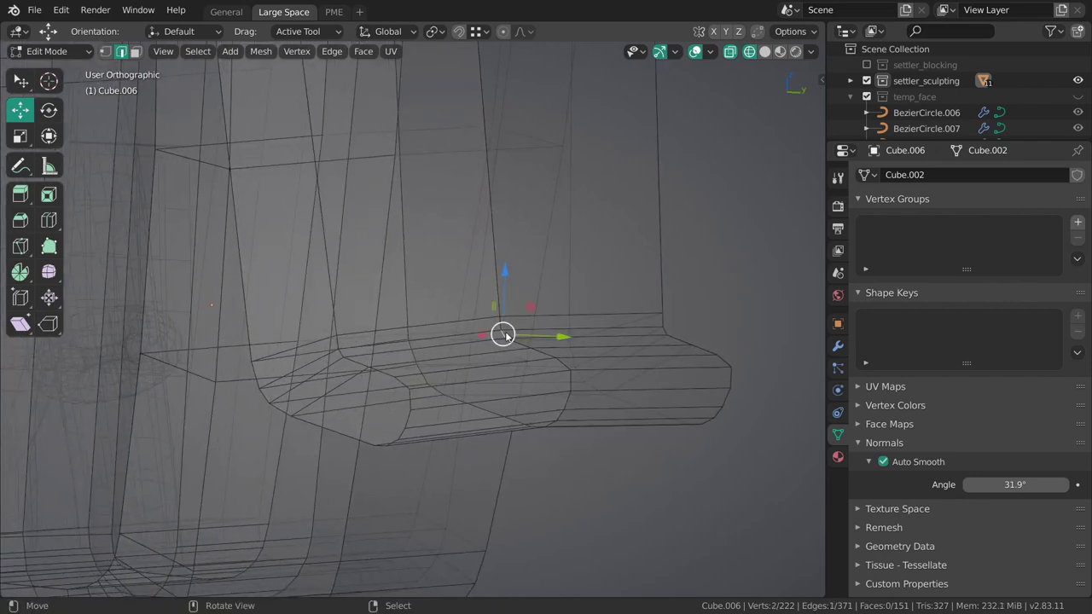
left_click(507, 415, "ctrl")
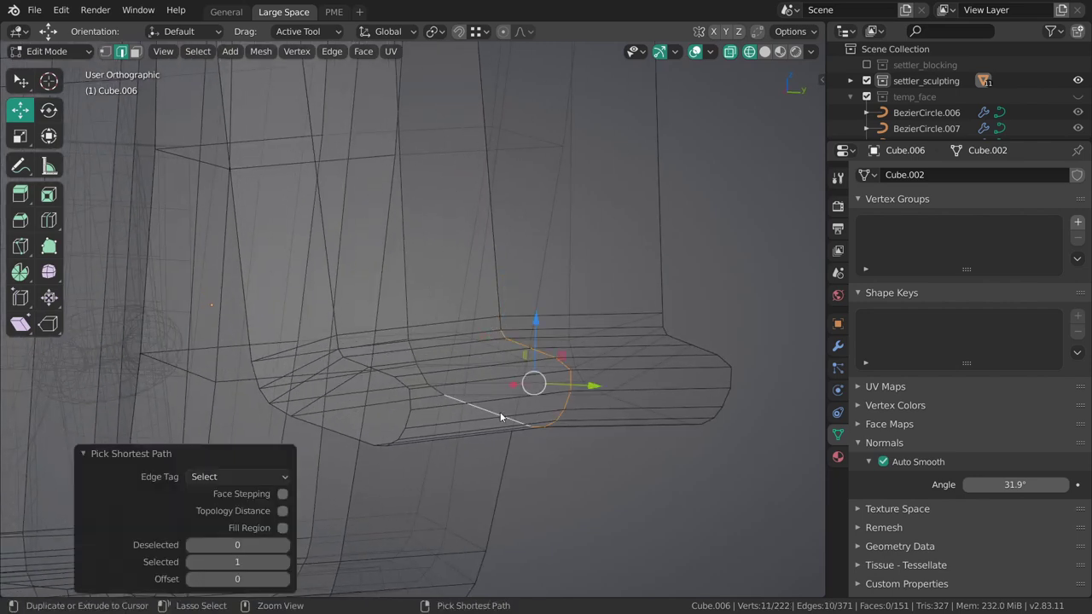
left_click(413, 358, "ctrl")
key("grave")
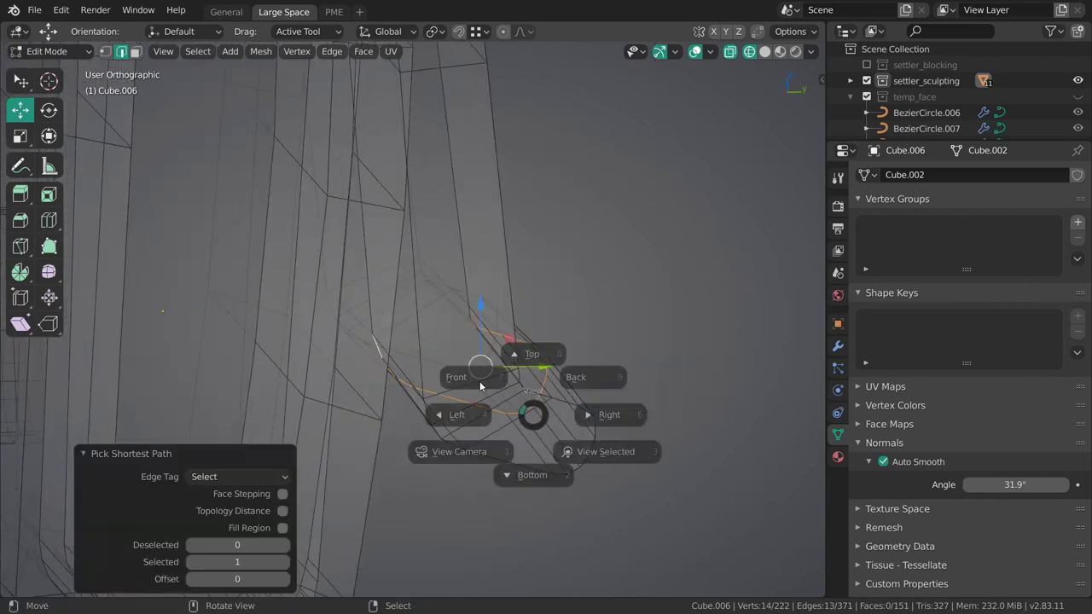
left_click(538, 348)
mouse_move(537, 348)
middle_mouse_down()
mouse_move(655, 368)
mouse_move(556, 333)
middle_mouse_up()
key("g")
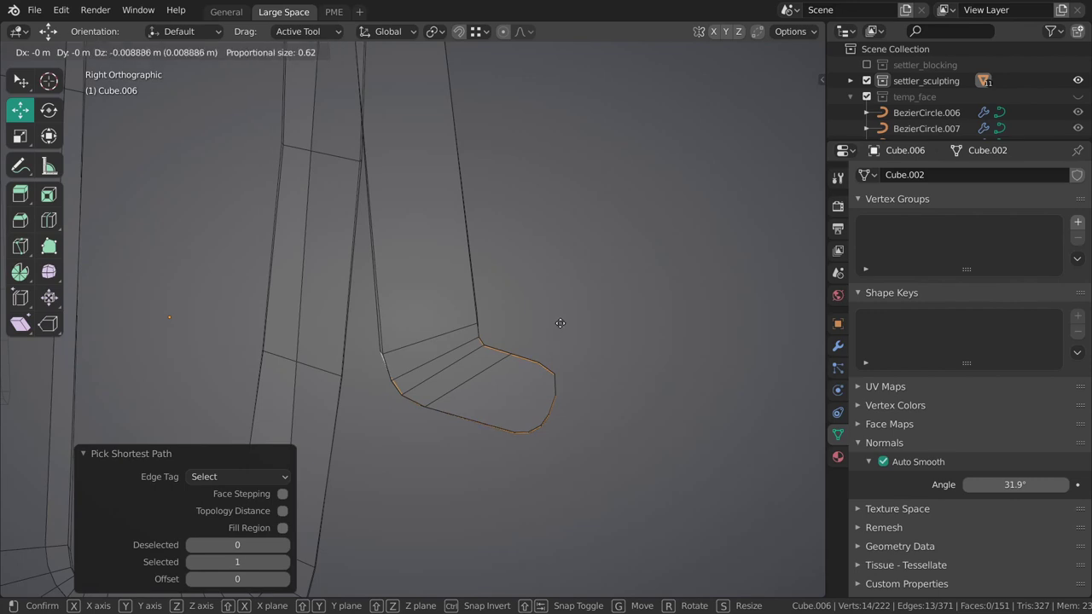
left_click(560, 323)
Nudge a single hook vertex, then return to Object Mode with solid shading.
left_click(373, 359)
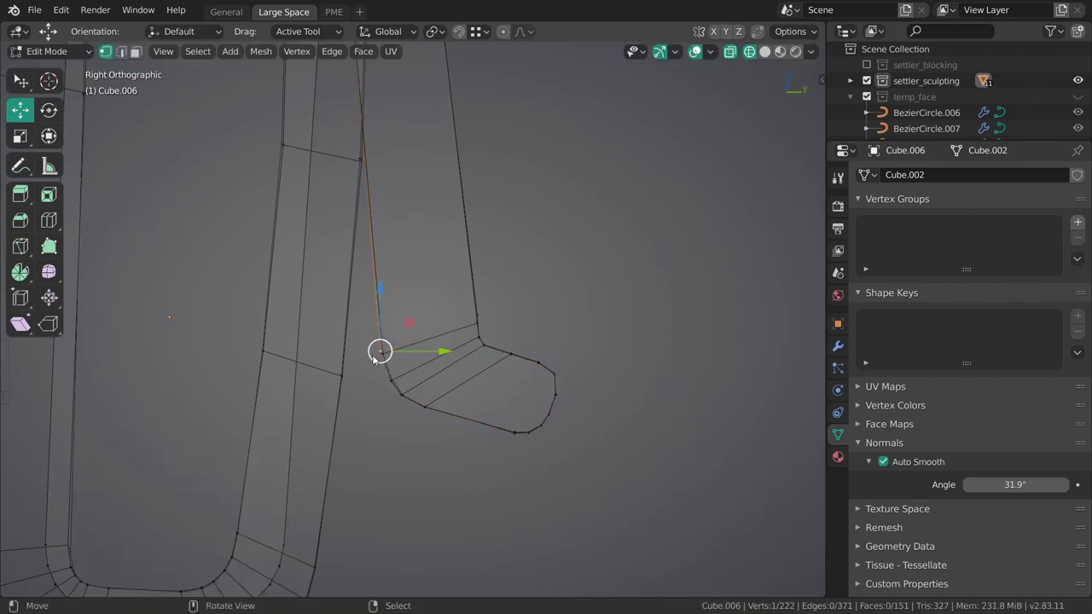
key("g")
left_click(376, 355)
scroll(515, 436, "down", 2)
scroll(512, 384, "down", 2)
key("ctrl+Tab")
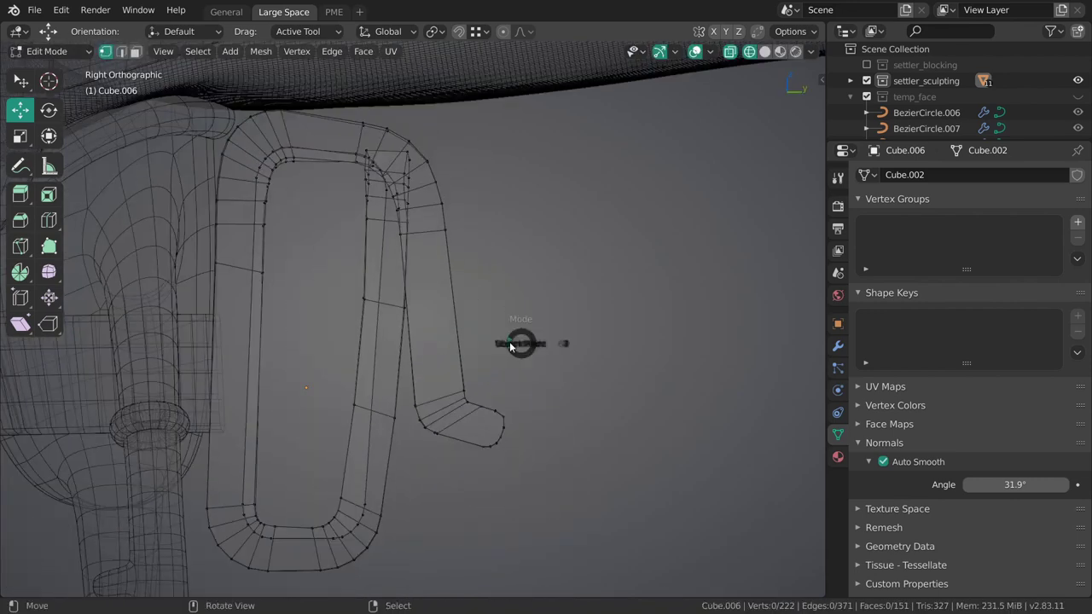
left_click(509, 345)
key("shift+z")
mouse_move(531, 400)
middle_mouse_down()
mouse_move(481, 363)
mouse_move(586, 387)
mouse_move(516, 370)
middle_mouse_up()
Select the helmet Cube.005 and enter its Edit Mode.
scroll(512, 324, "down", 3)
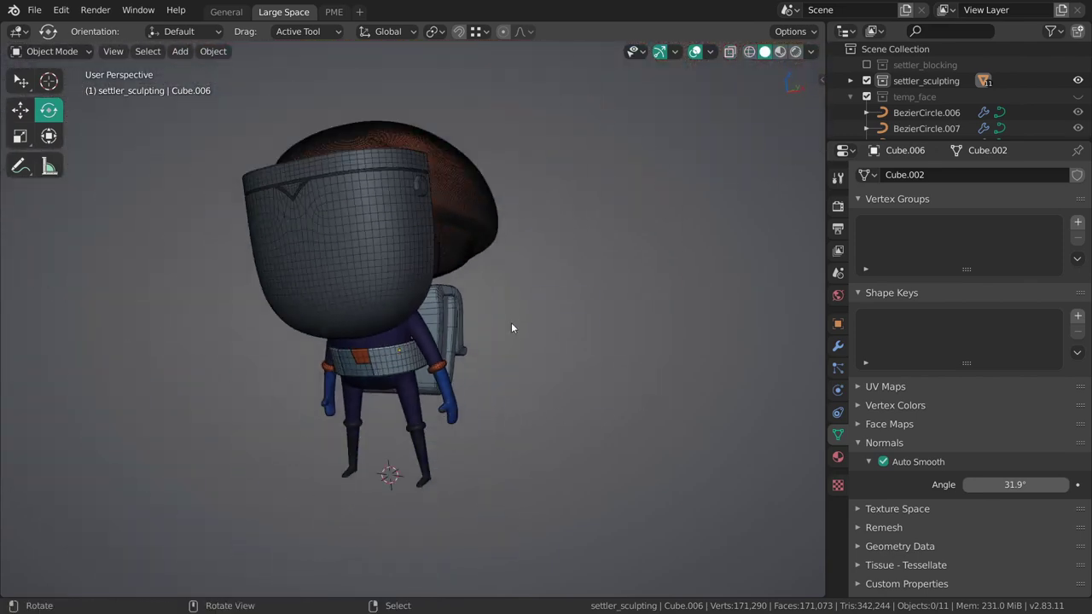
mouse_move(511, 324)
middle_mouse_down()
mouse_move(558, 271)
mouse_move(512, 346)
middle_mouse_up()
scroll(510, 345, "up", 3)
left_click(486, 332)
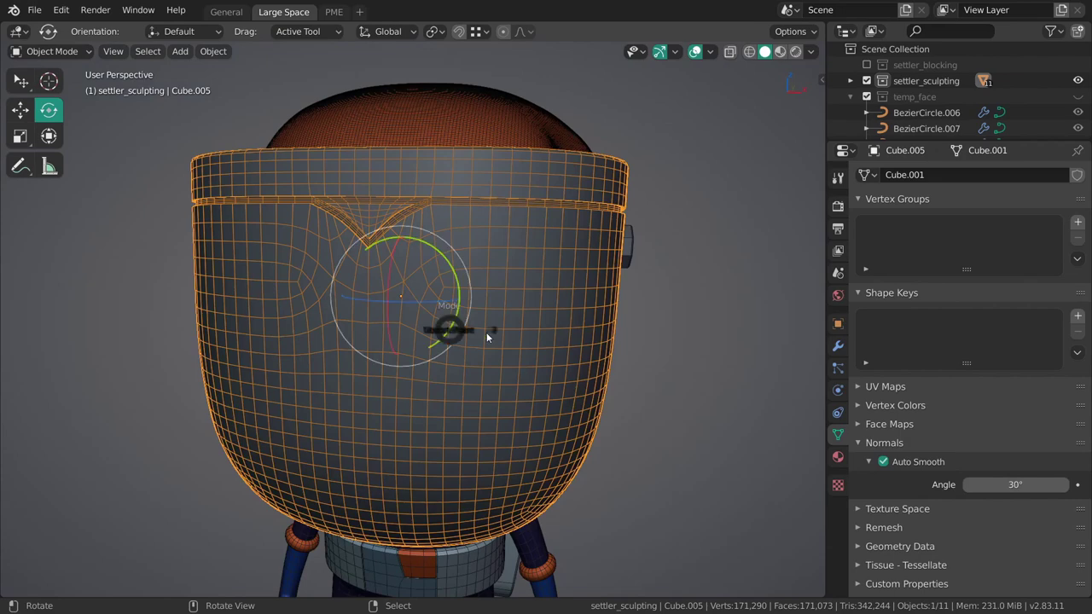
key("Tab")
scroll(457, 329, "up", 2)
middle_click_drag(457, 329, 470, 305)
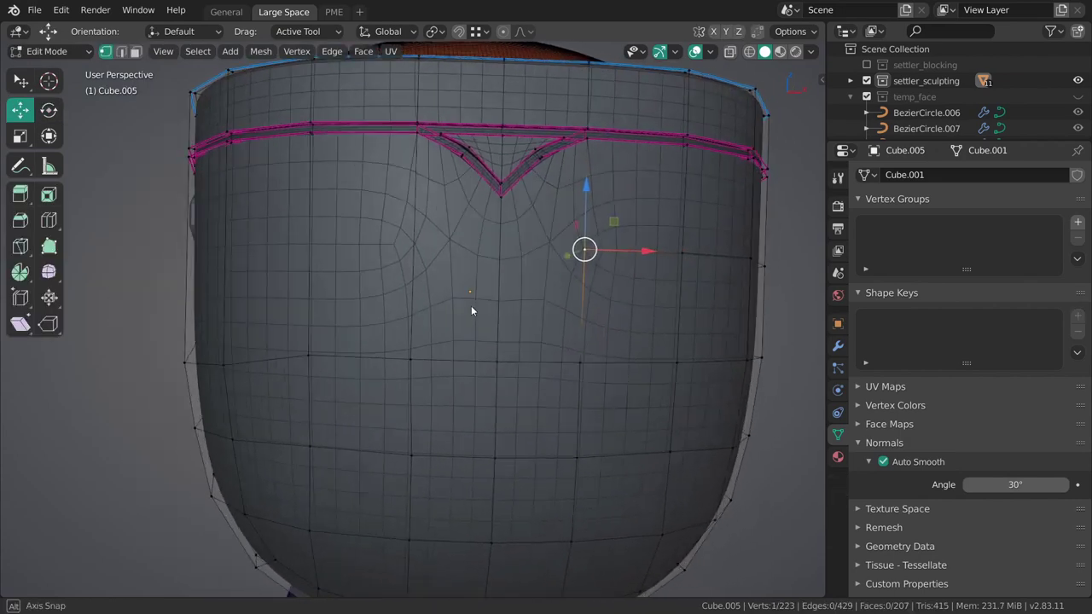
key("ctrl+Tab")
left_click(464, 333)
key("ctrl+Tab")
left_click(529, 351)
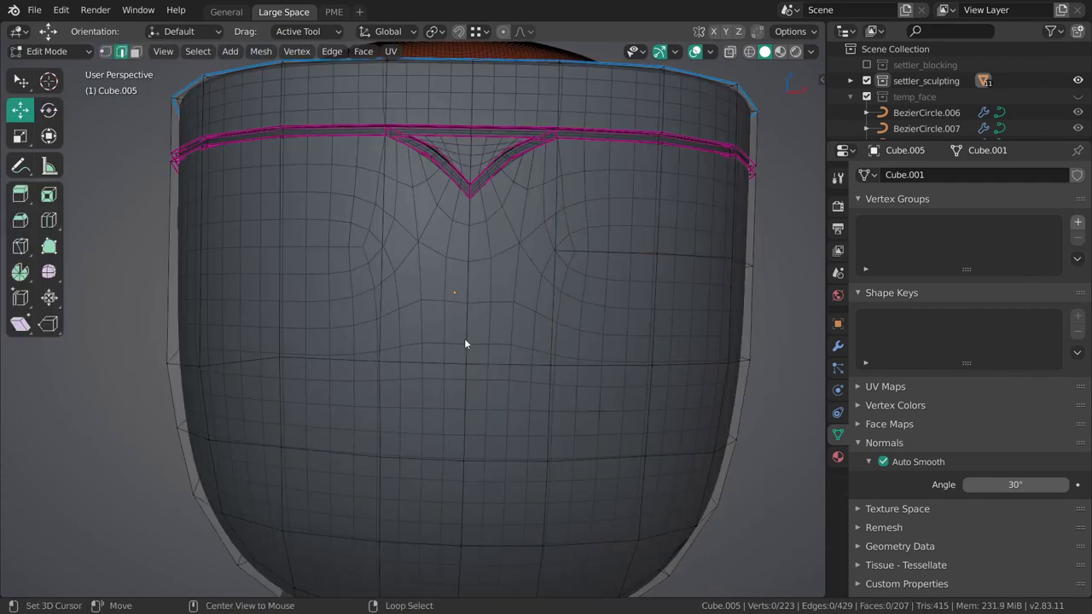
Move the vertical edge loop below the V notch sideways with proportional editing to deepen it.
left_click(464, 338, "alt")
left_click_drag(495, 339, 504, 338)
key("g")
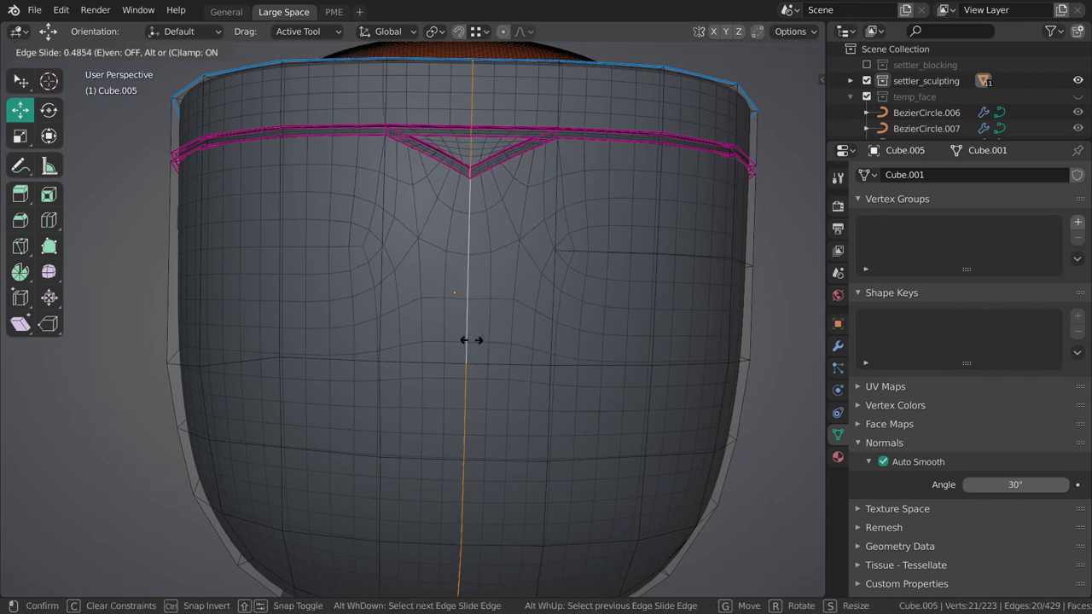
key("g")
left_click_drag(649, 312, 533, 341)
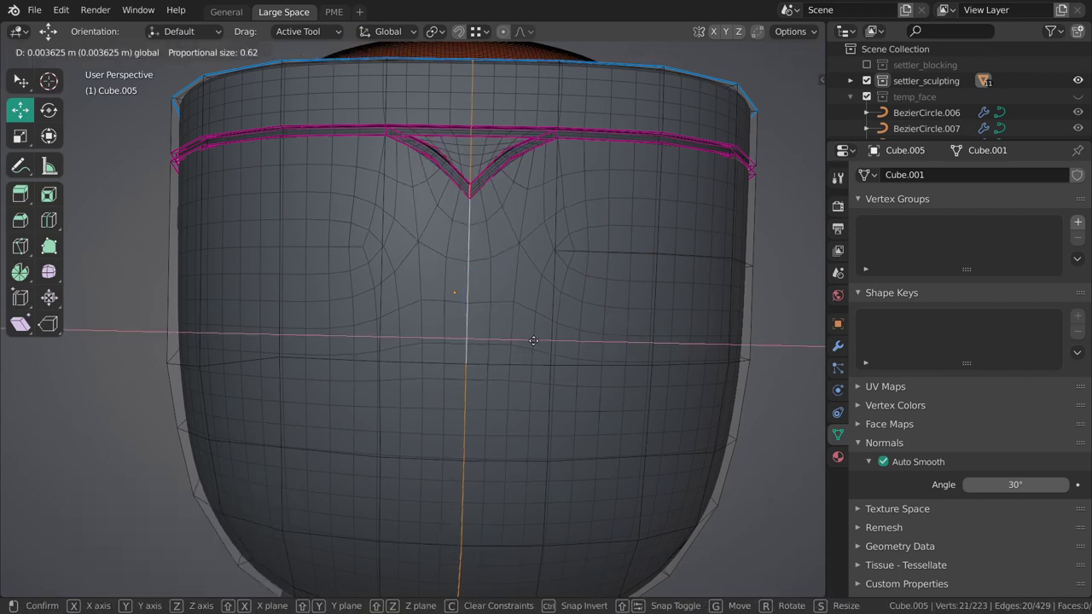
left_click(588, 349)
Knife-cut new edges below the notch, then return to Object Mode and deselect the helmet.
key("alt+a")
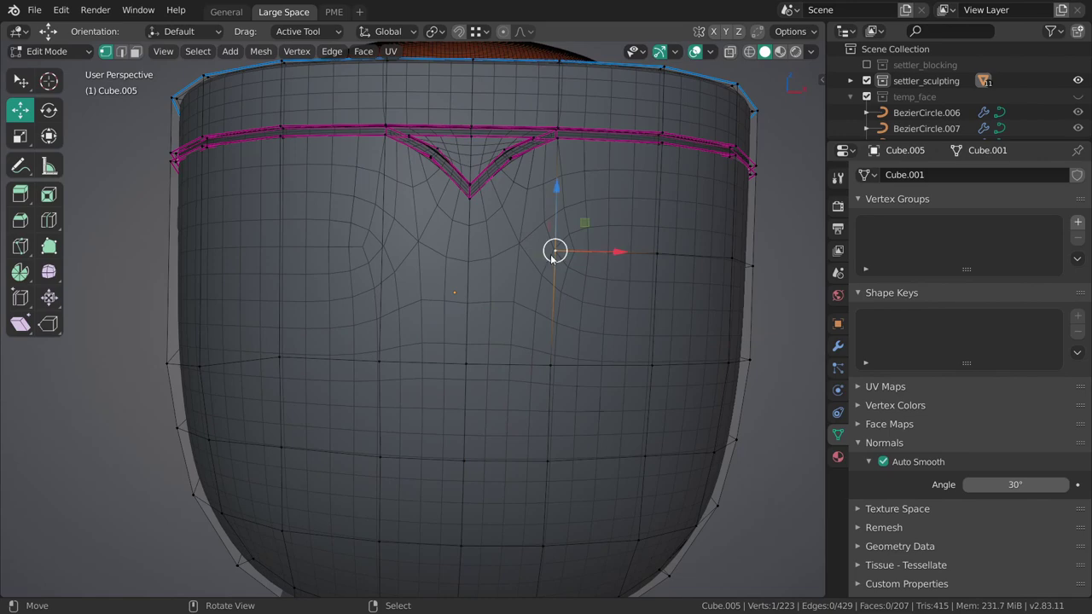
key("k")
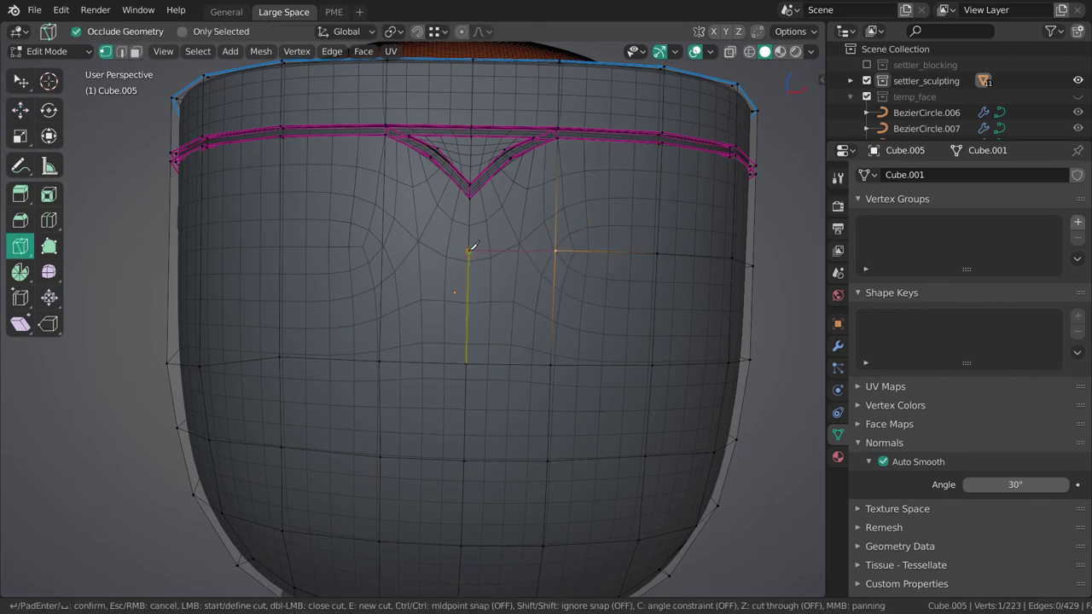
key("Return")
key("Tab")
key("alt+a")
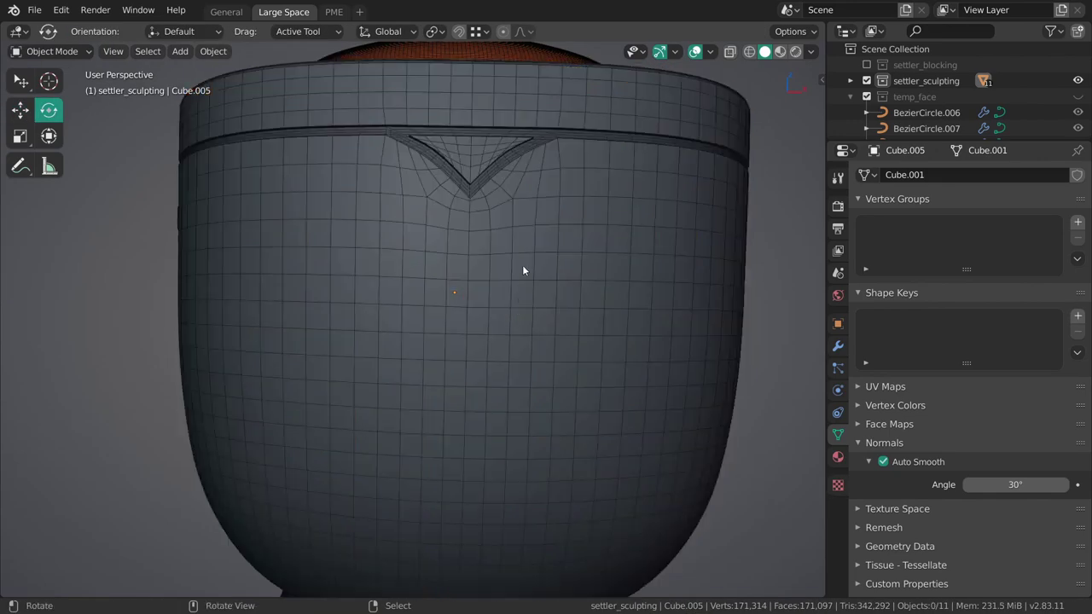
mouse_move(522, 264)
middle_mouse_down()
mouse_move(466, 304)
mouse_move(523, 246)
mouse_move(515, 324)
mouse_move(473, 320)
mouse_move(493, 342)
mouse_move(420, 349)
mouse_move(541, 299)
mouse_move(497, 304)
mouse_move(481, 331)
middle_mouse_up()
scroll(523, 247, "down", 5)
scroll(473, 319, "up", 4)
scroll(480, 331, "up", 3)
left_click(498, 338)
key("ctrl+s")
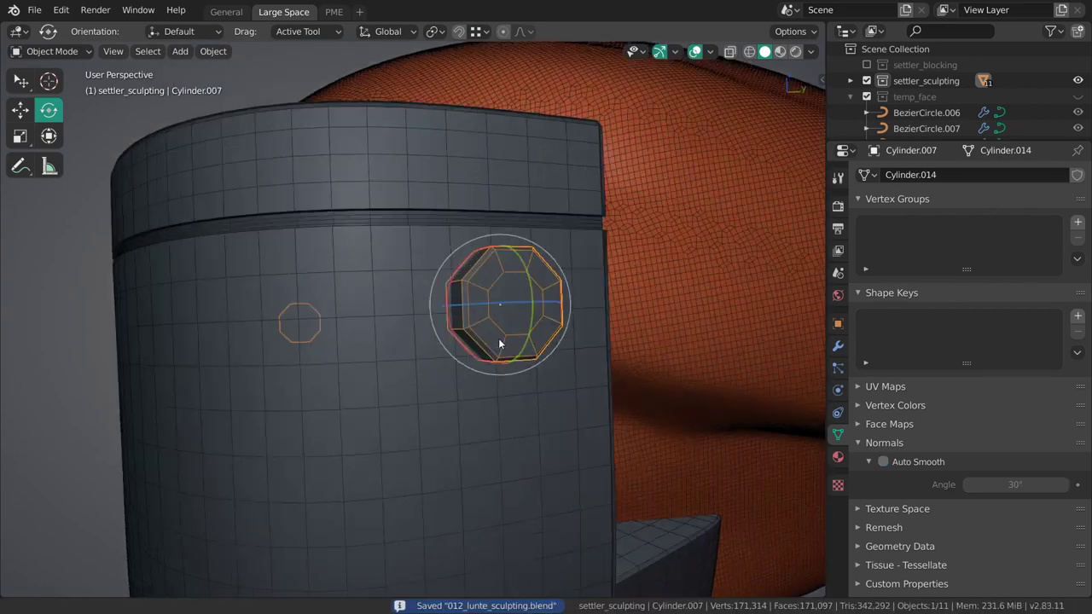
key("Tab")
scroll(511, 332, "up", 2)
key("k")
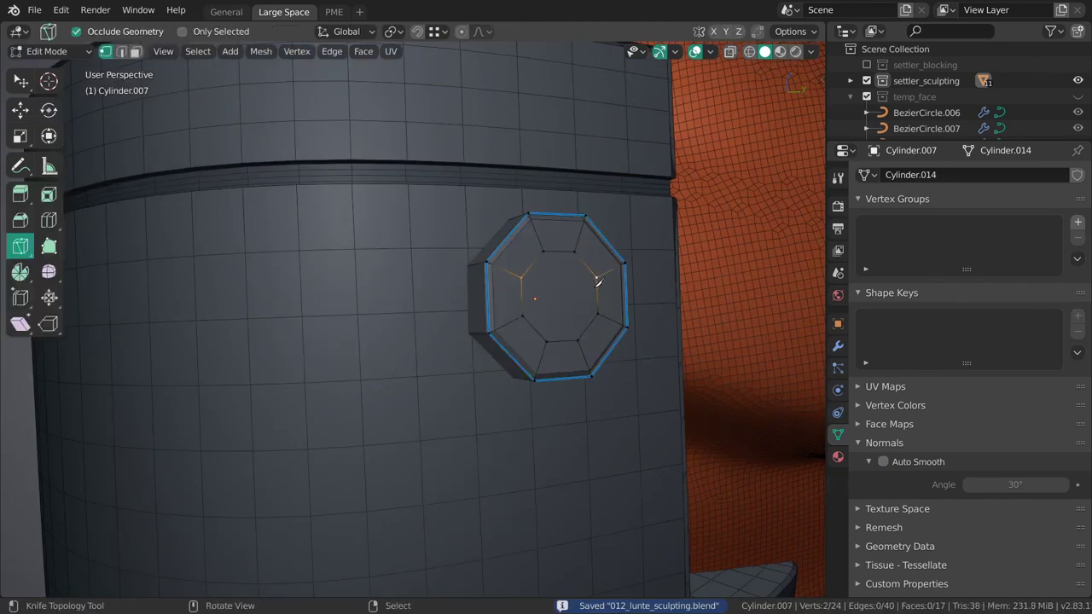
key("Escape")
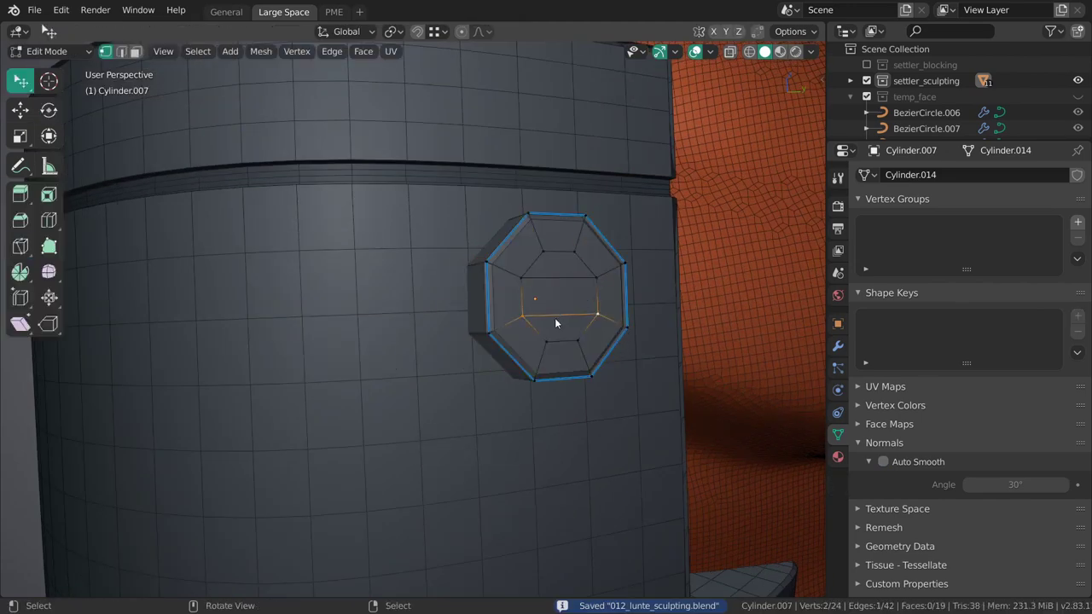
scroll(554, 317, "down", 2)
middle_click_drag(532, 341, 490, 304)
scroll(490, 304, "up", 2)
key("Tab")
scroll(486, 341, "down", 4)
key("shift+space")
key("r")
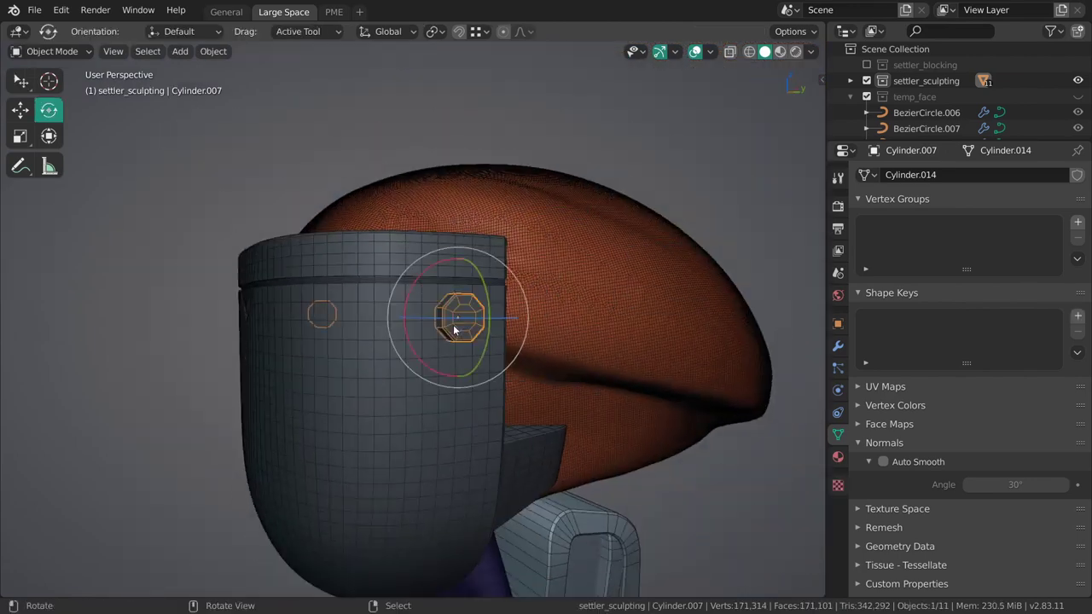
key("alt+a")
mouse_move(523, 349)
middle_mouse_down()
mouse_move(653, 335)
mouse_move(610, 291)
mouse_move(568, 338)
mouse_move(560, 312)
mouse_move(580, 341)
middle_mouse_up()
scroll(535, 361, "up", 4)
key("Tab")
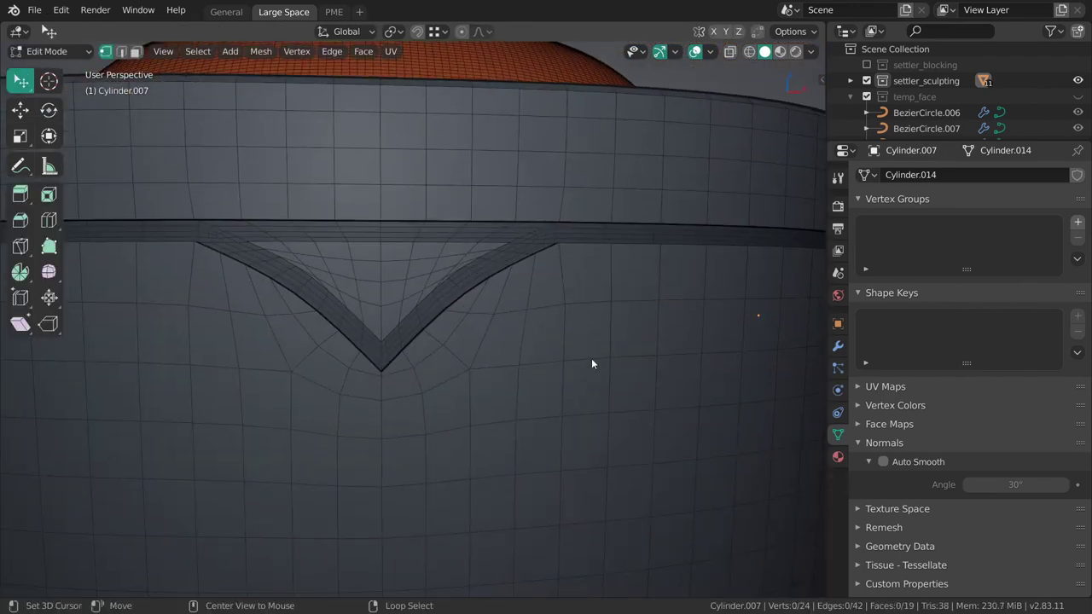
scroll(524, 339, "down", 1)
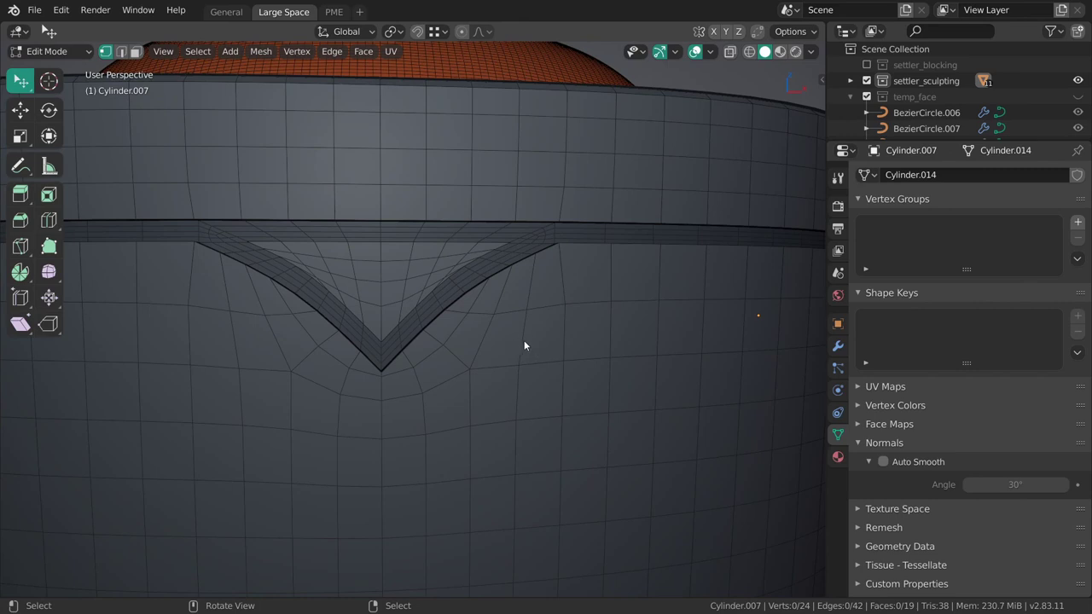
scroll(524, 339, "down", 4)
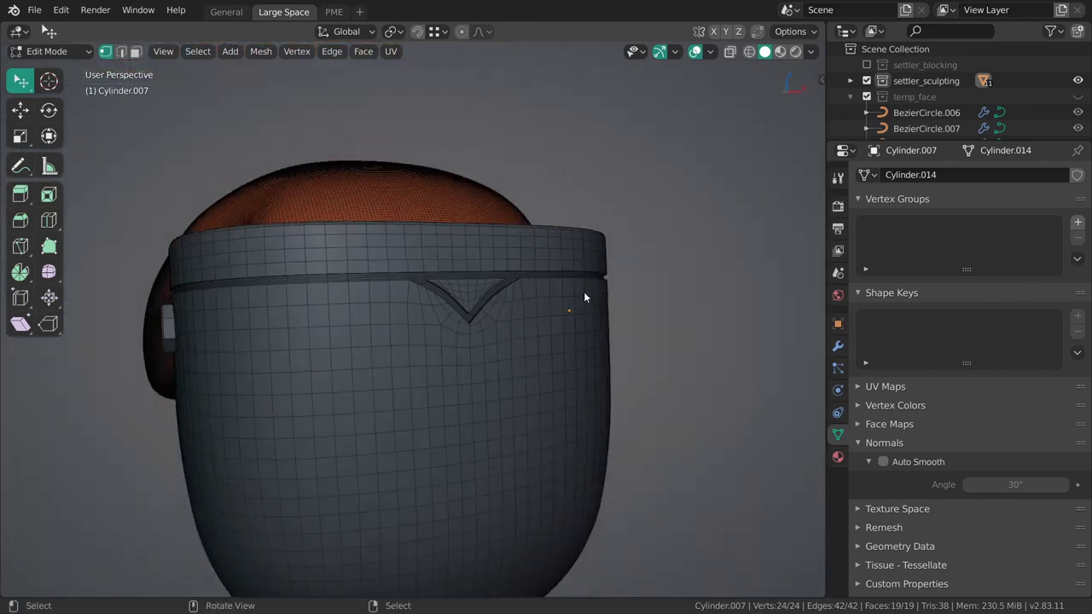
scroll(580, 272, "down", 5)
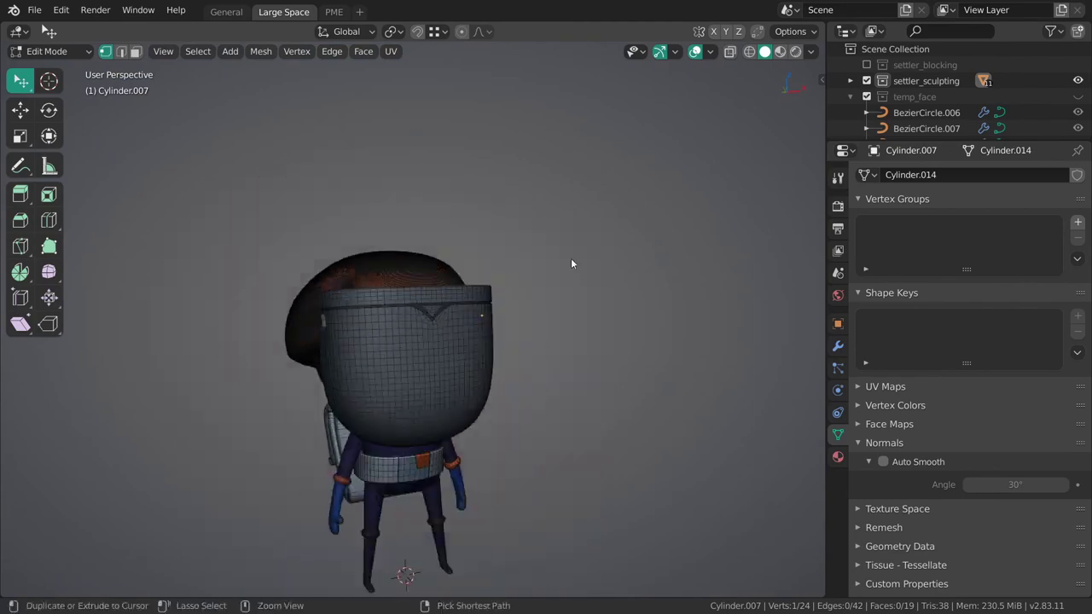
key("ctrl+Tab")
left_click(475, 327)
In the helmet's Edit Mode, add a new edge loop across the helmet.
scroll(452, 349, "up", 3)
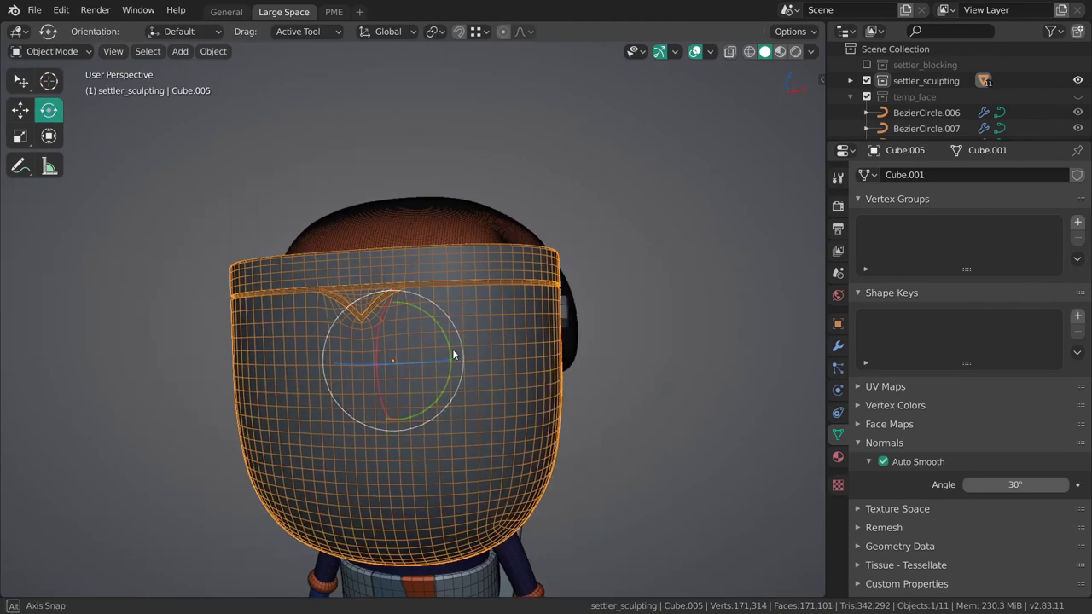
scroll(474, 367, "up", 4)
key("Tab")
mouse_move(644, 296)
middle_mouse_down()
mouse_move(546, 290)
mouse_move(569, 266)
mouse_move(365, 340)
middle_mouse_up()
left_click(400, 356)
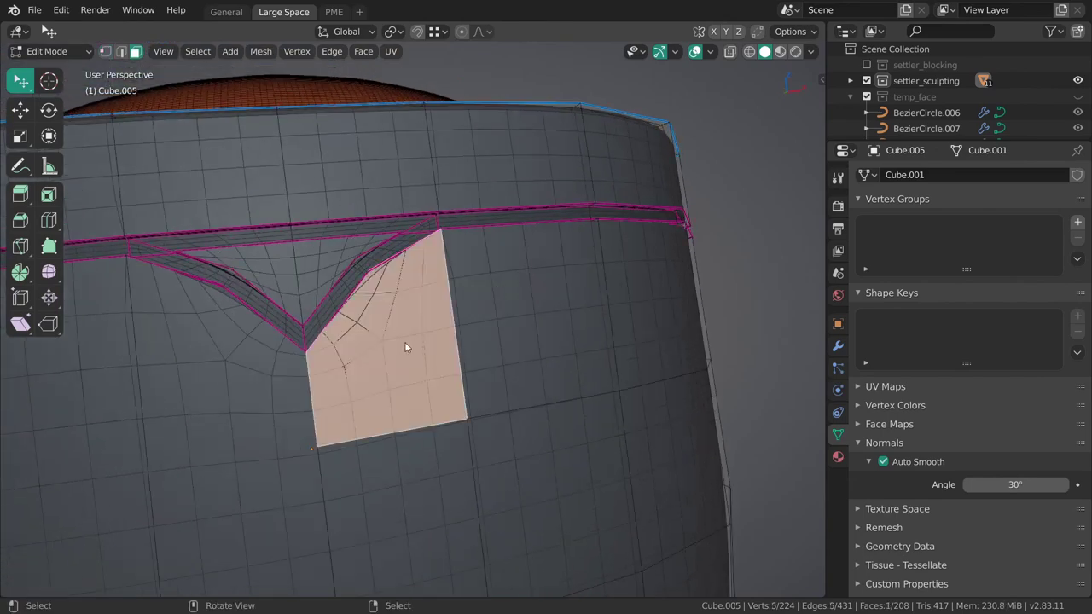
scroll(487, 376, "up", 3)
scroll(512, 358, "down", 4)
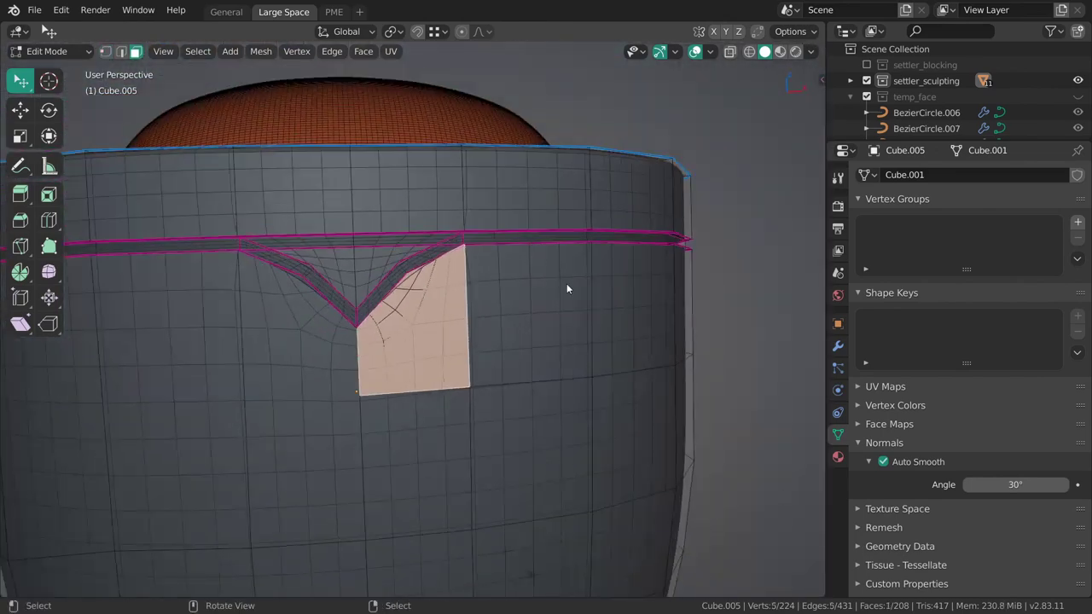
key("alt+a")
key("ctrl+r")
left_click(623, 286)
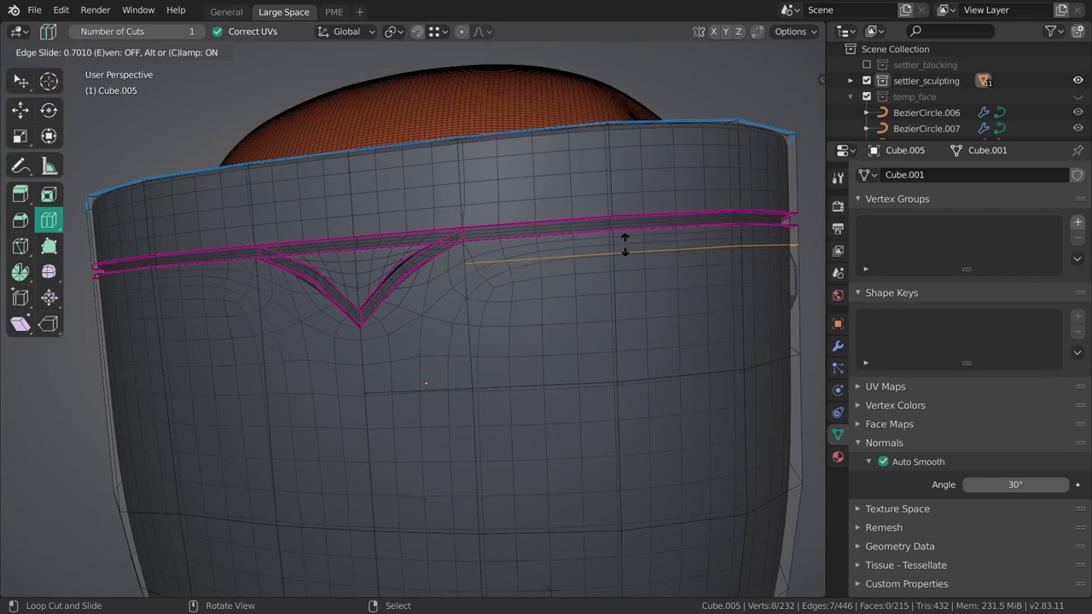
left_click(625, 253)
Knife-cut a new edge curving beside the V-groove.
scroll(580, 285, "up", 4)
middle_click_drag(468, 327, 547, 330, "shift")
key("k")
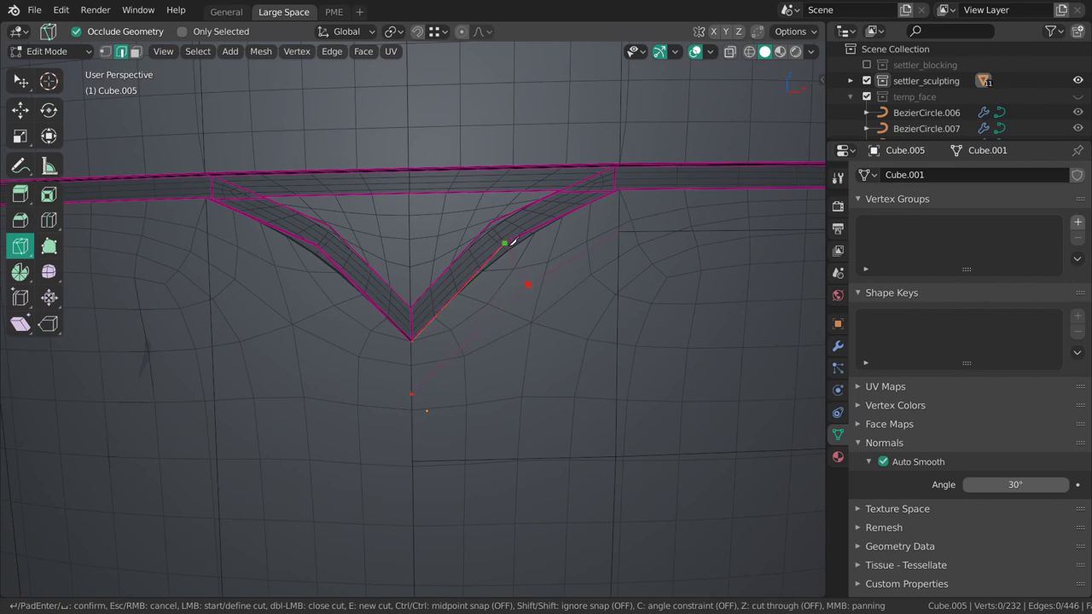
key("Return")
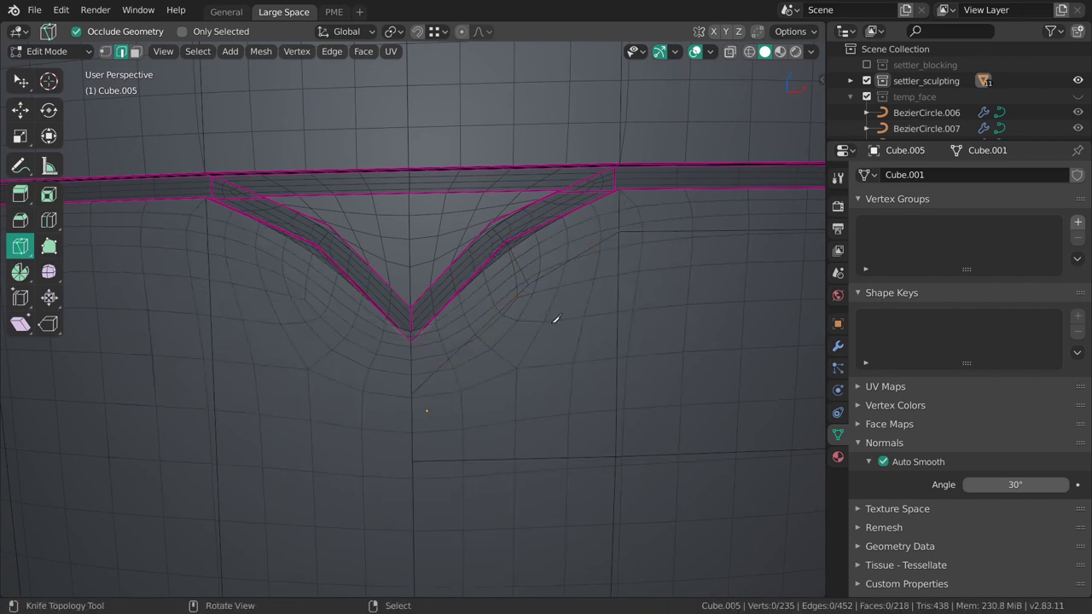
Move the vertex beside the V-groove into a smoother position and inspect the bowl.
scroll(533, 312, "down", 2)
middle_click_drag(501, 291, 518, 304, "shift")
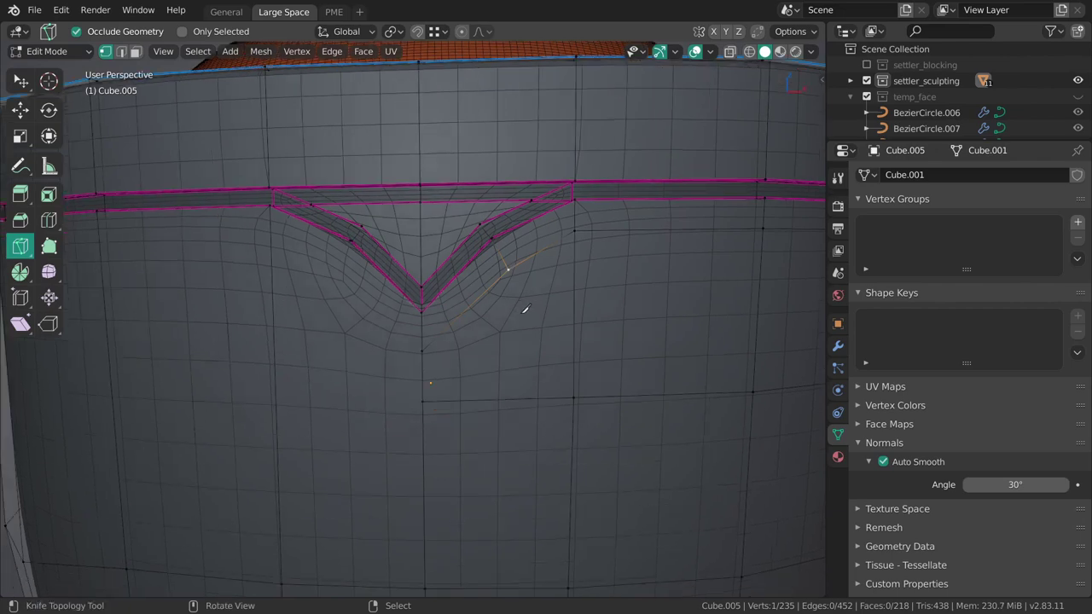
key("shift+space")
key("g")
left_click_drag(507, 268, 509, 271)
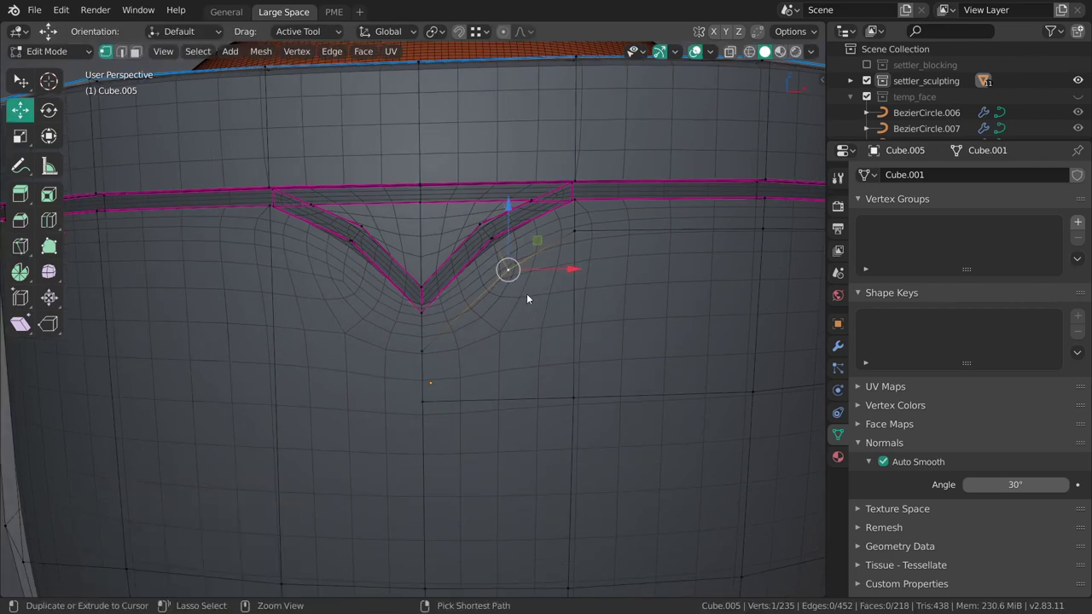
scroll(521, 259, "down", 2)
mouse_move(685, 283)
middle_mouse_down()
mouse_move(590, 273)
mouse_move(529, 287)
middle_mouse_up()
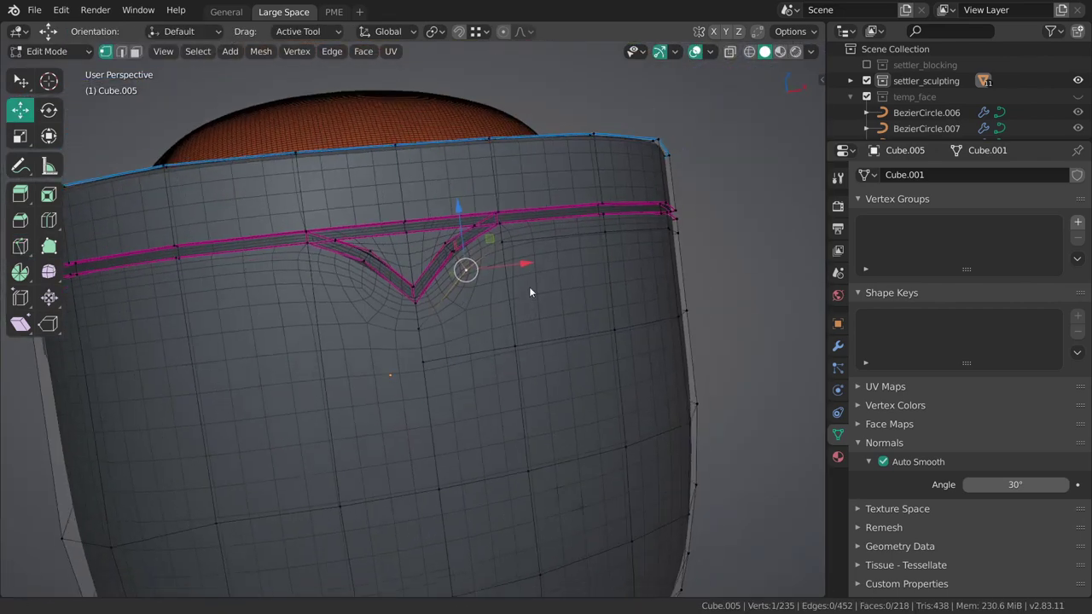
scroll(533, 372, "up", 3)
middle_click_drag(536, 383, 522, 329)
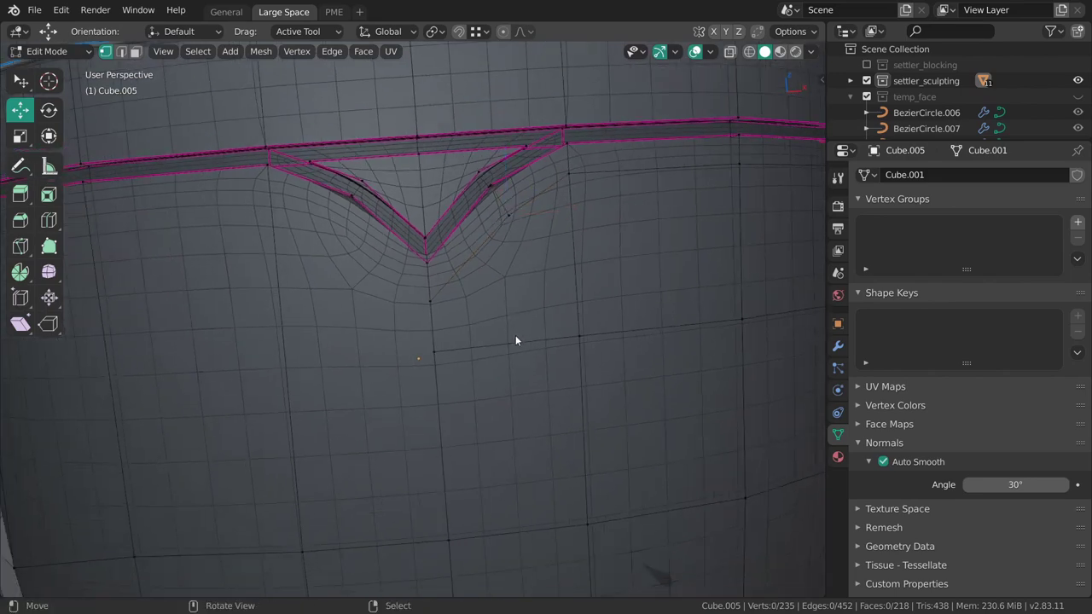
scroll(503, 298, "down", 2)
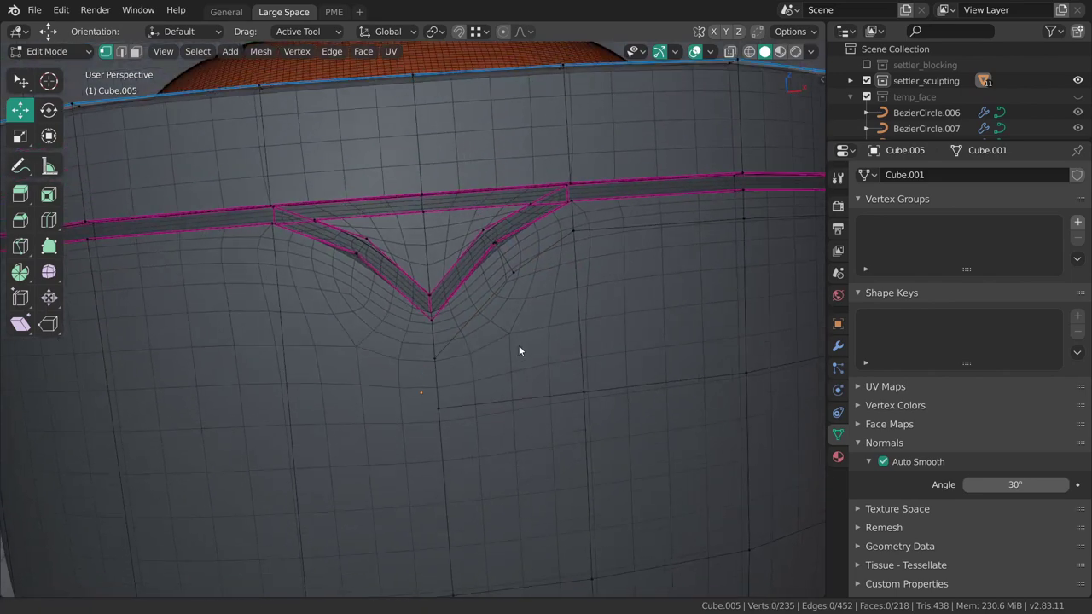
mouse_move(518, 345)
middle_mouse_down()
mouse_move(526, 326)
mouse_move(504, 349)
mouse_move(525, 321)
middle_mouse_up()
Inspect the bowl's V-groove from the front, then return to editing the bowl mesh.
key("Tab")
scroll(525, 321, "down", 2)
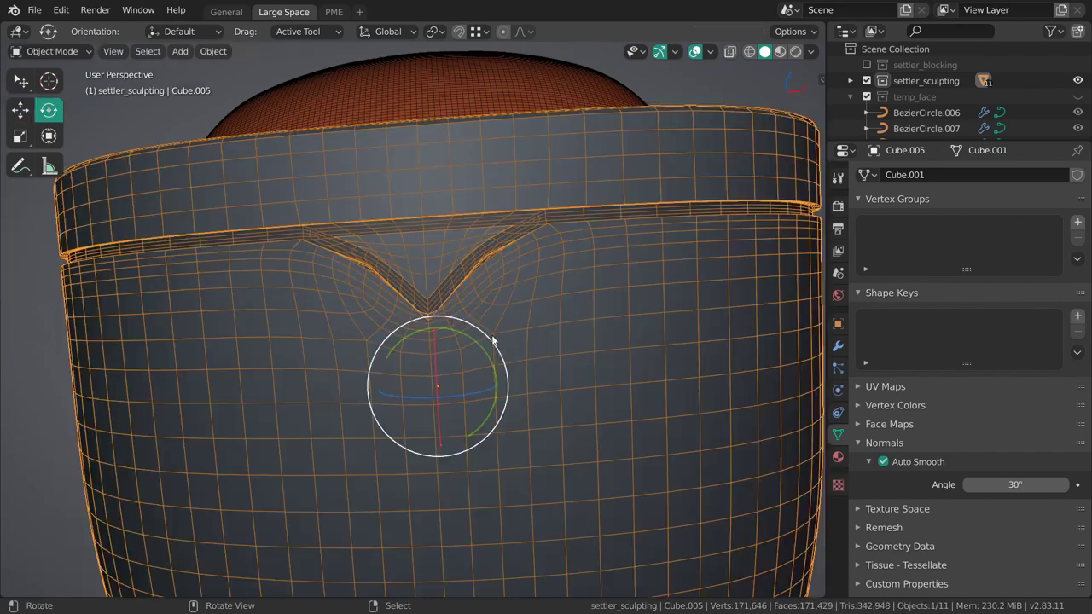
mouse_move(515, 359)
middle_mouse_down()
mouse_move(480, 348)
mouse_move(353, 361)
mouse_move(566, 312)
middle_mouse_up()
scroll(498, 348, "down", 2)
scroll(475, 348, "up", 3)
key("ctrl+Tab")
left_click(525, 354)
scroll(526, 355, "up", 3)
mouse_move(526, 360)
middle_mouse_down()
mouse_move(575, 356)
mouse_move(597, 404)
mouse_move(497, 356)
mouse_move(495, 417)
mouse_move(503, 332)
middle_mouse_up()
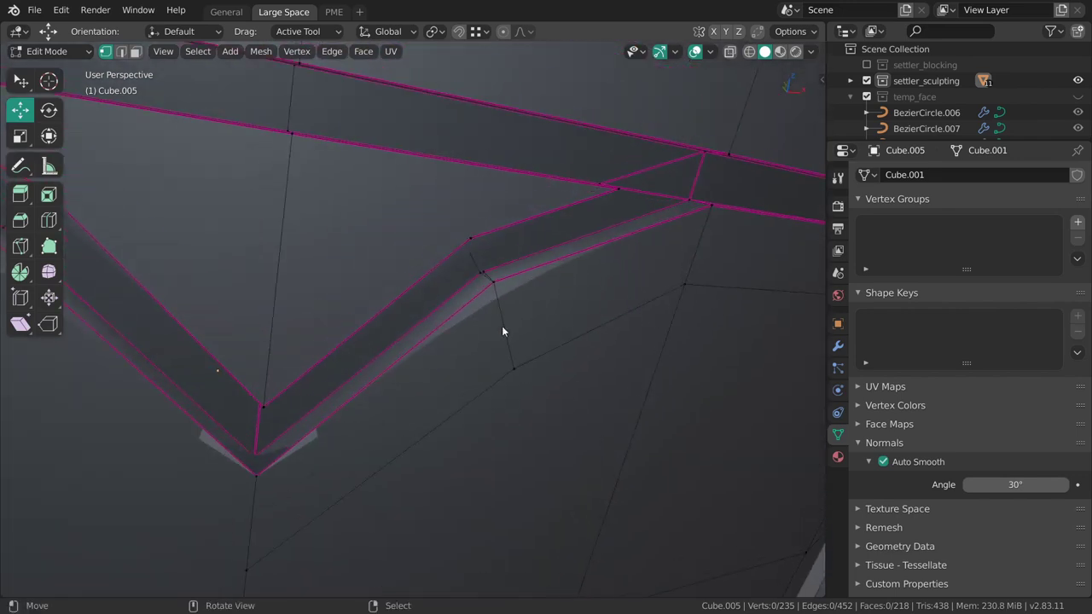
middle_click_drag(490, 270, 480, 264)
Merge the bowl's overlapping vertices by distance and clear the selection.
key("g")
key("g")
right_click(487, 398)
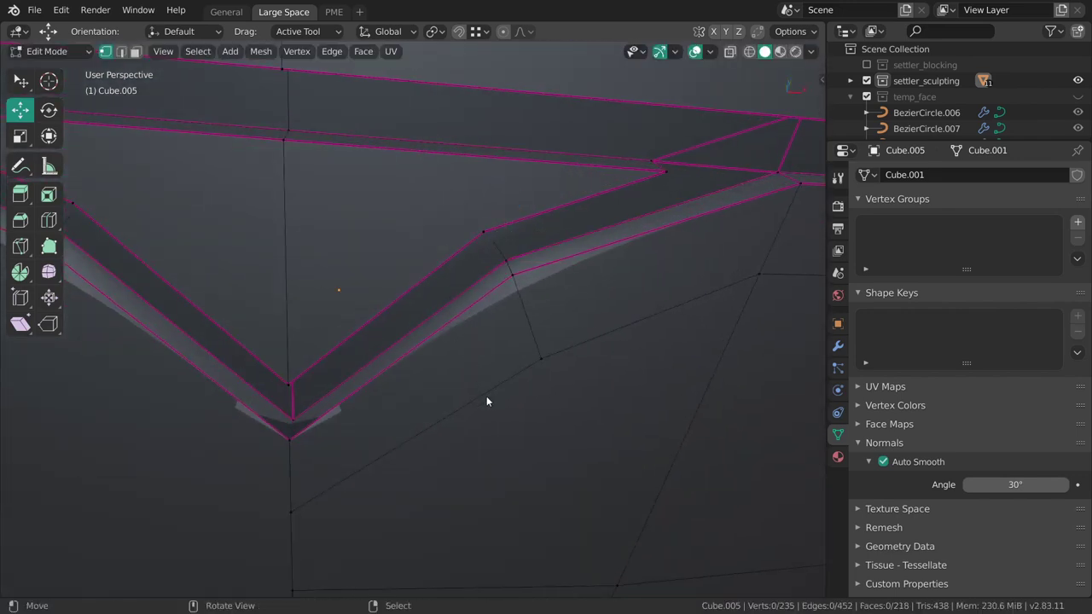
mouse_move(487, 398)
middle_mouse_down()
mouse_move(482, 385)
mouse_move(460, 410)
mouse_move(446, 367)
middle_mouse_up()
key("a")
key("m")
left_click(488, 359)
key("alt+a")
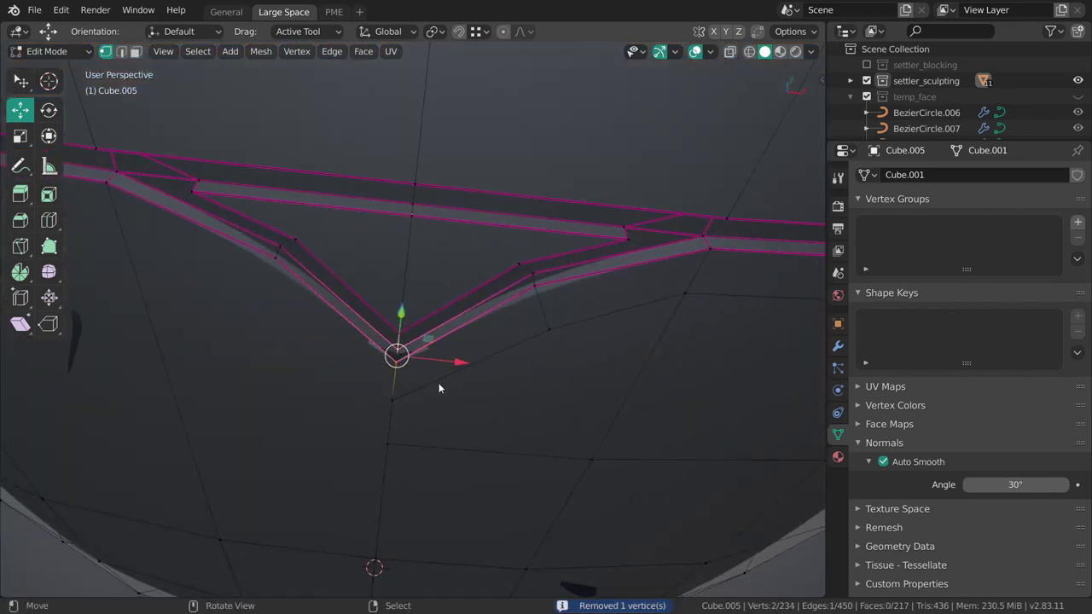
Crease an edge at the groove tip and reposition the V-tip vertex.
key("shift+e")
left_click(449, 388)
key("Tab")
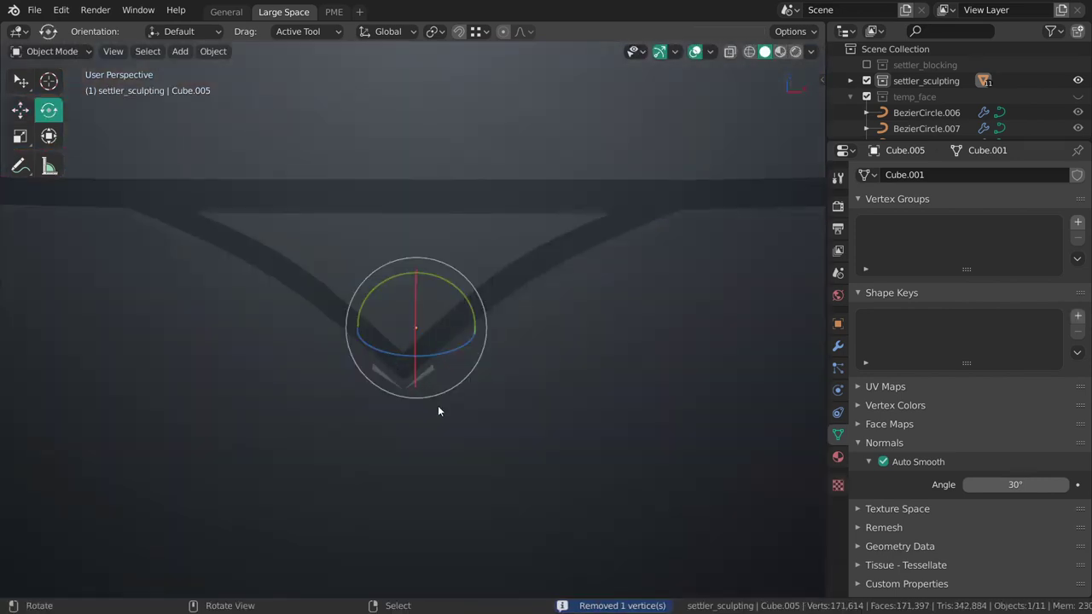
mouse_move(438, 411)
middle_mouse_down()
mouse_move(455, 341)
mouse_move(448, 301)
mouse_move(464, 407)
mouse_move(471, 379)
mouse_move(528, 404)
mouse_move(434, 306)
mouse_move(494, 415)
mouse_move(488, 334)
middle_mouse_up()
scroll(441, 397, "up", 3)
key("Tab")
left_click(417, 298)
key("g")
left_click(455, 448)
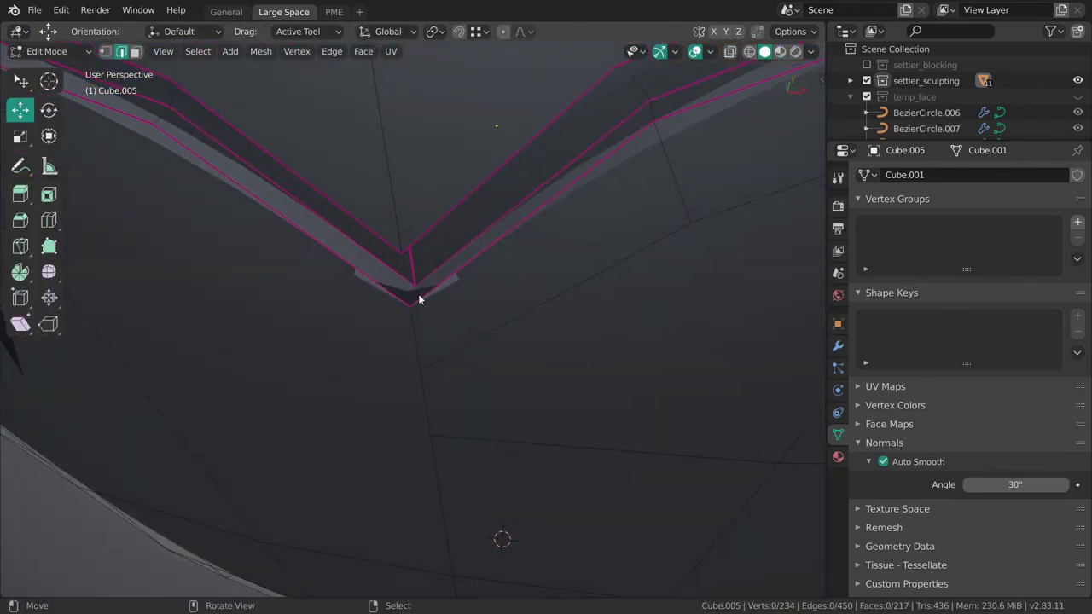
Crease the edges below the V-tip fully to 1.
middle_click_drag(420, 293, 415, 338)
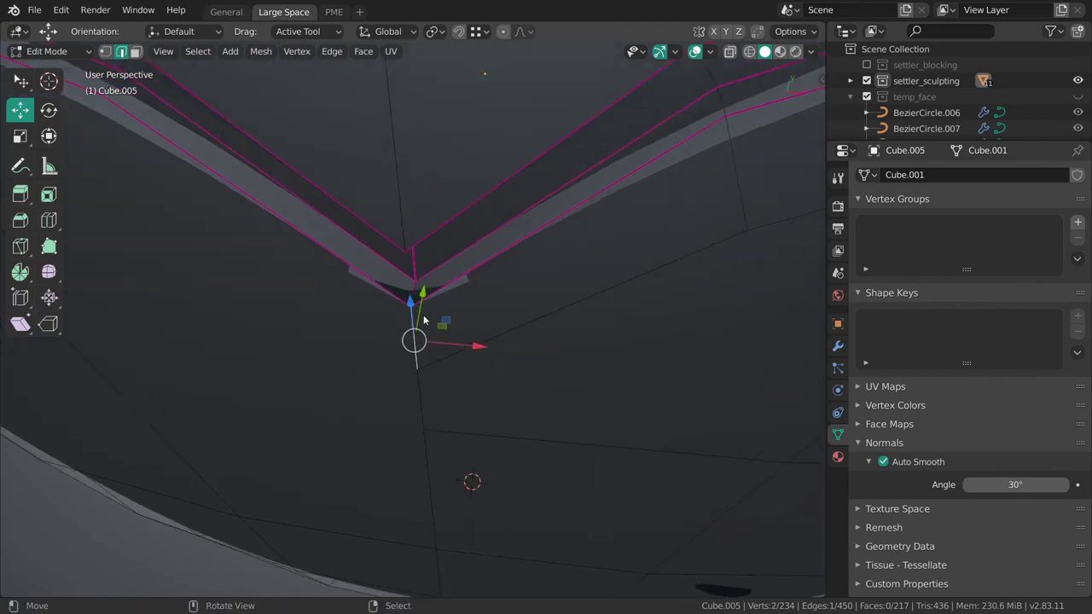
key("shift+e")
key("Return")
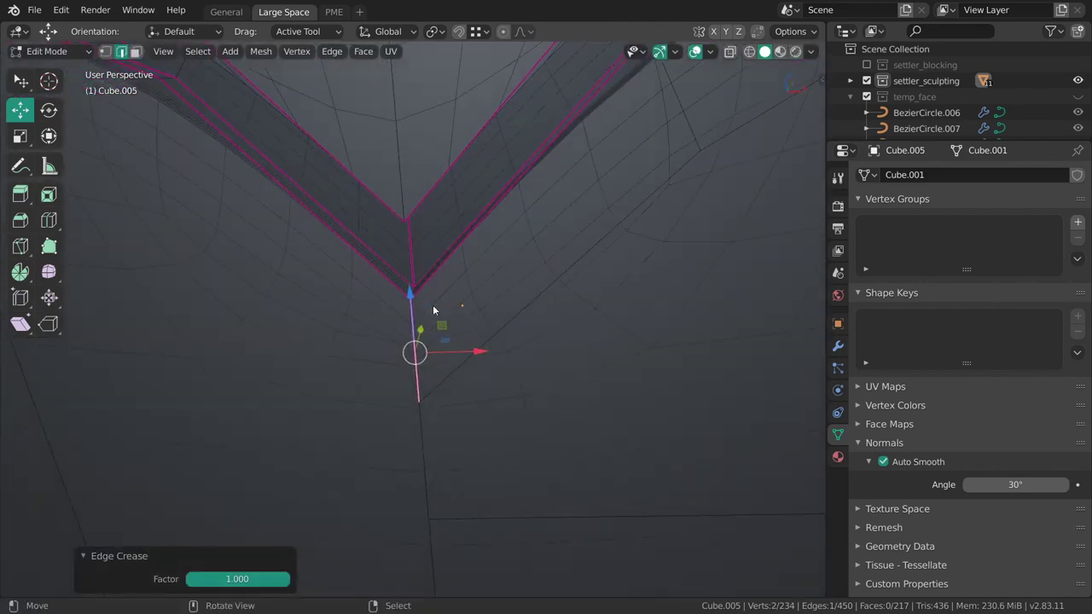
key("shift+e")
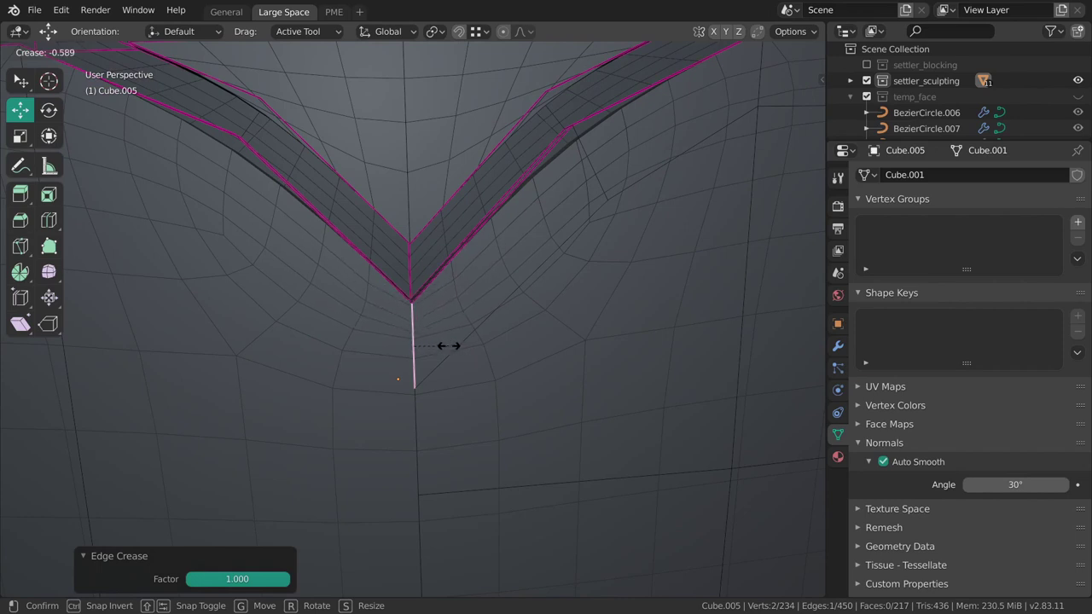
right_click(449, 345)
middle_click_drag(449, 355, 411, 382)
left_click(411, 382)
key("shift+e")
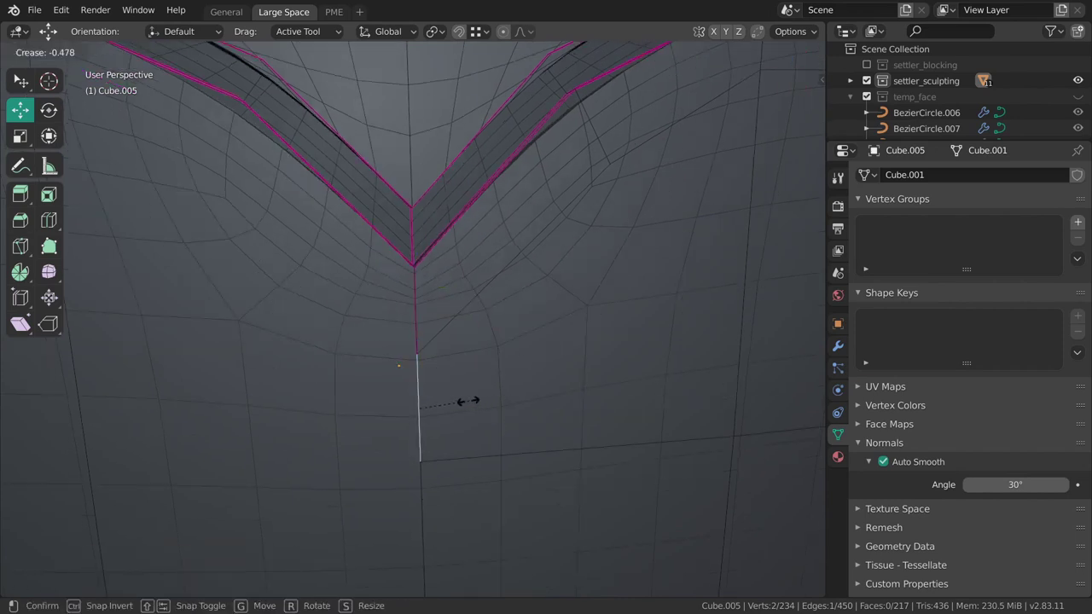
left_click(549, 409)
left_click(525, 368)
Check the sharpened groove and return the bowl to Object Mode.
mouse_move(517, 360)
middle_mouse_down()
mouse_move(464, 353)
mouse_move(390, 366)
mouse_move(406, 334)
mouse_move(427, 361)
middle_mouse_up()
key("ctrl+Tab")
left_click(425, 359)
key("ctrl+Tab")
left_click(501, 356)
mouse_move(500, 356)
middle_mouse_down()
mouse_move(487, 330)
mouse_move(508, 371)
middle_mouse_up()
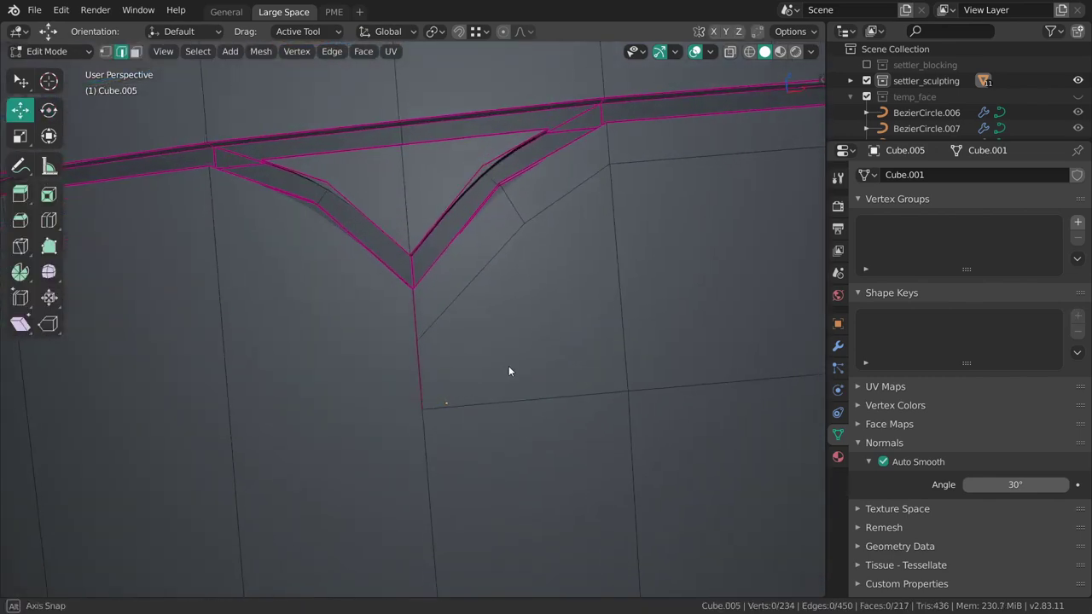
scroll(508, 371, "down", 5)
middle_click_drag(532, 326, 509, 347)
key("Tab")
scroll(421, 364, "up", 3)
Switch the viewport shading to a dark MatCap.
scroll(573, 451, "up", 2)
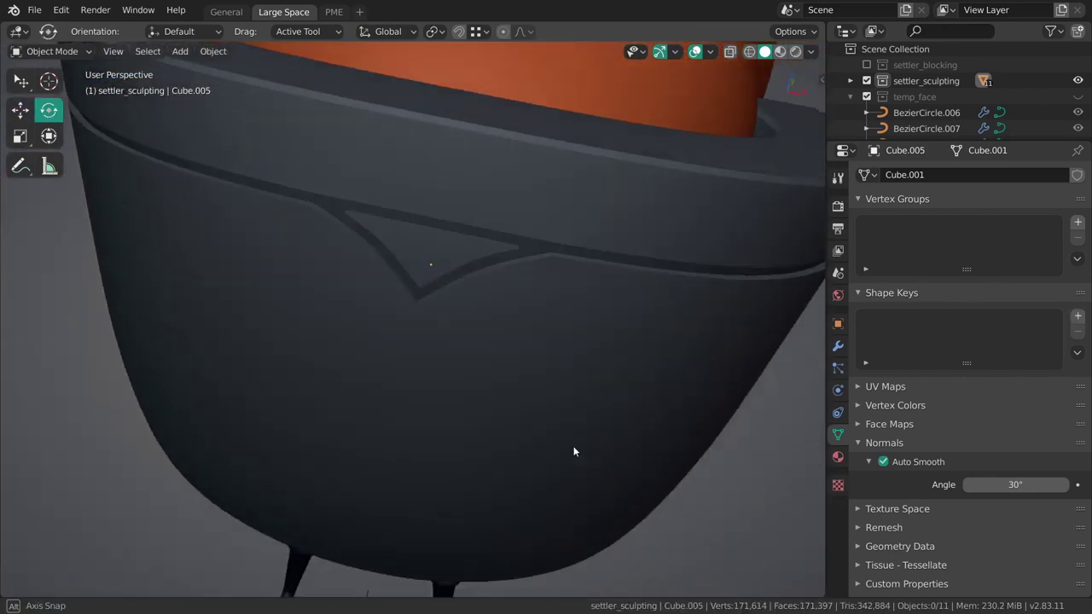
scroll(444, 375, "down", 3)
mouse_move(443, 376)
middle_mouse_down()
mouse_move(421, 366)
mouse_move(432, 399)
mouse_move(531, 327)
mouse_move(643, 324)
mouse_move(504, 321)
mouse_move(381, 406)
middle_mouse_up()
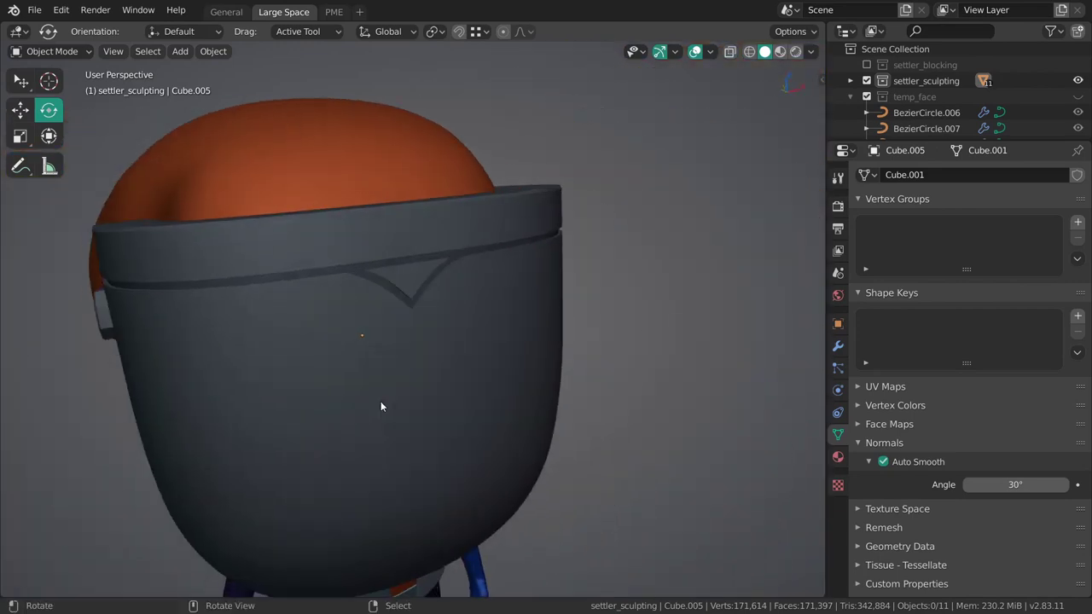
scroll(381, 406, "down", 3)
left_click(811, 51)
left_click(796, 164)
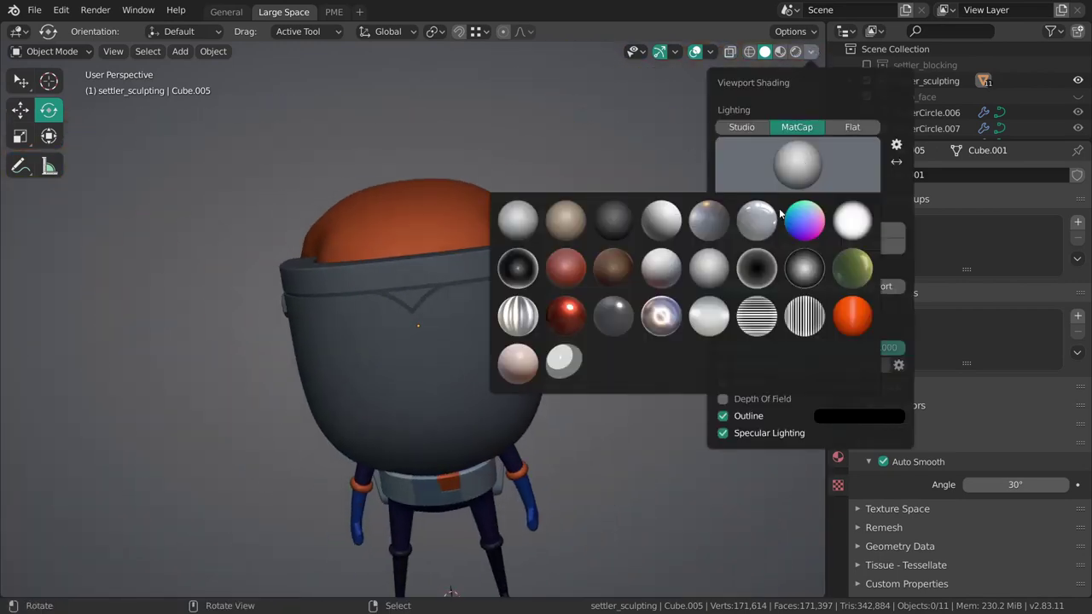
left_click(755, 268)
scroll(696, 286, "up", 3)
mouse_move(696, 285)
middle_mouse_down()
mouse_move(583, 341)
mouse_move(546, 339)
mouse_move(532, 302)
middle_mouse_up()
Shade the viewport in a single light colour and view the helmet's side.
left_click(811, 51)
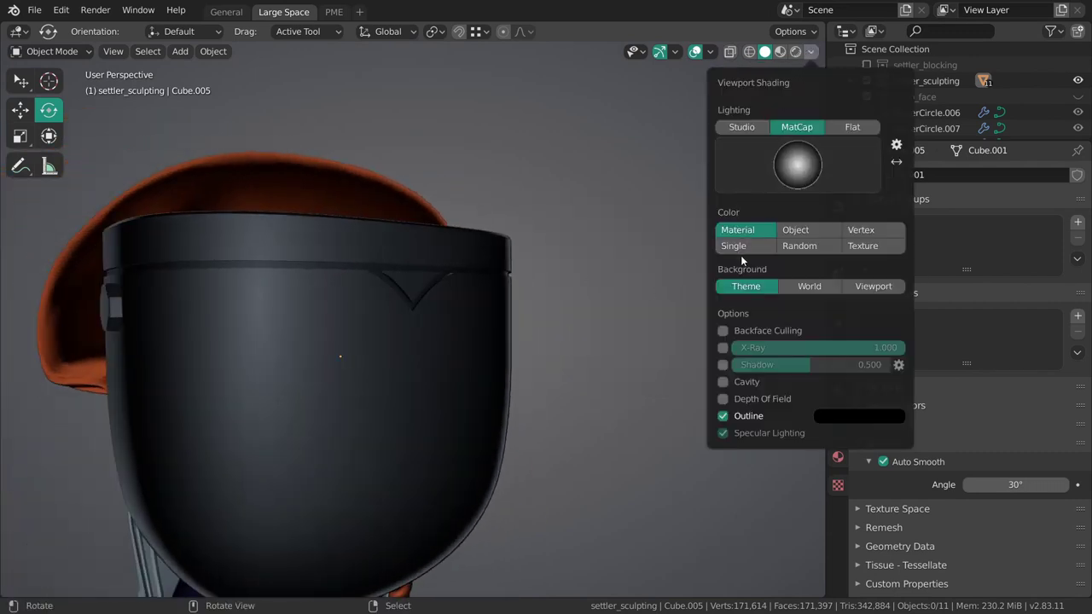
left_click(739, 247)
middle_click_drag(611, 332, 468, 333)
mouse_move(620, 319)
middle_mouse_down()
mouse_move(517, 388)
mouse_move(479, 374)
mouse_move(487, 353)
mouse_move(495, 373)
mouse_move(482, 369)
mouse_move(578, 372)
mouse_move(762, 146)
middle_mouse_up()
Try the first MatCap, then set the viewport colour back to Material.
left_click(810, 53)
left_click(766, 191)
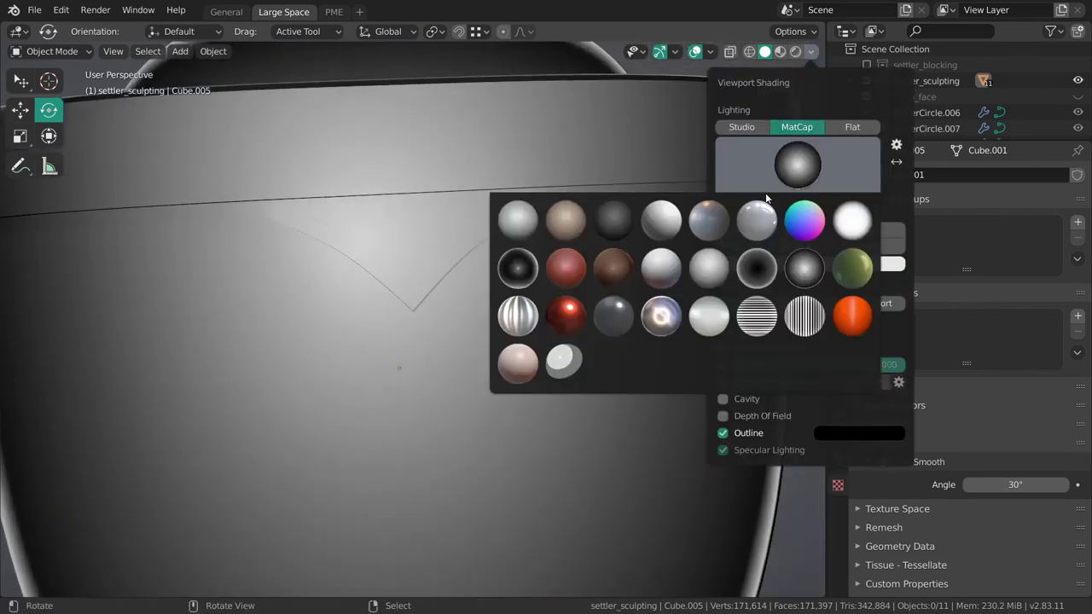
left_click(527, 216)
key("KP_Decimal")
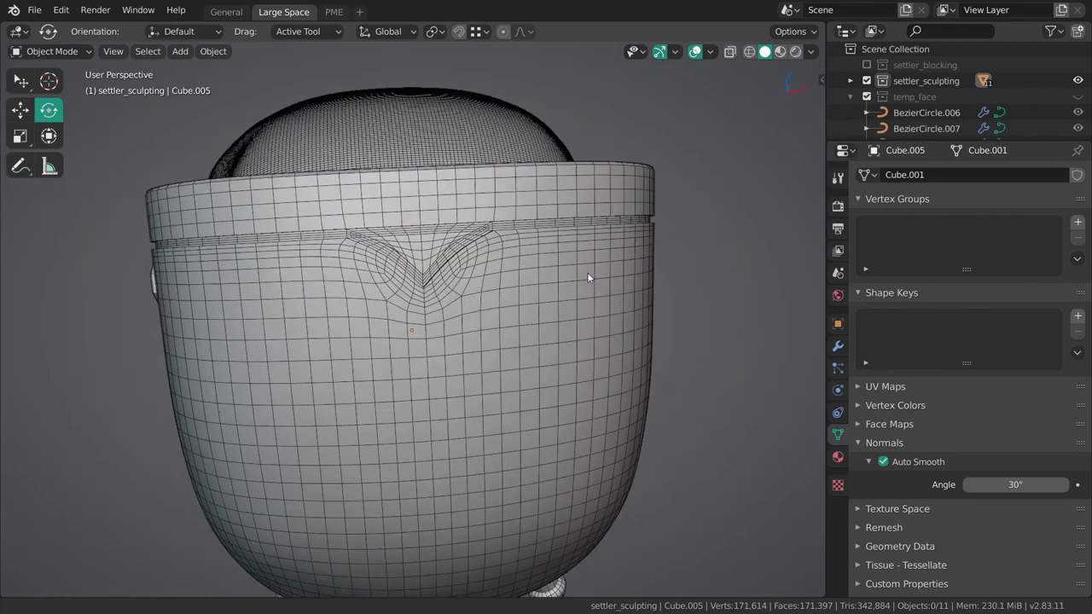
left_click(811, 53)
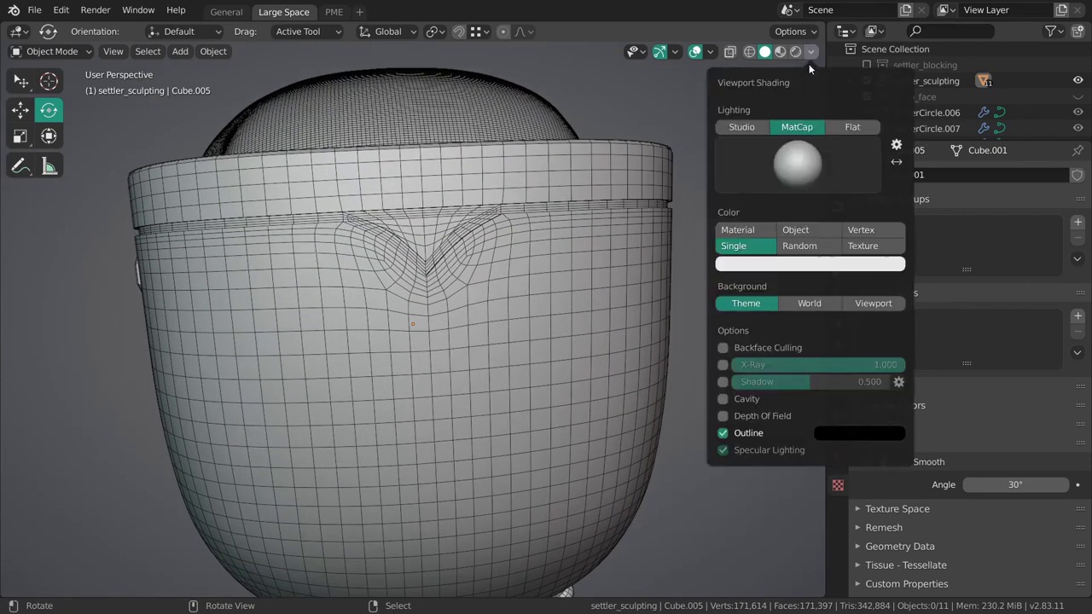
left_click(759, 231)
Select the strap band Cylinder.011 beside the arm.
scroll(519, 353, "down", 3)
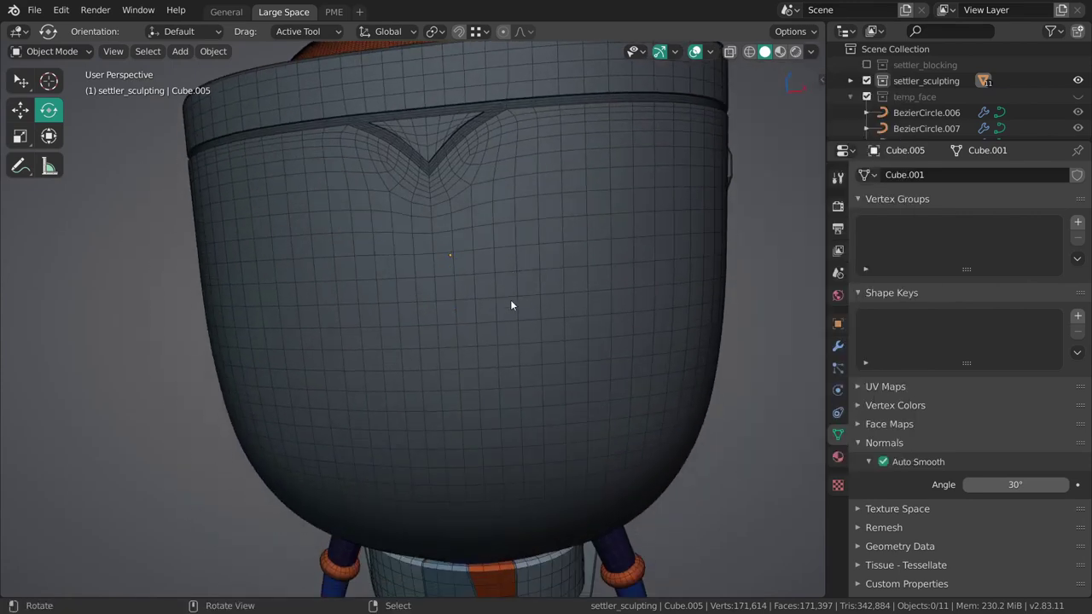
scroll(510, 299, "down", 4)
mouse_move(543, 276)
middle_mouse_down()
mouse_move(539, 372)
mouse_move(497, 386)
mouse_move(426, 347)
mouse_move(518, 328)
mouse_move(573, 356)
mouse_move(495, 352)
mouse_move(497, 269)
mouse_move(618, 256)
mouse_move(563, 176)
middle_mouse_up()
left_click(530, 296)
scroll(491, 406, "up", 6)
left_click(498, 383)
mouse_move(490, 407)
middle_mouse_down()
mouse_move(497, 383)
mouse_move(552, 398)
mouse_move(520, 268)
mouse_move(492, 298)
mouse_move(507, 273)
mouse_move(495, 324)
mouse_move(479, 304)
mouse_move(497, 370)
mouse_move(465, 348)
mouse_move(494, 296)
mouse_move(544, 325)
mouse_move(534, 311)
mouse_move(526, 319)
mouse_move(605, 329)
mouse_move(619, 349)
middle_mouse_up()
Edit Cylinder.011 in X-ray and frame the band's end edge loop.
key("Tab")
left_click(552, 323)
key("alt+z")
left_click(526, 324, "alt")
middle_click_drag(621, 386, 493, 360)
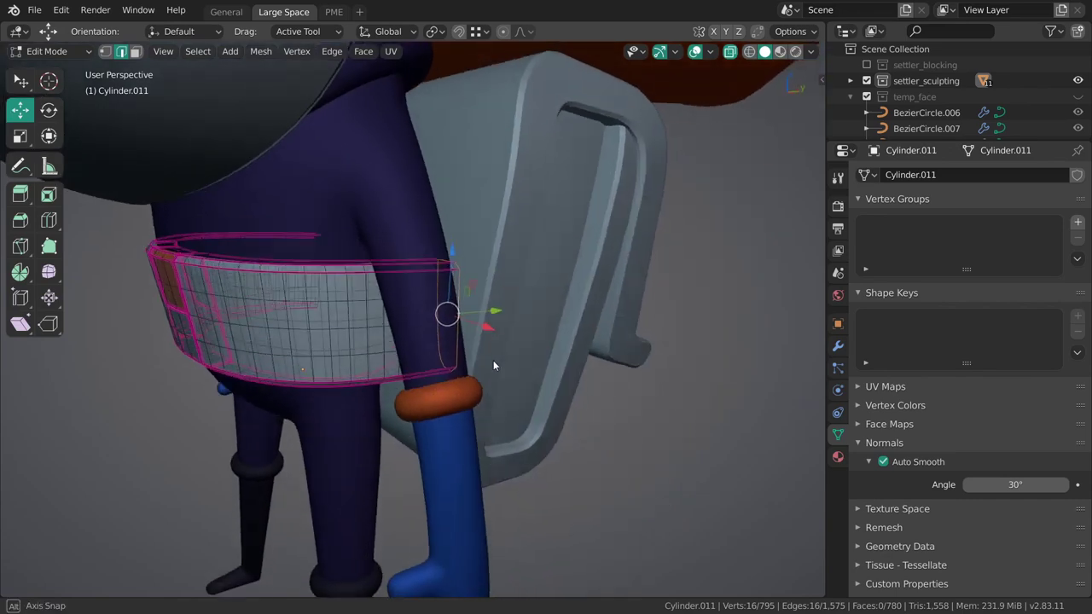
key("grave")
left_click(563, 391)
Return to Object Mode, save 012_lunte_sculpting.blend, and select the navy body.
middle_click_drag(494, 415, 438, 327)
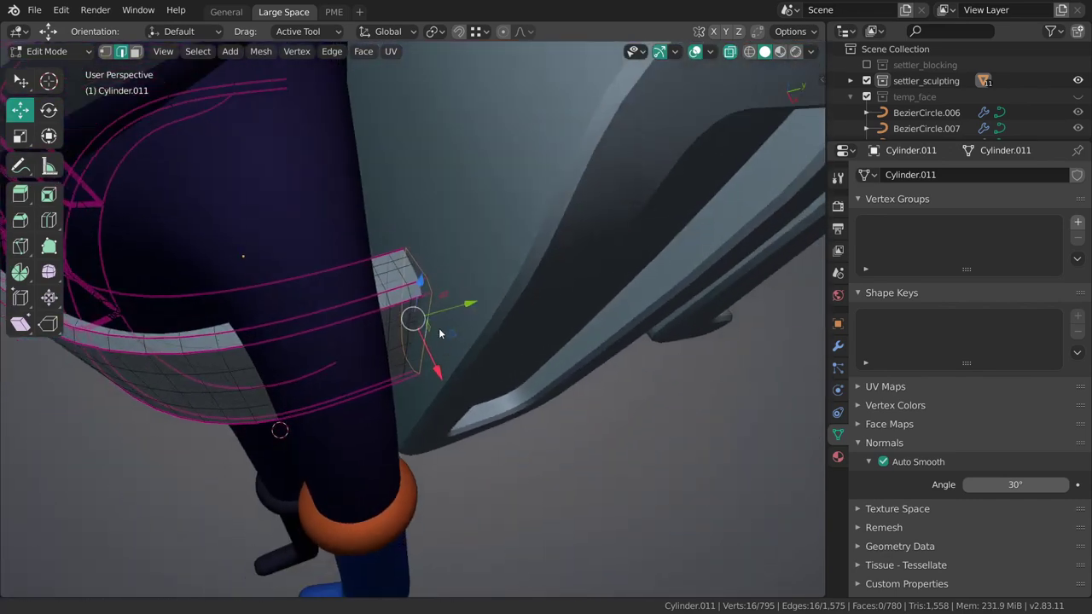
scroll(439, 328, "down", 5)
scroll(449, 282, "down", 2)
middle_click_drag(500, 399, 392, 373)
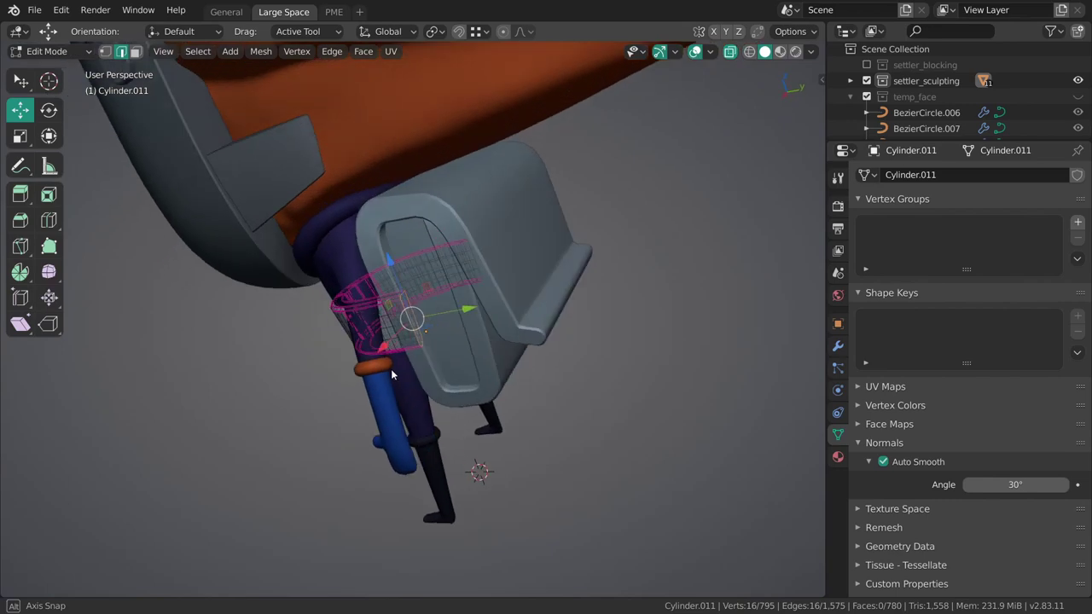
mouse_move(514, 352)
middle_mouse_down()
mouse_move(481, 346)
mouse_move(495, 290)
middle_mouse_up()
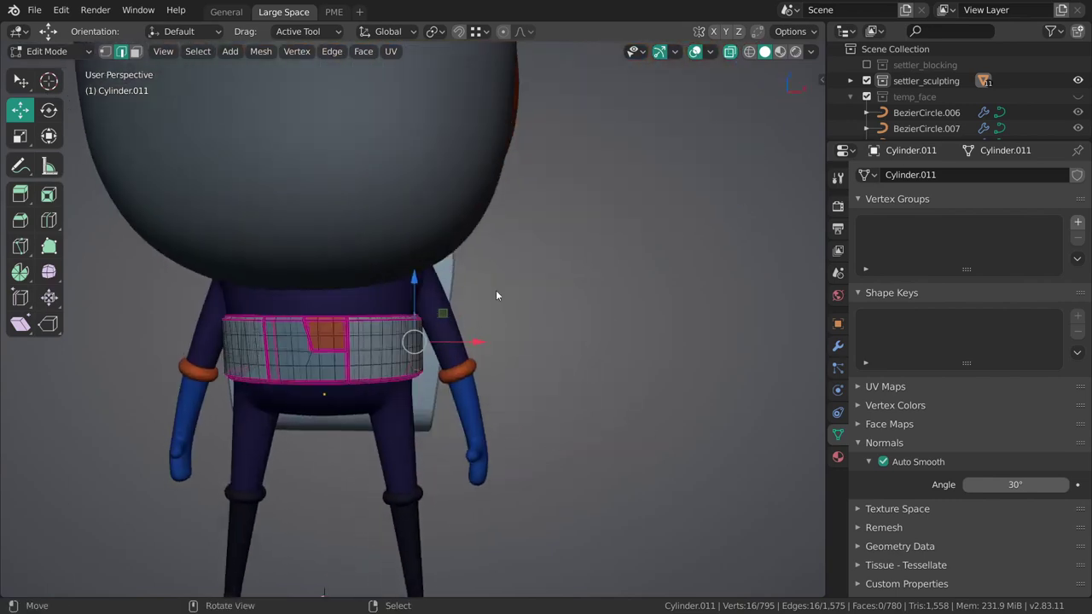
scroll(496, 290, "up", 6)
key("Tab")
mouse_move(401, 373)
middle_mouse_down()
mouse_move(474, 341)
mouse_move(488, 315)
mouse_move(567, 295)
mouse_move(476, 305)
mouse_move(462, 282)
mouse_move(451, 361)
mouse_move(411, 326)
middle_mouse_up()
key("ctrl+s")
left_click(450, 360)
Hide the navy body and sculpt the backpack hook with the Grab brush.
key("h")
middle_click_drag(408, 552, 482, 322)
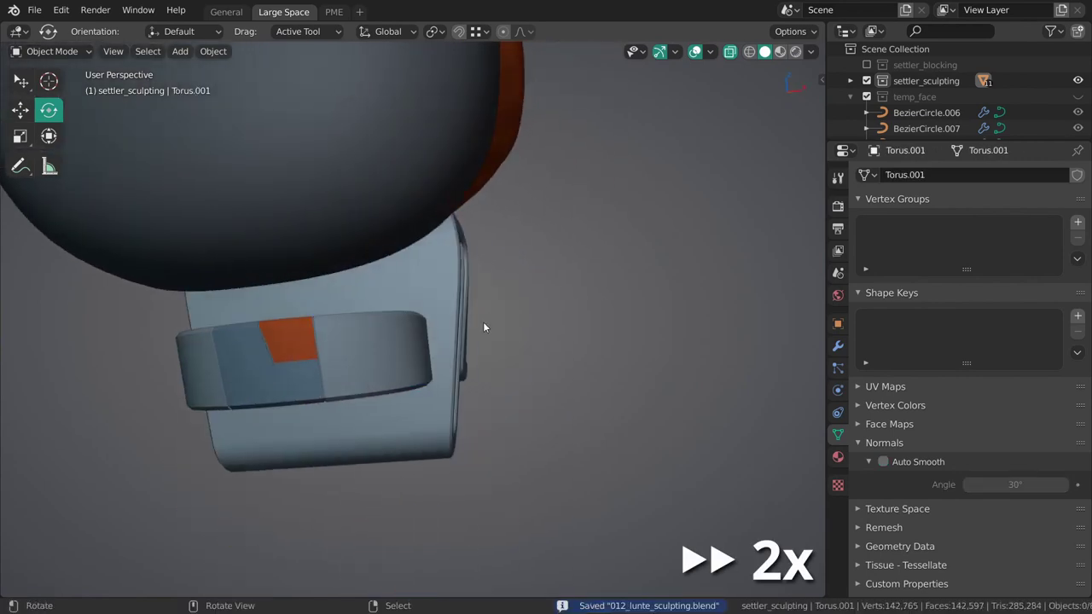
left_click(483, 321)
key("ctrl+Tab")
key("KP_1")
scroll(485, 317, "up", 2)
key("g")
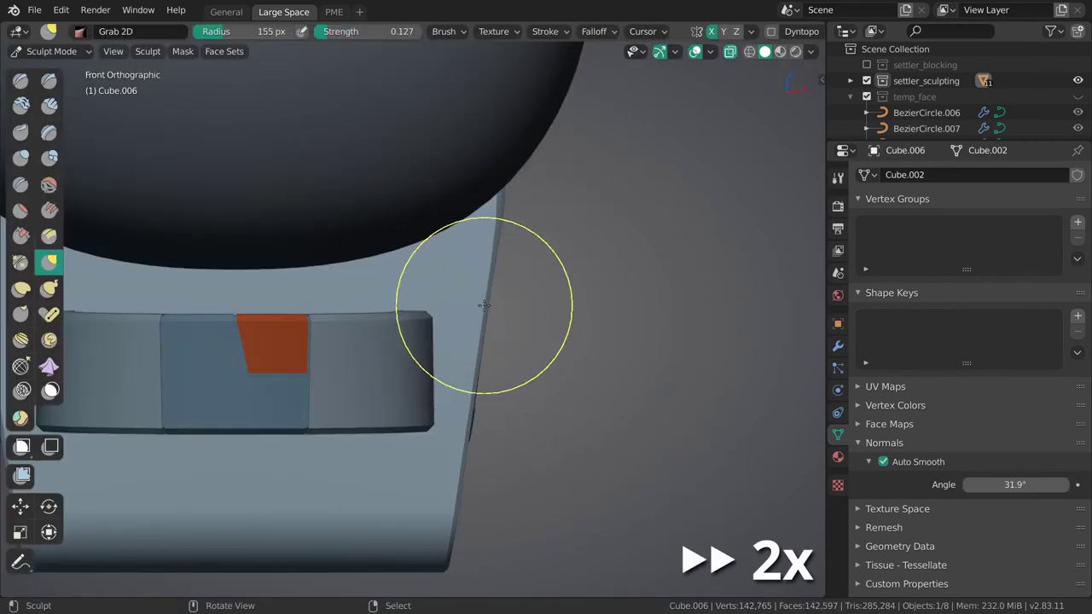
Push the hook's side rail with the Grab brush and show the wireframe.
middle_click_drag(487, 314, 469, 258)
key("f")
left_click(470, 228)
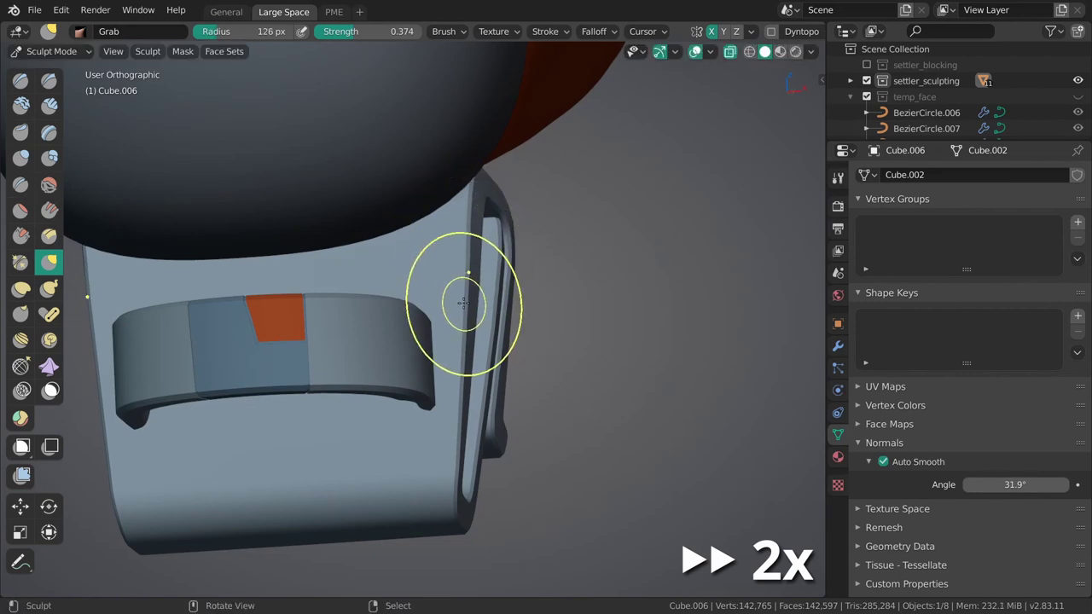
middle_click_drag(456, 347, 463, 414)
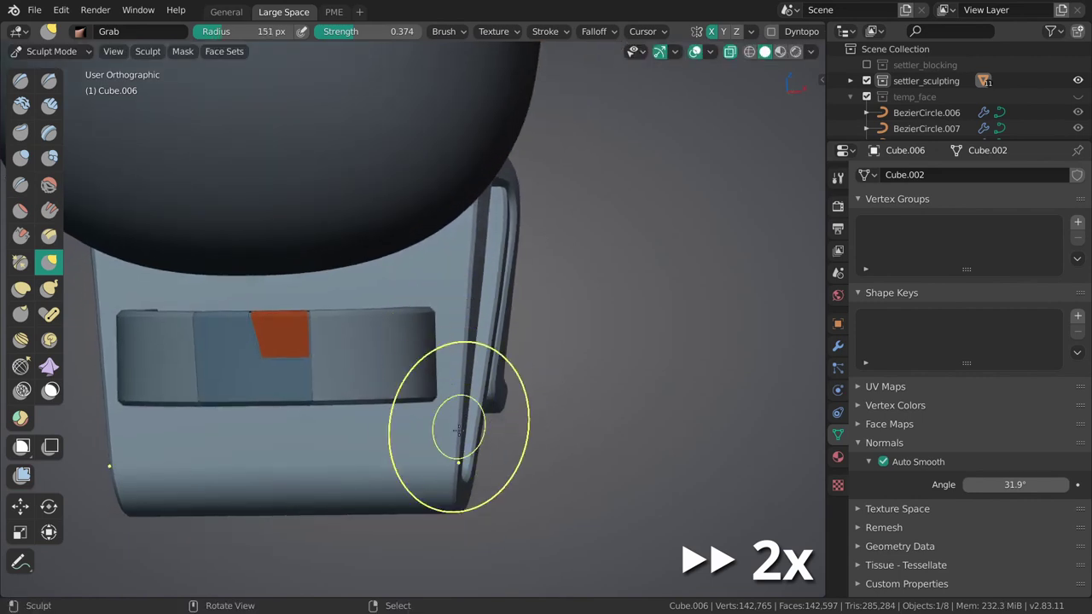
middle_click_drag(445, 461, 456, 303)
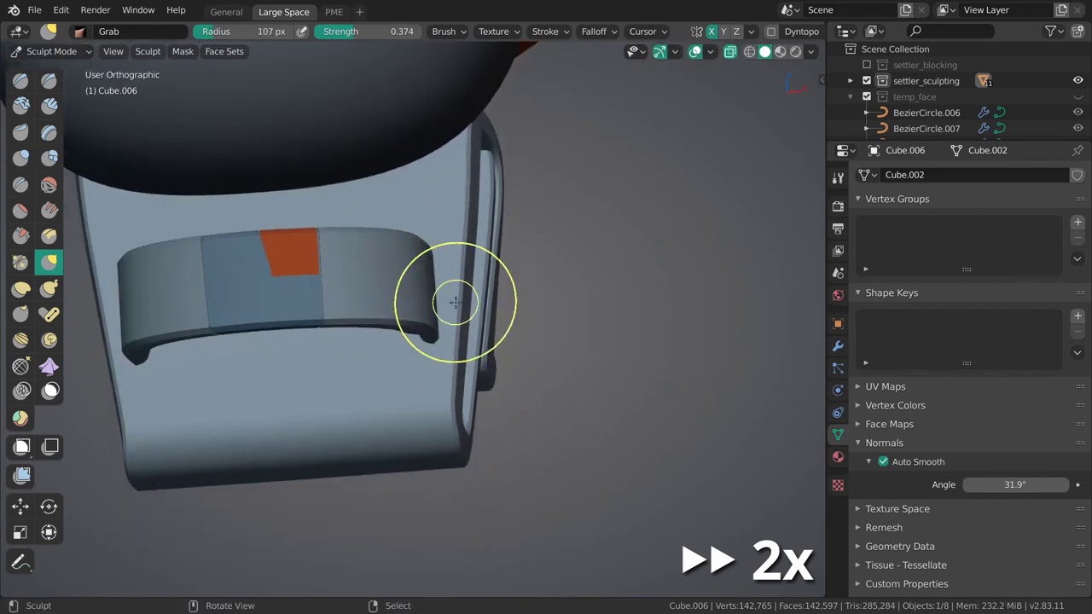
key("shift+z")
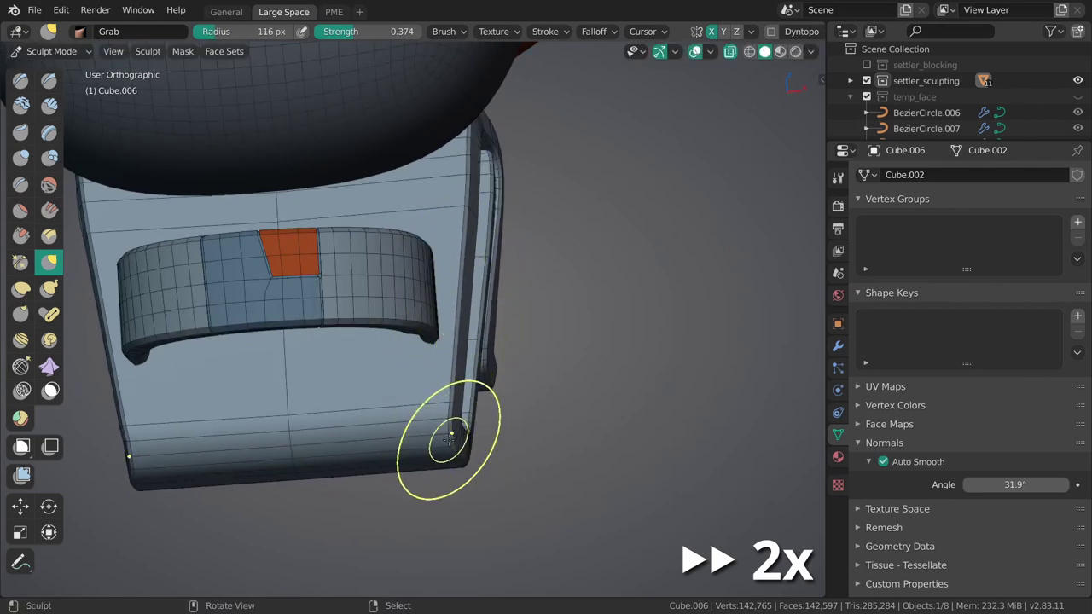
Continue grab-shaping the hook block's side from several angles.
mouse_move(463, 465)
middle_mouse_down()
mouse_move(454, 423)
mouse_move(482, 378)
mouse_move(475, 427)
mouse_move(418, 387)
middle_mouse_up()
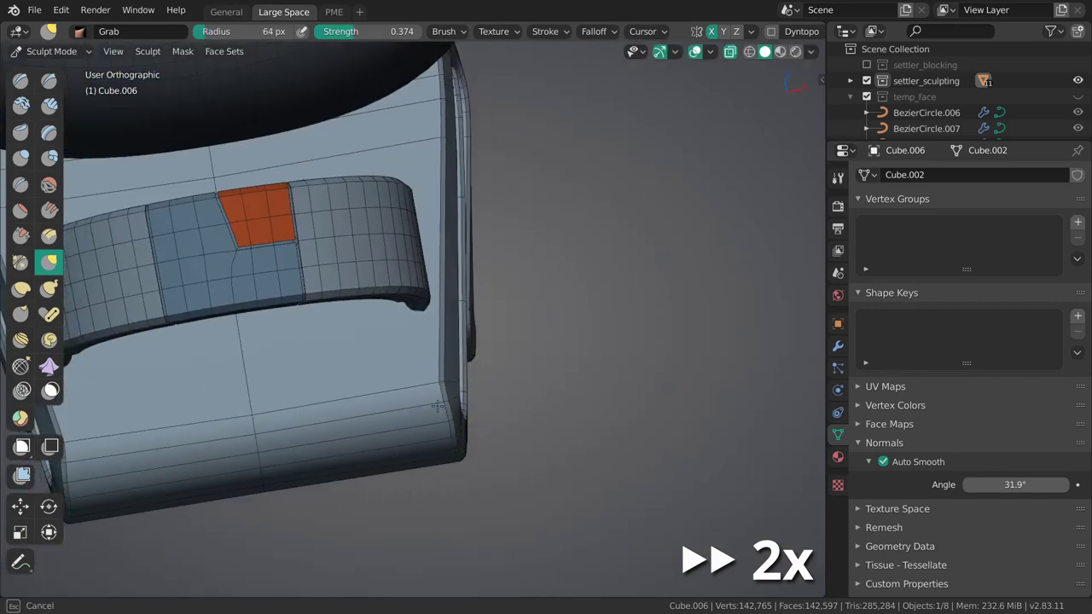
mouse_move(436, 406)
middle_mouse_down()
mouse_move(450, 433)
mouse_move(452, 419)
middle_mouse_up()
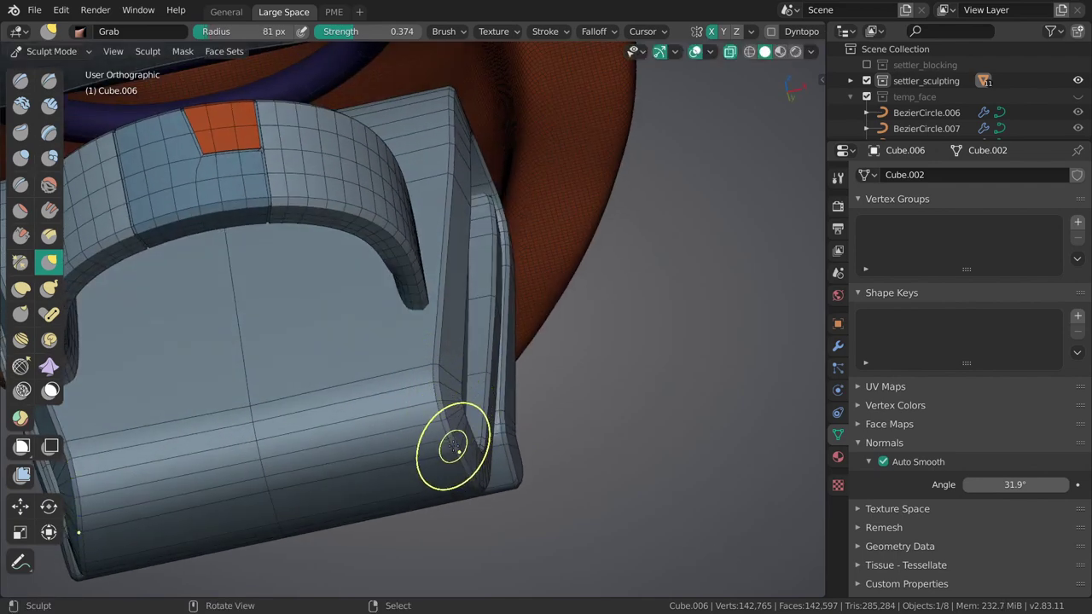
middle_click_drag(464, 465, 450, 423)
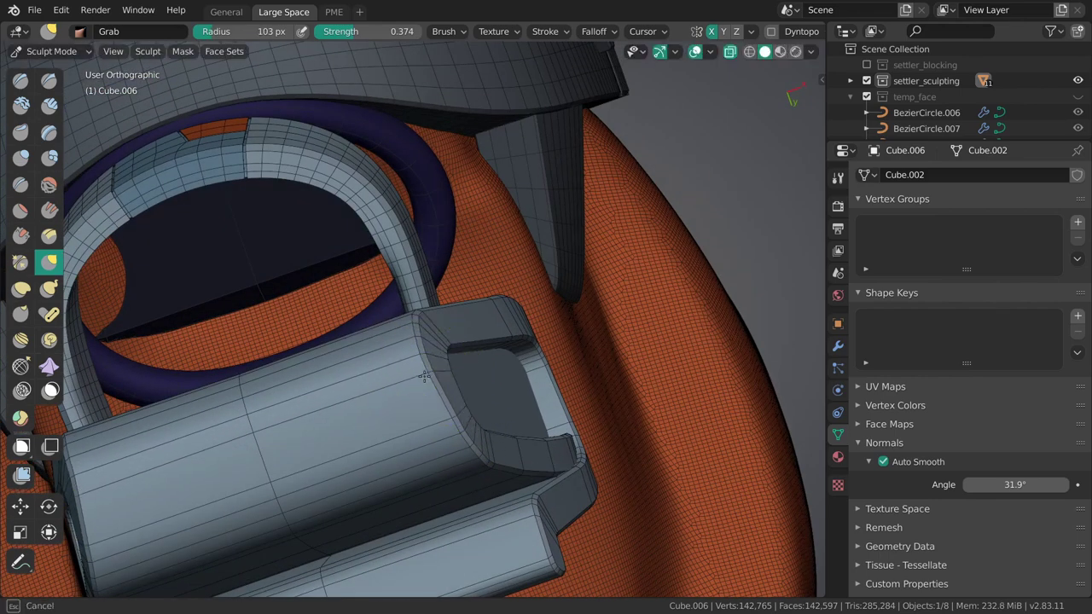
mouse_move(415, 349)
middle_mouse_down()
mouse_move(456, 375)
mouse_move(434, 398)
middle_mouse_up()
mouse_move(463, 451)
middle_mouse_down()
mouse_move(502, 474)
mouse_move(456, 409)
mouse_move(451, 383)
mouse_move(485, 408)
middle_mouse_up()
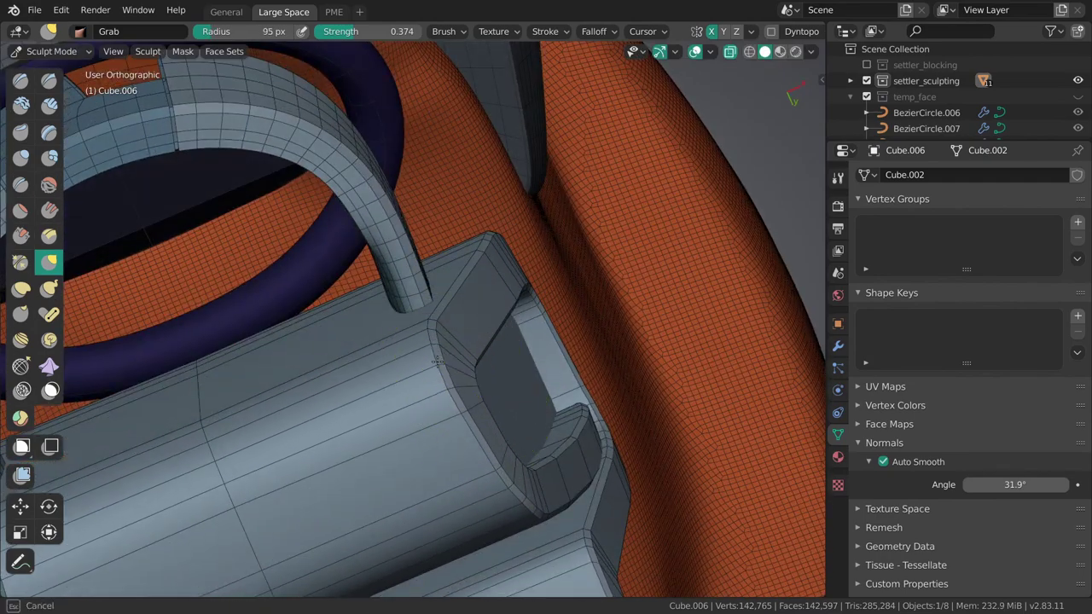
mouse_move(436, 360)
middle_mouse_down()
mouse_move(480, 426)
mouse_move(480, 366)
middle_mouse_up()
mouse_move(470, 427)
middle_mouse_down()
mouse_move(469, 437)
mouse_move(487, 402)
mouse_move(568, 419)
mouse_move(475, 397)
mouse_move(531, 407)
middle_mouse_up()
Shrink the brush radius to 92 px, refine the block, then edit Cube.006.
key("ctrl+Tab")
key("Tab")
key("ctrl+Tab")
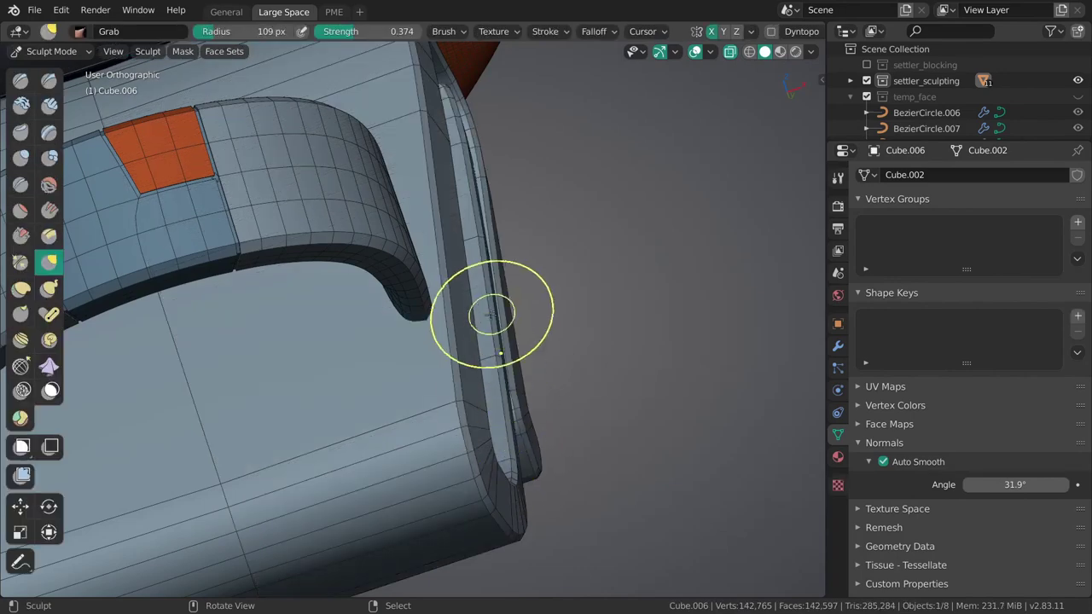
middle_click_drag(483, 471, 476, 274)
middle_click_drag(478, 316, 474, 324)
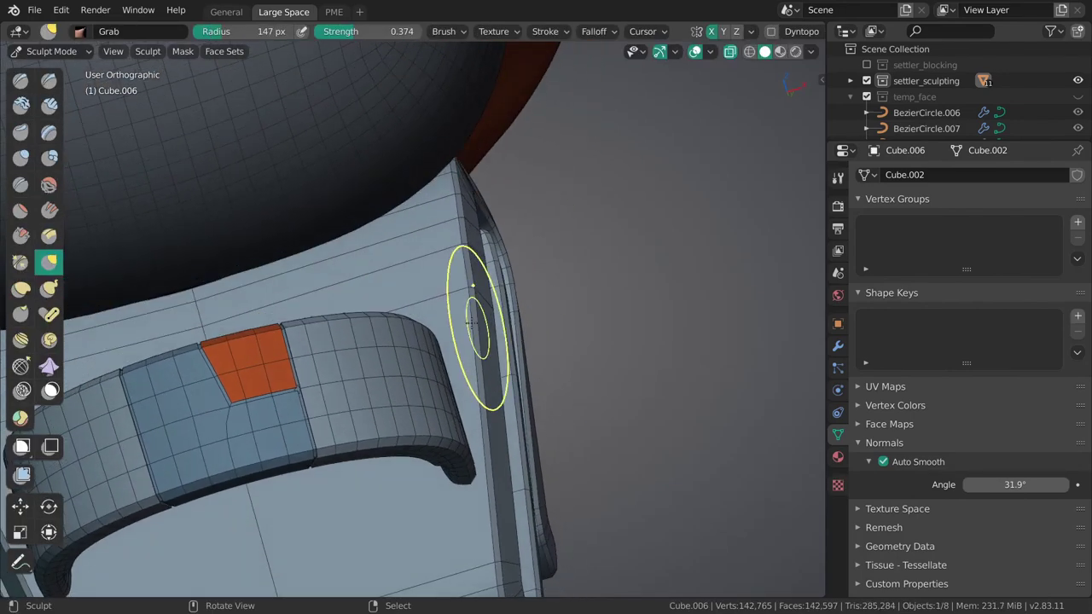
key("f")
left_click(457, 243)
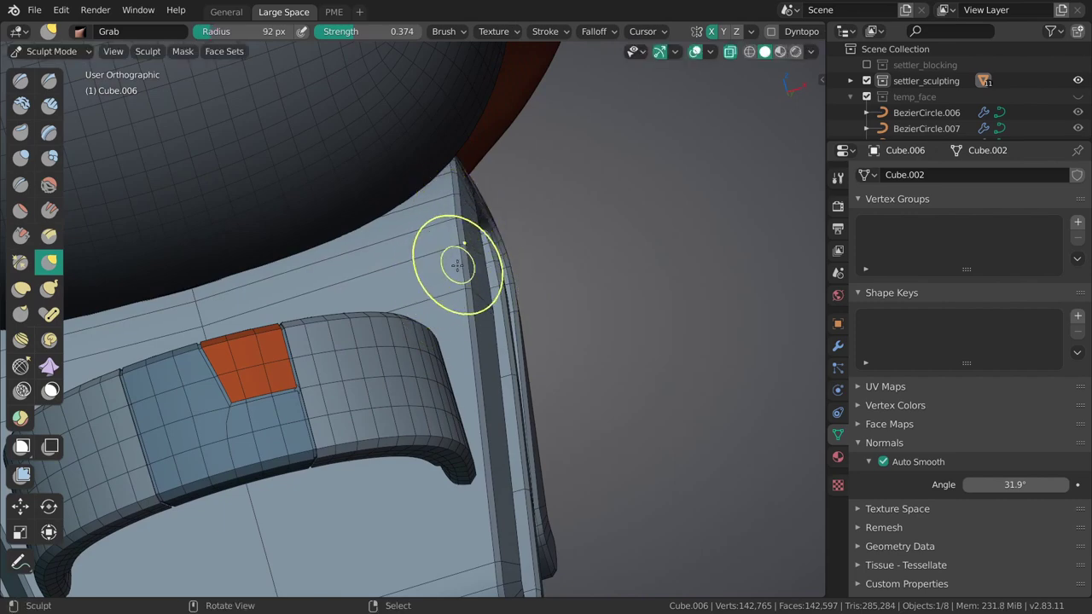
middle_click_drag(457, 265, 467, 160)
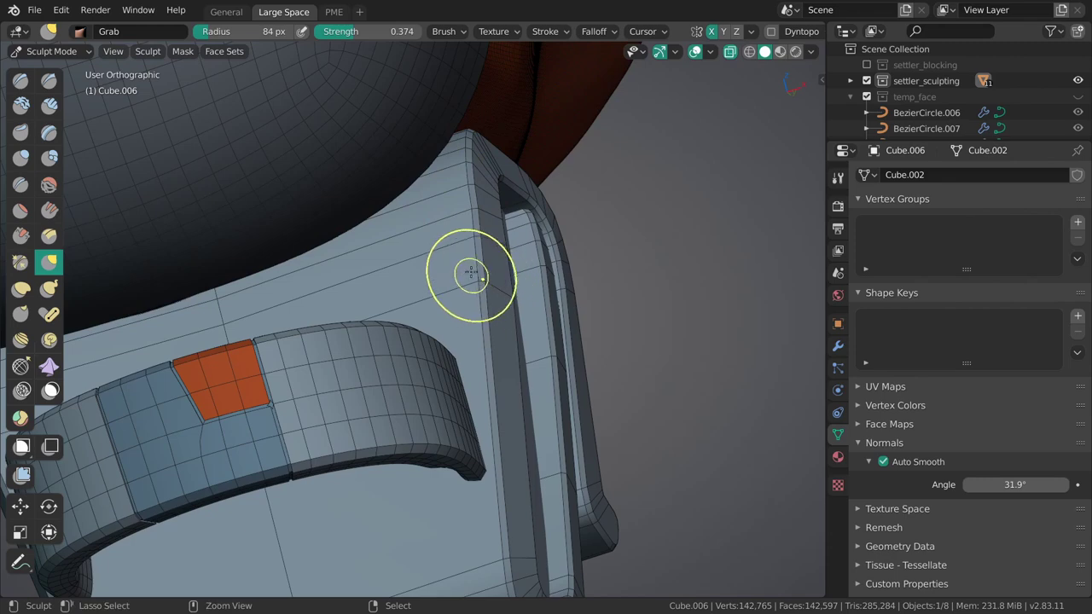
middle_click_drag(471, 273, 465, 247)
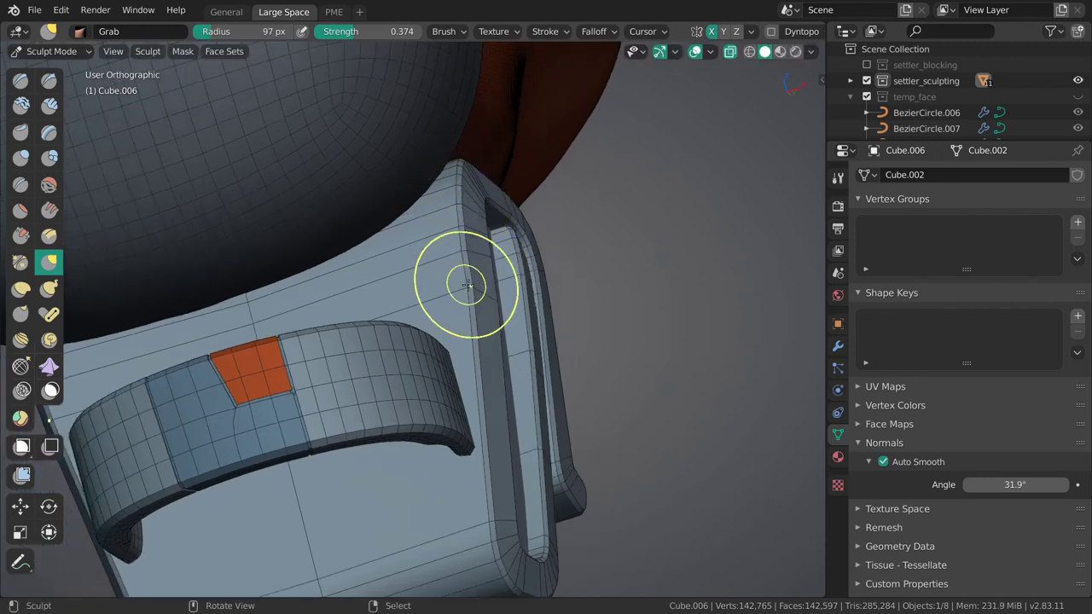
mouse_move(468, 289)
middle_mouse_down()
mouse_move(518, 334)
mouse_move(461, 296)
middle_mouse_up()
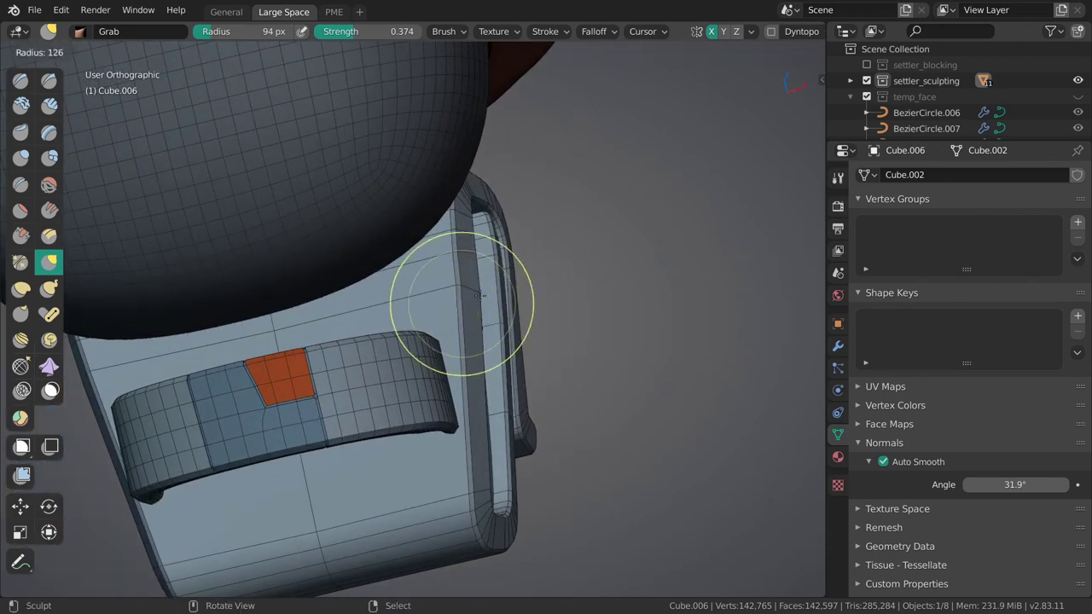
key("Tab")
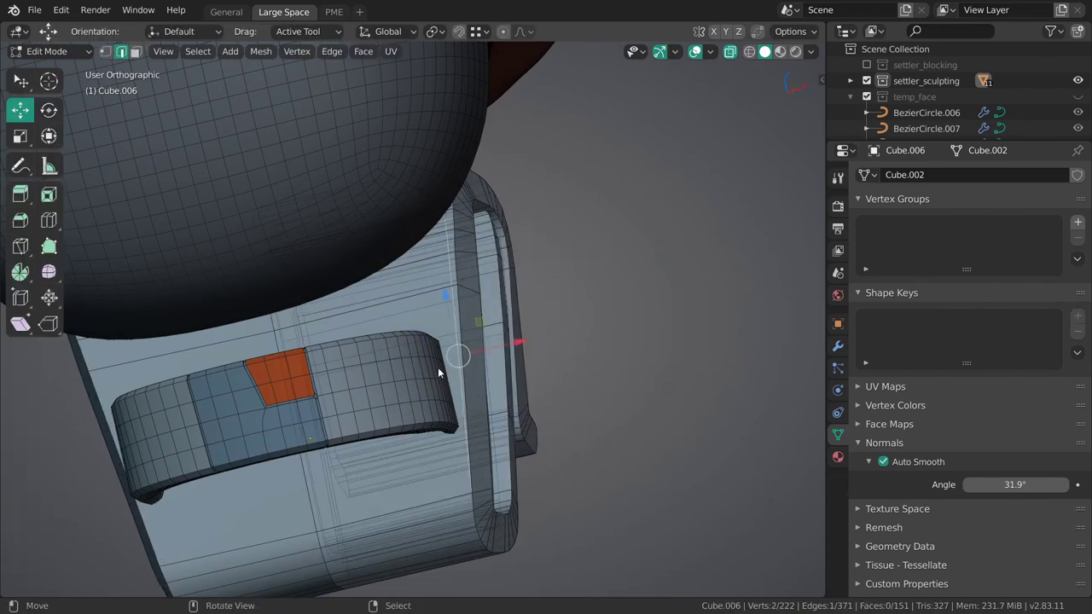
Select the belt band Cylinder.011 and put it into Sculpt Mode with a 257 px brush.
key("ctrl+Tab")
left_click(365, 378)
left_click(427, 357)
key("ctrl+Tab")
left_click(390, 470)
middle_click_drag(446, 317, 436, 342)
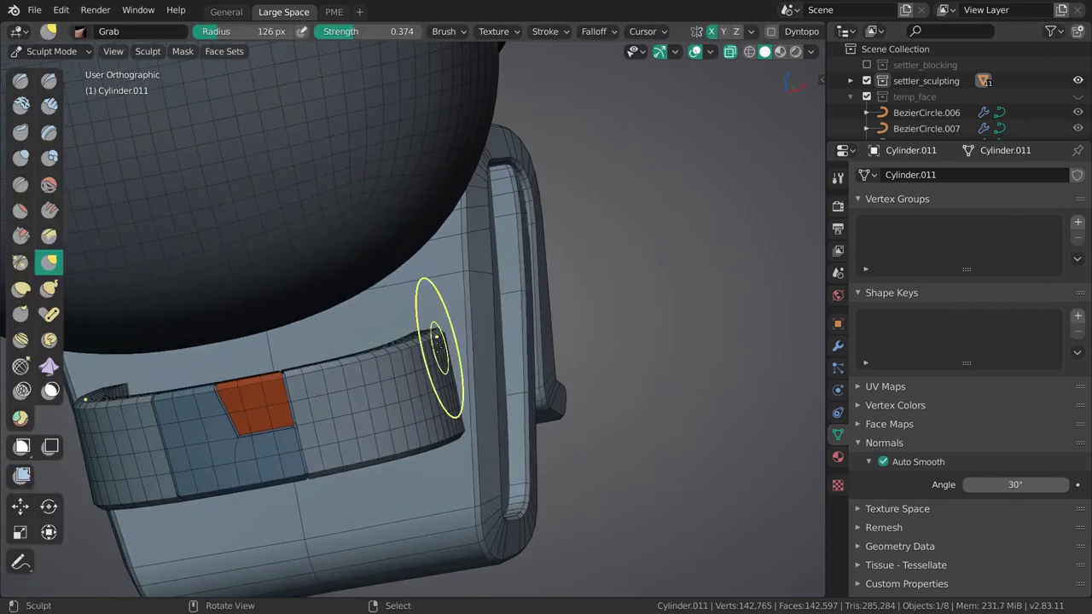
key("f")
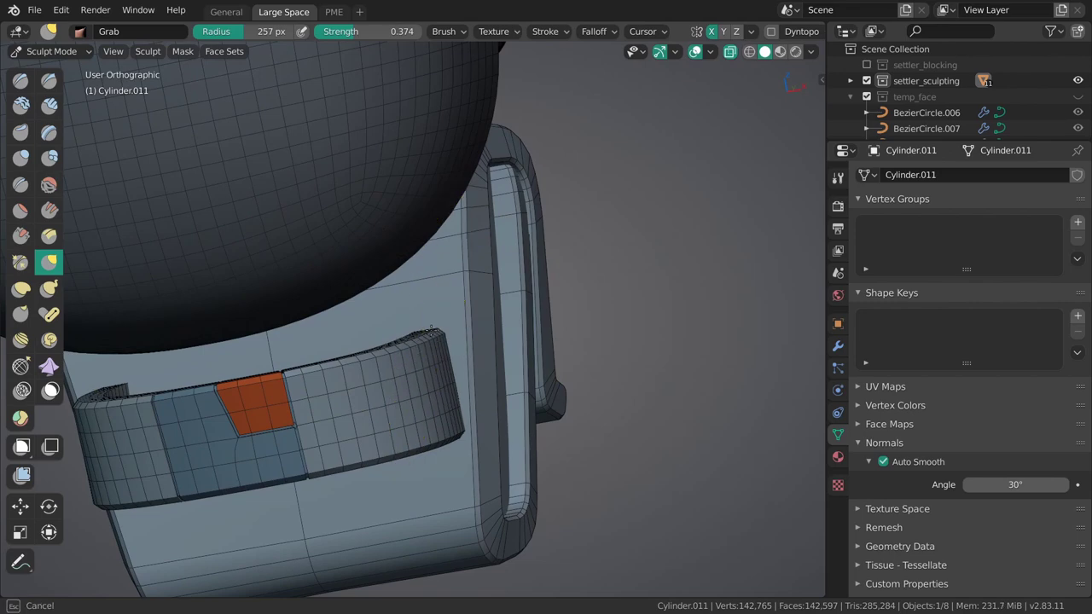
Check the band's transform values in the sidebar, then return it to Sculpt Mode.
key("ctrl+Tab")
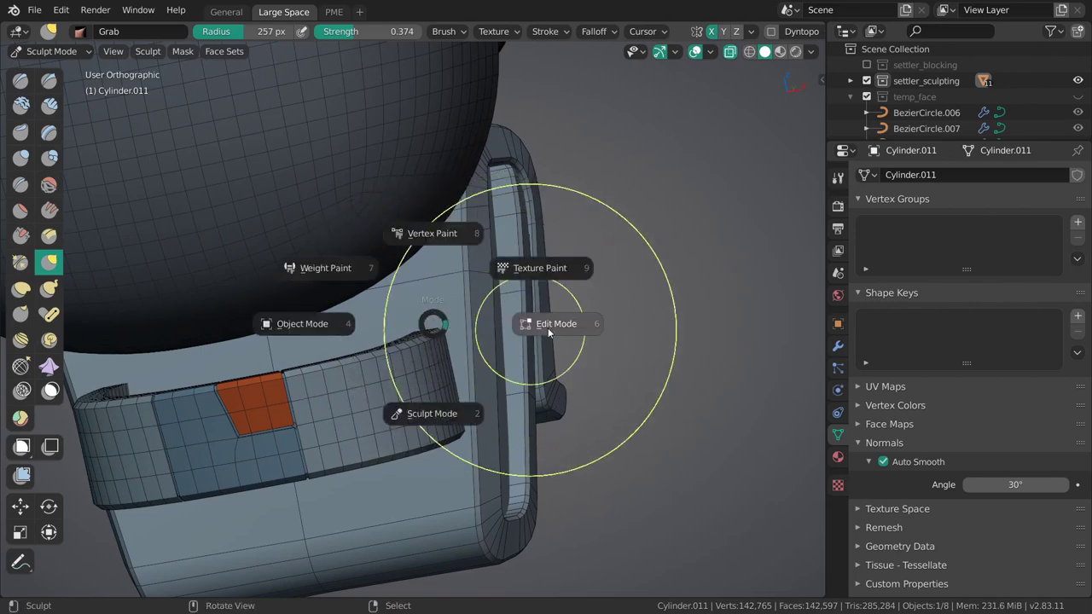
left_click(547, 327)
key("n")
key("ctrl+Tab")
left_click(450, 290)
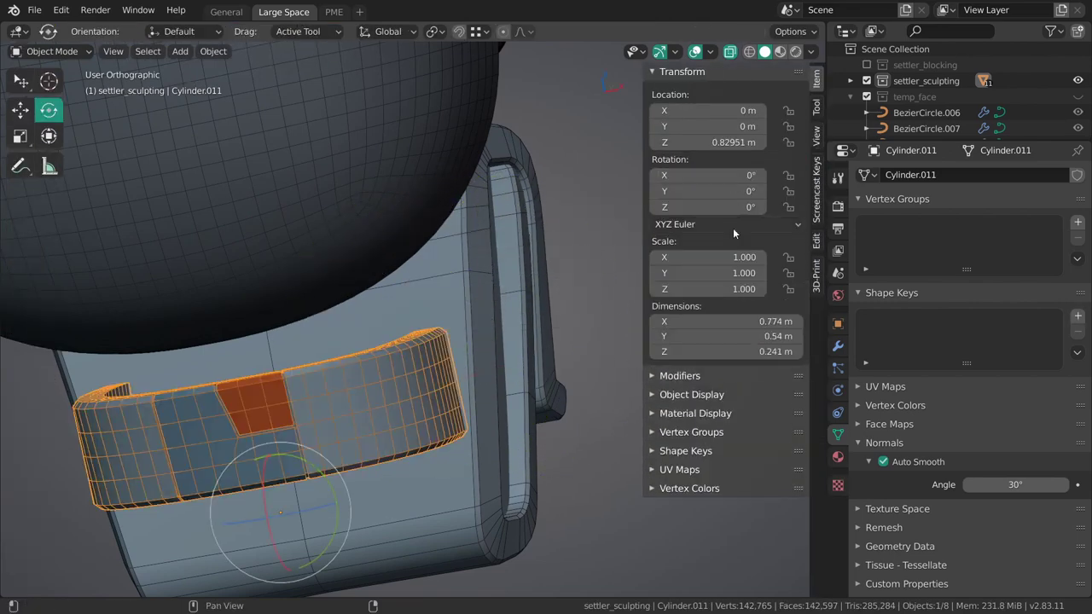
key("n")
key("ctrl+Tab")
left_click(465, 390)
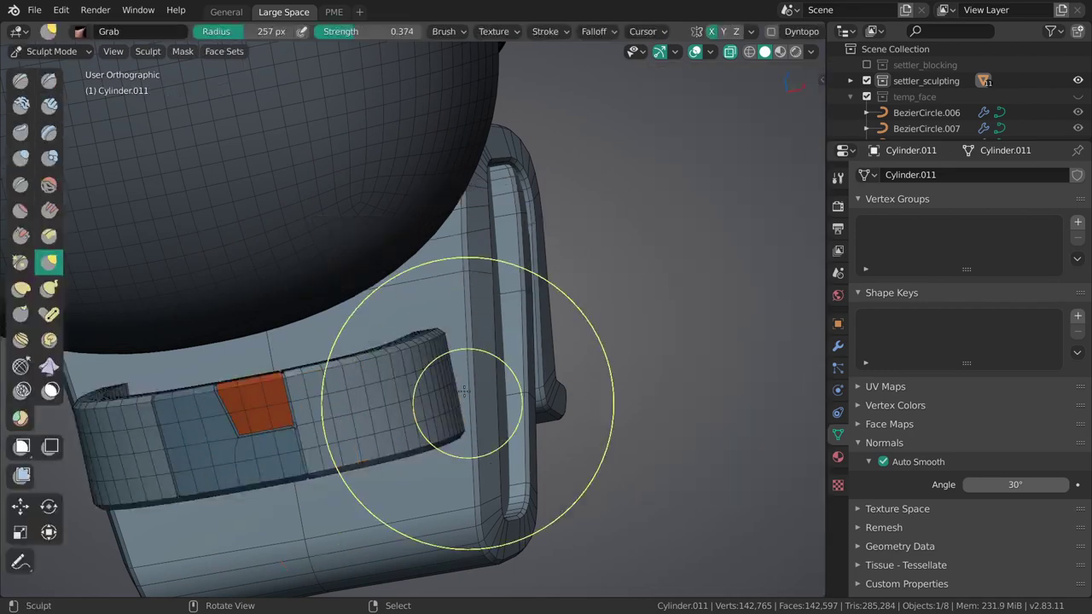
Undo the last grab stroke and set the brush to Smooth falloff with a 355 px radius.
middle_click_drag(441, 337, 420, 315)
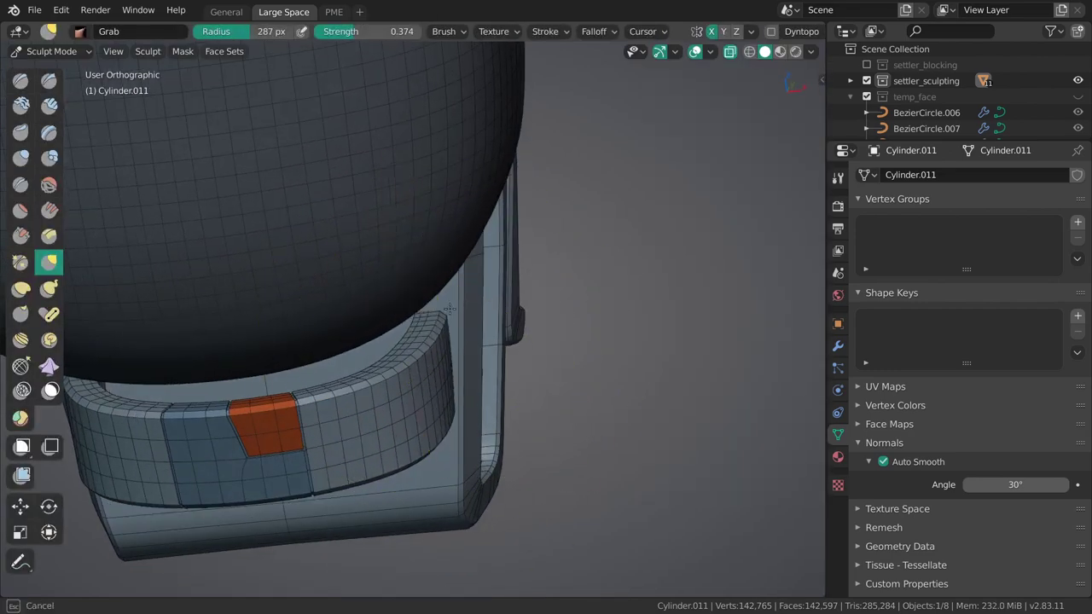
key("ctrl+z")
left_click(593, 32)
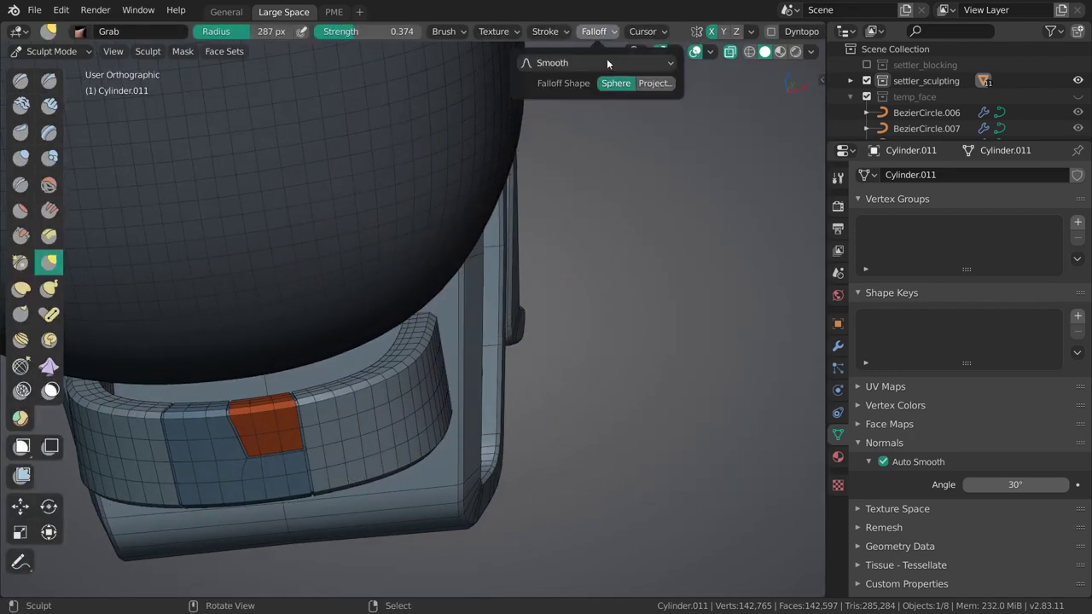
left_click(649, 62)
left_click(553, 183)
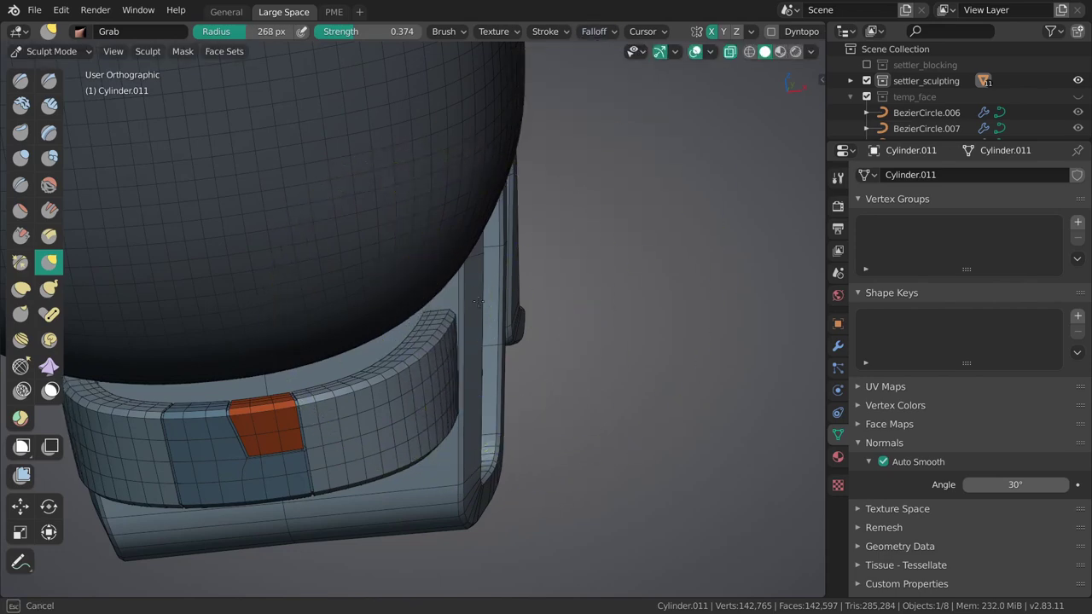
key("f")
left_click(424, 305)
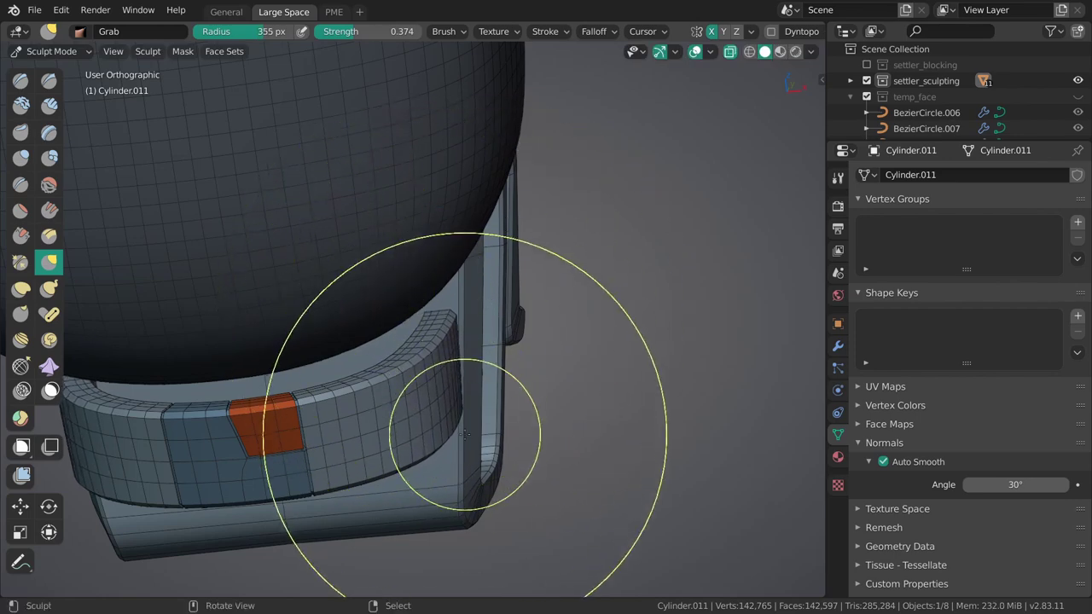
mouse_move(409, 385)
middle_mouse_down()
mouse_move(439, 390)
mouse_move(436, 314)
mouse_move(482, 462)
mouse_move(454, 345)
mouse_move(565, 358)
middle_mouse_up()
Crease the band's selected edges, then return to Object Mode.
key("Tab")
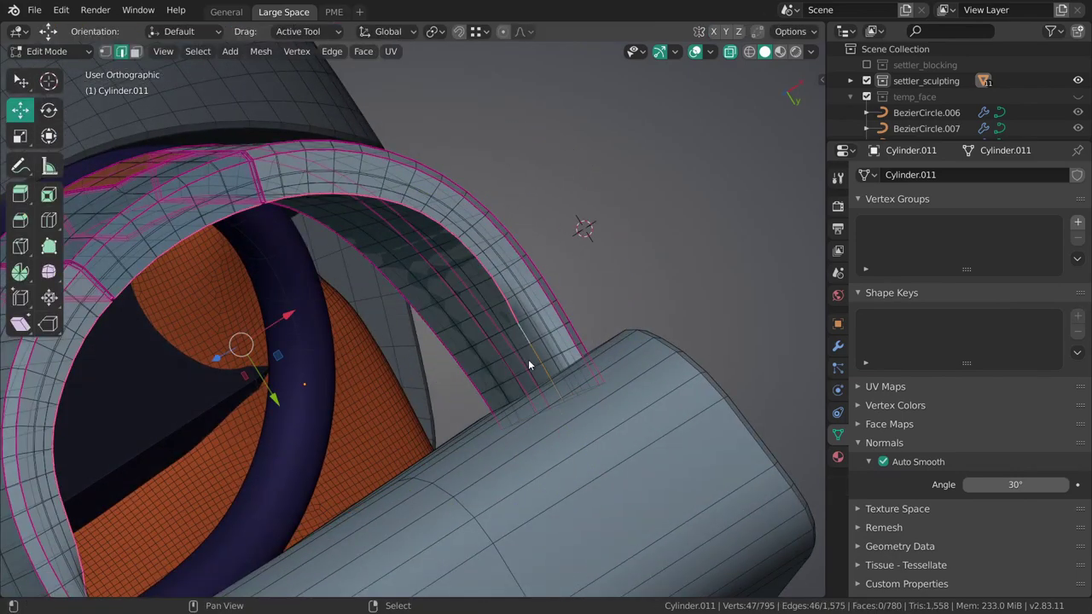
key("shift+e")
left_click(541, 341)
middle_click_drag(540, 341, 476, 346)
key("ctrl+Tab")
left_click(476, 347)
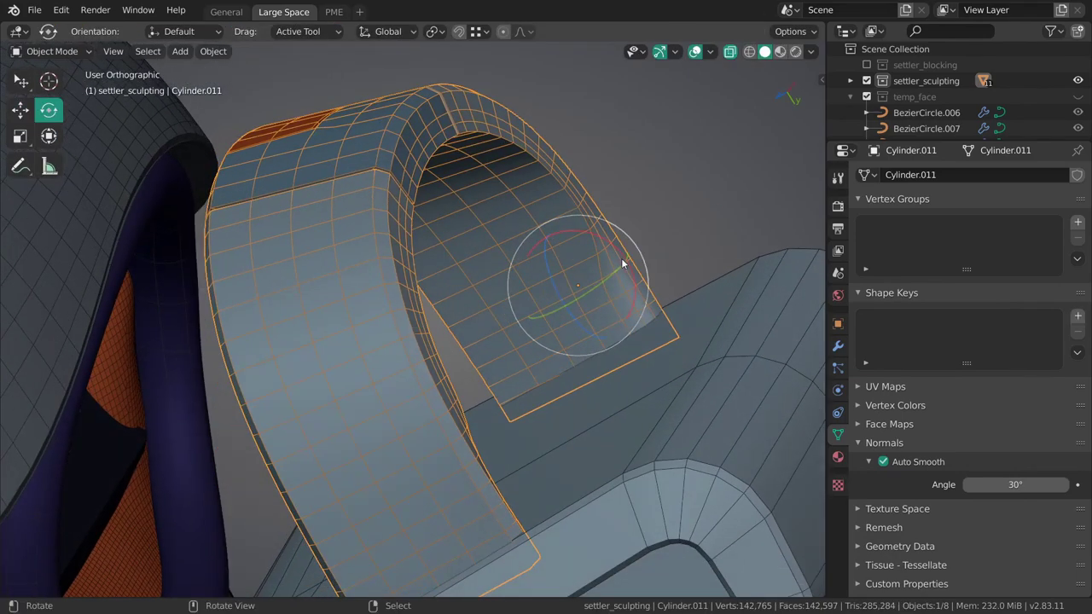
mouse_move(622, 261)
middle_mouse_down()
mouse_move(478, 383)
mouse_move(555, 317)
mouse_move(519, 373)
middle_mouse_up()
Select a face loop across the arch and inspect it before going back to Object Mode.
key("Tab")
mouse_move(509, 316)
middle_mouse_down()
mouse_move(502, 298)
mouse_move(454, 383)
middle_mouse_up()
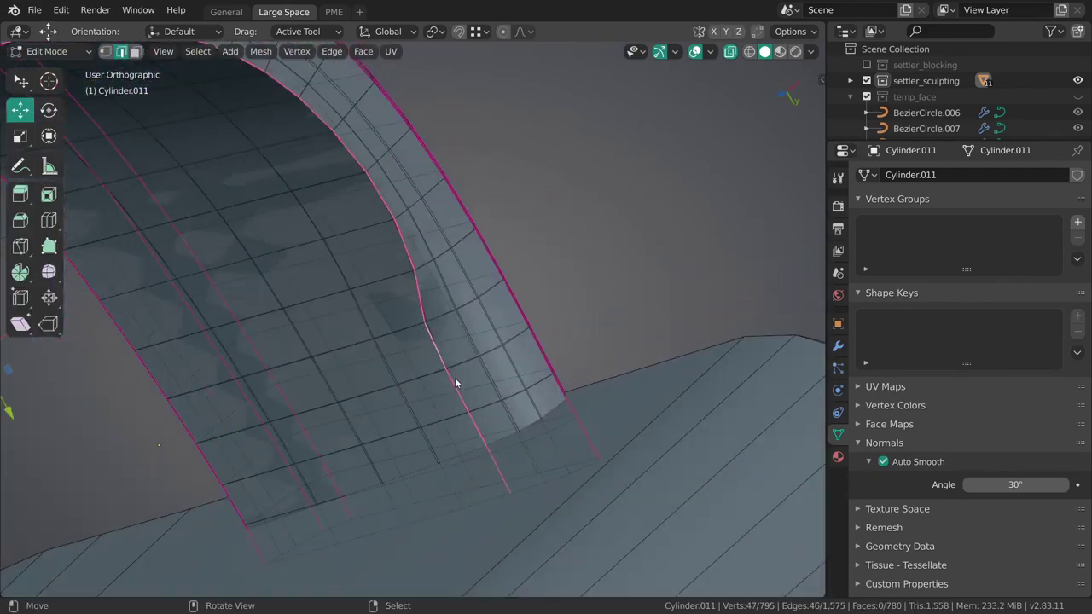
scroll(452, 287, "down", 5)
left_click(492, 294, "alt")
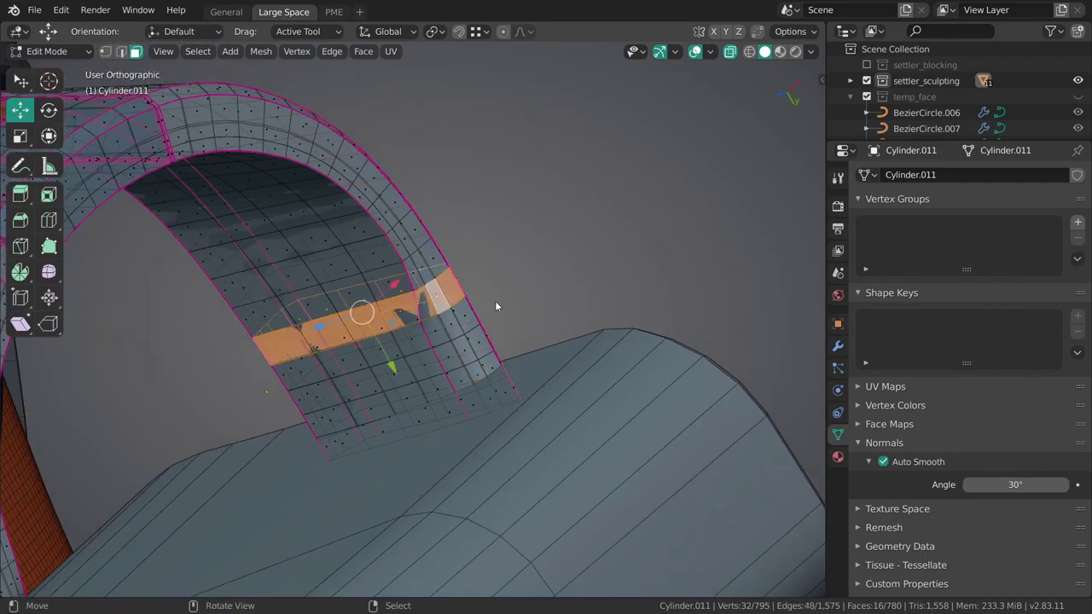
mouse_move(495, 300)
middle_mouse_down()
mouse_move(500, 373)
mouse_move(391, 358)
mouse_move(526, 257)
mouse_move(598, 338)
mouse_move(539, 334)
mouse_move(559, 300)
middle_mouse_up()
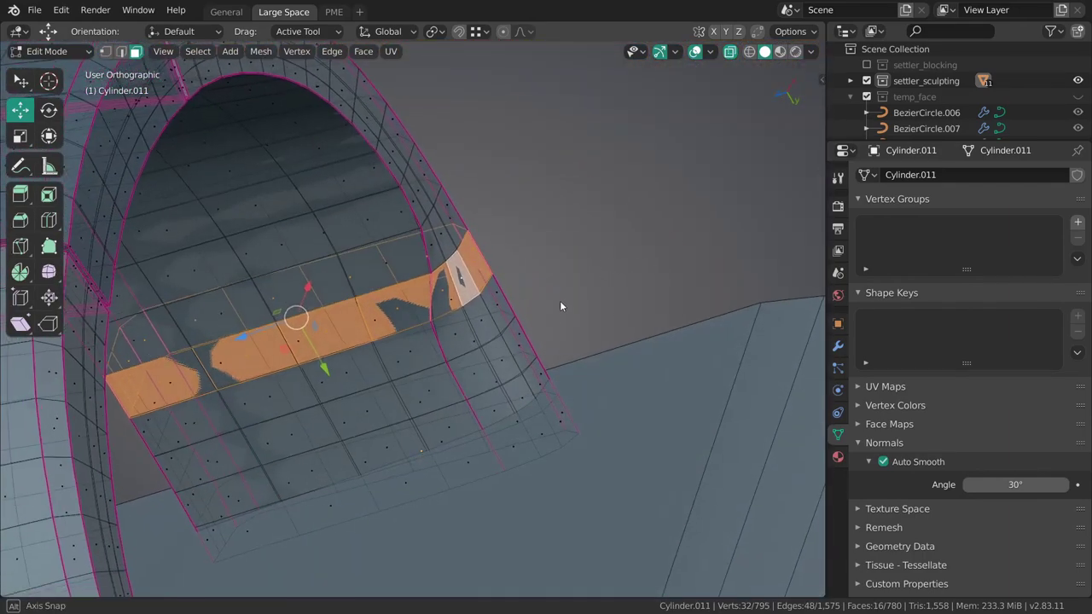
scroll(560, 300, "down", 3)
mouse_move(524, 383)
middle_mouse_down()
mouse_move(529, 297)
mouse_move(409, 378)
mouse_move(489, 365)
mouse_move(584, 191)
mouse_move(493, 290)
mouse_move(561, 321)
mouse_move(523, 300)
mouse_move(378, 377)
middle_mouse_up()
key("ctrl+Tab")
left_click(377, 396)
scroll(493, 290, "up", 4)
In edge select mode, dissolve two edge loops on the arch.
key("Tab")
key("2")
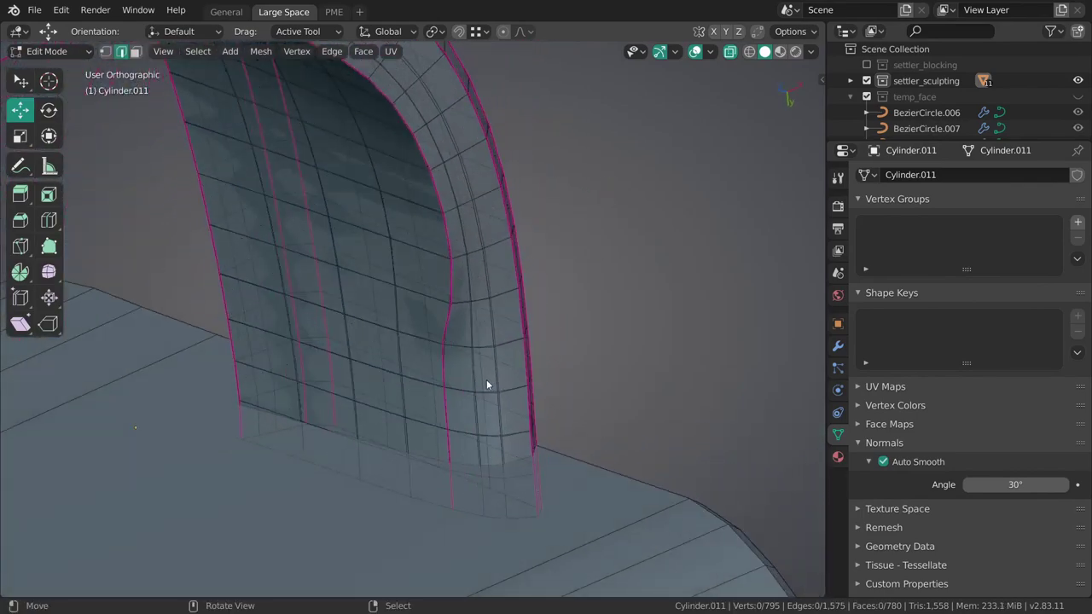
left_click(477, 365, "alt")
left_click(503, 376, "alt+shift")
mouse_move(502, 376)
middle_mouse_down()
mouse_move(451, 321)
mouse_move(502, 290)
mouse_move(509, 328)
mouse_move(480, 390)
mouse_move(448, 388)
mouse_move(516, 443)
middle_mouse_up()
key("ctrl+x")
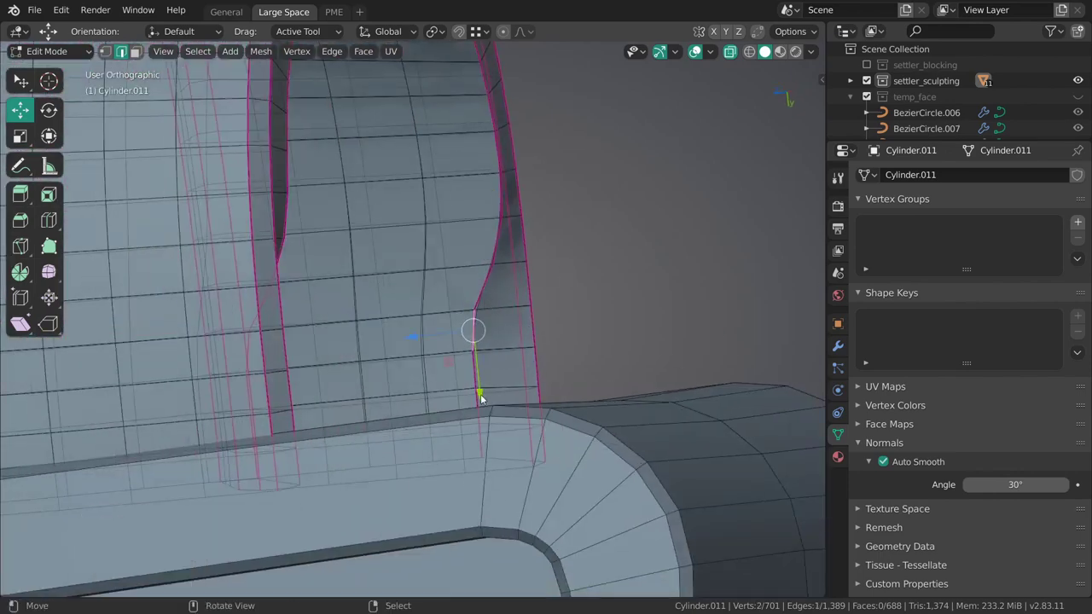
Move an edge path along the arch side and flatten the edge at the kink.
left_click(480, 390, "ctrl")
key("g")
left_click(487, 398)
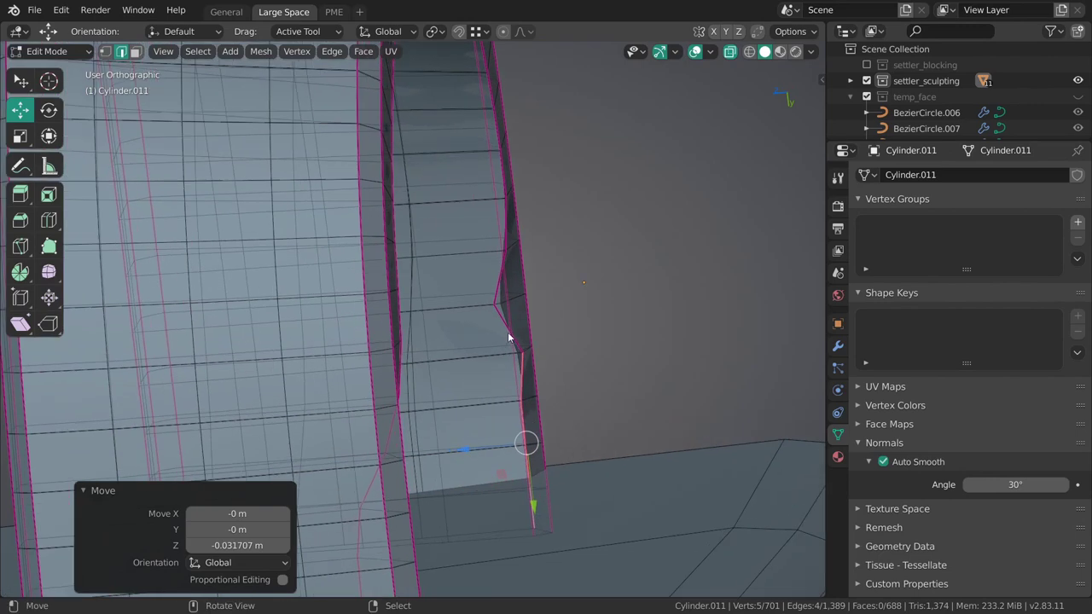
left_click(511, 334)
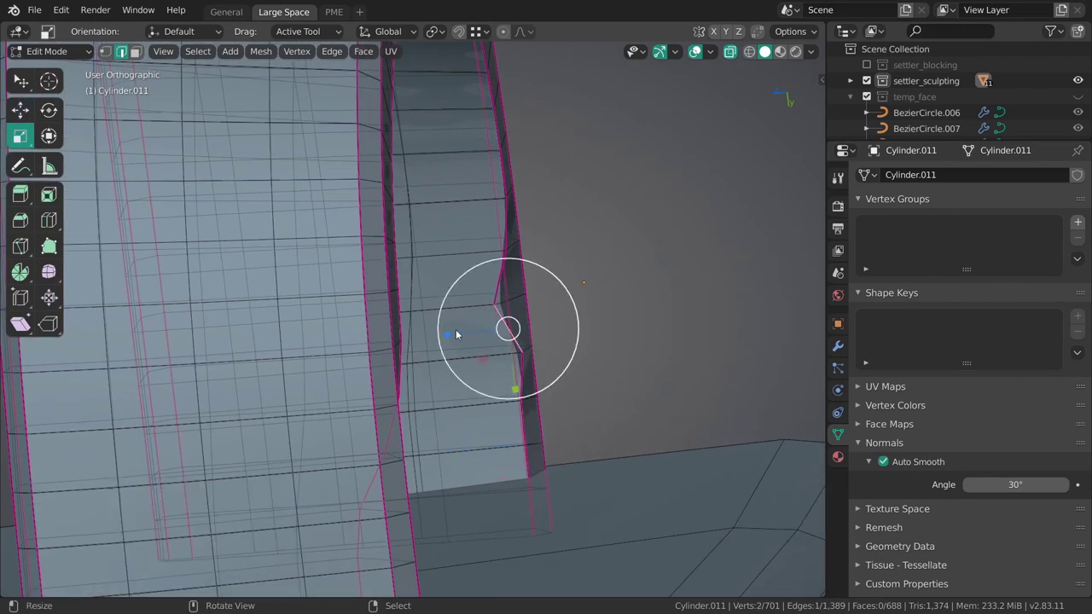
left_click_drag(456, 334, 489, 334)
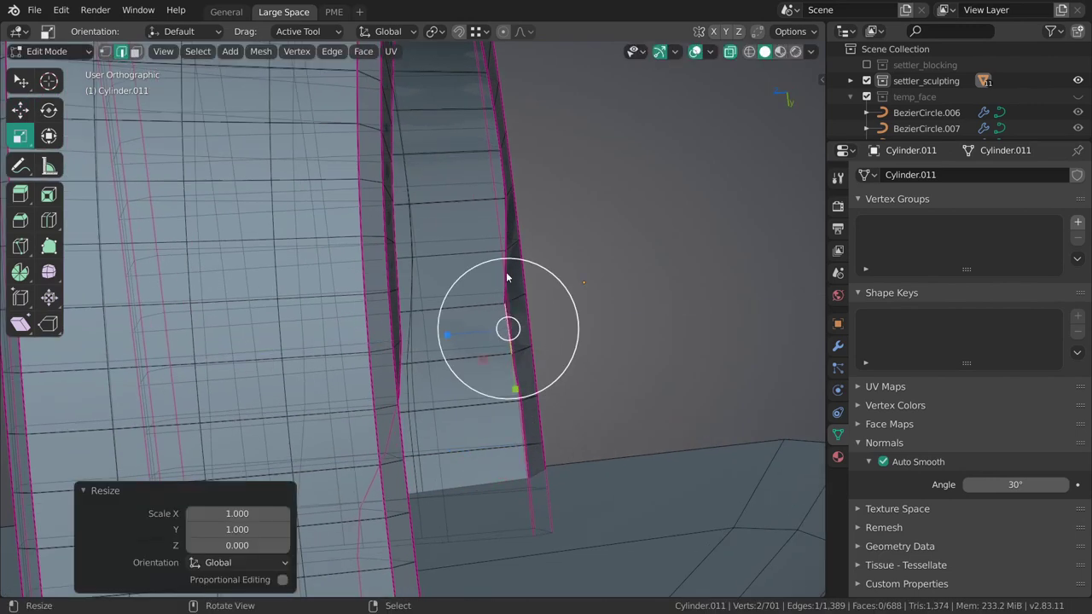
Select the shortest edge path on the strap and scale it to zero height on Z.
left_click(502, 178)
left_click(529, 500, "ctrl")
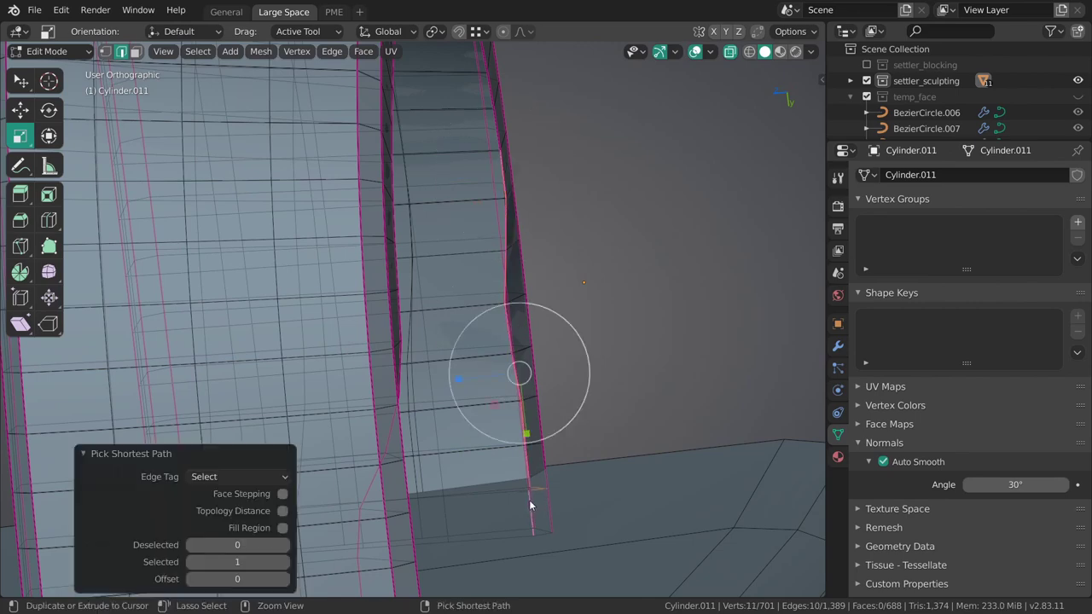
middle_click_drag(529, 500, 487, 444)
left_click(506, 469)
left_click(505, 514)
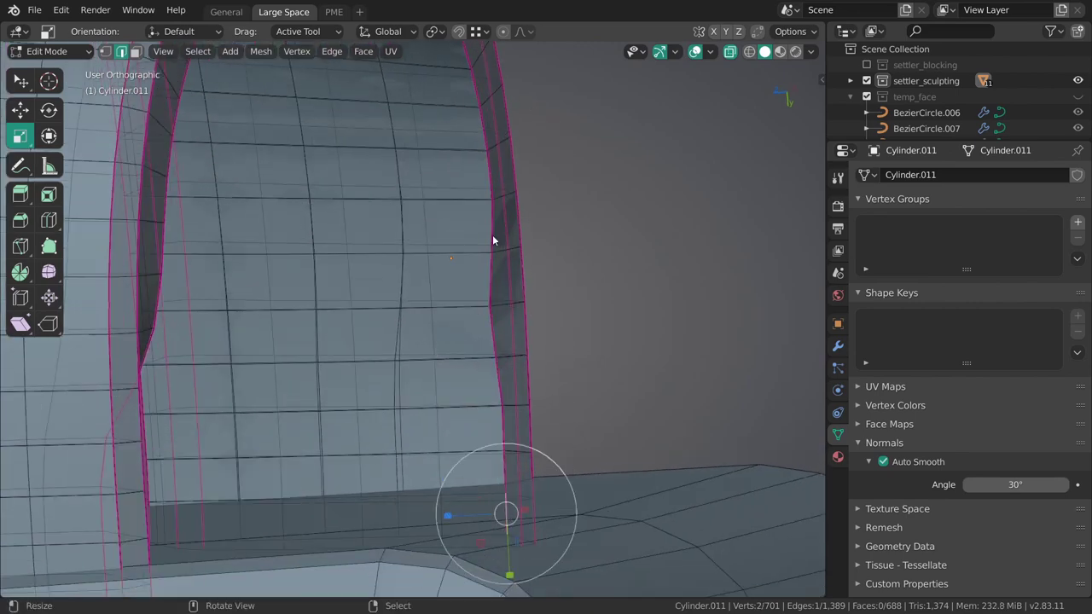
left_click(490, 182, "ctrl")
left_click_drag(458, 347, 447, 351)
type("0")
middle_click_drag(447, 351, 469, 352)
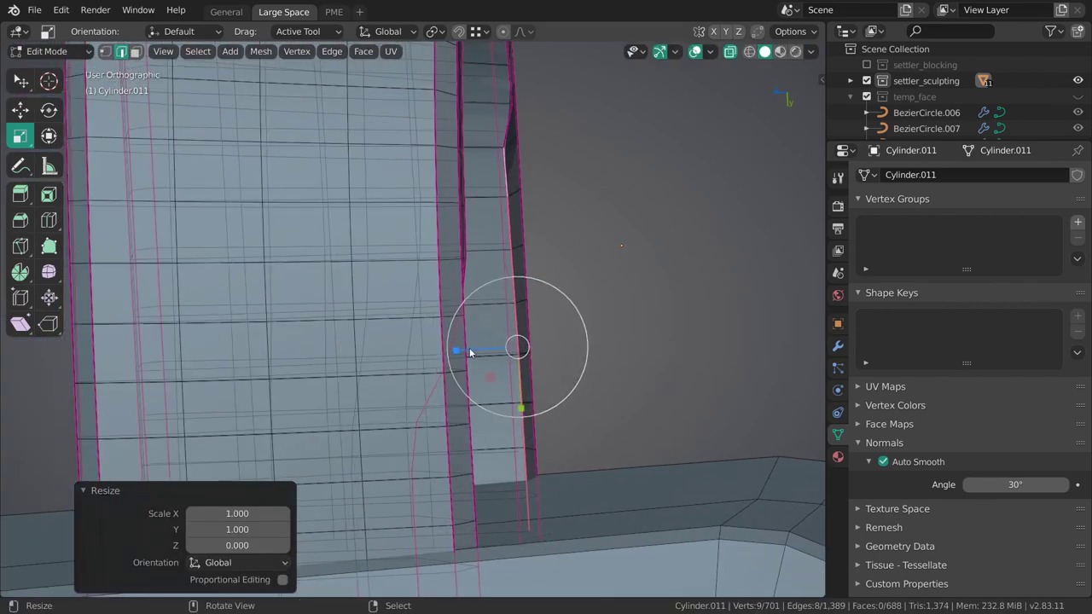
Lower the flattened edges slightly, about 0.0068 m along Z, then deselect all.
left_click_drag(463, 352, 474, 347)
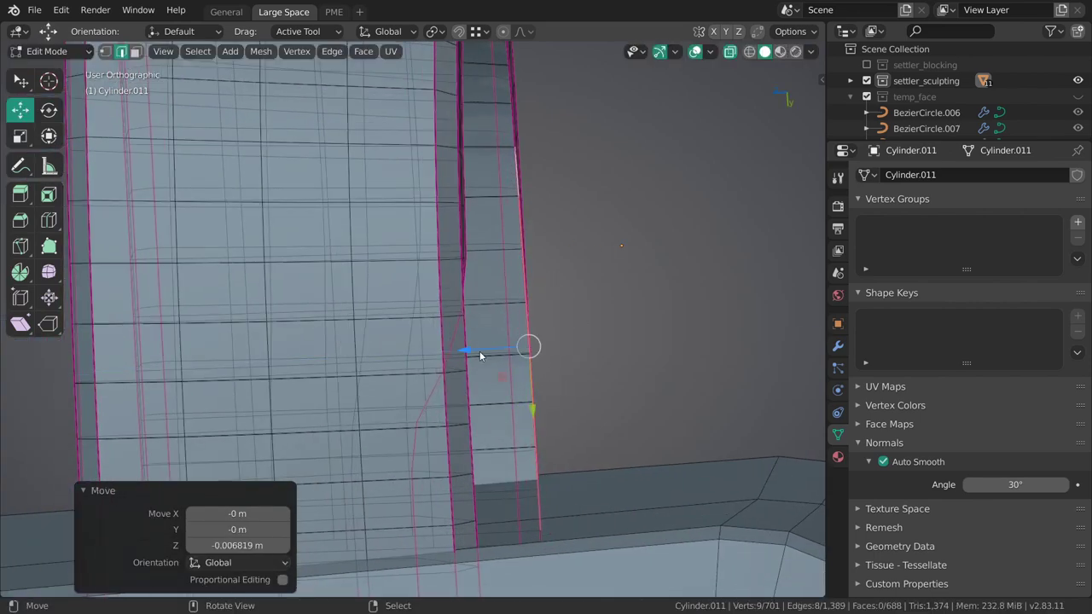
mouse_move(529, 343)
middle_mouse_down()
mouse_move(501, 324)
mouse_move(414, 385)
mouse_move(573, 385)
mouse_move(544, 345)
middle_mouse_up()
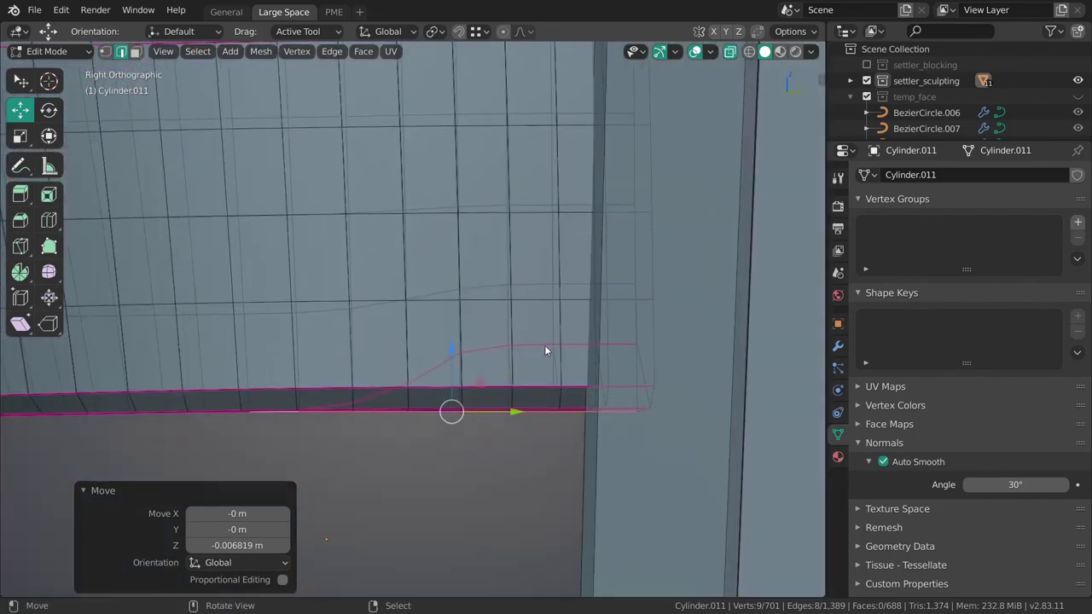
key("alt+a")
left_click(331, 409)
mouse_move(331, 409)
middle_mouse_down()
mouse_move(364, 373)
mouse_move(346, 467)
mouse_move(397, 458)
middle_mouse_up()
Select the belt, pick its linked faces in Edit Mode and delete those faces.
key("Tab")
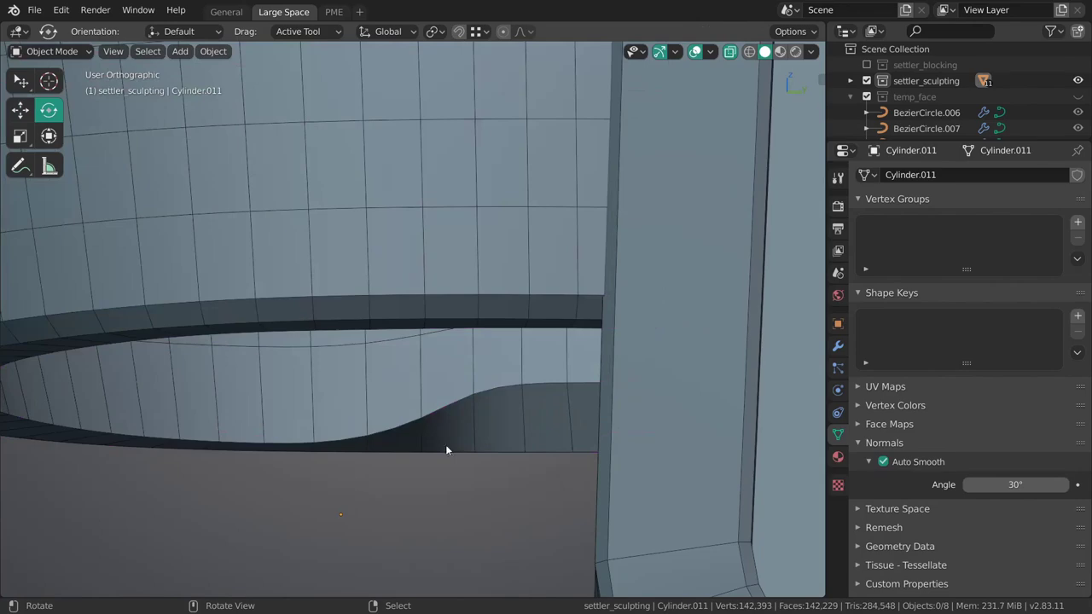
scroll(445, 444, "down", 3)
left_click(439, 382)
scroll(422, 427, "up", 3)
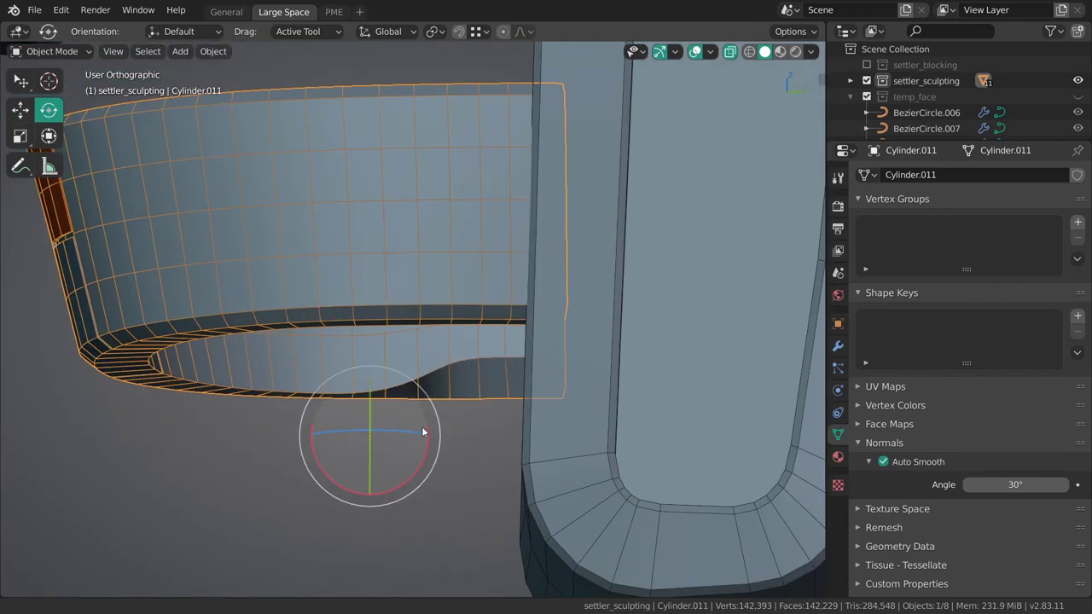
key("Tab")
left_click(362, 407)
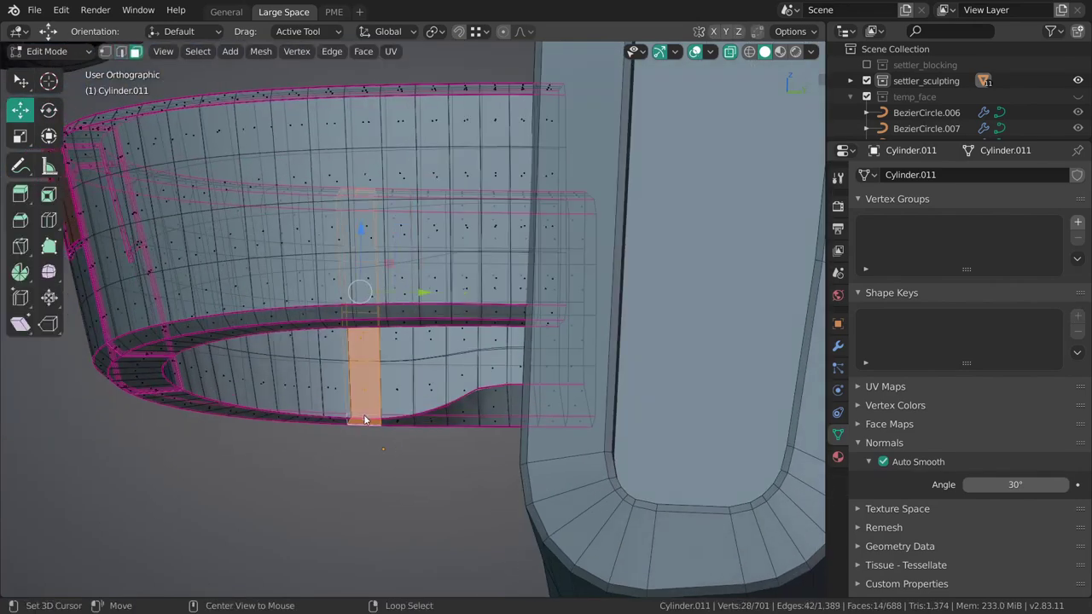
key("x")
left_click(362, 412)
key("l")
key("x")
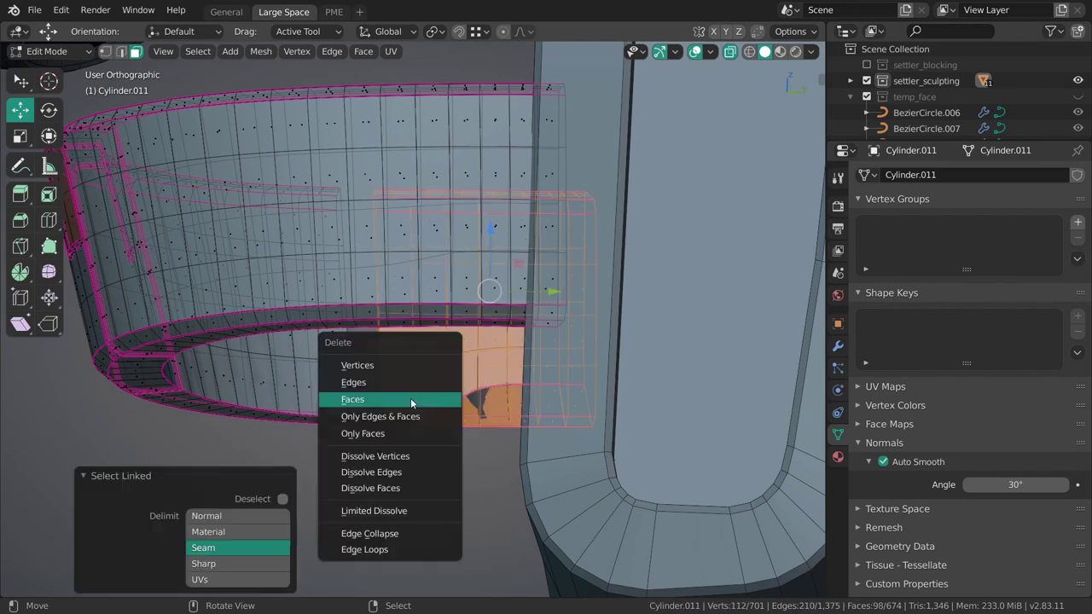
left_click(415, 401)
middle_click_drag(414, 401, 430, 409, "alt")
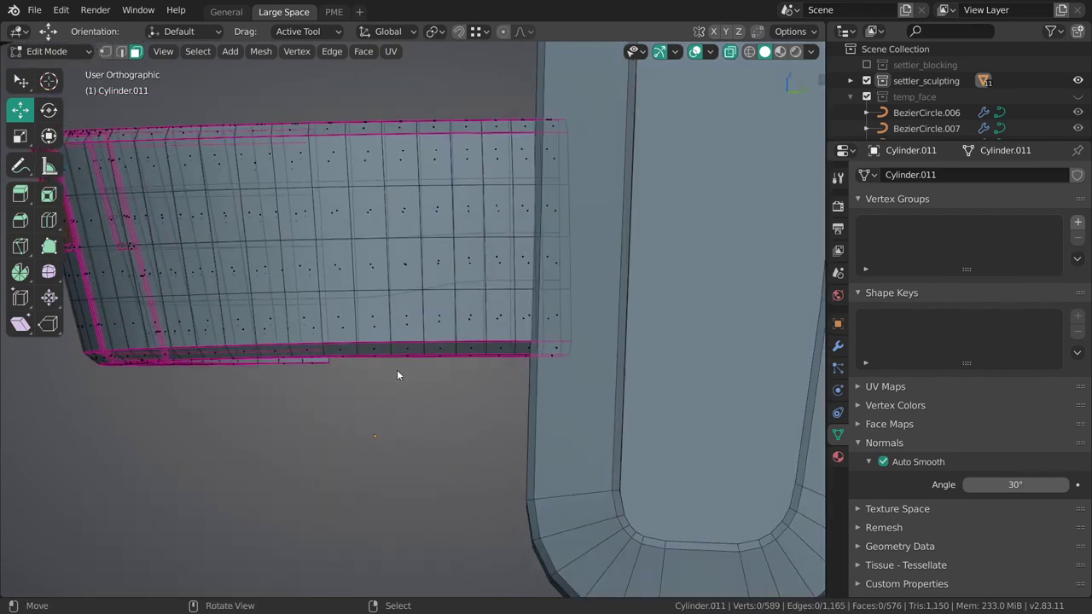
Select linked belt faces, reveal the hidden faces, and view the belt from the front.
left_click(340, 295, "alt")
key("l")
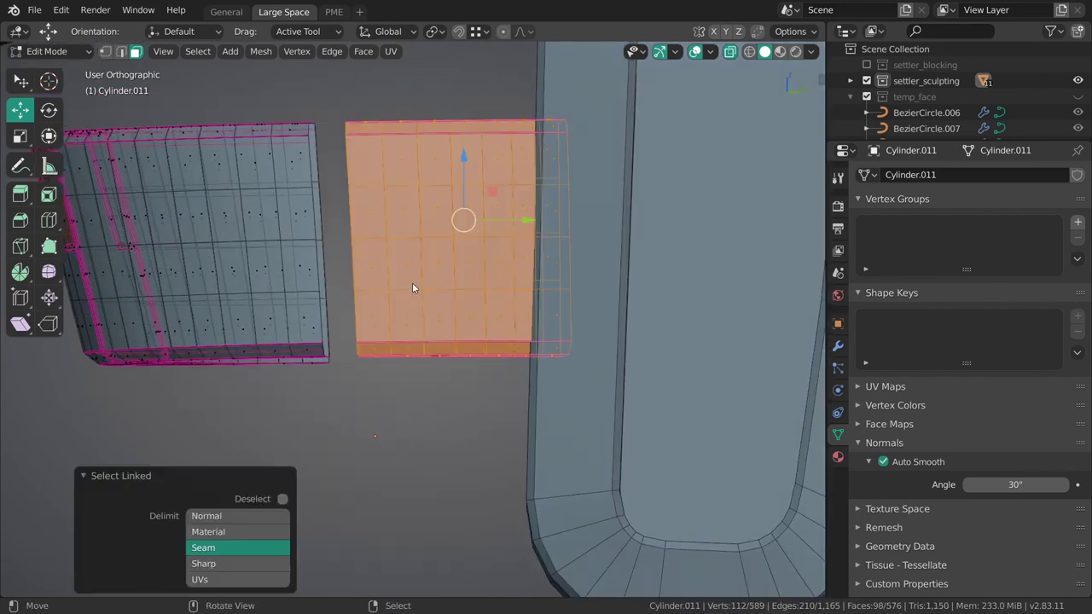
key("alt+h")
mouse_move(413, 284)
middle_mouse_down()
mouse_move(454, 371)
mouse_move(389, 341)
middle_mouse_up()
key("KP_1")
scroll(433, 369, "down", 3)
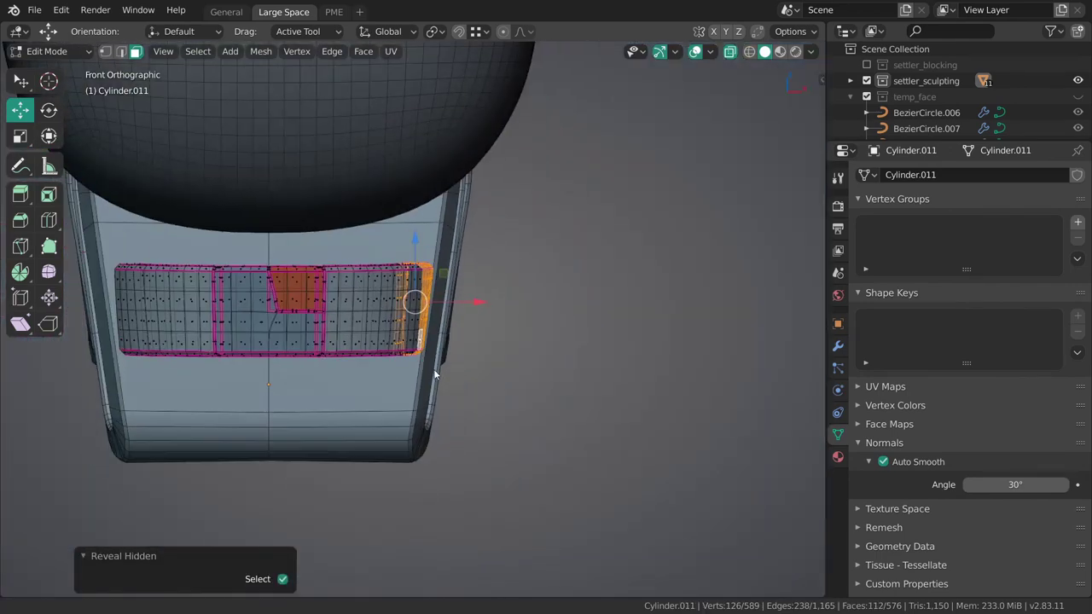
scroll(493, 347, "down", 2)
key("Tab")
Snap the 3D cursor to the selected faces.
key("shift+s")
left_click(454, 392)
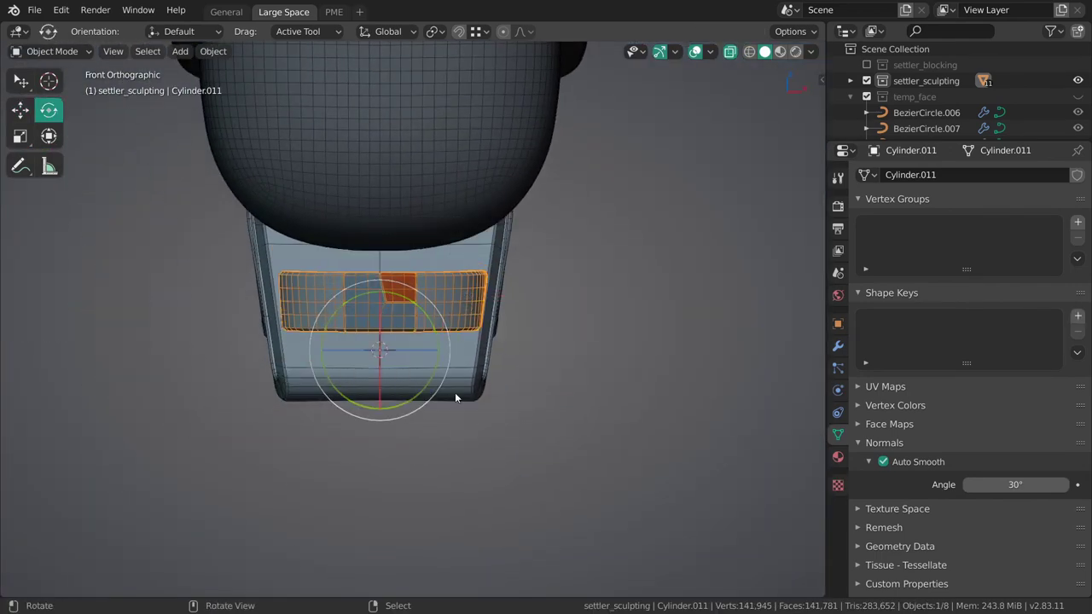
scroll(385, 365, "up", 2)
scroll(459, 400, "up", 3)
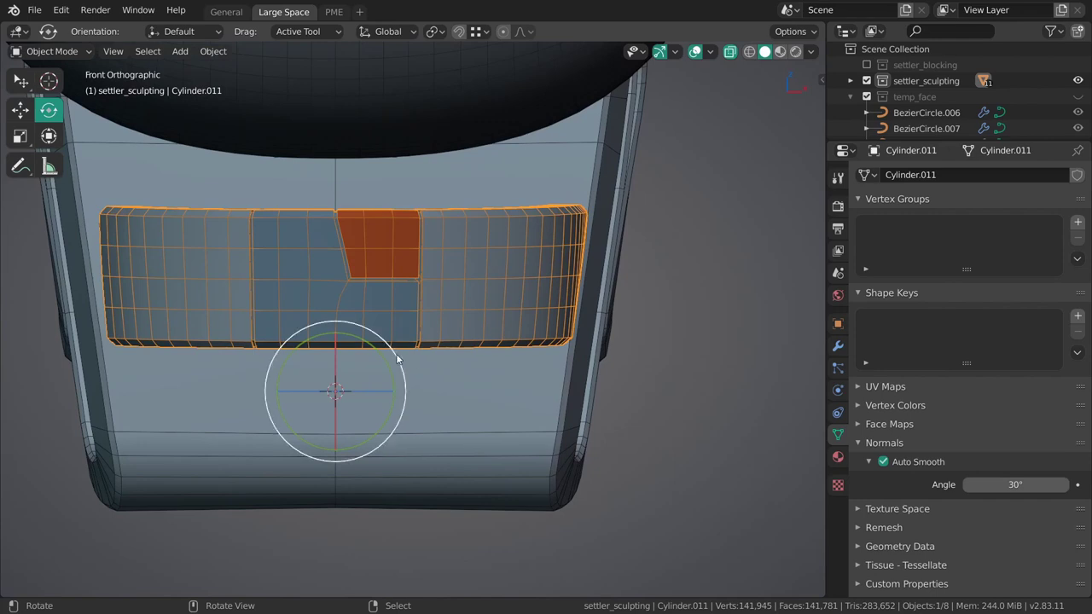
Duplicate the belt's right-end faces, mirror them across X about the 3D cursor, and recalculate normals.
key("Tab")
middle_click_drag(515, 348, 529, 358, "shift")
key("shift+d")
key("Escape")
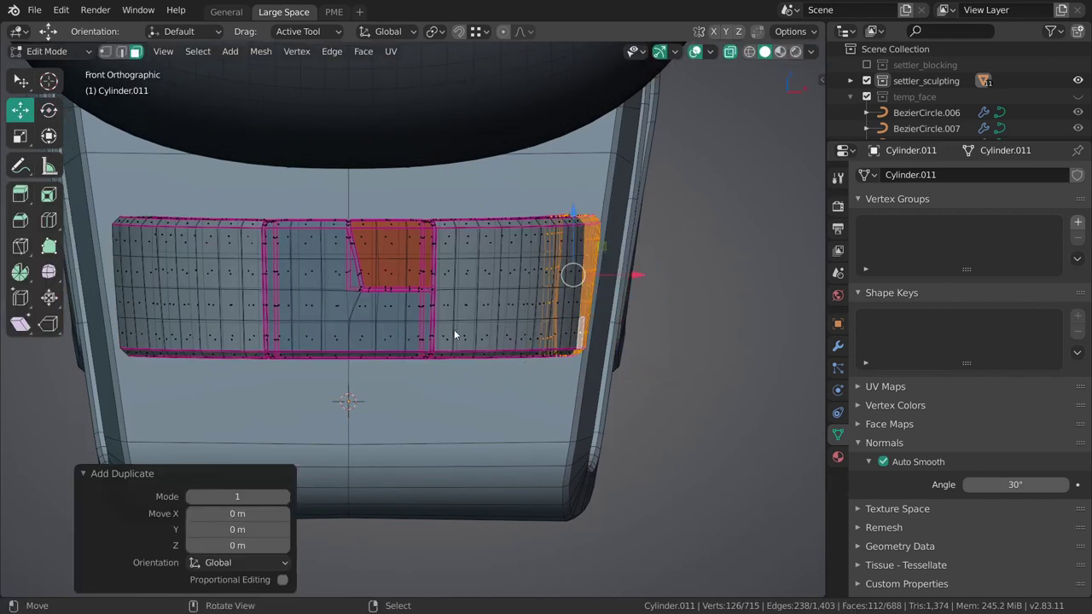
key("period")
left_click(556, 326)
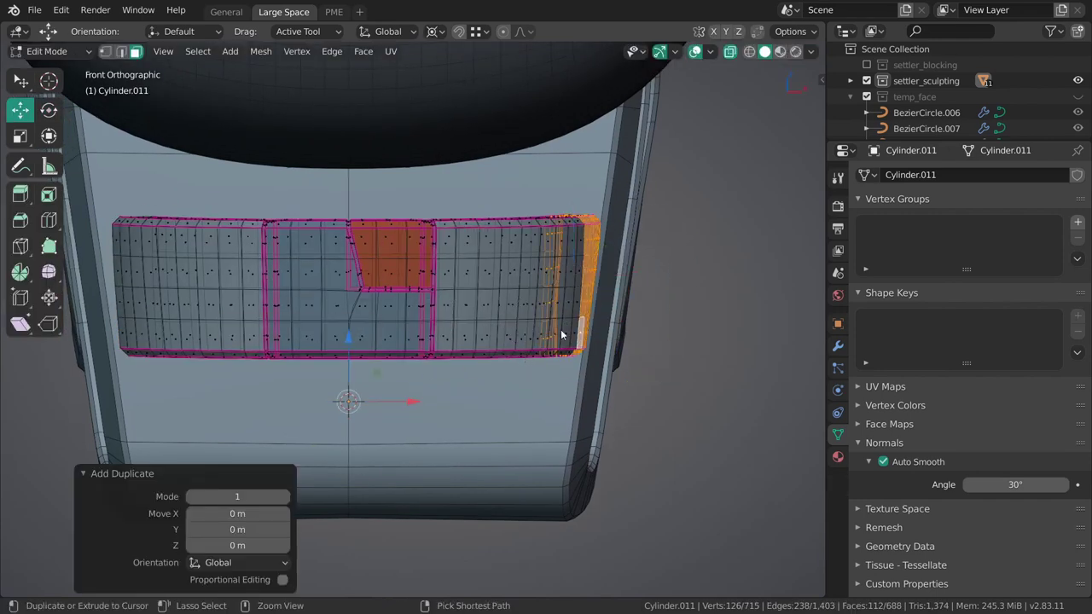
key("ctrl+m")
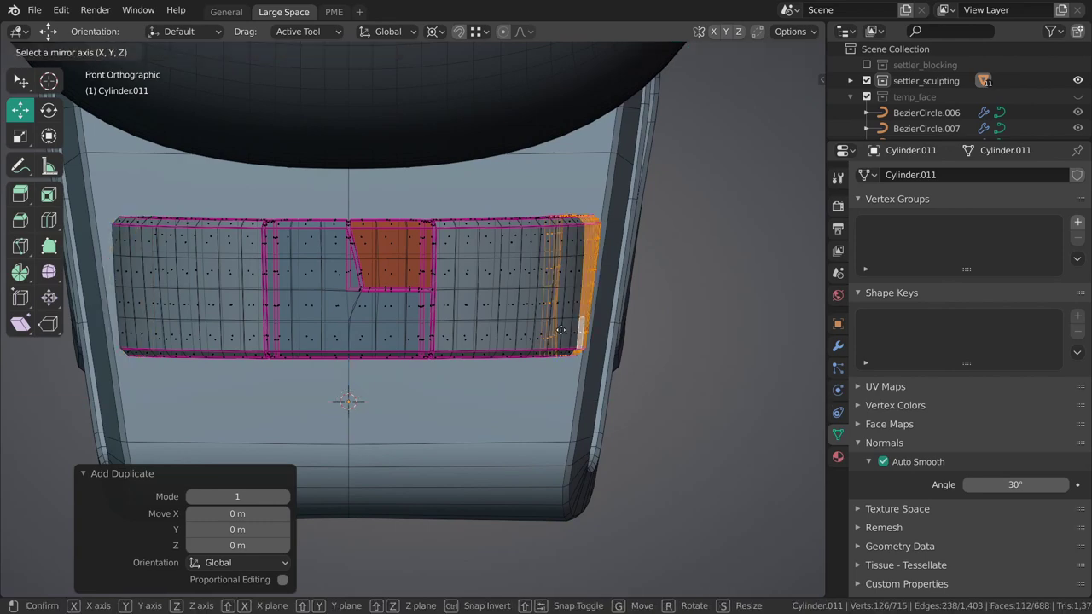
key("x")
mouse_move(560, 330)
middle_mouse_down()
mouse_move(503, 388)
mouse_move(510, 352)
middle_mouse_up()
key("shift+n")
Merge the whole belt mesh by distance, removing 14 duplicate vertices, and return to Object Mode.
scroll(510, 351, "up", 4)
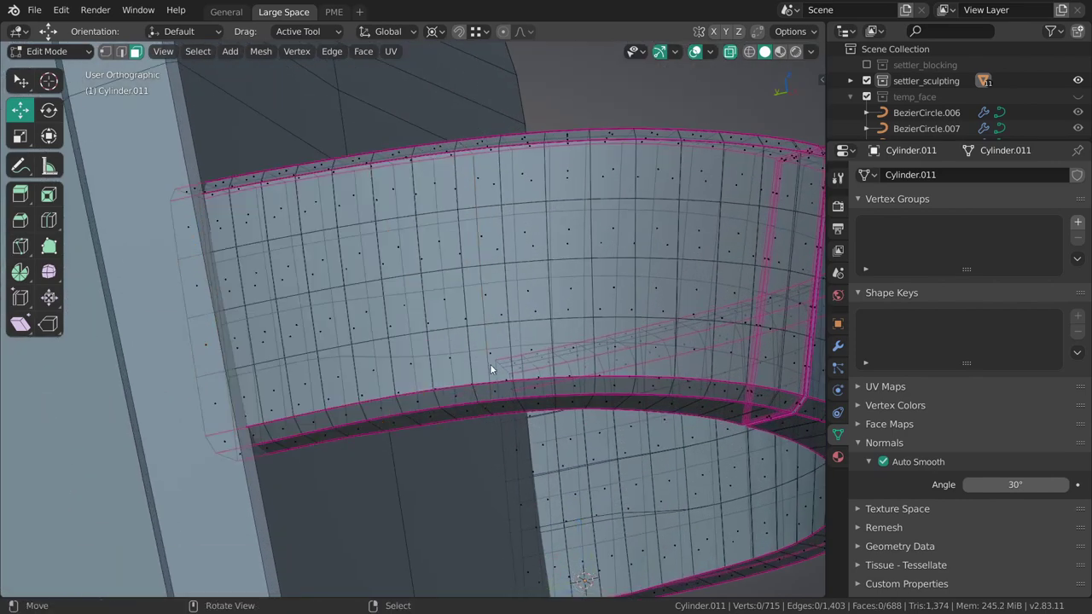
key("a")
key("m")
left_click(487, 346)
key("alt+a")
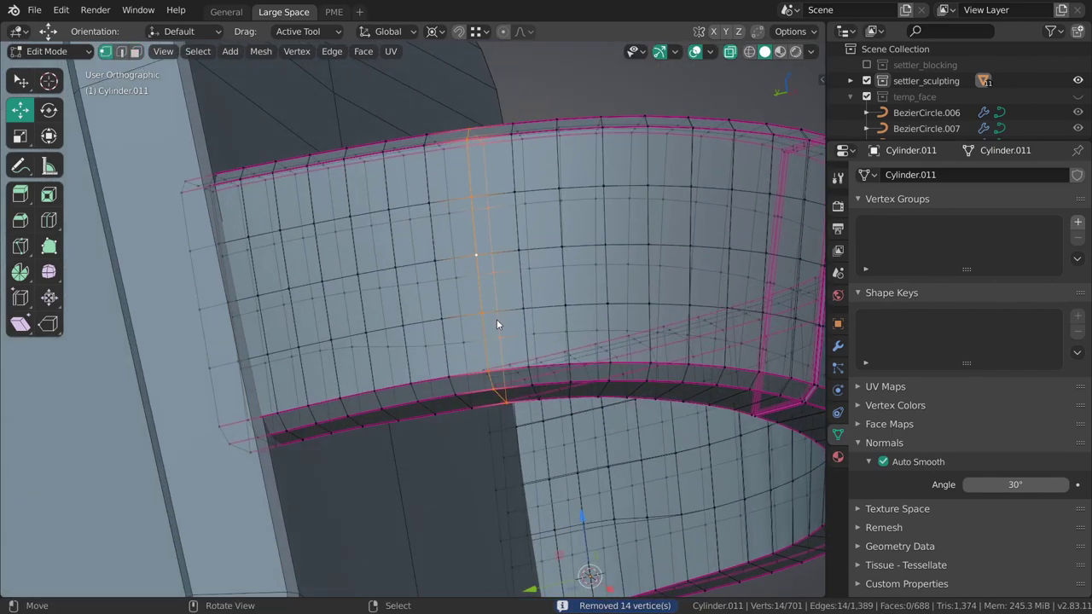
key("ctrl+Tab")
left_click(409, 333)
View the belt from the side, then try moving a vertical edge loop sideways and undo it.
key("KP_3")
key("grave")
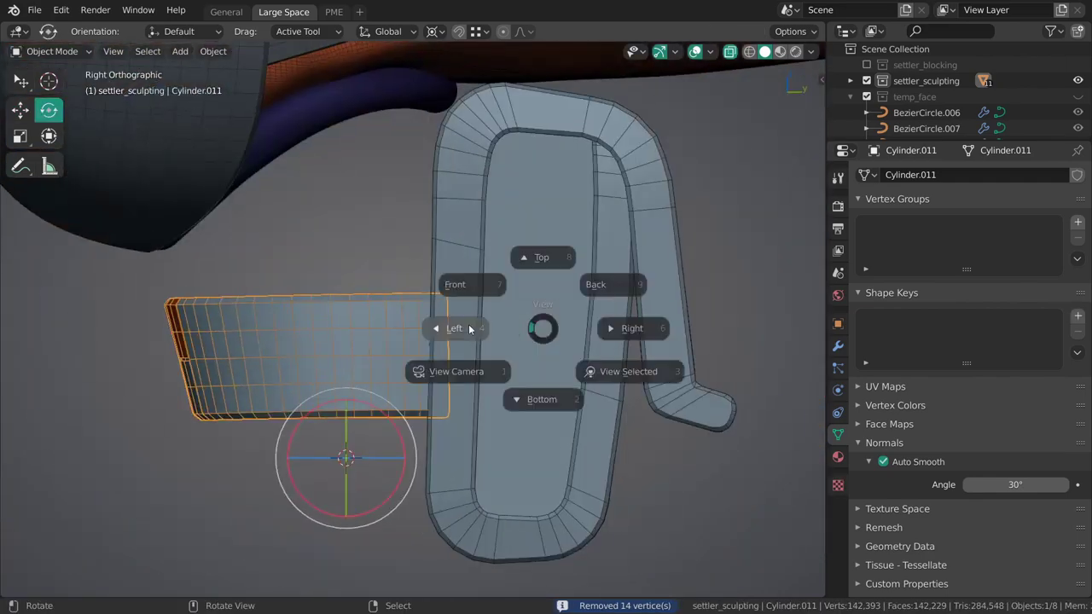
left_click(452, 327)
key("KP_Decimal")
key("Tab")
mouse_move(481, 347)
middle_mouse_down()
mouse_move(548, 342)
mouse_move(487, 348)
middle_mouse_up()
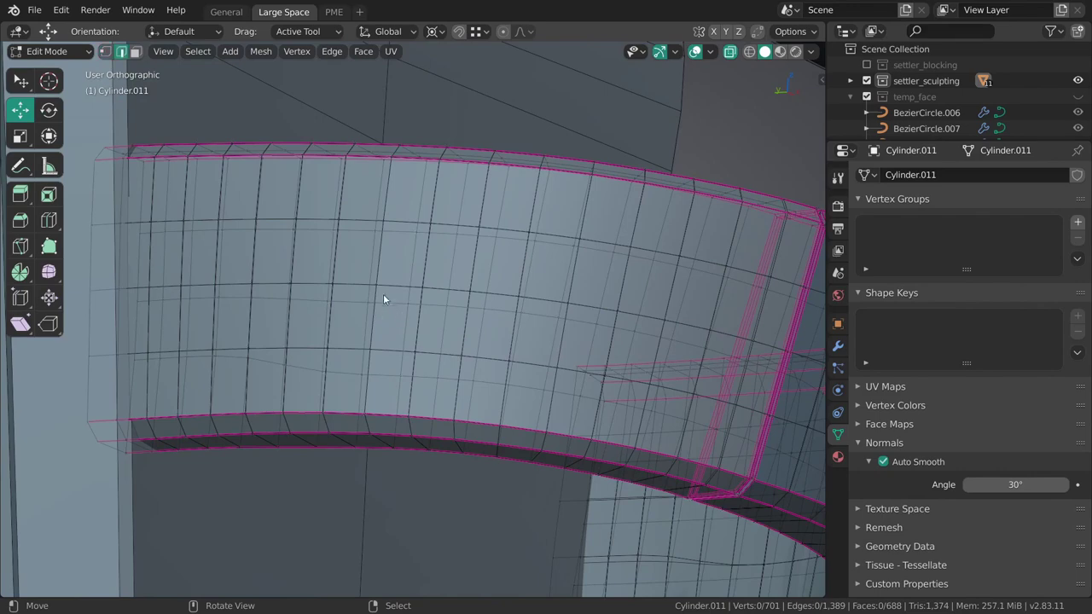
left_click(420, 317, "alt")
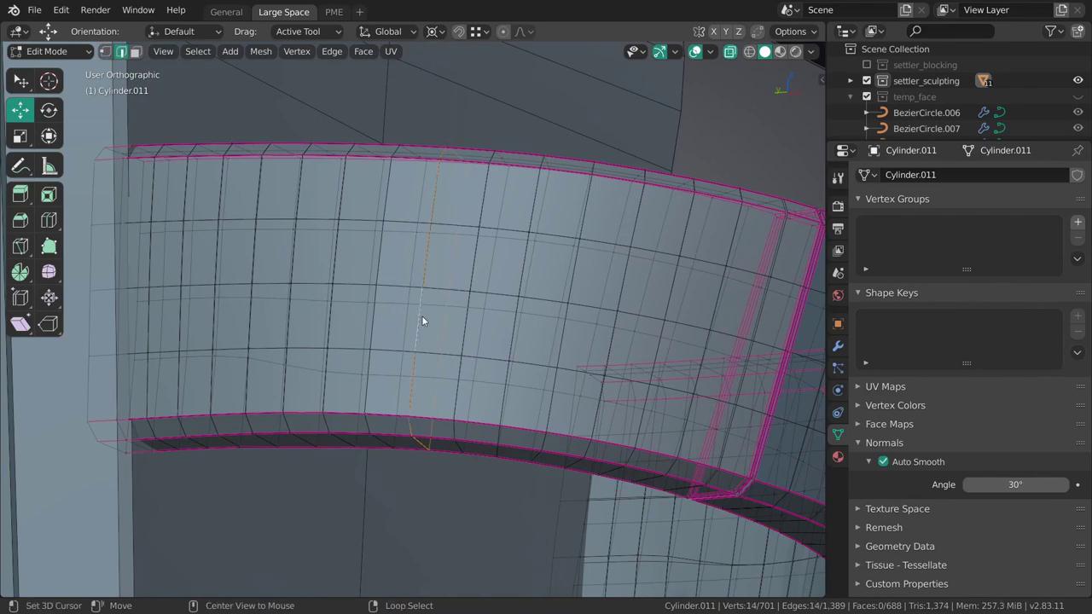
middle_click_drag(452, 339, 461, 335)
key("g")
left_click(465, 343)
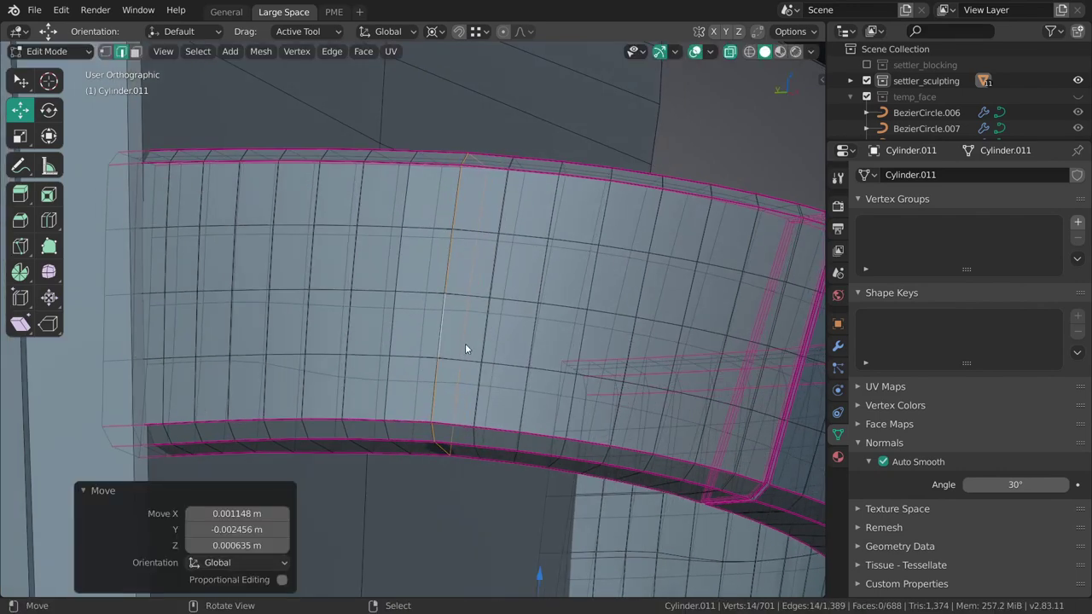
key("ctrl+z")
Cancel the delete menu, recalculate normals on the whole belt mesh, and switch to Object Mode.
key("x")
middle_click_drag(475, 379, 465, 340)
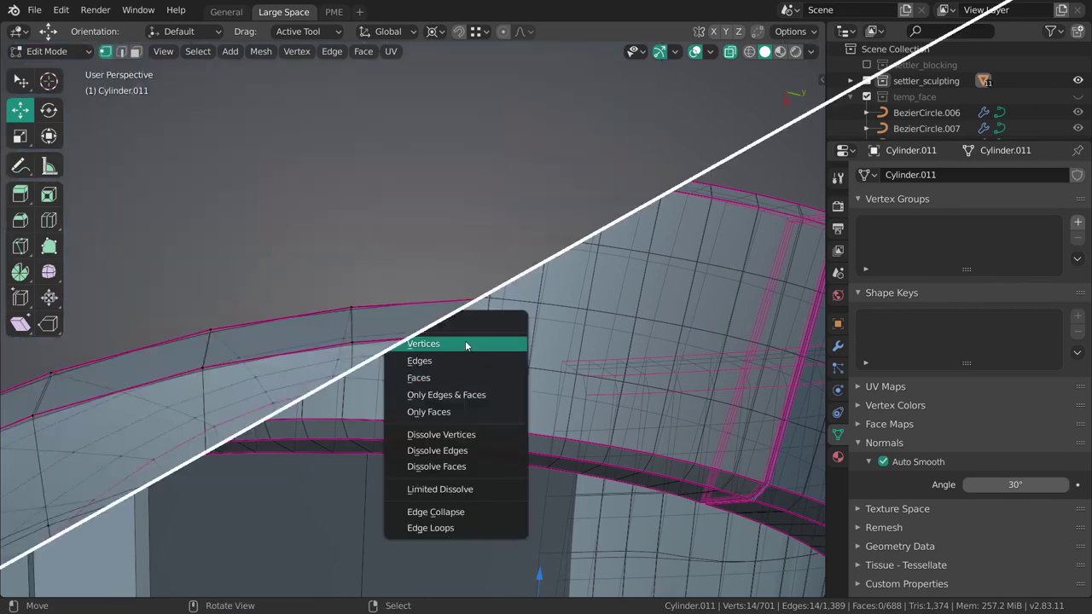
key("Escape")
key("a")
key("shift+n")
key("ctrl+Tab")
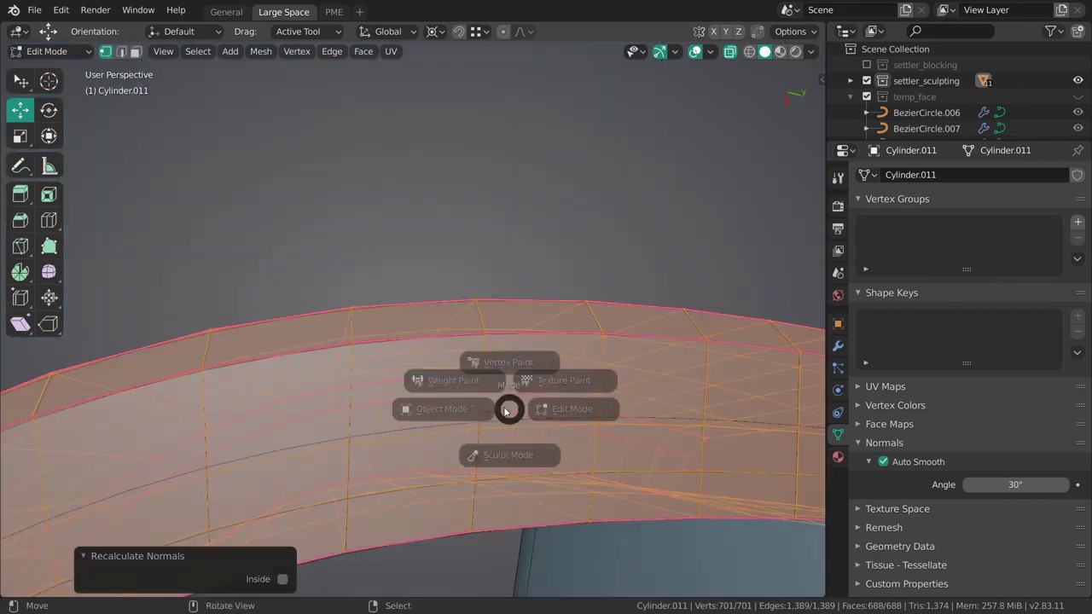
left_click(464, 325)
Reselect the belt object in Object Mode and view it from the front.
key("grave")
mouse_move(410, 368)
middle_mouse_down()
mouse_move(428, 401)
mouse_move(587, 324)
middle_mouse_up()
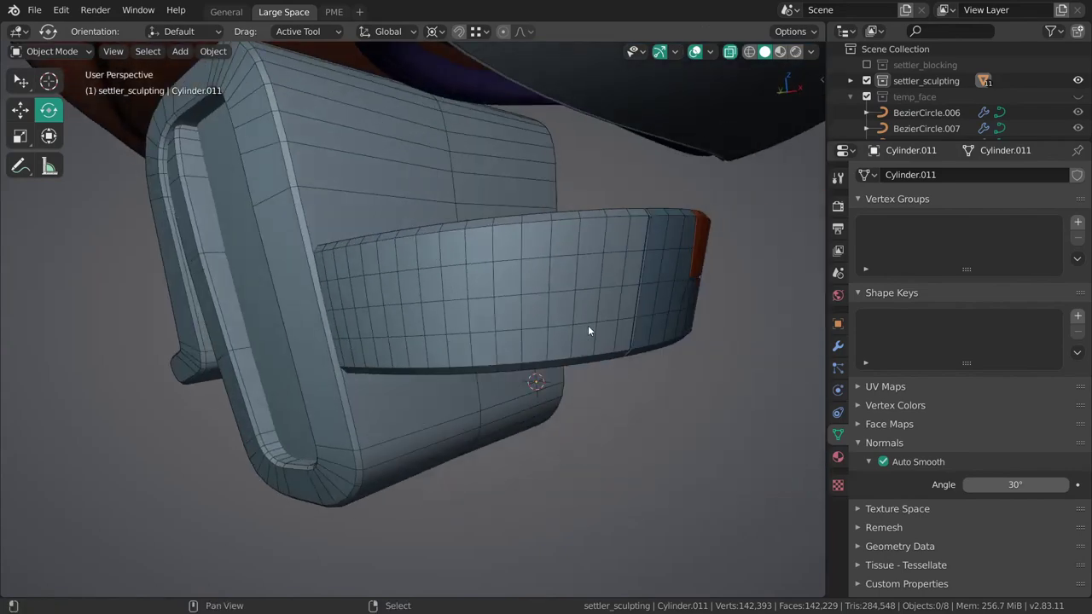
left_click(588, 325)
key("ctrl+Tab")
key("Tab")
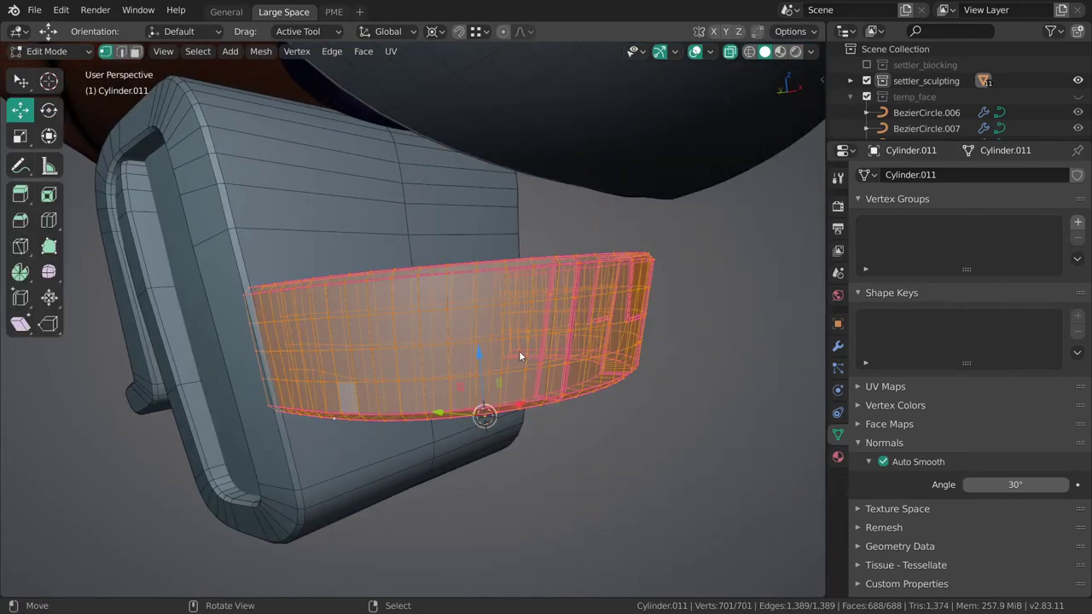
key("Tab")
key("grave")
left_click(473, 371)
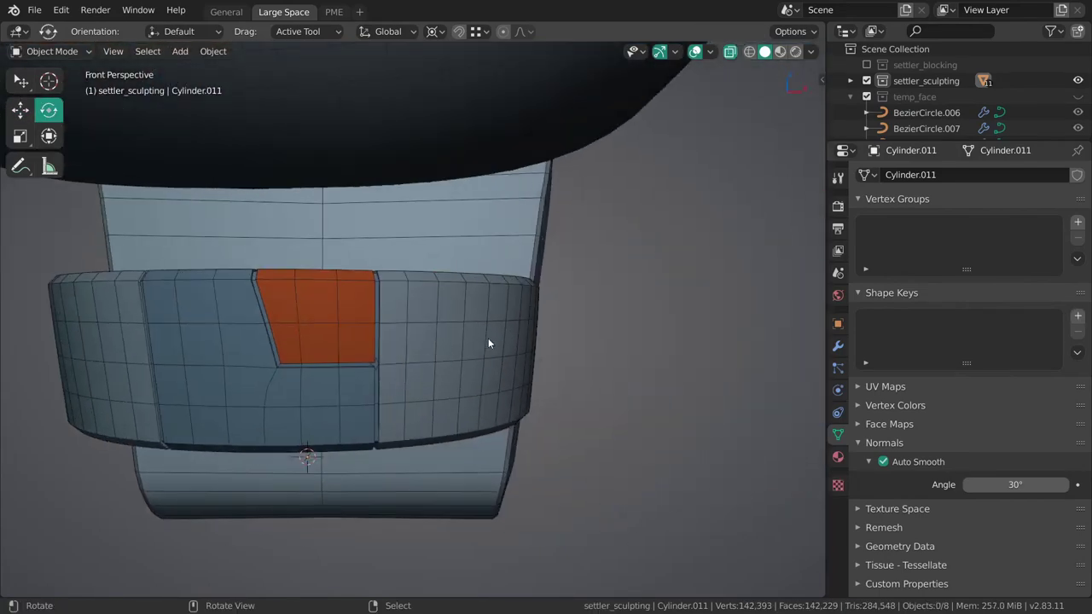
Inspect the merged belt from above right, selecting it and then deselecting it.
mouse_move(488, 342)
middle_mouse_down()
mouse_move(433, 356)
mouse_move(464, 369)
mouse_move(446, 352)
mouse_move(462, 268)
mouse_move(487, 316)
mouse_move(556, 357)
mouse_move(492, 339)
mouse_move(558, 305)
mouse_move(415, 383)
mouse_move(401, 294)
mouse_move(585, 224)
mouse_move(678, 250)
mouse_move(451, 370)
mouse_move(499, 388)
middle_mouse_up()
left_click(490, 335)
left_click(558, 305)
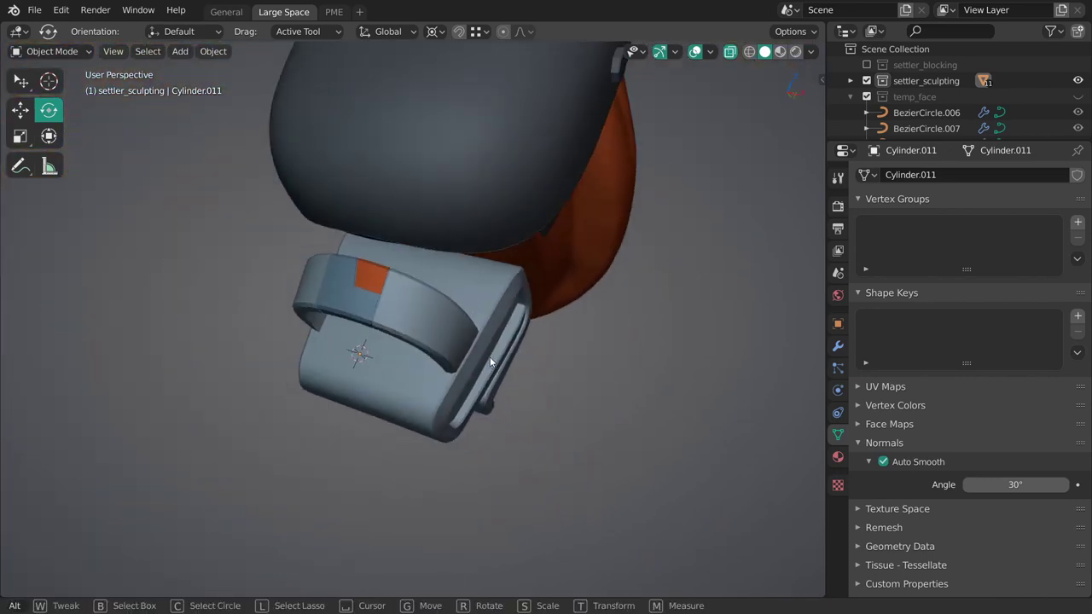
Reveal the hidden body, arms and legs, view from the front, and save 012_lunte_sculpting.blend.
key("alt+h")
key("grave")
left_click(444, 407)
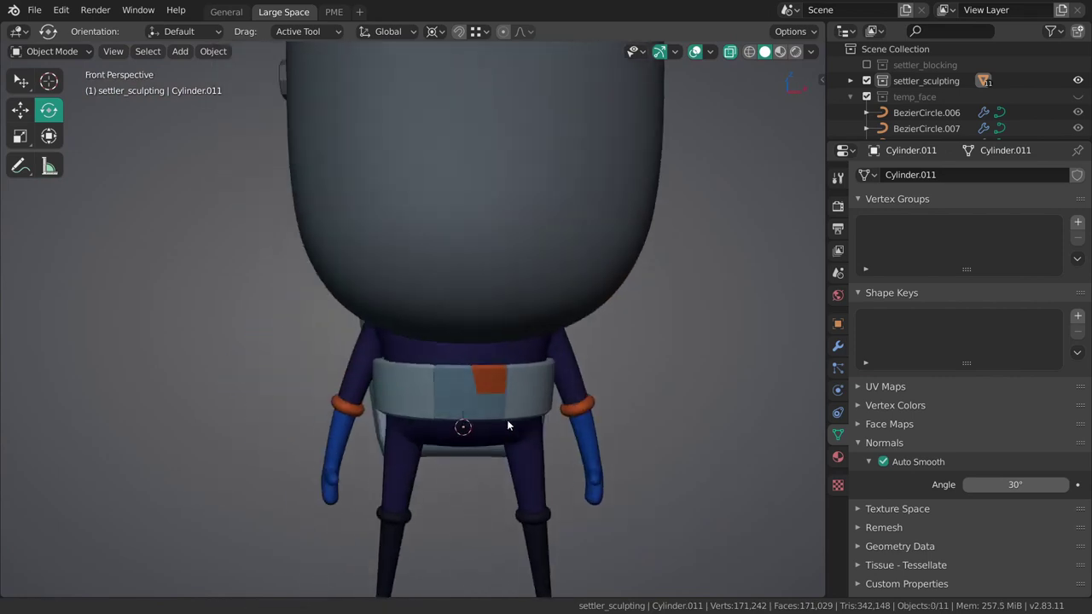
scroll(506, 420, "down", 5)
key("ctrl+s")
Select the helmet and orbit to view the character from the side and above.
mouse_move(561, 296)
middle_mouse_down()
mouse_move(472, 297)
mouse_move(488, 335)
mouse_move(665, 302)
mouse_move(711, 336)
mouse_move(529, 315)
mouse_move(404, 346)
mouse_move(390, 329)
middle_mouse_up()
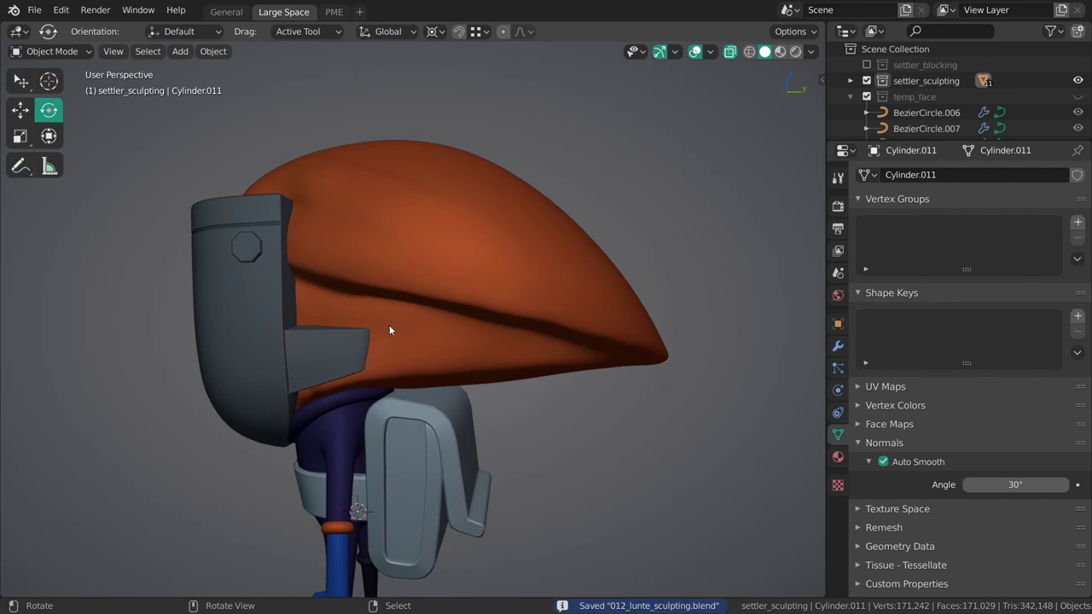
left_click(435, 306)
middle_click_drag(446, 299, 516, 338)
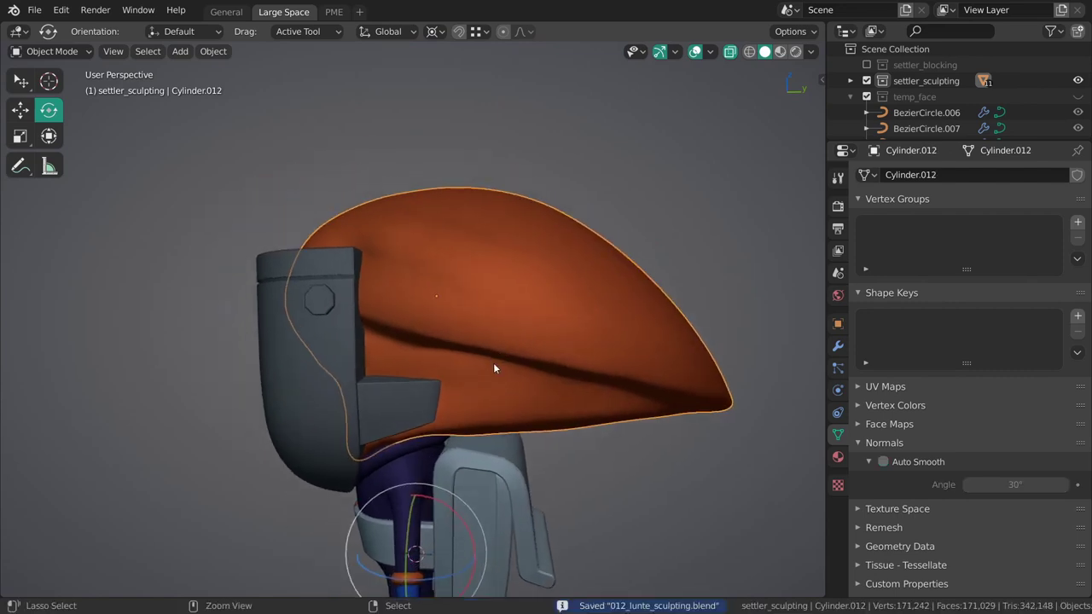
mouse_move(502, 347)
middle_mouse_down()
mouse_move(503, 263)
mouse_move(544, 214)
mouse_move(536, 253)
middle_mouse_up()
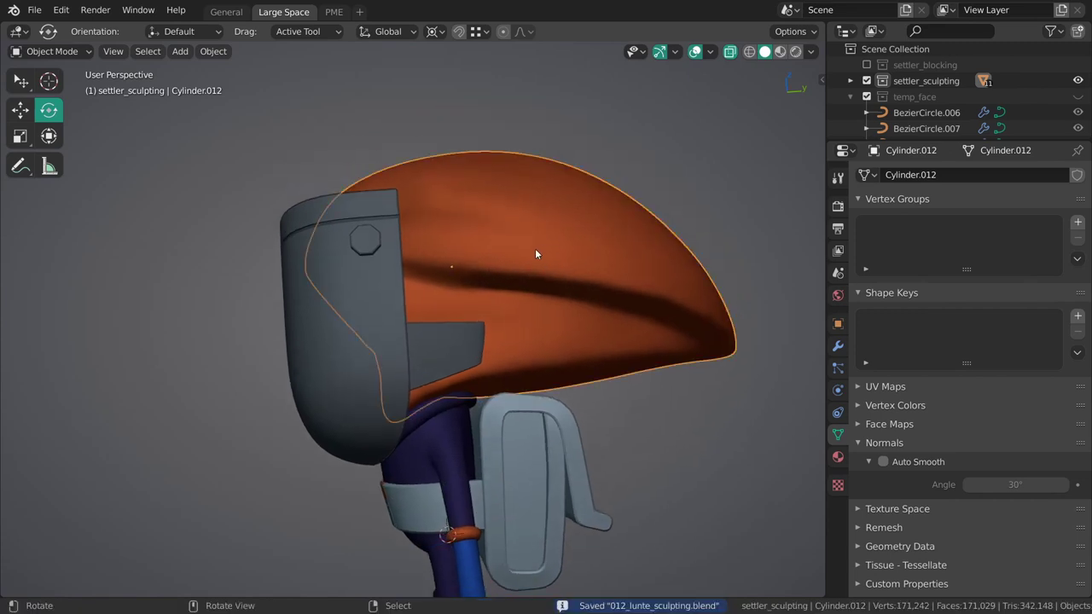
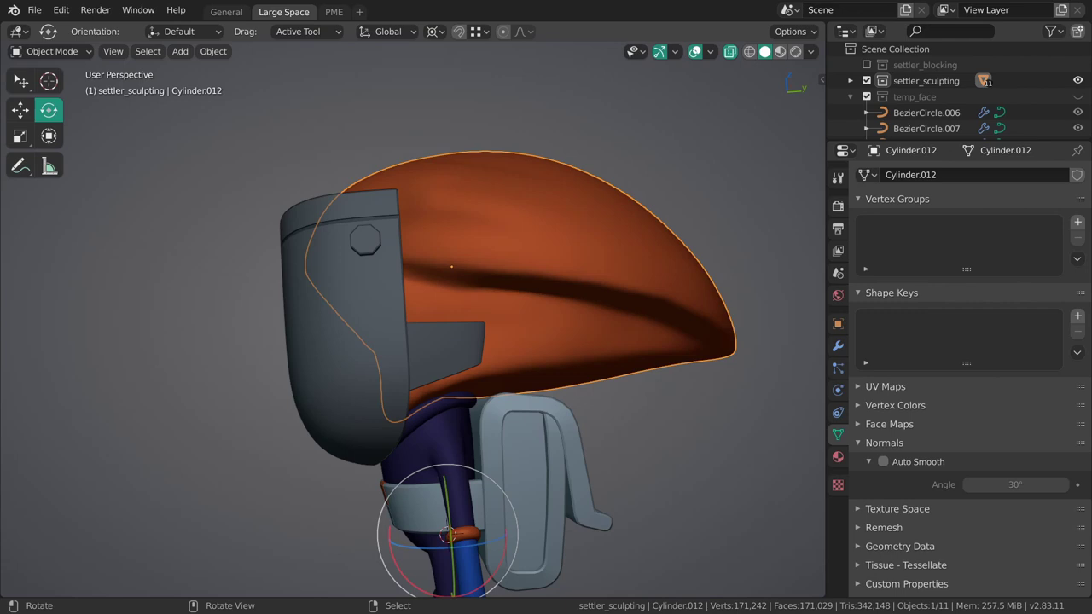
Briefly check the hair in Sculpt Mode, then unhide temp_face and view the character's front.
key("ctrl+Tab")
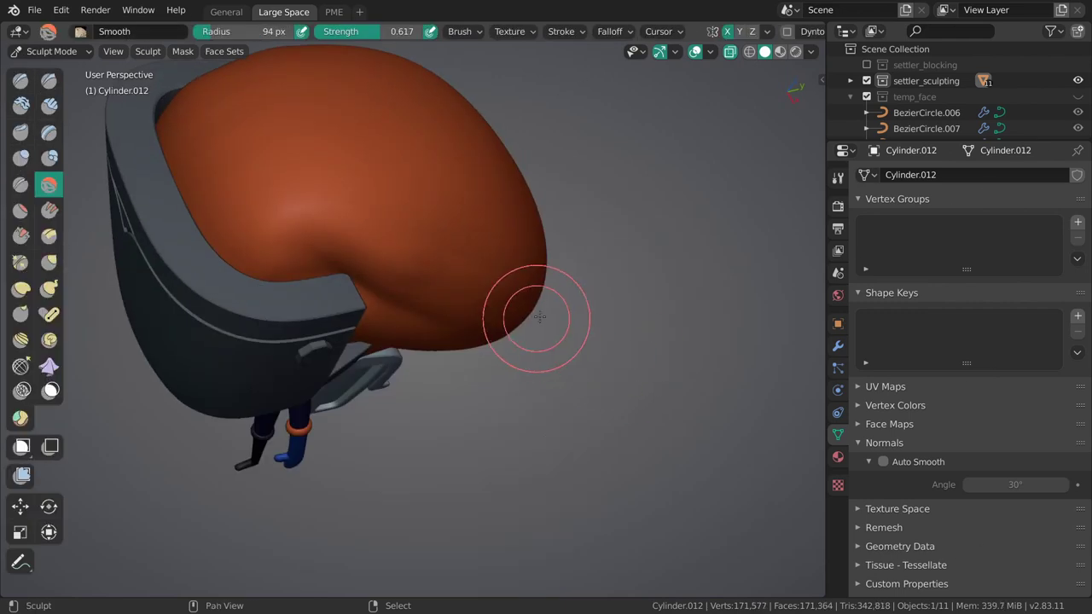
mouse_move(535, 312)
middle_mouse_down()
mouse_move(520, 280)
mouse_move(626, 378)
mouse_move(454, 353)
mouse_move(533, 283)
mouse_move(563, 293)
mouse_move(531, 273)
mouse_move(590, 294)
mouse_move(401, 341)
mouse_move(441, 356)
mouse_move(446, 324)
mouse_move(404, 369)
mouse_move(423, 253)
mouse_move(521, 251)
mouse_move(678, 314)
mouse_move(525, 314)
mouse_move(536, 295)
mouse_move(577, 317)
mouse_move(521, 336)
mouse_move(542, 383)
mouse_move(508, 364)
mouse_move(498, 315)
middle_mouse_up()
key("ctrl+Tab")
key("KP_1")
key("shift+3")
mouse_move(461, 404)
middle_mouse_down()
mouse_move(526, 316)
mouse_move(674, 299)
mouse_move(484, 322)
mouse_move(653, 275)
mouse_move(422, 342)
mouse_move(534, 370)
mouse_move(443, 360)
mouse_move(431, 377)
mouse_move(713, 280)
mouse_move(586, 280)
middle_mouse_up()
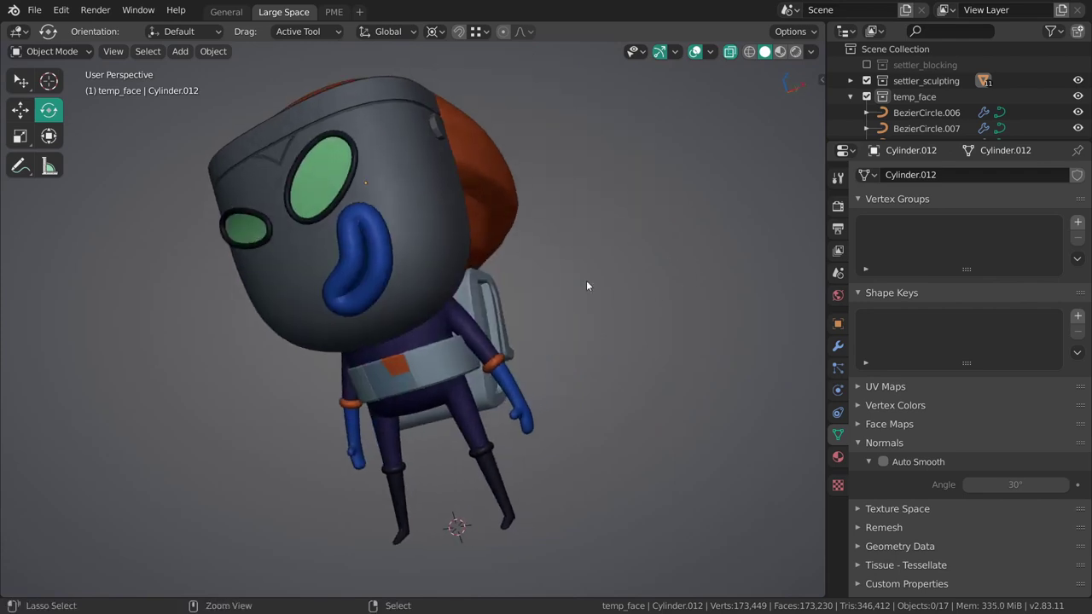
Select the backpack strap Cube.006 and sculpt it with an enlarged Grab brush.
scroll(554, 288, "up", 3)
left_click(522, 298)
middle_click_drag(473, 322, 476, 297)
key("ctrl+Tab")
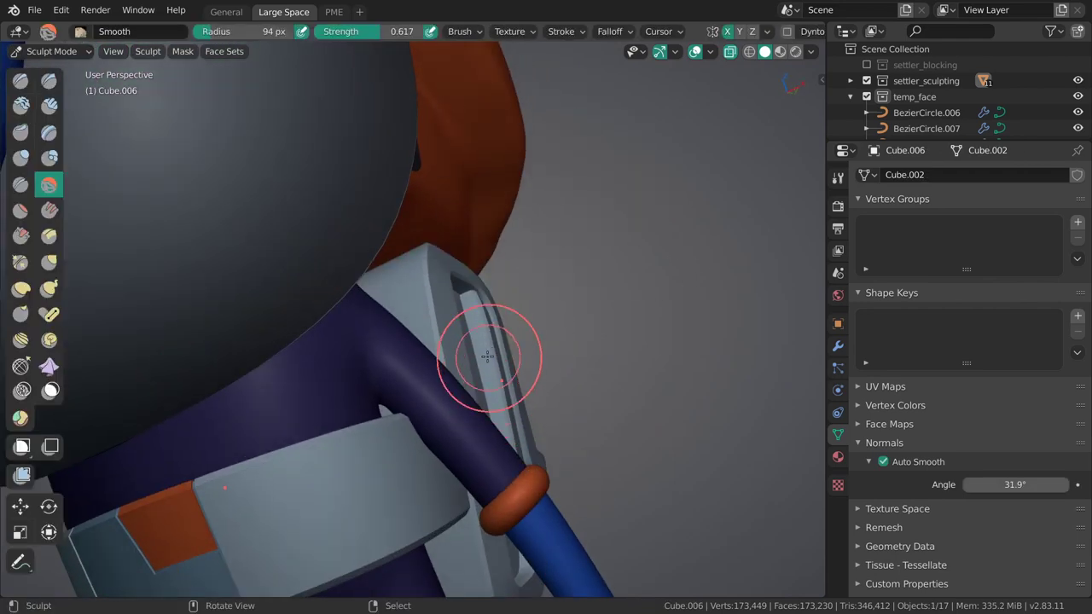
key("g")
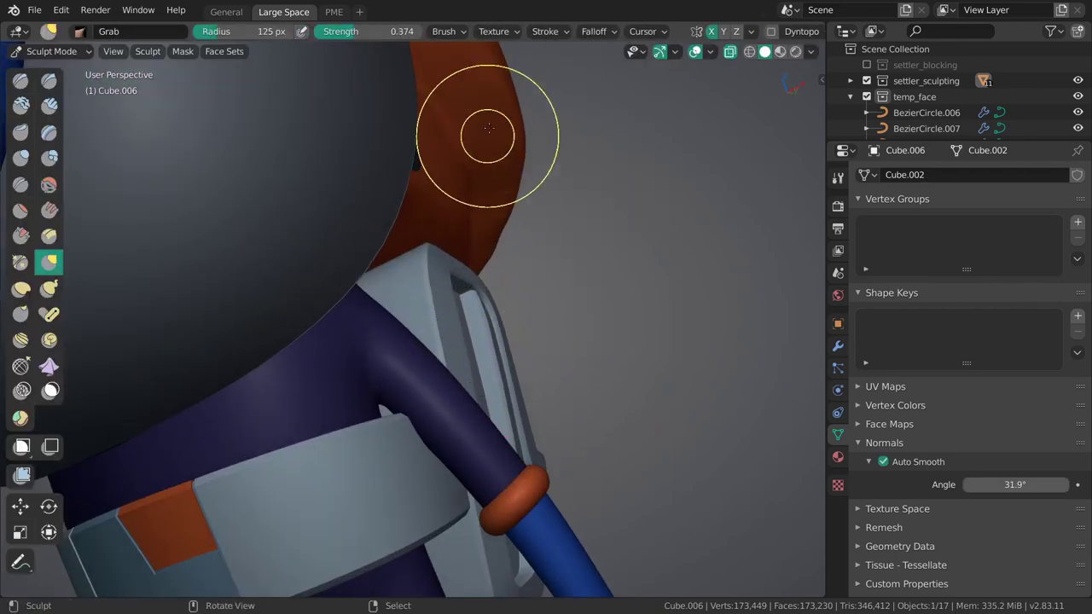
left_click(452, 32)
key("f")
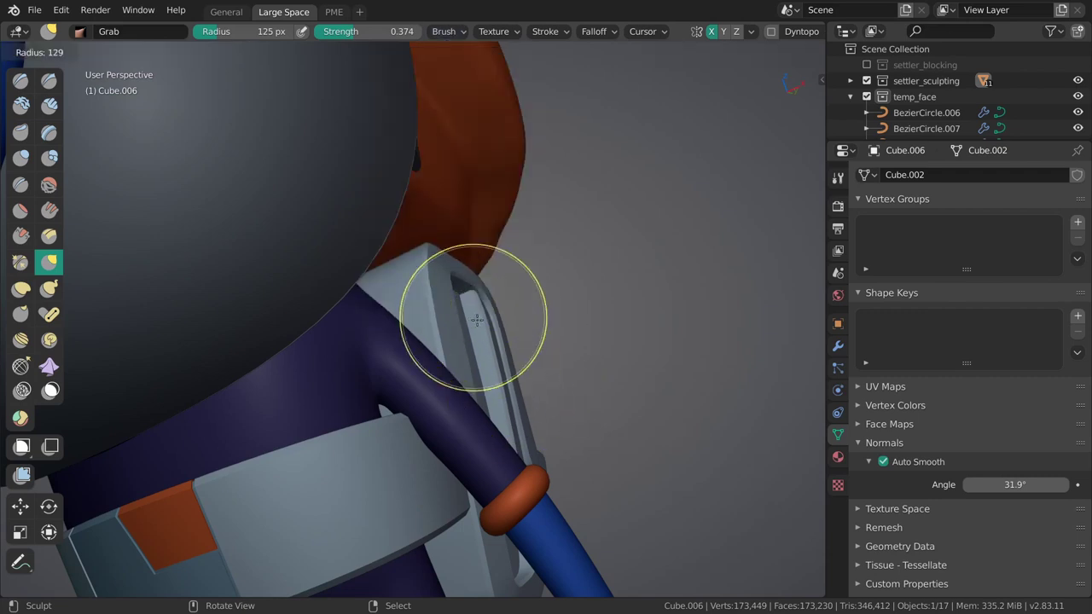
left_click(589, 337)
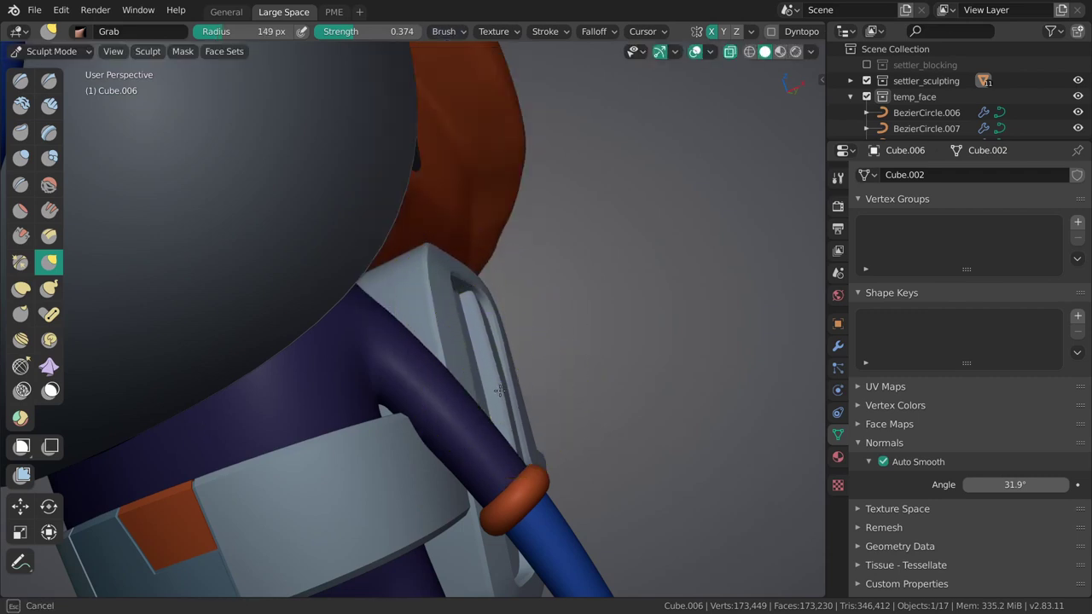
Reduce the Grab brush radius to 87 px while inspecting the backpack strap.
middle_click_drag(500, 391, 486, 337)
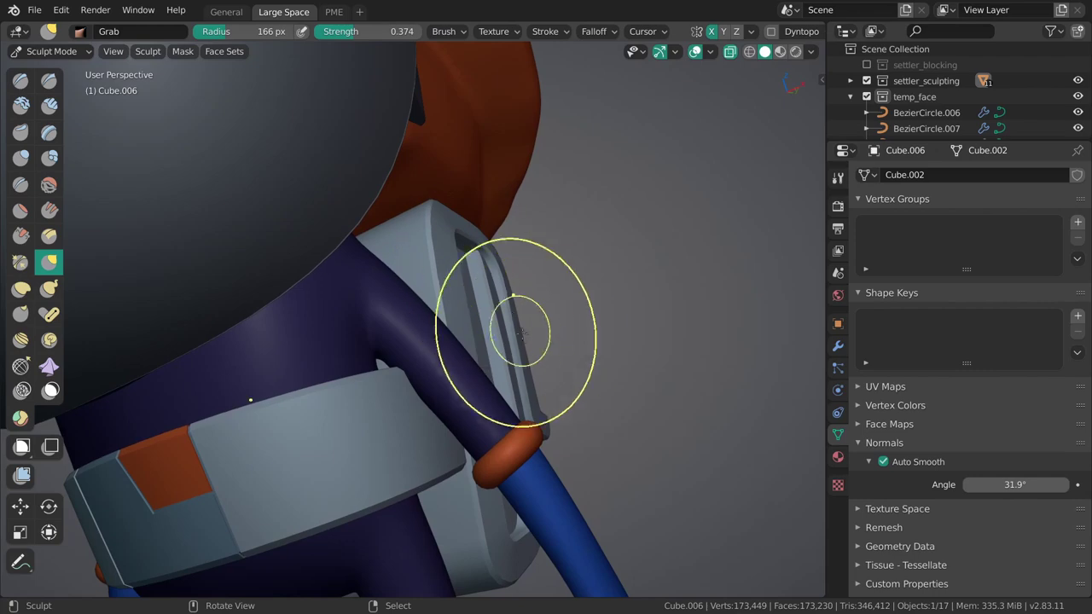
key("bracketleft")
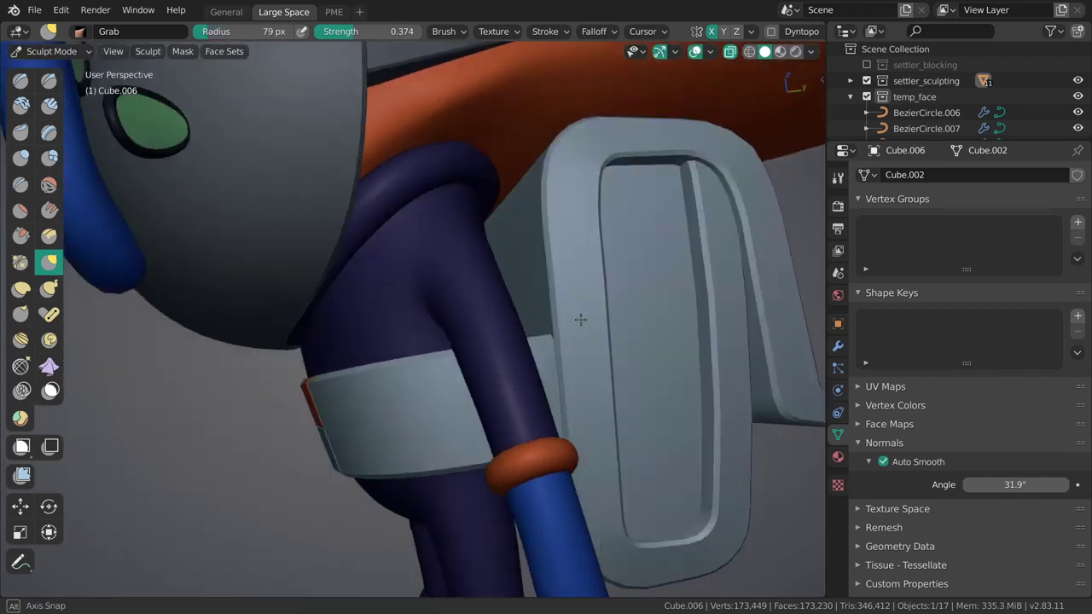
middle_click_drag(530, 277, 431, 332)
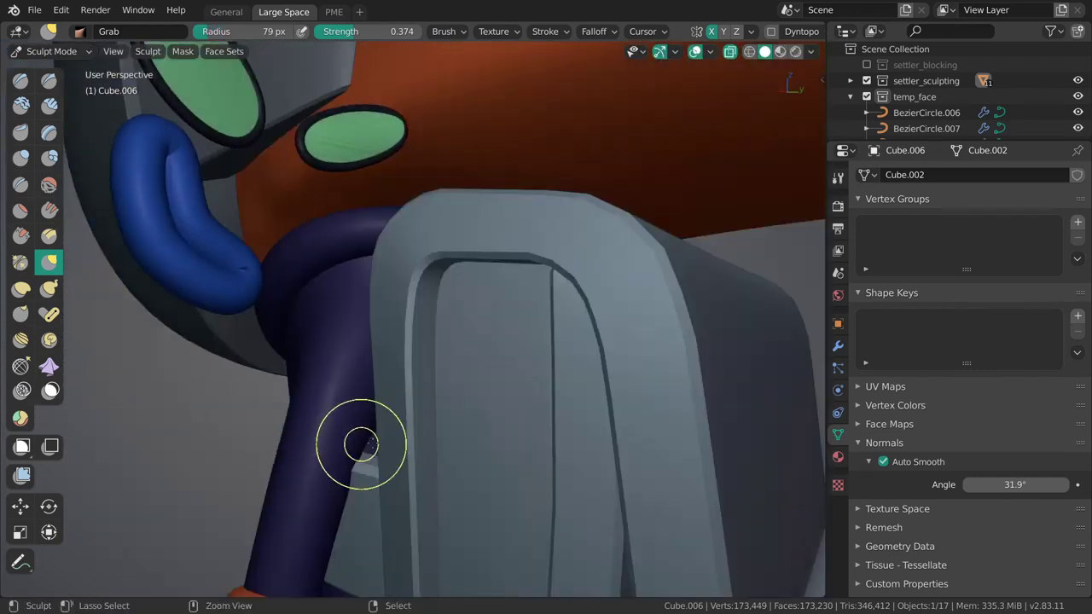
key("f")
left_click(345, 311)
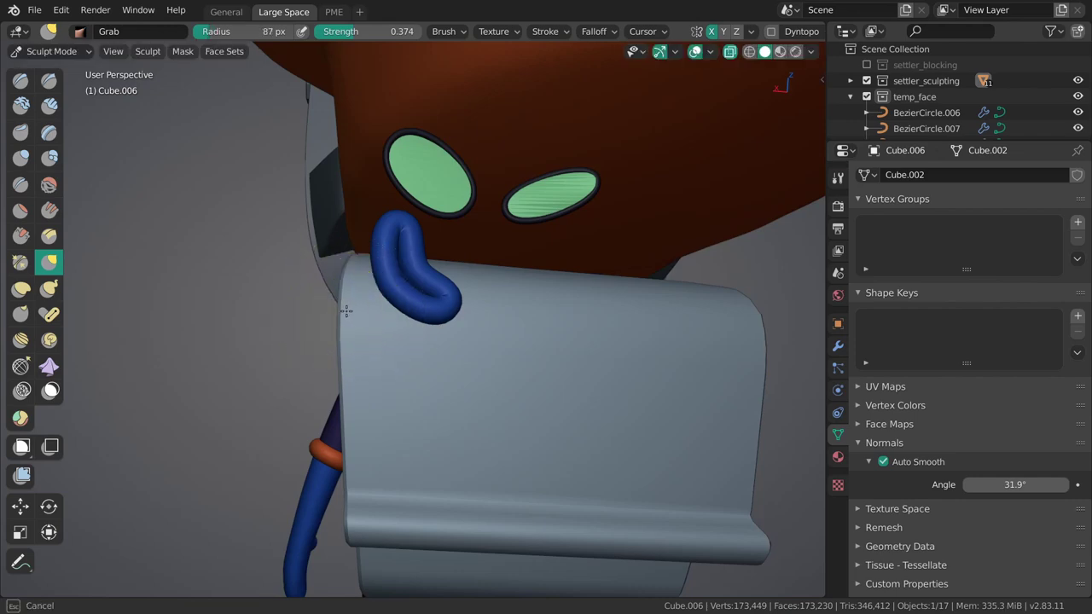
Return to Object Mode, select the hair and save as 012_lunte_sculpting.blend.
middle_click_drag(379, 350, 511, 256)
scroll(554, 256, "down", 3)
key("ctrl+Tab")
left_click(585, 256)
key("ctrl+s")
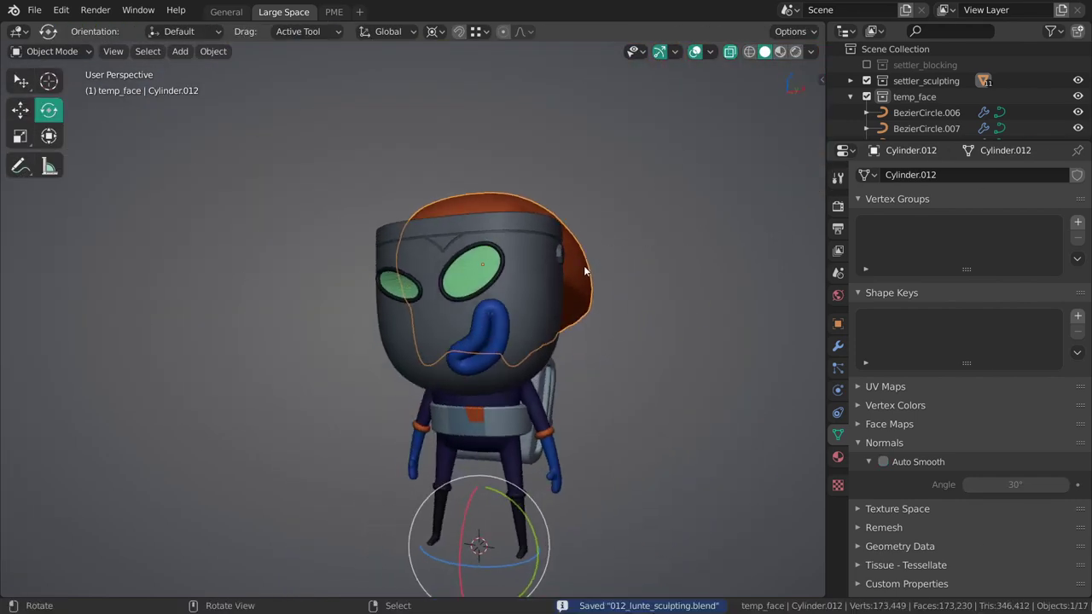
Orbit to the side and back of the character and select the orange hair.
key("w")
mouse_move(579, 255)
middle_mouse_down()
mouse_move(538, 251)
mouse_move(511, 266)
middle_mouse_up()
key("alt+a")
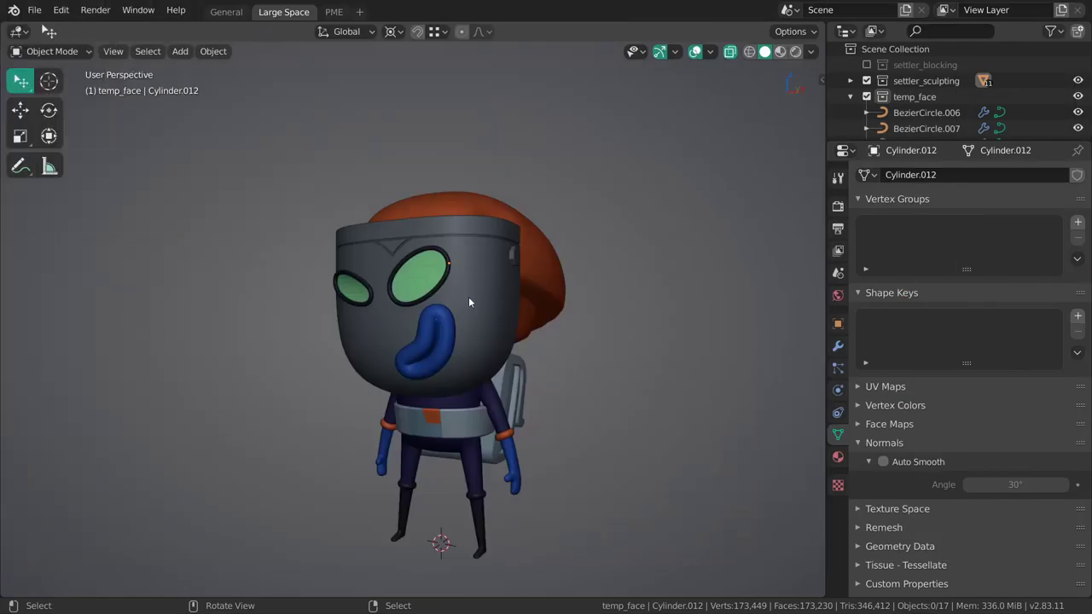
middle_click_drag(630, 389, 463, 320)
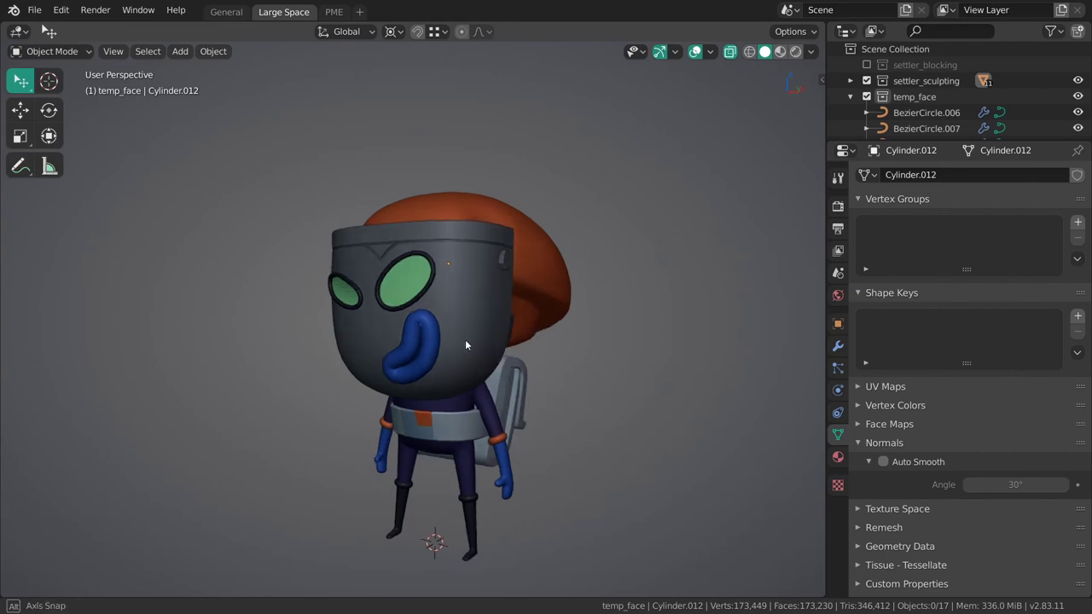
left_click(507, 311)
Sculpt the hair and push its back into a new shape with a 201 px Grab brush.
key("ctrl+Tab")
left_click(407, 365)
mouse_move(407, 365)
middle_mouse_down()
mouse_move(441, 294)
mouse_move(472, 369)
middle_mouse_up()
key("f")
left_click(469, 303)
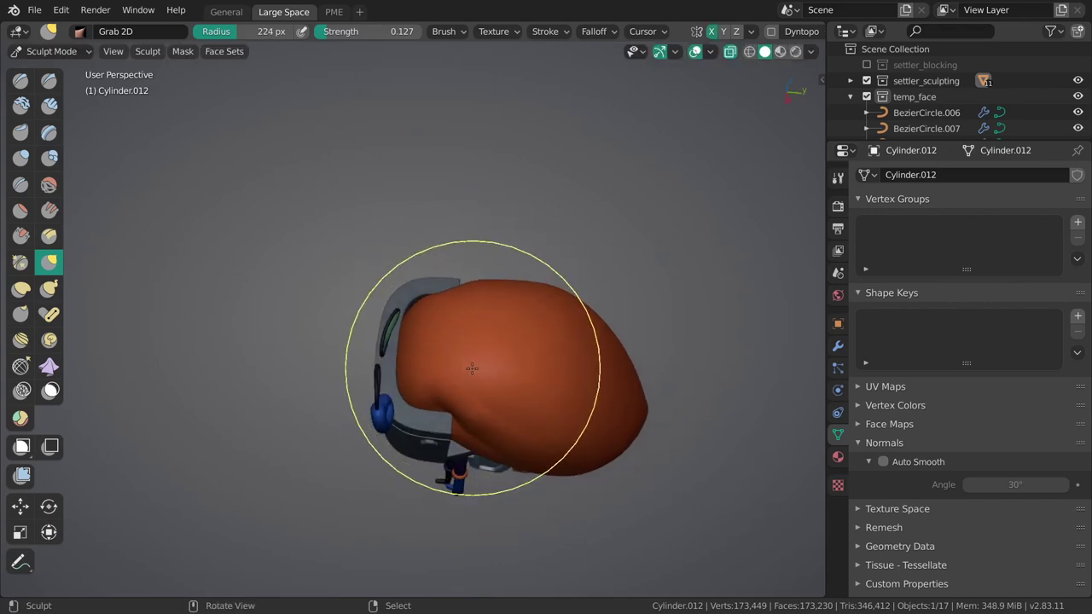
left_click_drag(471, 369, 458, 360)
key("g")
mouse_move(464, 362)
middle_mouse_down()
mouse_move(463, 266)
mouse_move(446, 324)
mouse_move(441, 310)
mouse_move(458, 263)
middle_mouse_up()
key("ctrl+Tab")
left_click(425, 320)
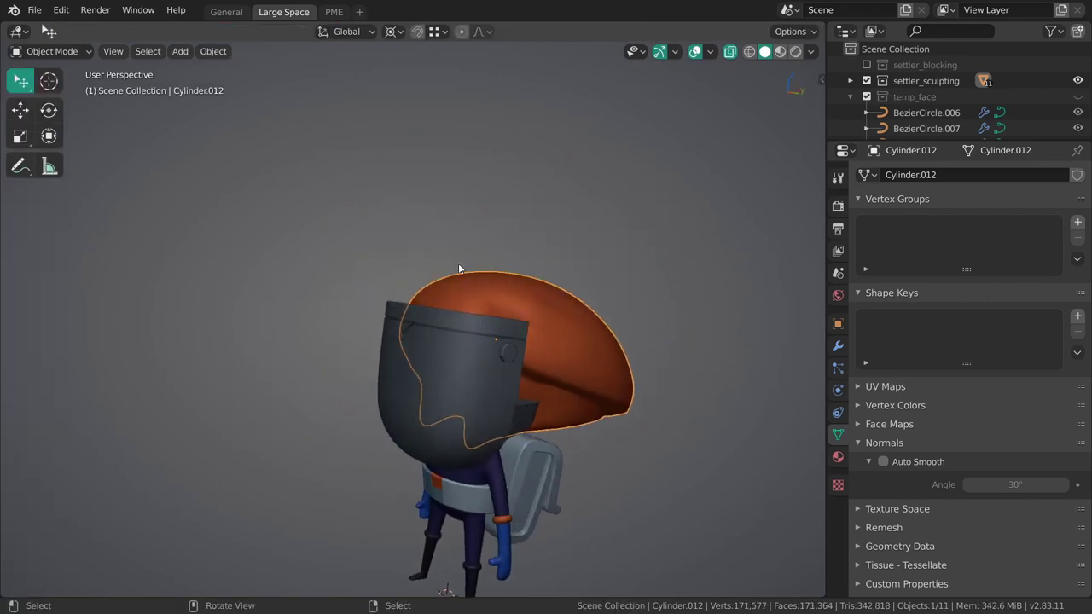
key("ctrl+Tab")
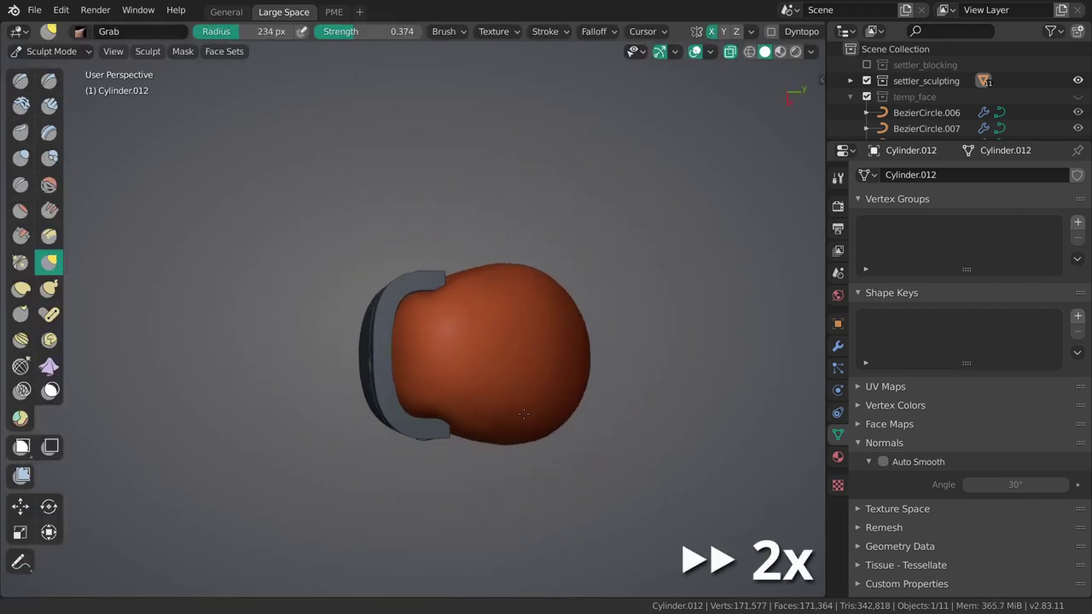
Pull the hair into a pointed, swept-back crest with a 302 px Grab brush.
mouse_move(471, 287)
middle_mouse_down()
mouse_move(447, 282)
mouse_move(432, 295)
mouse_move(514, 325)
mouse_move(480, 316)
mouse_move(468, 295)
mouse_move(487, 281)
mouse_move(475, 293)
mouse_move(508, 343)
mouse_move(481, 321)
mouse_move(487, 305)
mouse_move(529, 317)
mouse_move(492, 189)
mouse_move(533, 365)
mouse_move(524, 256)
middle_mouse_up()
key("f")
left_click(442, 288)
key("f")
Set up a smaller Clay Strips brush with 0.220 strength and 0.089 autosmooth.
key("c")
key("f")
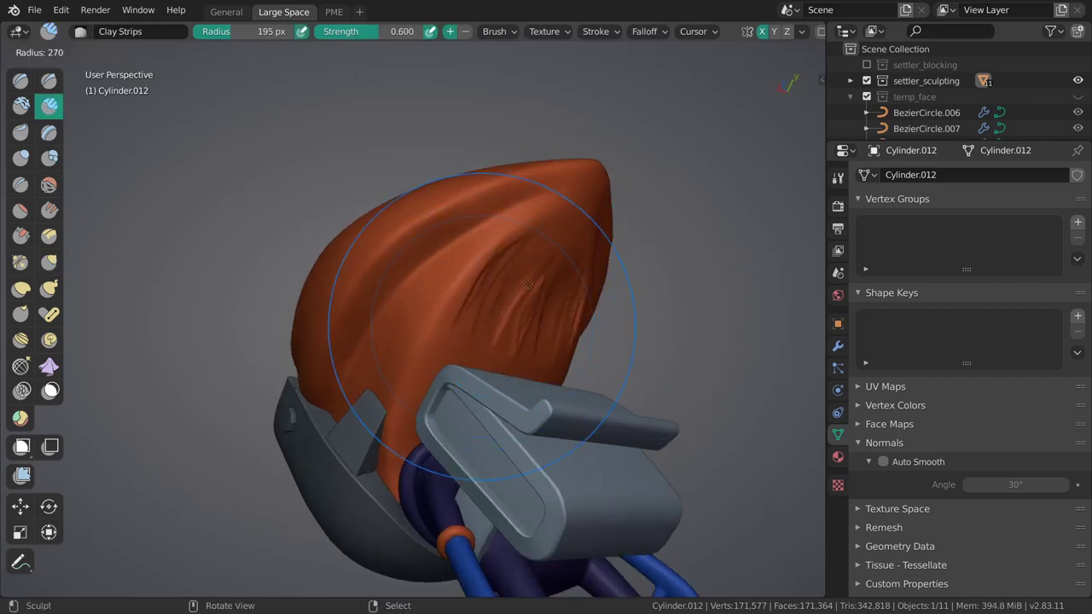
key("f")
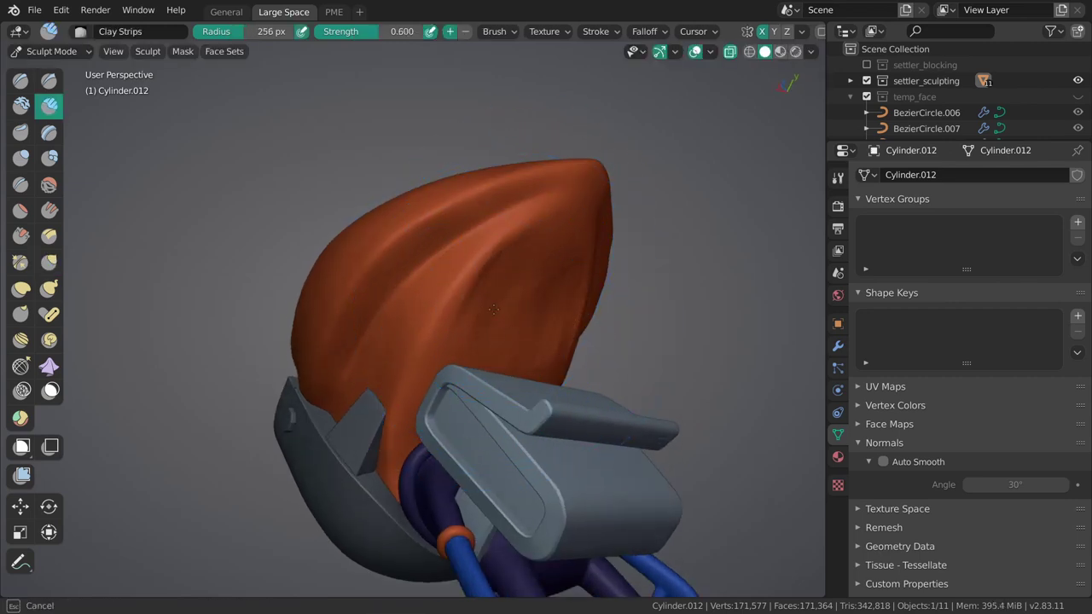
left_click(491, 294)
key("shift+f")
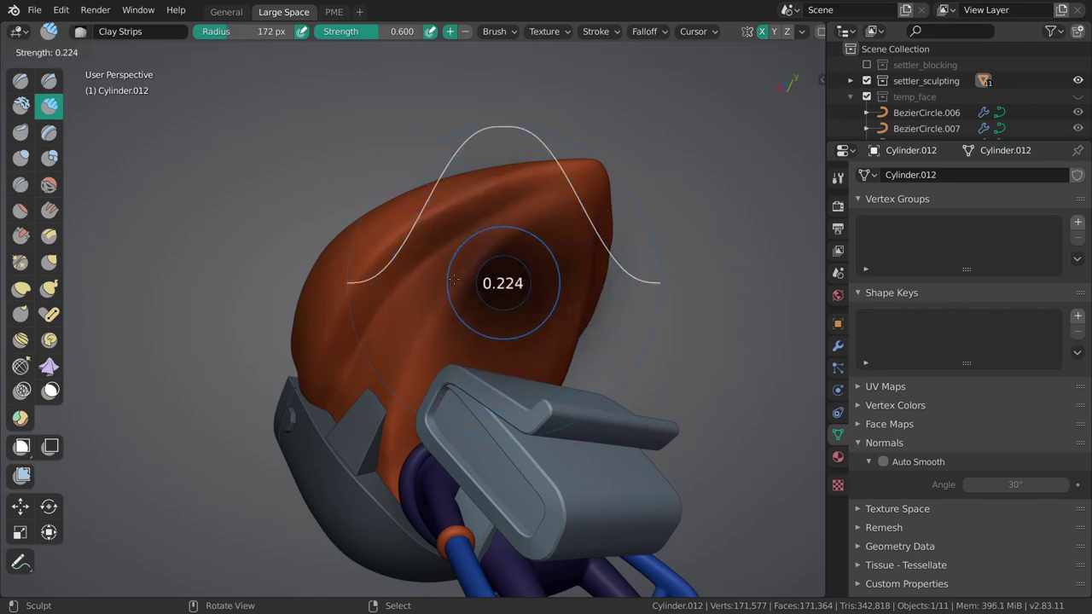
left_click(504, 273)
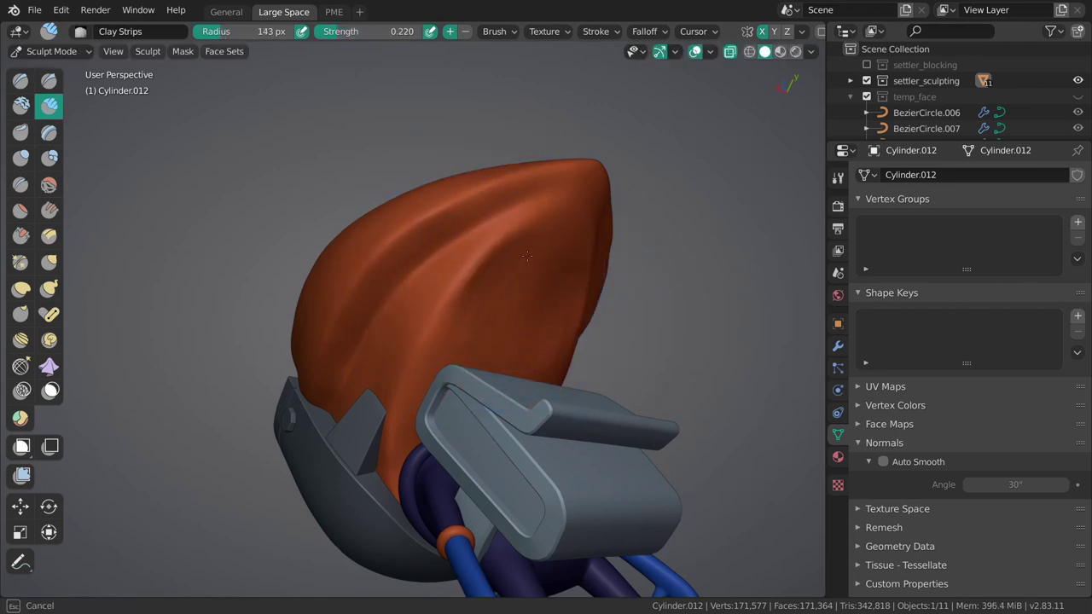
left_click(497, 31)
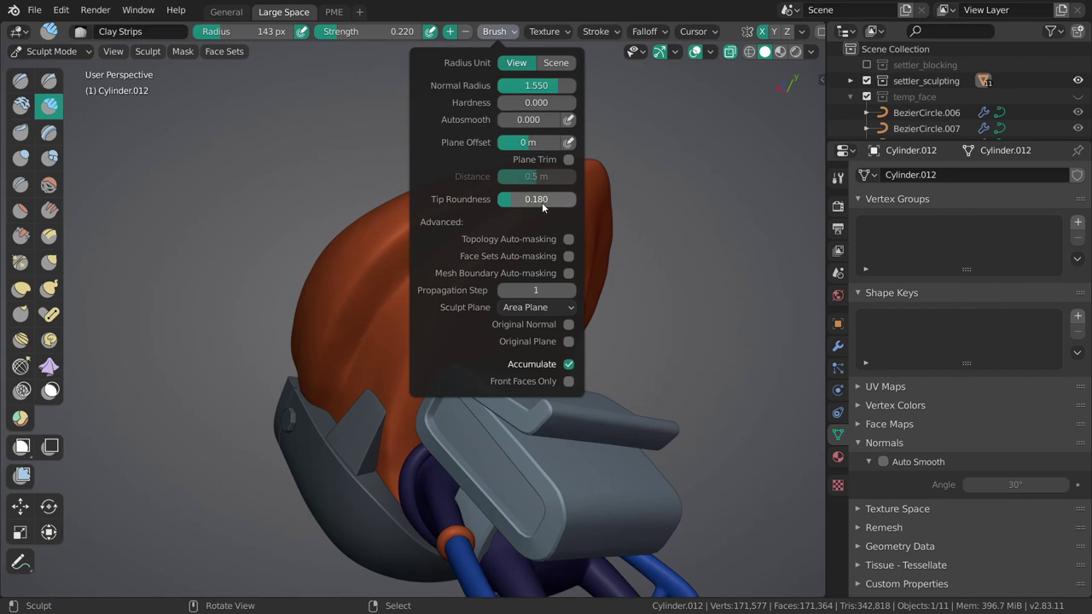
left_click(604, 34)
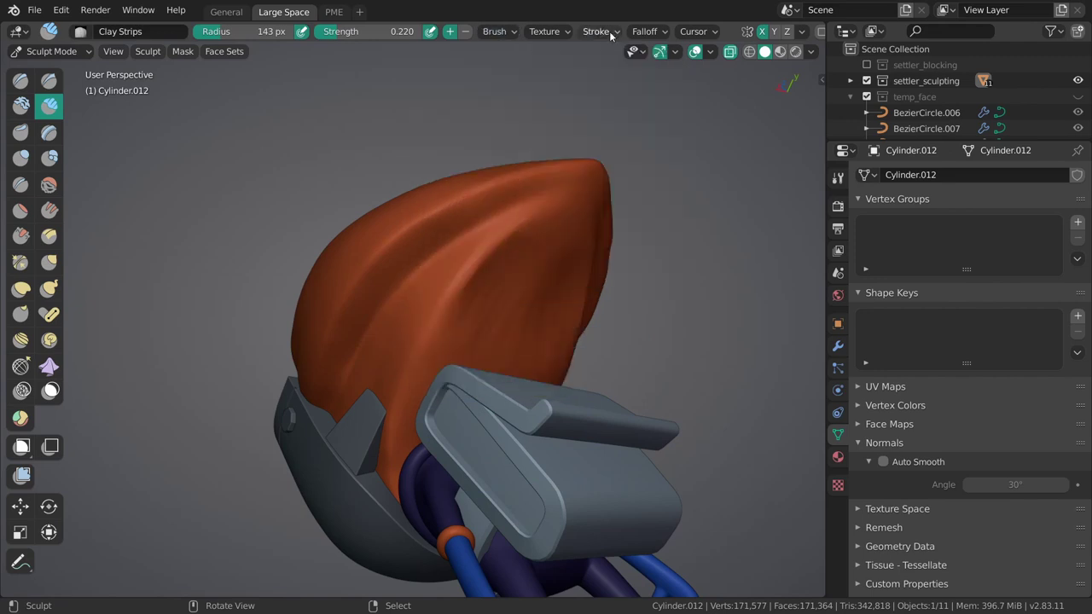
left_click(646, 33)
mouse_move(496, 32)
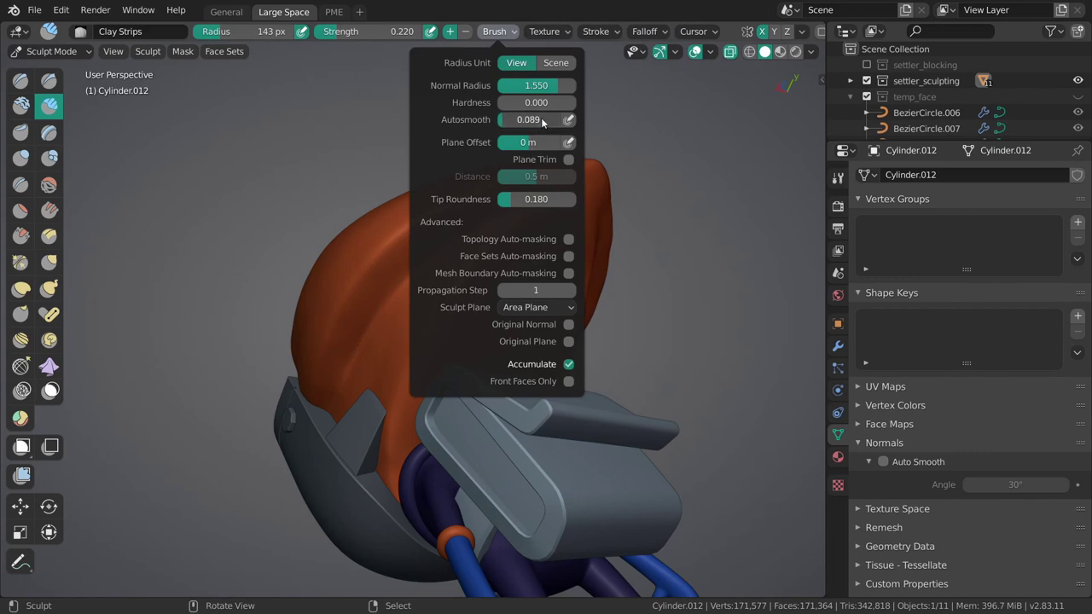
Carve a crisp groove along the hair crest, shrinking the brush between strokes.
left_click_drag(524, 219, 534, 246)
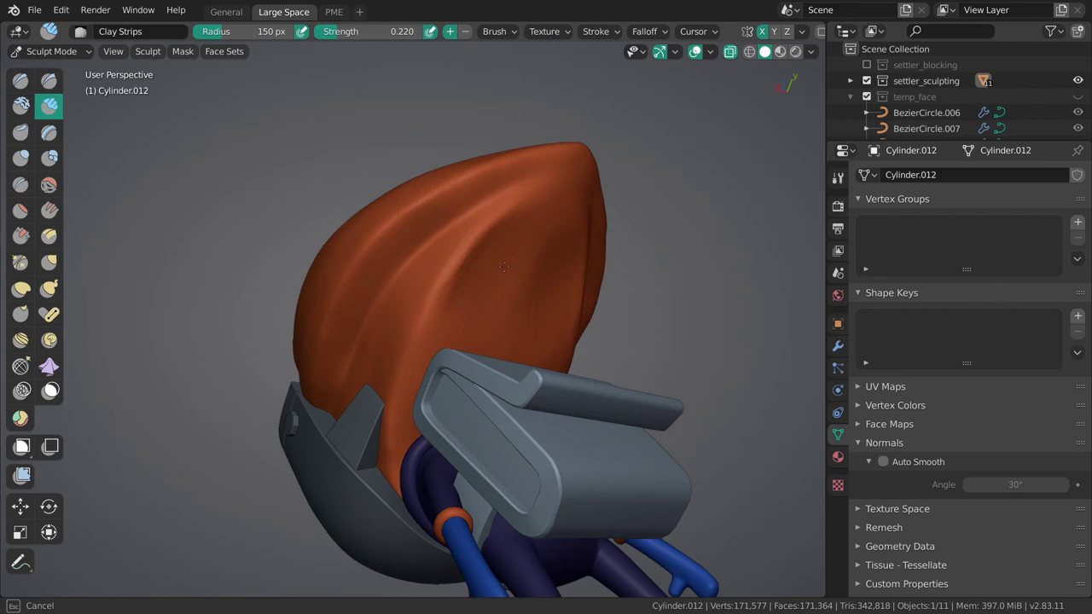
left_click(510, 346)
key("f")
left_click(468, 286)
left_click(437, 360)
middle_click_drag(536, 260, 646, 256)
scroll(565, 316, "up", 4)
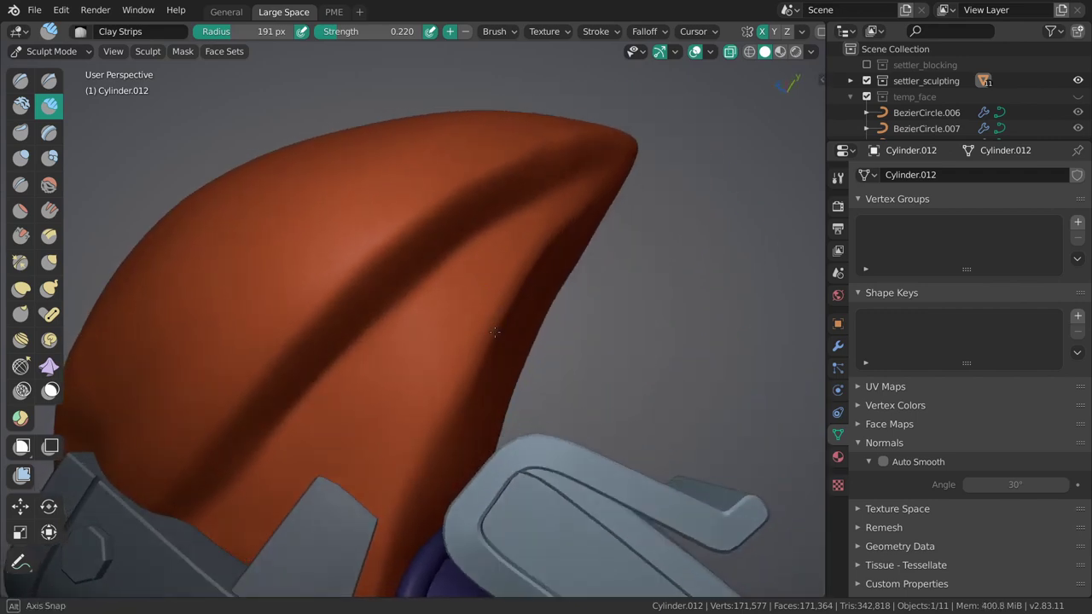
Set the Grab brush to 183 px and orbit to study the hair crest.
key("g")
key("f")
left_click(510, 300)
middle_click_drag(487, 353, 370, 297)
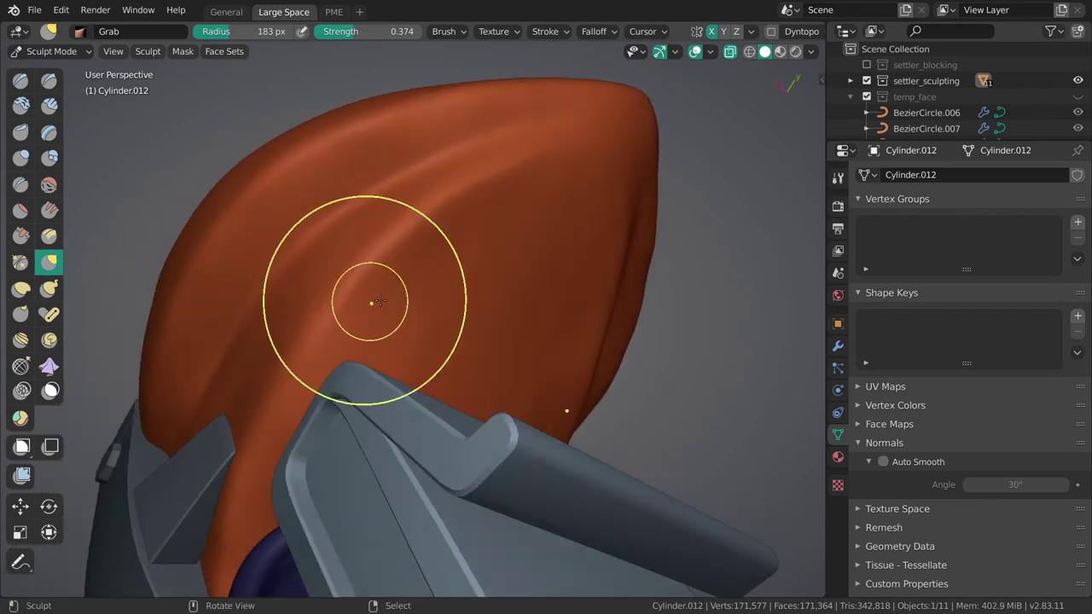
scroll(538, 221, "down", 4)
middle_click_drag(531, 236, 521, 353)
scroll(521, 353, "up", 4)
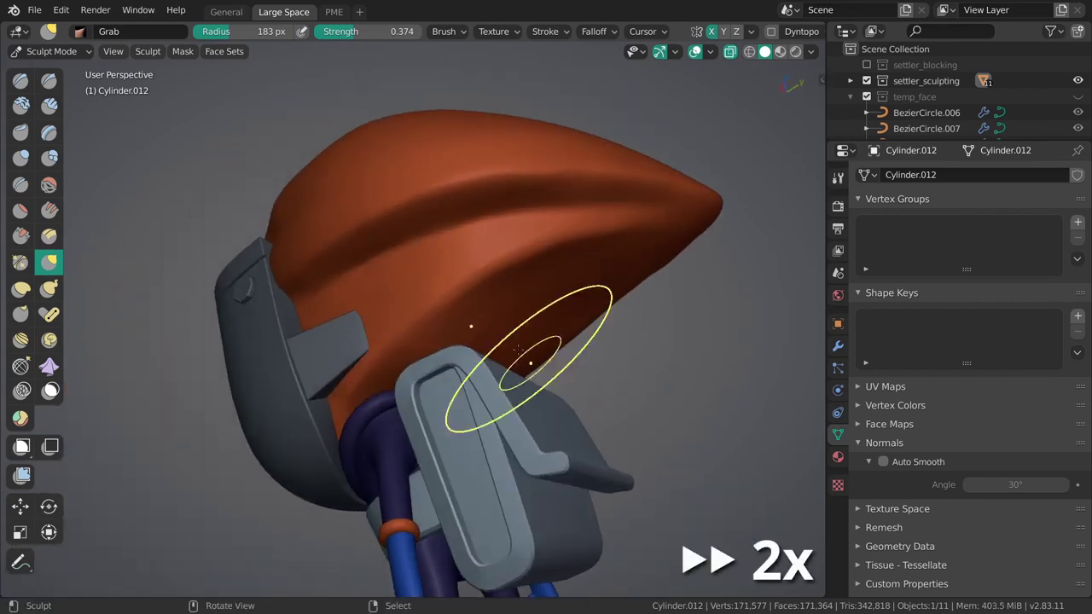
scroll(548, 316, "up", 2)
Build clay strands and carve sharp grooves along the horn, then grab with a smaller brush.
key("c")
middle_click_drag(560, 246, 482, 227)
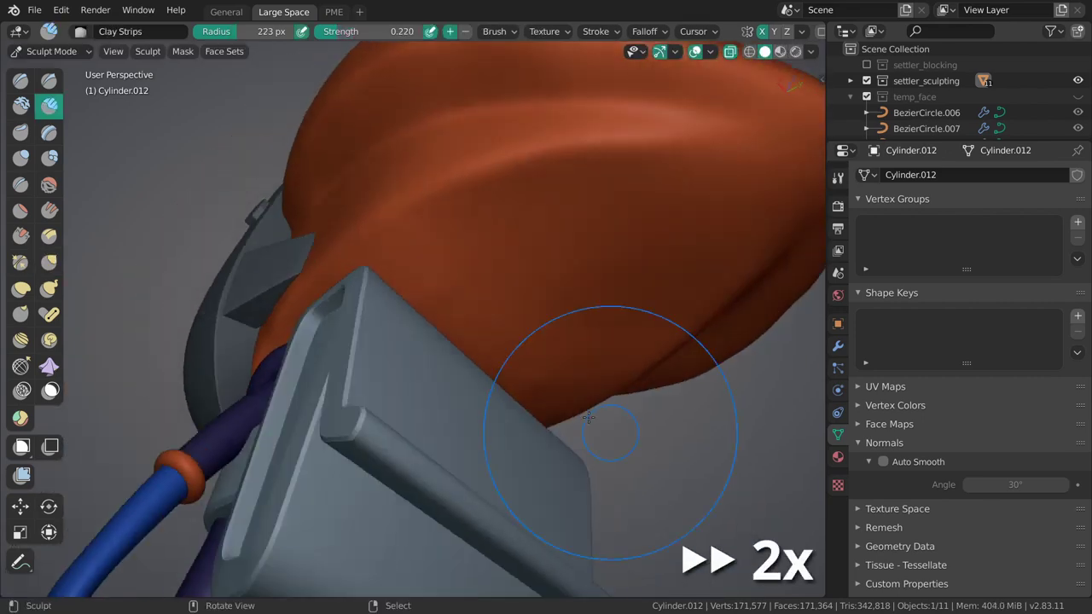
key("shift+x")
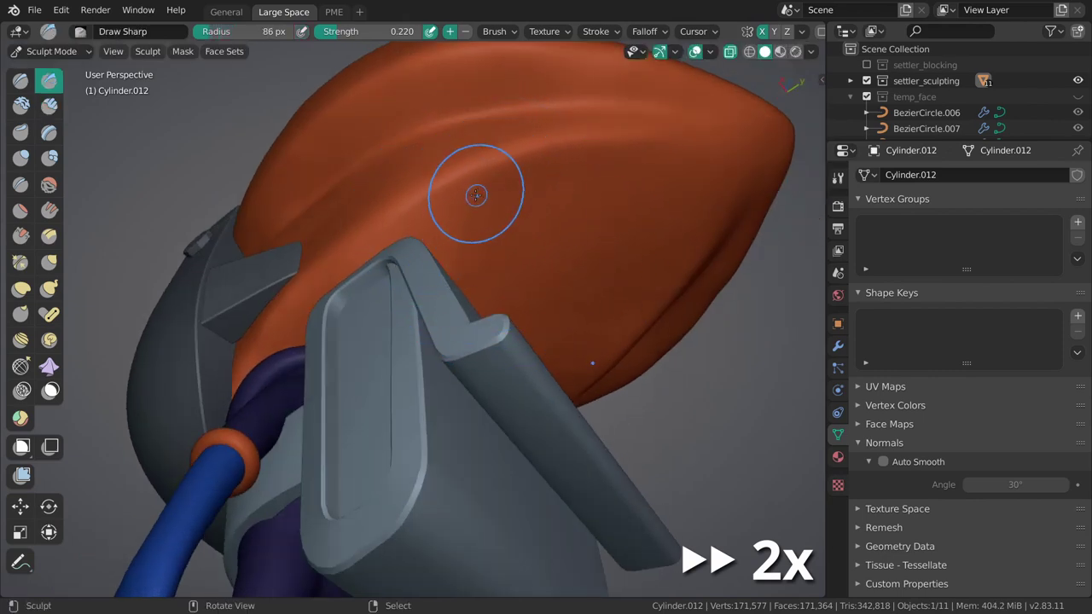
mouse_move(557, 278)
middle_mouse_down()
mouse_move(597, 220)
mouse_move(528, 219)
middle_mouse_up()
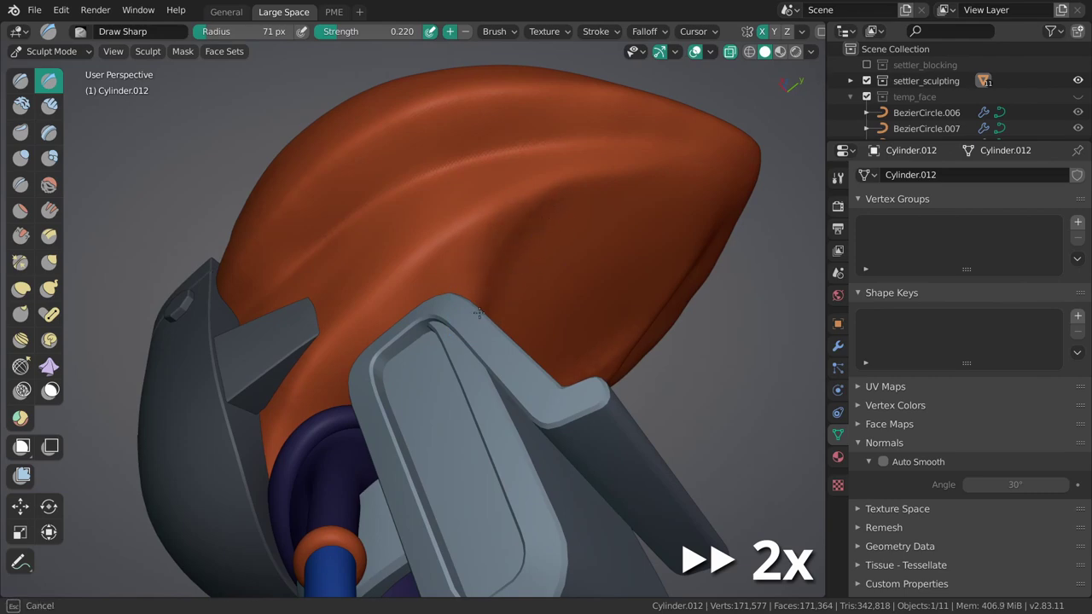
key("c")
middle_click_drag(522, 275, 489, 326)
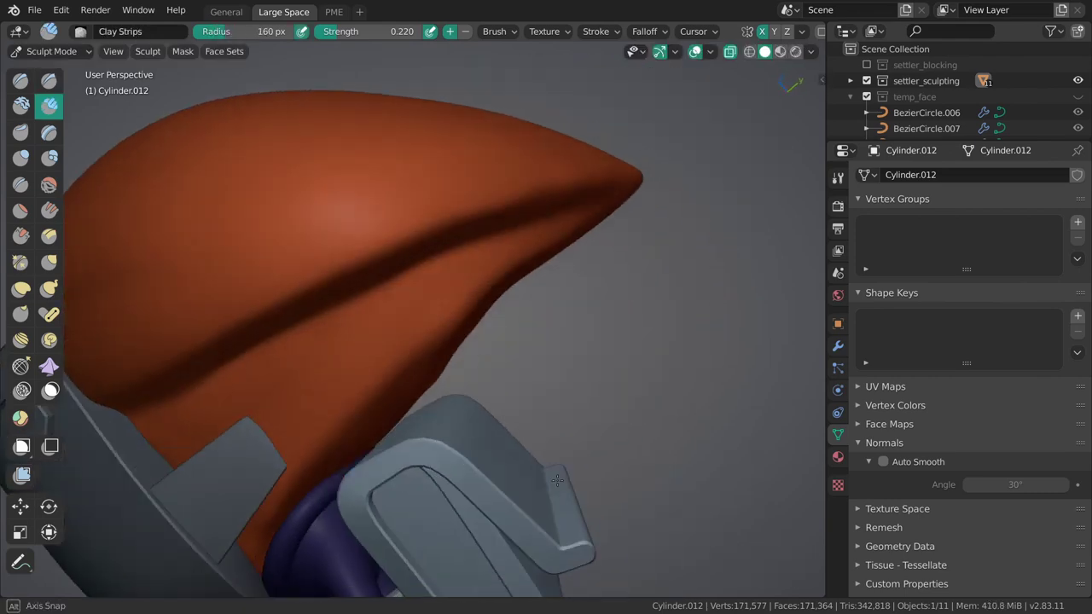
mouse_move(577, 219)
middle_mouse_down()
mouse_move(480, 272)
mouse_move(560, 357)
middle_mouse_up()
key("g")
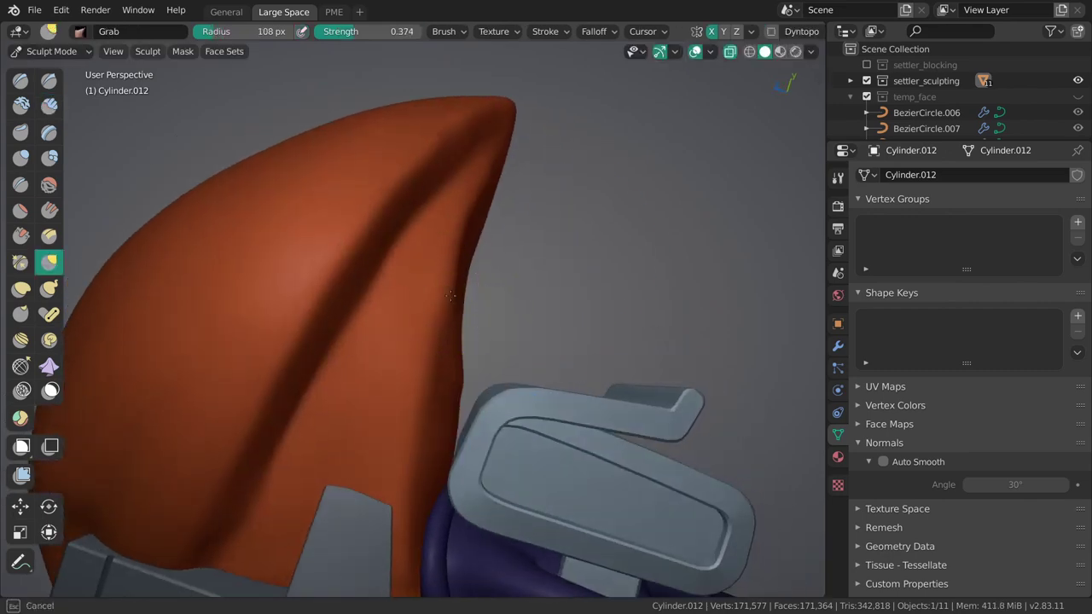
key("f")
mouse_move(450, 341)
middle_mouse_down()
mouse_move(439, 353)
mouse_move(463, 343)
middle_mouse_up()
left_click(456, 358)
Add more clay strands and Draw Sharp grooves along the horn's side.
key("c")
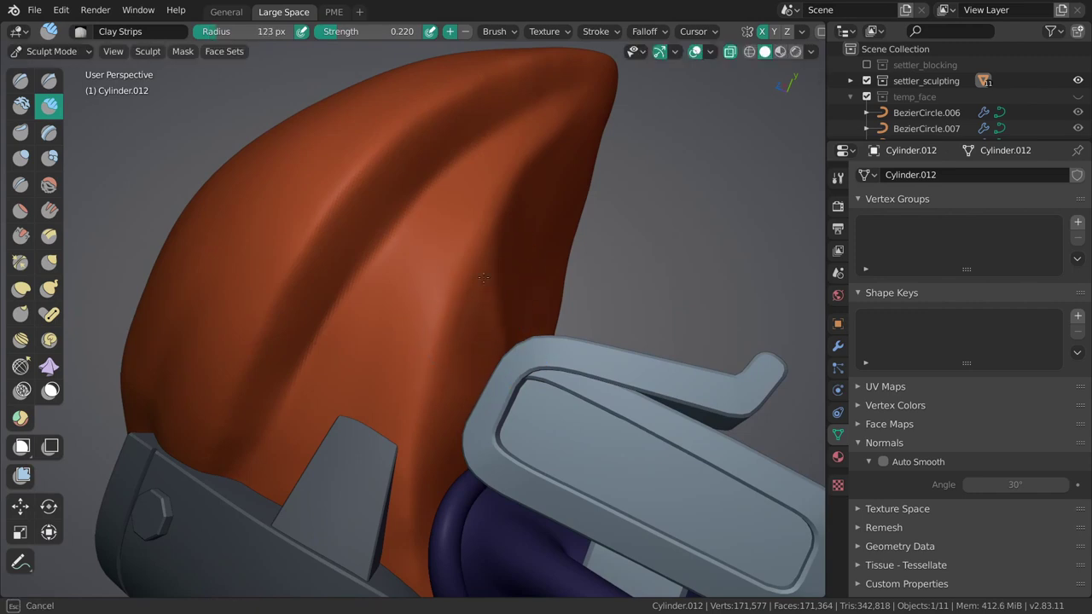
key("f")
left_click(520, 350)
mouse_move(520, 350)
middle_mouse_down()
mouse_move(528, 344)
mouse_move(421, 314)
middle_mouse_up()
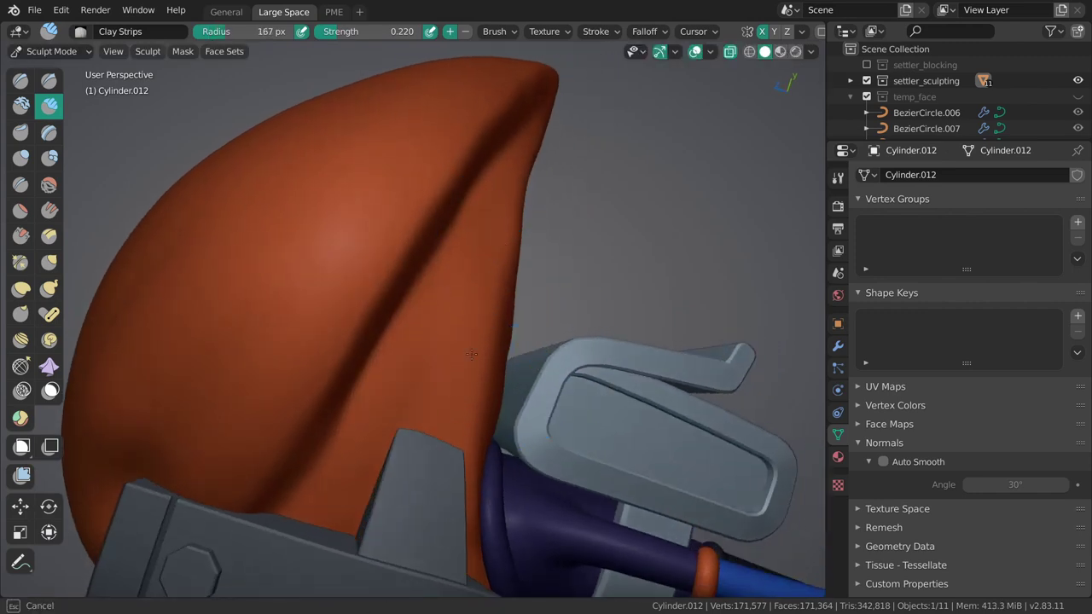
middle_click_drag(493, 249, 452, 292)
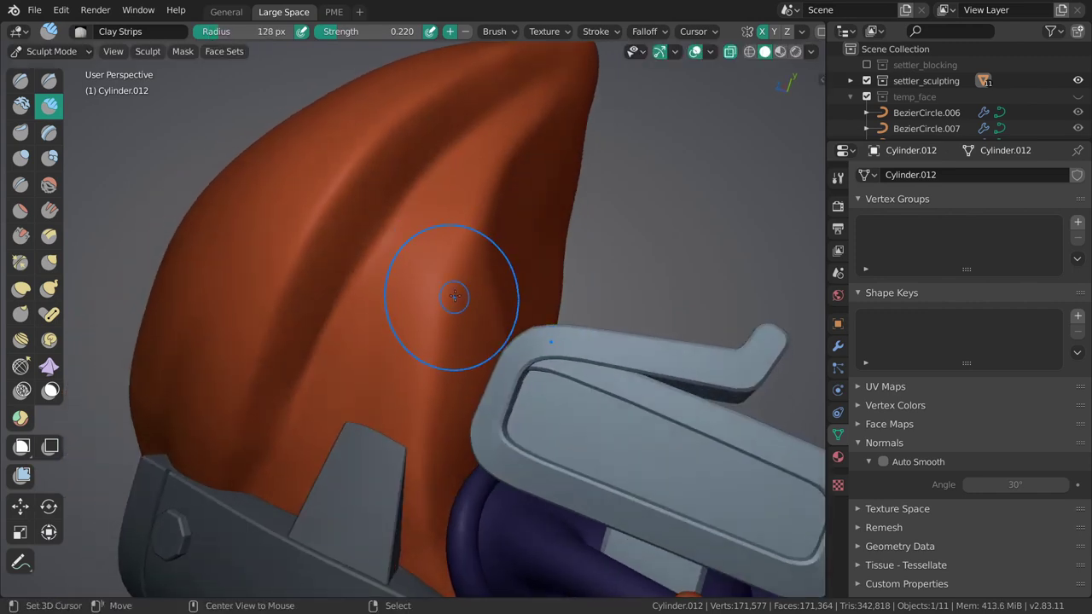
key("shift+x")
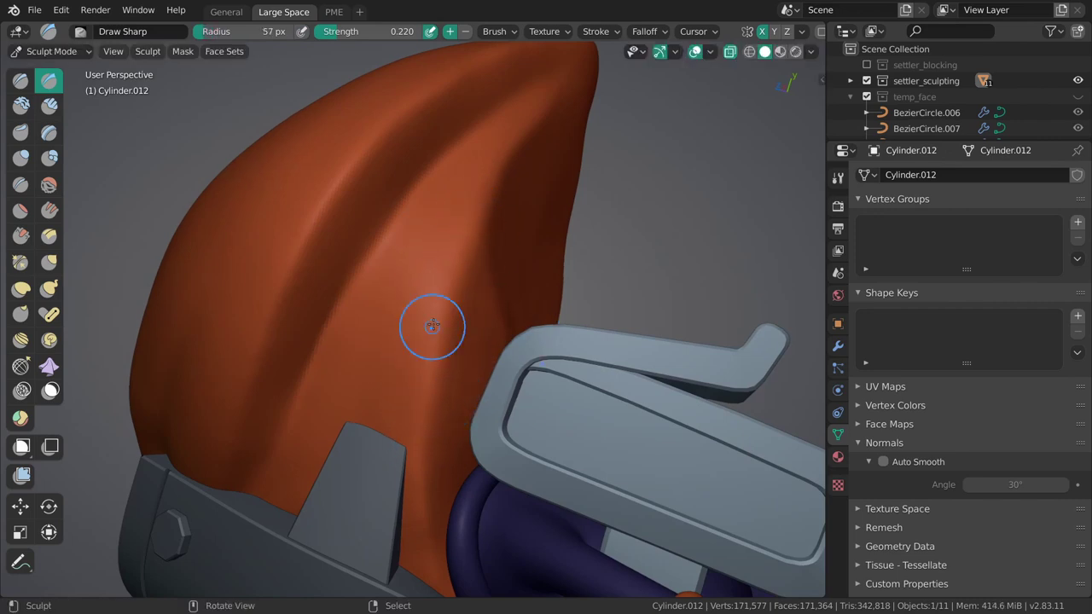
key("shift+c")
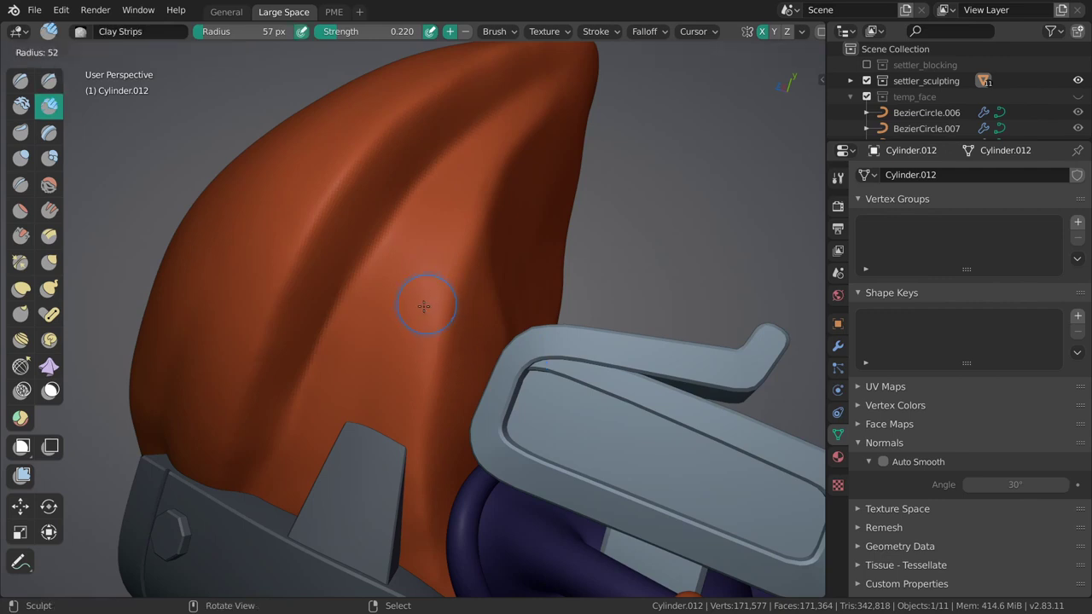
key("f")
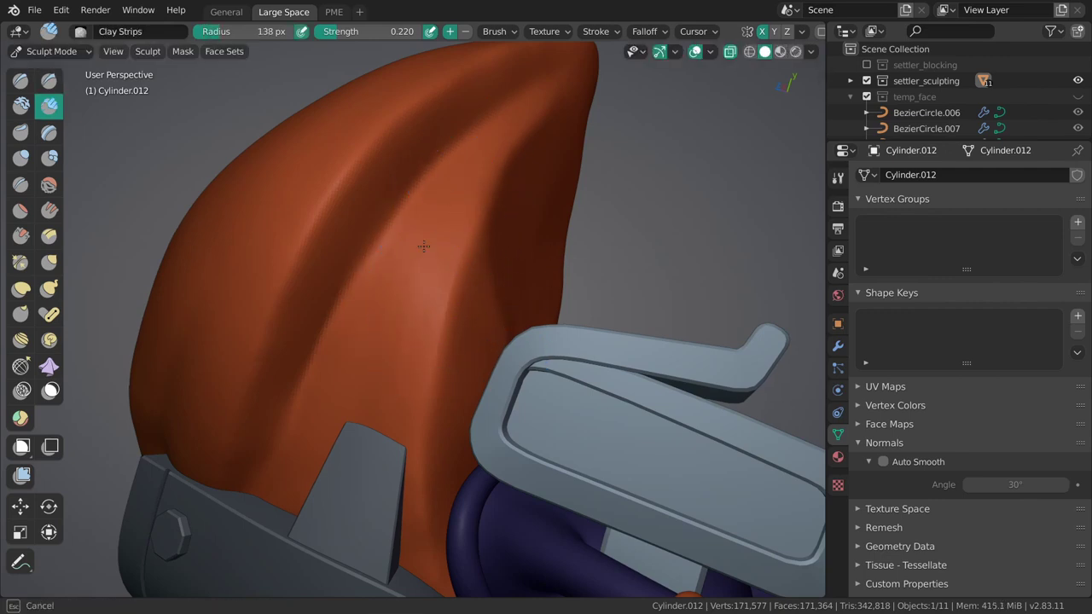
left_click(419, 272)
Use the Grab brush to reshape the horn toward a sharper tip.
middle_click_drag(419, 273, 482, 153)
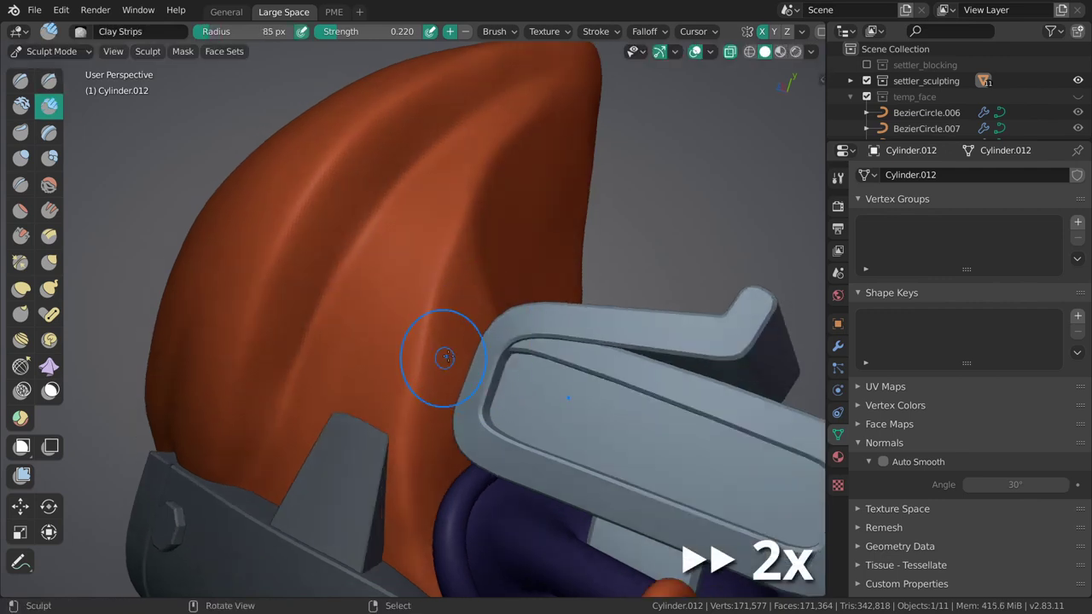
middle_click_drag(464, 222, 511, 256)
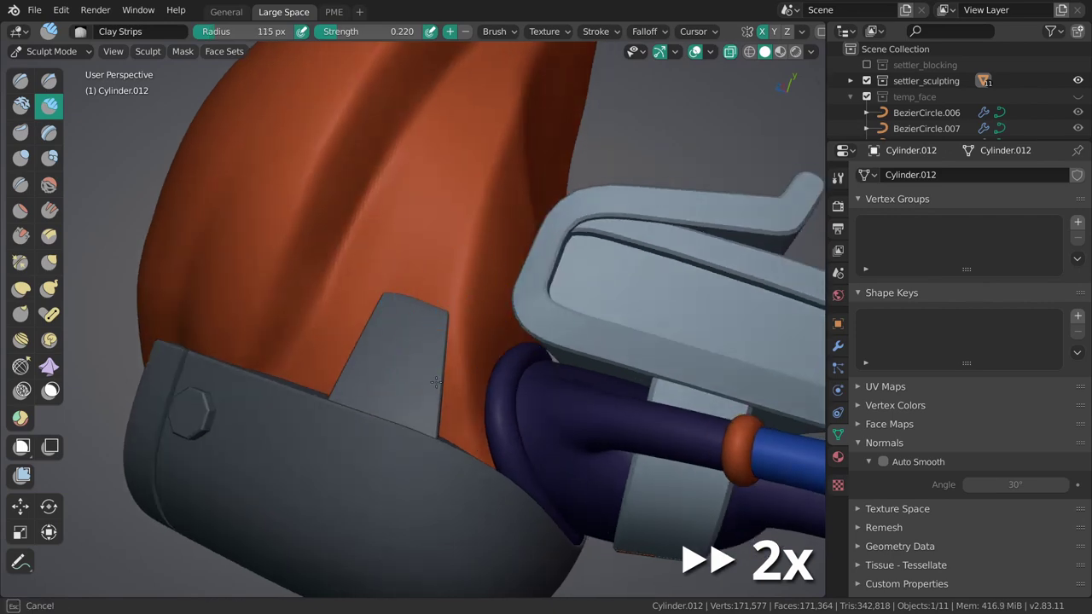
scroll(645, 287, "down", 5)
scroll(442, 378, "up", 5)
key("g")
mouse_move(441, 378)
middle_mouse_down()
mouse_move(500, 292)
mouse_move(569, 254)
mouse_move(505, 244)
mouse_move(518, 254)
mouse_move(549, 400)
mouse_move(536, 426)
mouse_move(511, 409)
middle_mouse_up()
Resize the brush, view the model from the front and resume sculpting the hair.
key("f")
left_click(550, 400)
scroll(524, 398, "down", 4)
key("grave")
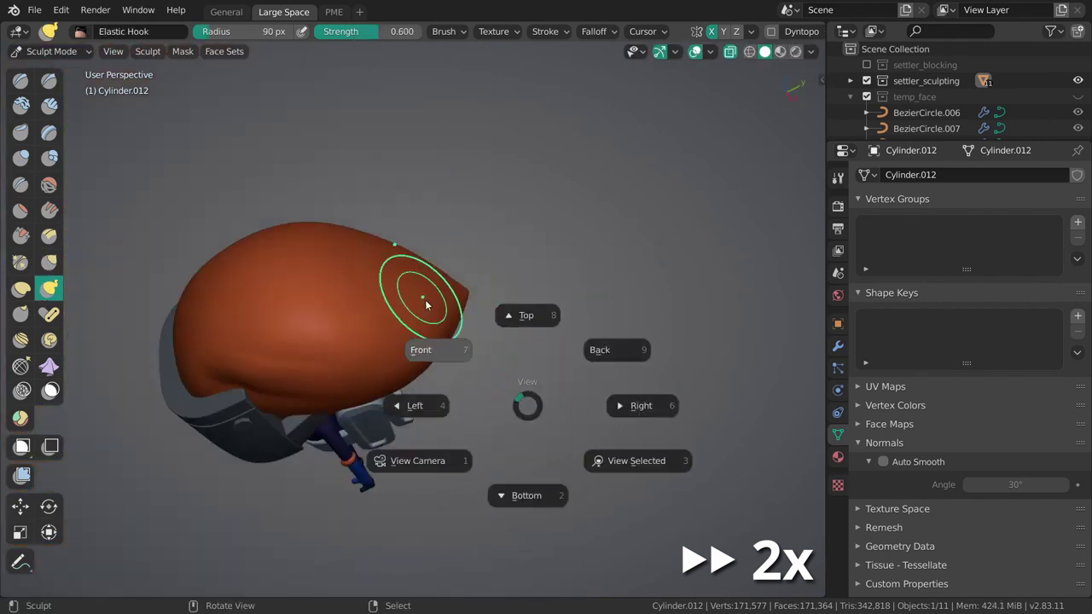
left_click(414, 293)
key("ctrl+Tab")
mouse_move(518, 341)
middle_mouse_down()
mouse_move(408, 346)
mouse_move(438, 415)
mouse_move(508, 344)
middle_mouse_up()
key("ctrl+Tab")
scroll(465, 300, "up", 3)
scroll(507, 344, "down", 3)
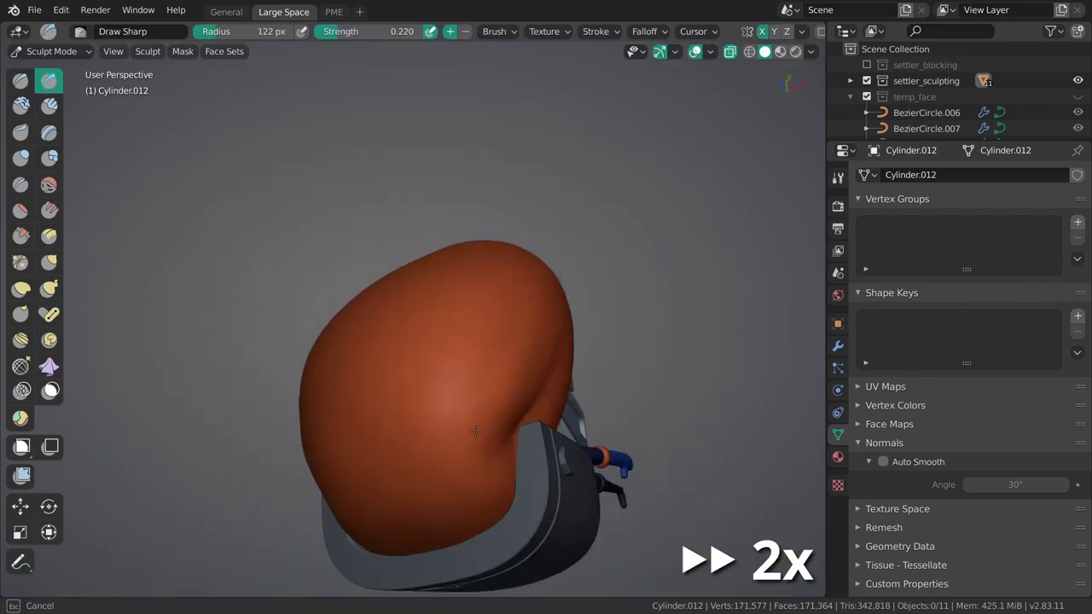
Smooth the hair and round it out with a 213 px Grab brush.
key("s")
mouse_move(414, 410)
middle_mouse_down()
mouse_move(426, 285)
mouse_move(480, 378)
mouse_move(463, 365)
middle_mouse_up()
key("g")
key("grave")
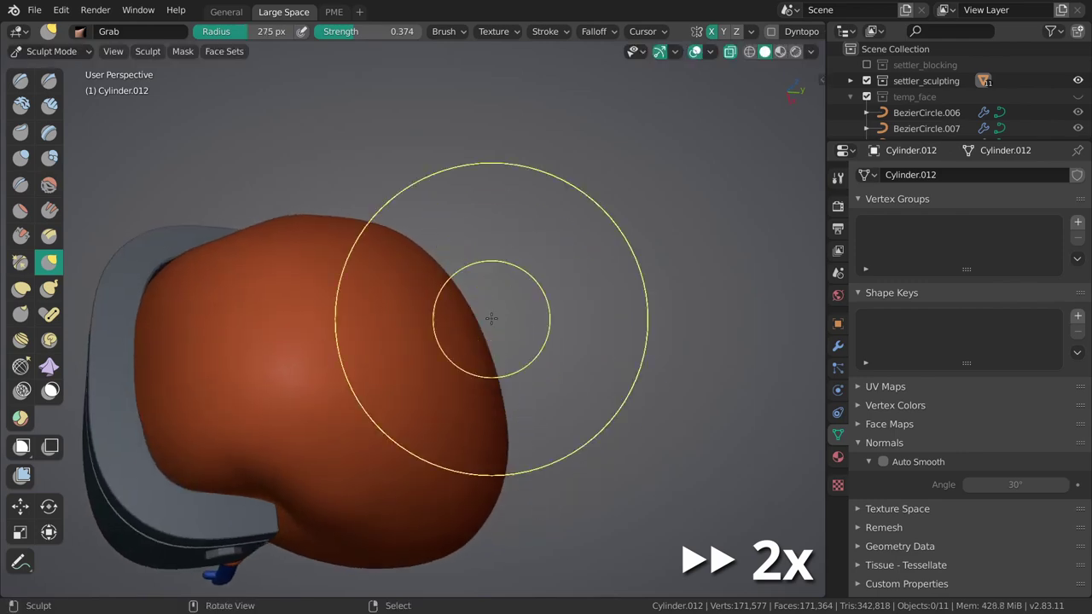
mouse_move(487, 316)
middle_mouse_down()
mouse_move(480, 365)
mouse_move(466, 267)
mouse_move(480, 227)
mouse_move(467, 341)
mouse_move(507, 402)
mouse_move(486, 421)
mouse_move(478, 367)
middle_mouse_up()
key("f")
left_click(480, 227)
Set viewport shading Color to Single and bring up the MatCap choices.
left_click(811, 51)
left_click(735, 246)
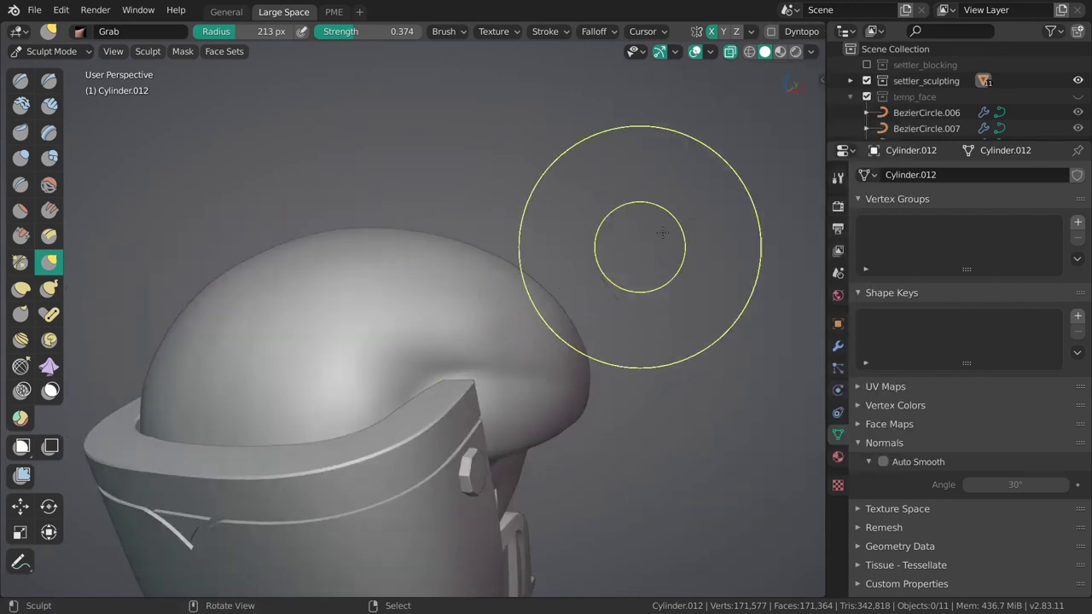
left_click(811, 51)
left_click(794, 167)
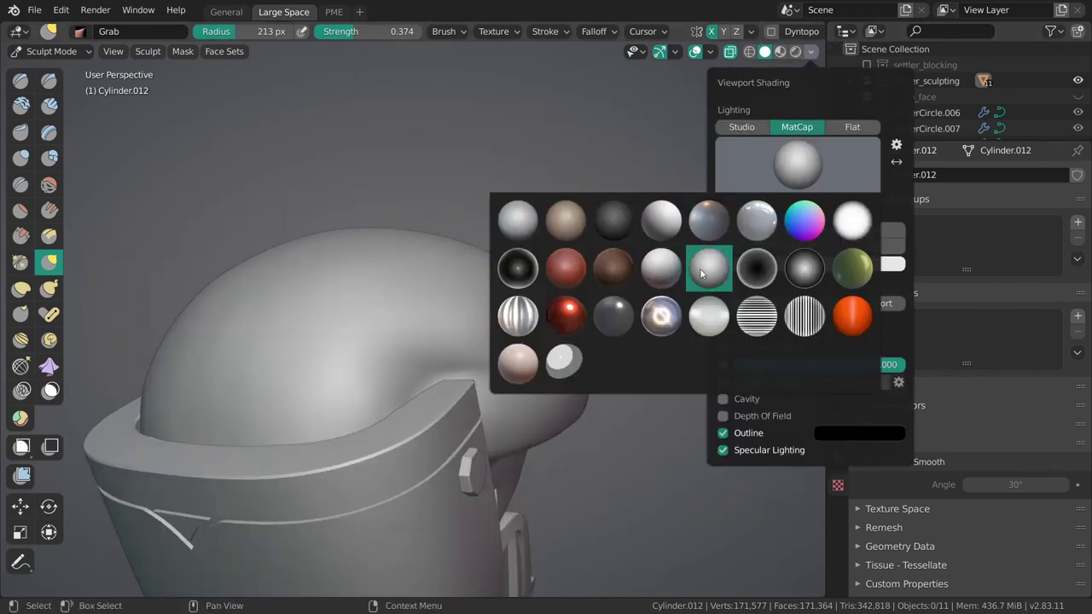
Apply a glossy dark MatCap to the viewport.
left_click(518, 269)
left_click(797, 165)
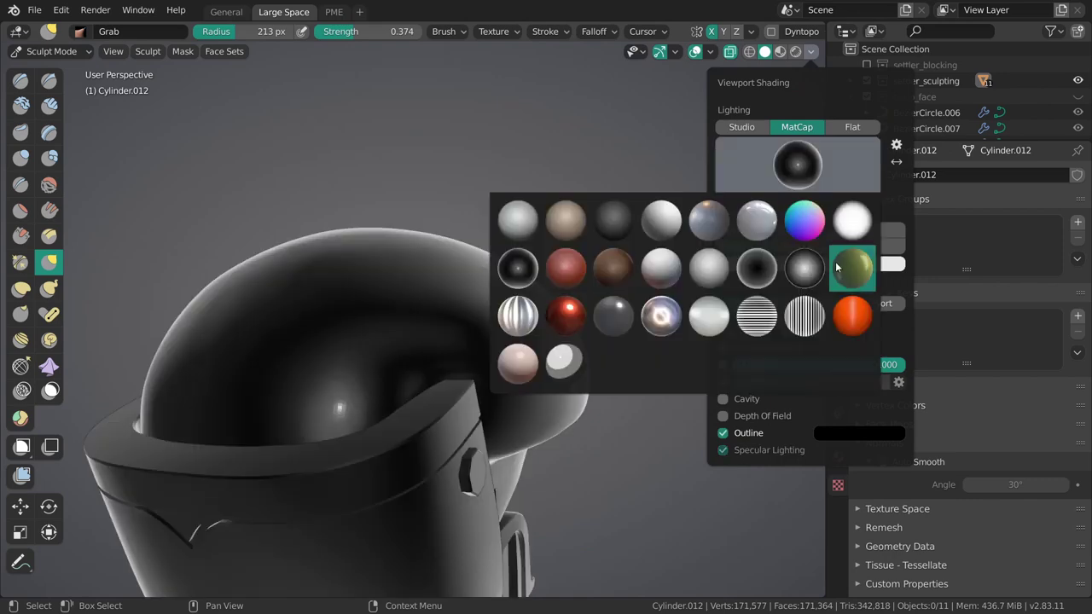
left_click(804, 268)
middle_click_drag(487, 290, 451, 296)
Smooth the hair dome at 0.674 strength with a 237 px brush.
key("f")
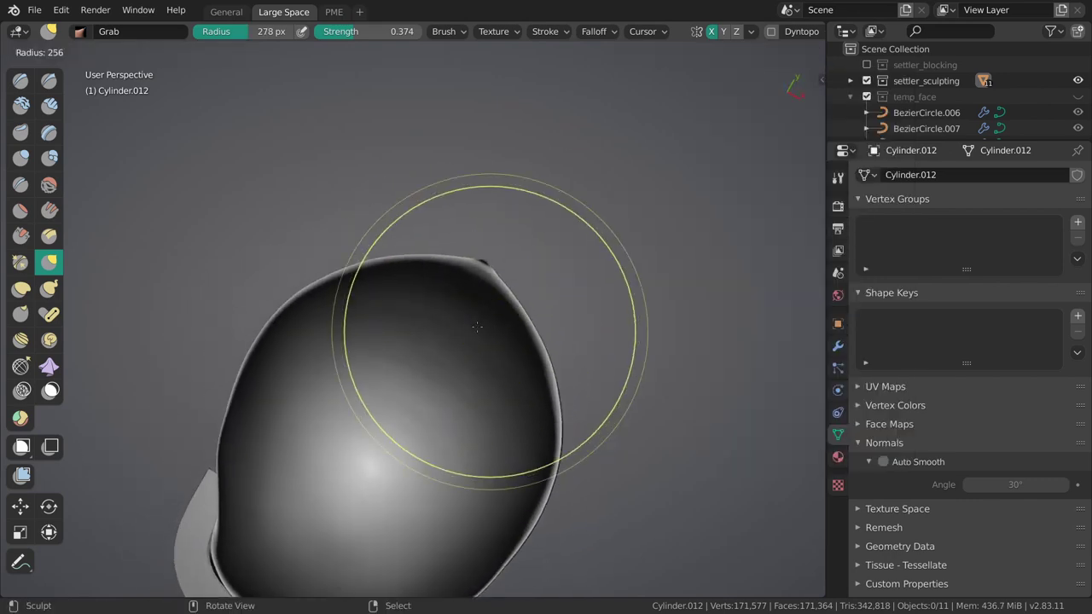
key("shift+f")
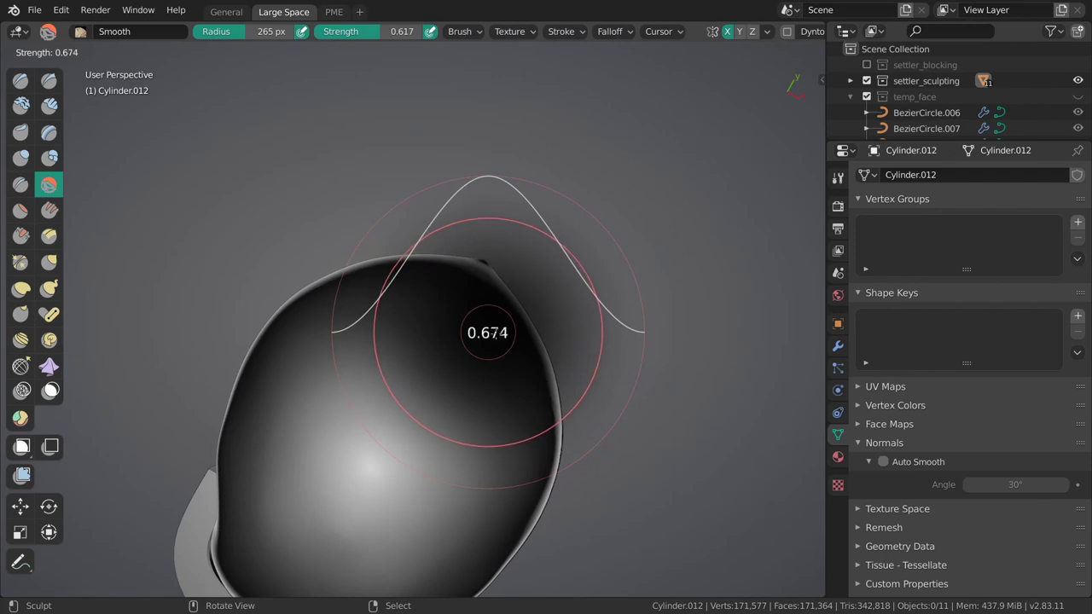
left_click(483, 326)
mouse_move(485, 325)
middle_mouse_down()
mouse_move(469, 316)
mouse_move(446, 407)
mouse_move(475, 320)
mouse_move(458, 313)
mouse_move(499, 364)
mouse_move(523, 341)
middle_mouse_up()
key("f")
left_click(469, 314)
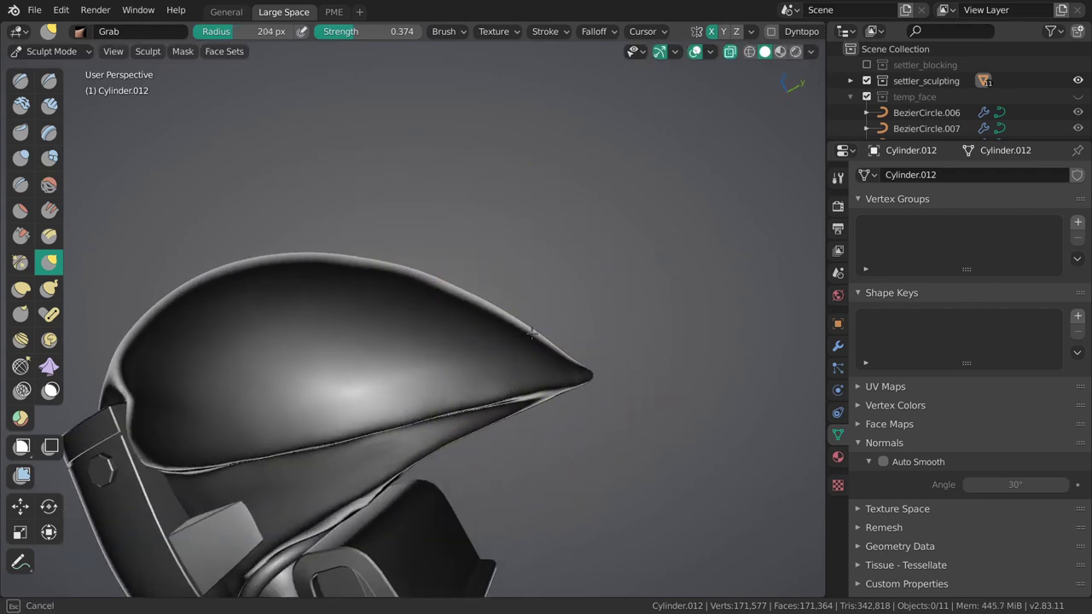
middle_click_drag(541, 378, 609, 344)
key("e")
scroll(610, 344, "up", 2)
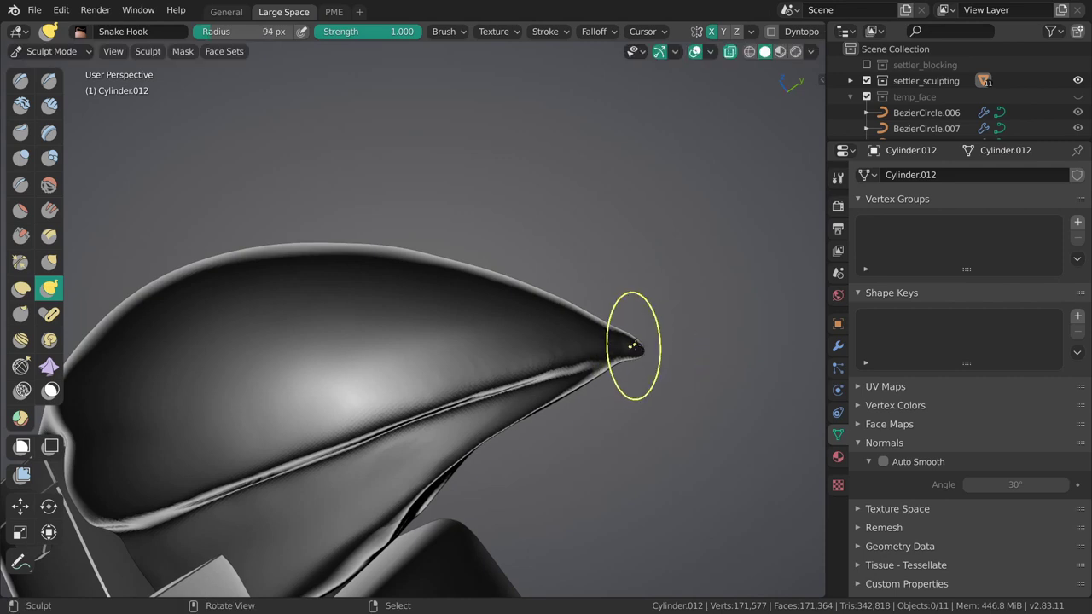
Flare the hair dome over the helmet using Elastic Deform, then 150 px and 247 px Grab.
key("e")
mouse_move(631, 343)
middle_mouse_down()
mouse_move(539, 381)
mouse_move(506, 417)
middle_mouse_up()
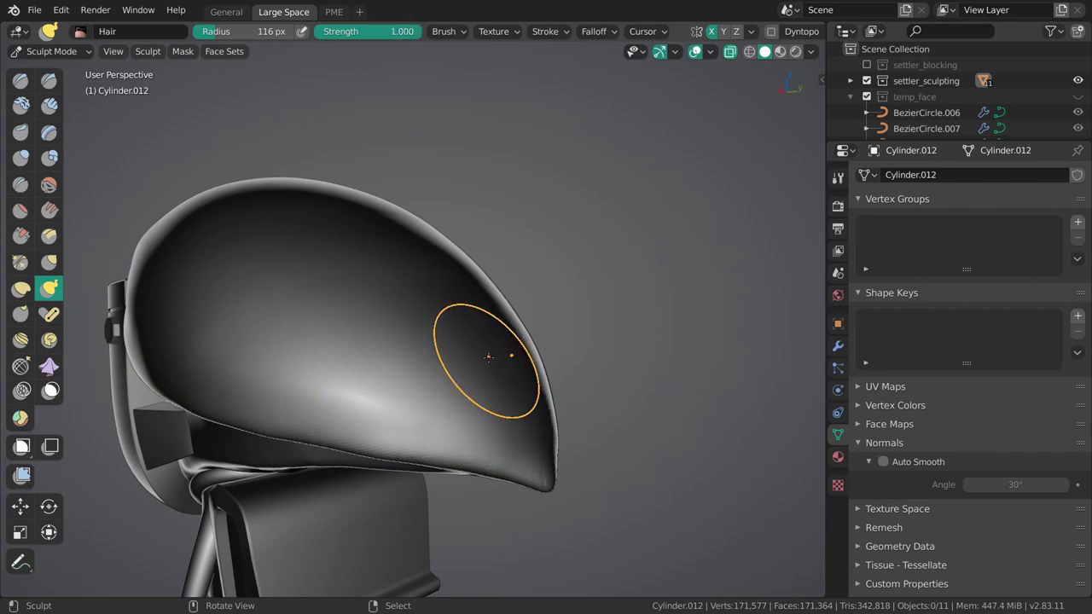
key("g")
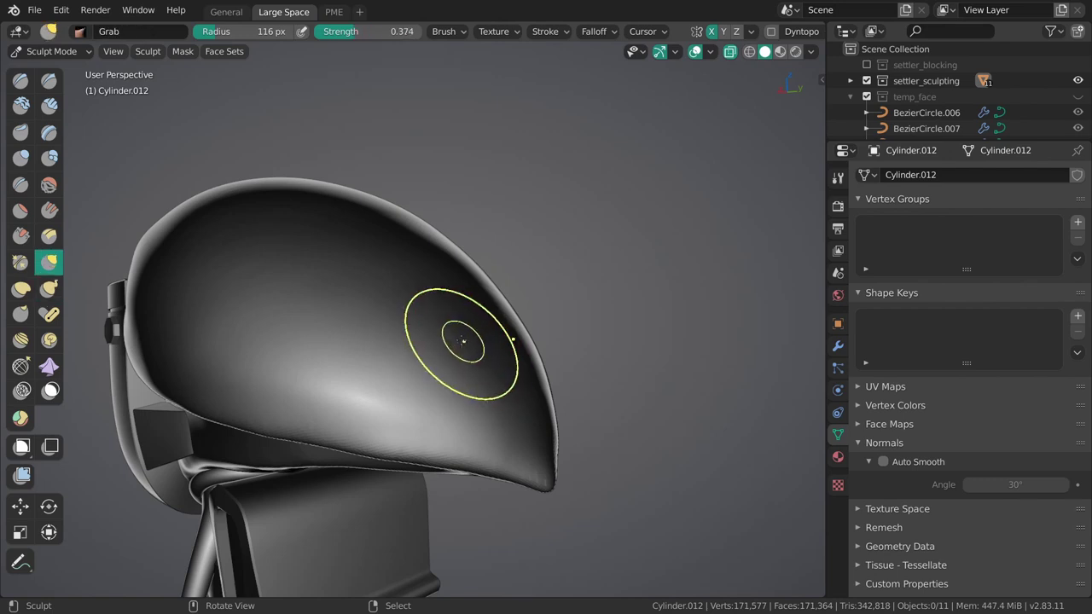
mouse_move(450, 341)
middle_mouse_down()
mouse_move(463, 312)
mouse_move(566, 410)
mouse_move(575, 336)
middle_mouse_up()
key("f")
left_click(524, 287)
middle_click_drag(499, 308, 512, 367)
key("f")
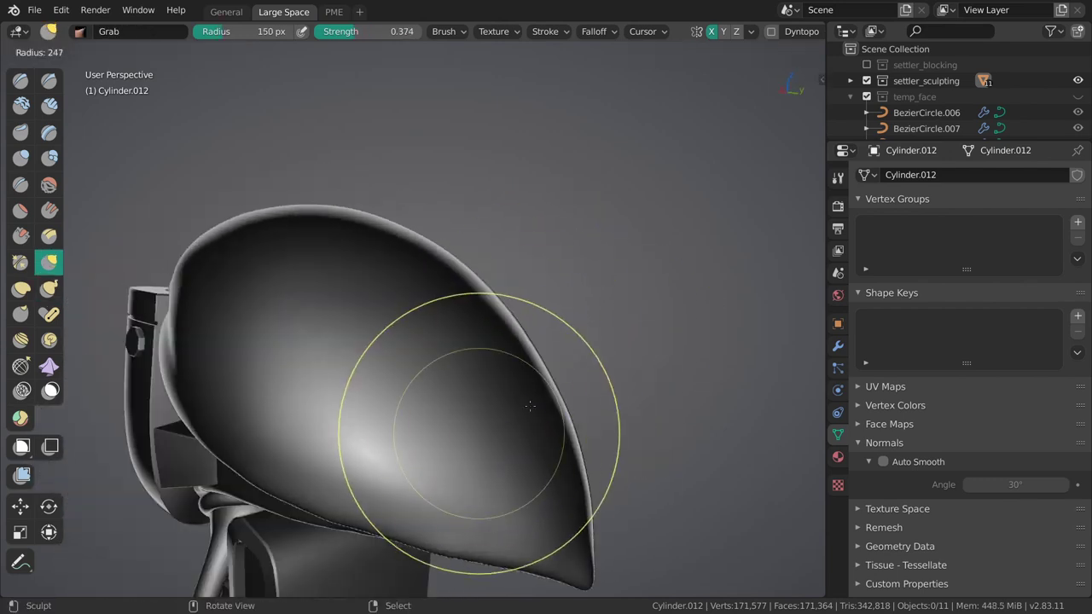
left_click(614, 451)
middle_click_drag(614, 450, 490, 345)
mouse_move(397, 355)
middle_mouse_down()
mouse_move(504, 244)
mouse_move(528, 391)
middle_mouse_up()
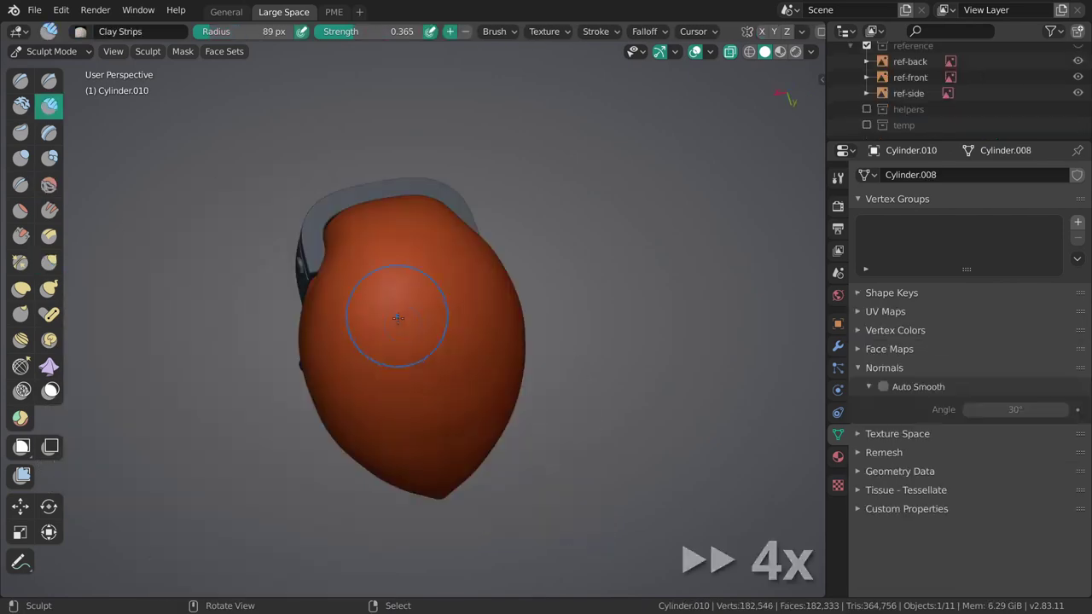
Set the Clay Strips brush strength to 0.471.
middle_click_drag(434, 390, 448, 439)
key("shift+f")
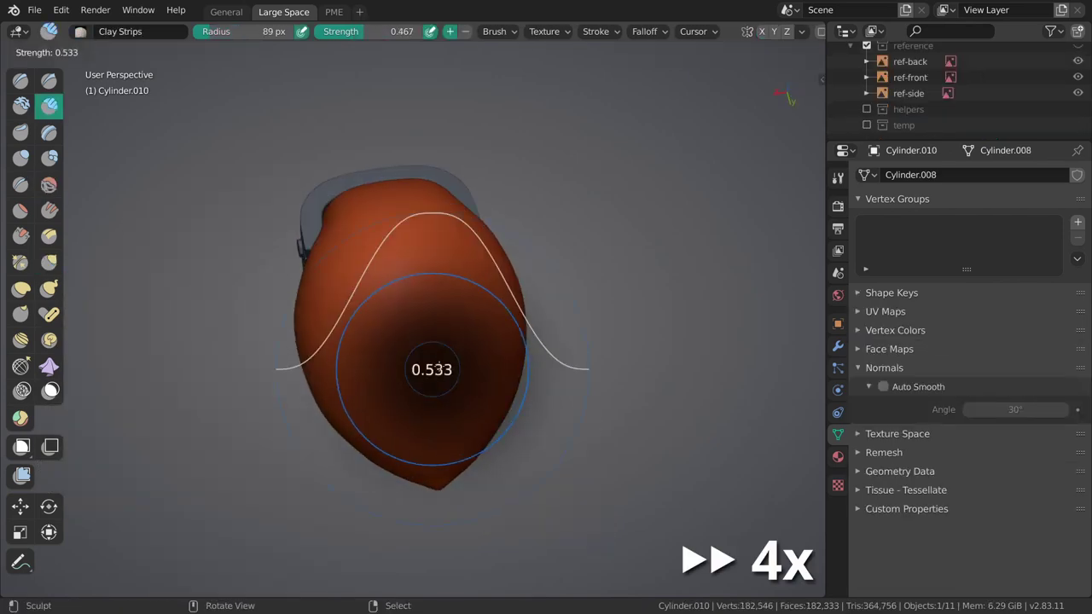
left_click(426, 353)
key("shift+f")
left_click(376, 213)
Lay clay strip strands across the hair dome, checking them from several side angles.
middle_click_drag(377, 213, 415, 312)
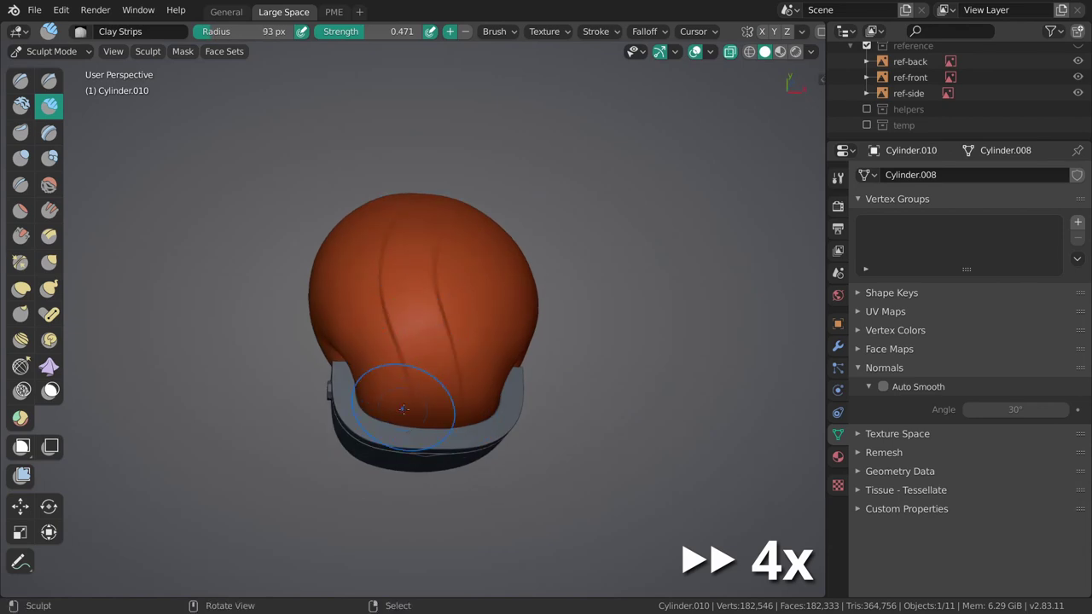
middle_click_drag(403, 409, 502, 385)
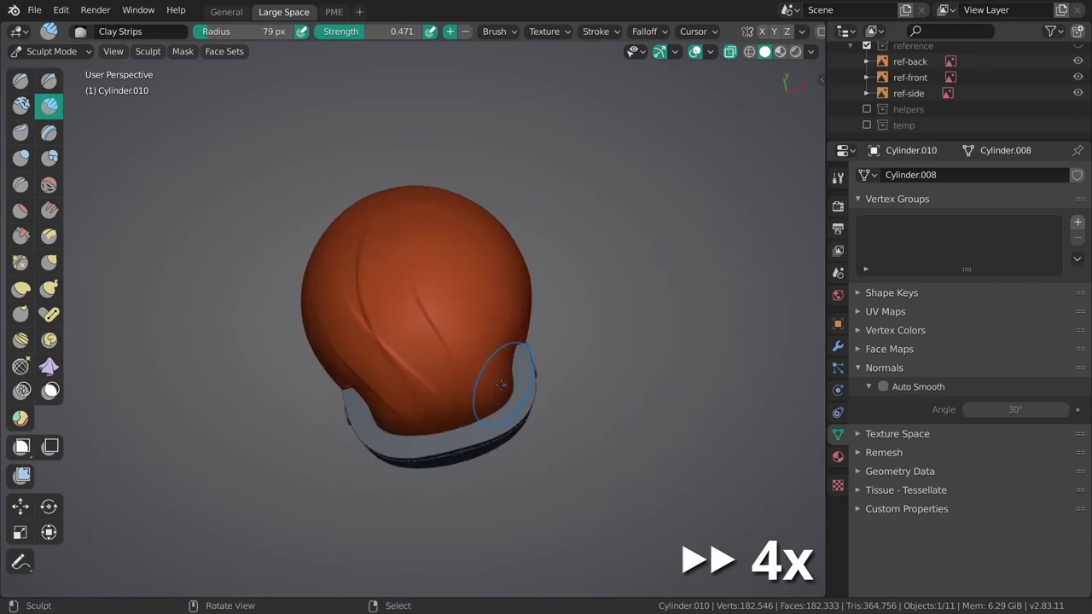
left_click_drag(425, 336, 431, 350)
mouse_move(431, 350)
middle_mouse_down()
mouse_move(481, 198)
mouse_move(418, 360)
middle_mouse_up()
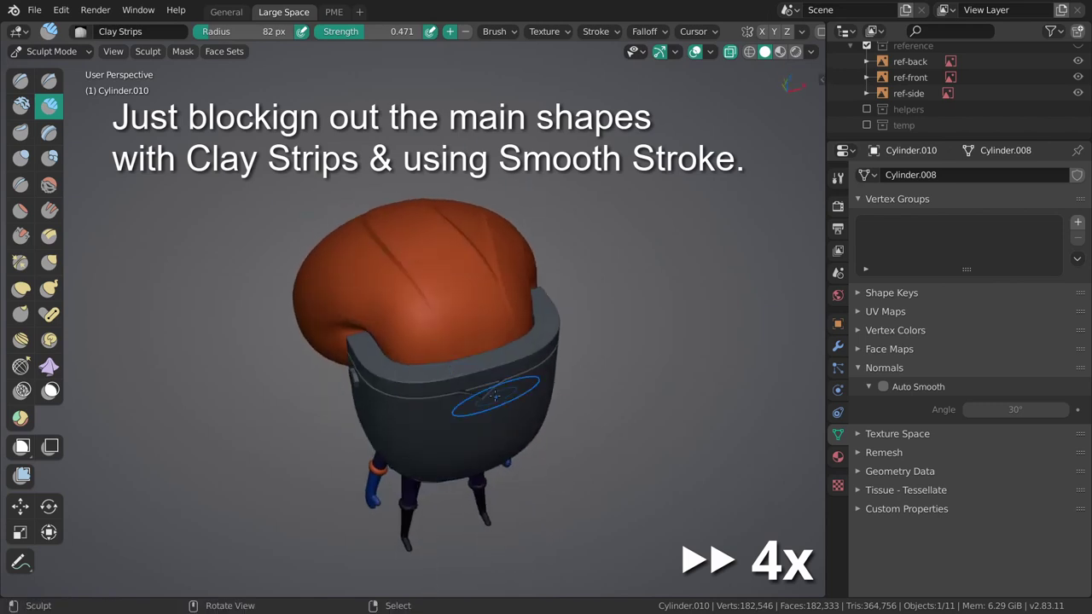
mouse_move(418, 360)
left_mouse_down()
mouse_move(387, 329)
mouse_move(422, 359)
left_mouse_up()
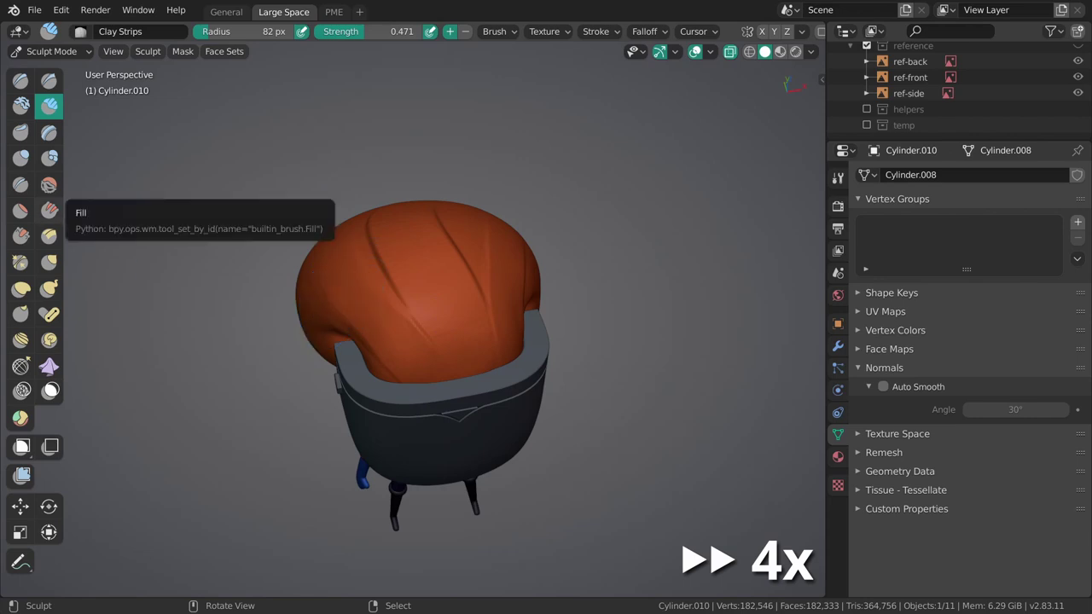
middle_click_drag(255, 213, 381, 183)
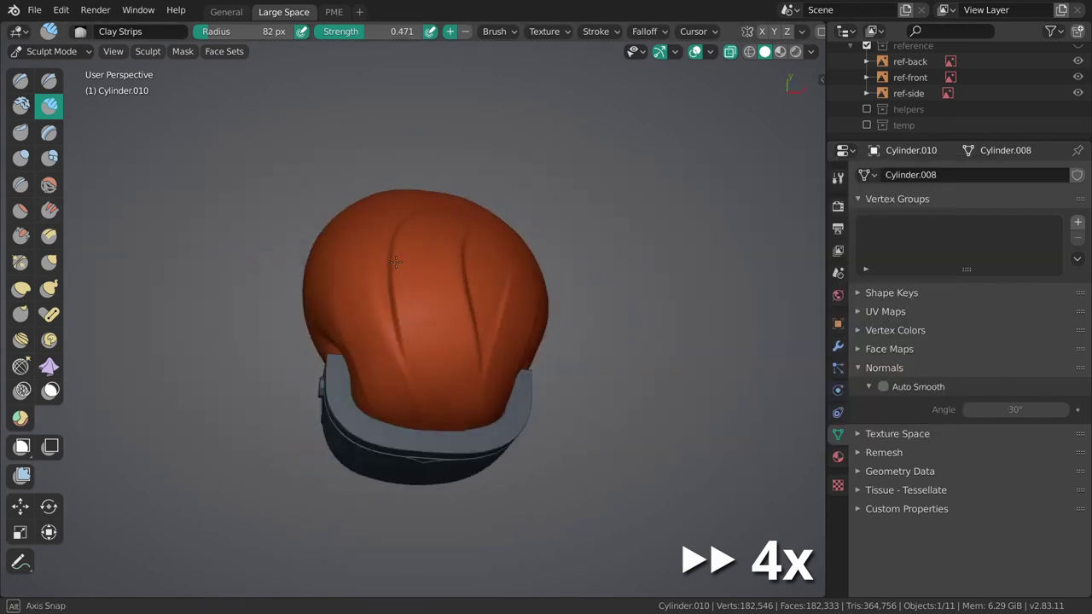
mouse_move(421, 320)
middle_mouse_down()
mouse_move(456, 378)
mouse_move(406, 156)
middle_mouse_up()
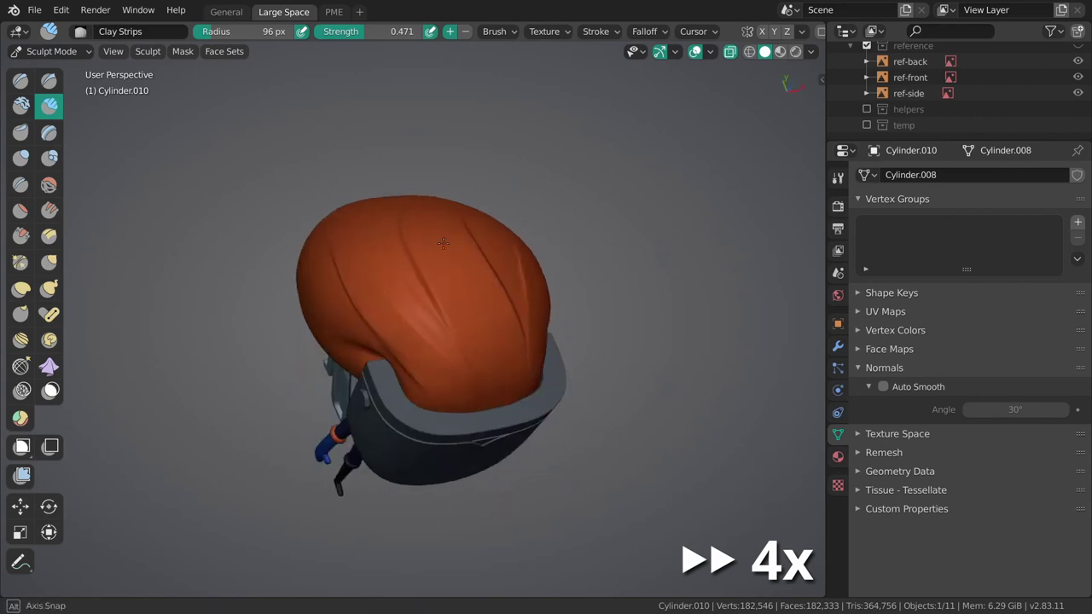
mouse_move(426, 209)
middle_mouse_down()
mouse_move(397, 280)
mouse_move(551, 295)
mouse_move(378, 244)
middle_mouse_up()
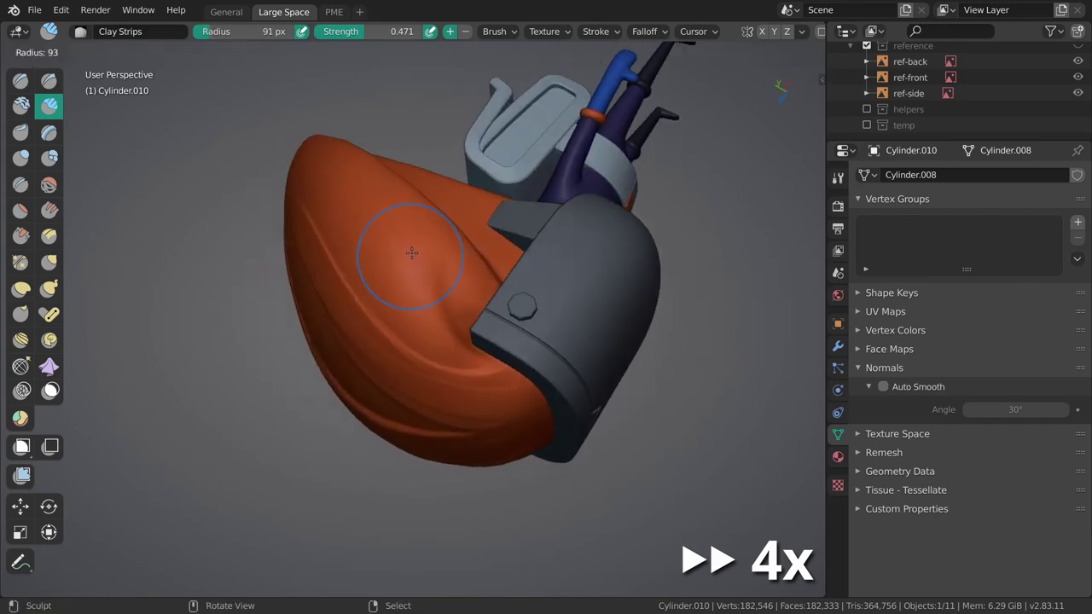
key("alt+Tab")
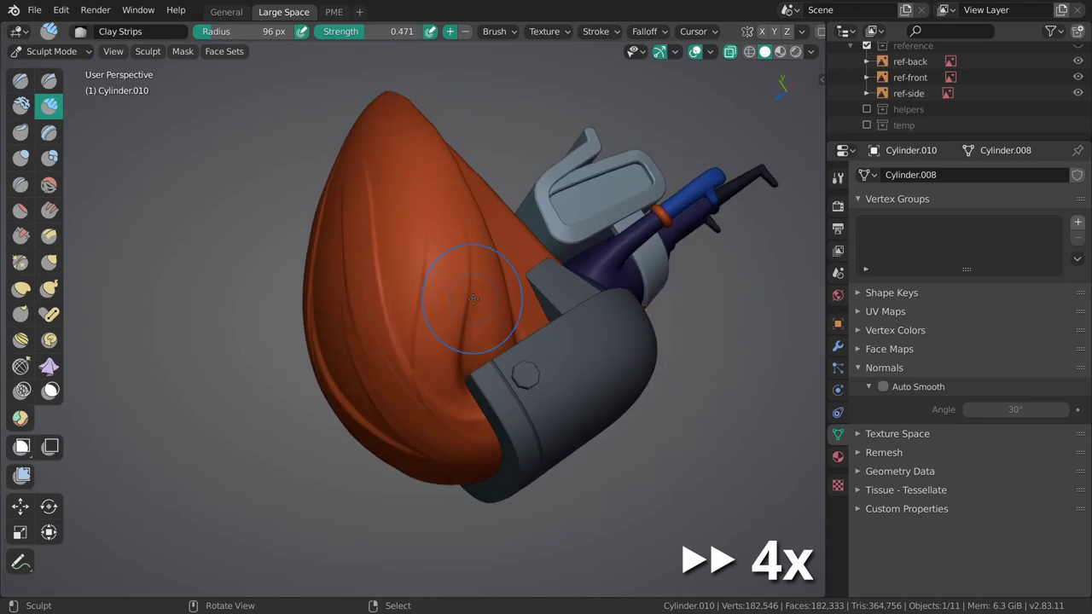
mouse_move(370, 194)
middle_mouse_down()
mouse_move(454, 304)
mouse_move(614, 291)
mouse_move(427, 321)
mouse_move(465, 460)
mouse_move(377, 378)
mouse_move(487, 348)
mouse_move(359, 273)
middle_mouse_up()
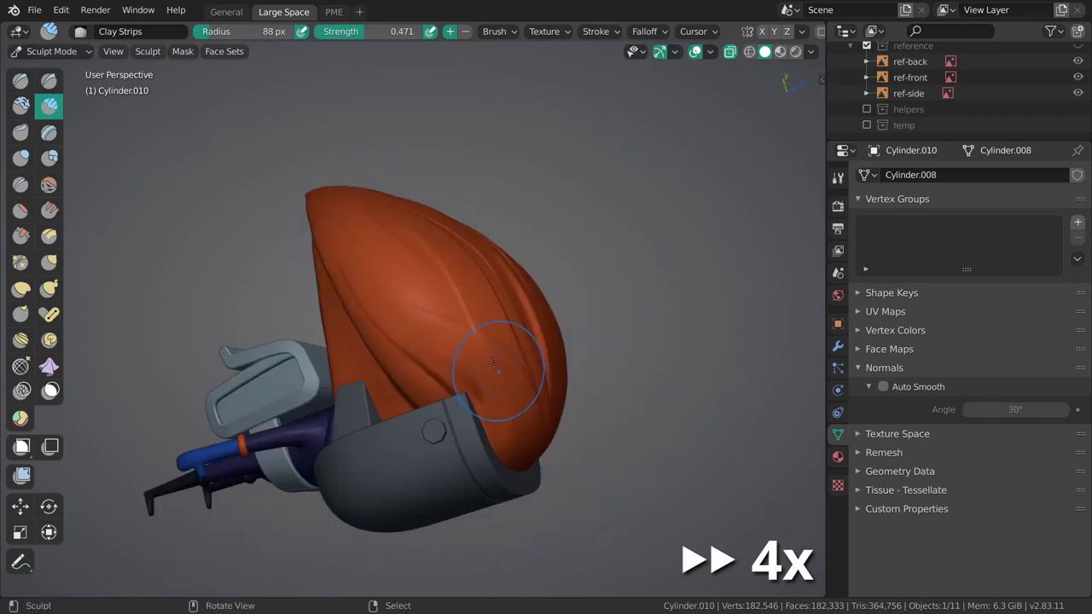
mouse_move(487, 341)
middle_mouse_down()
mouse_move(390, 310)
mouse_move(396, 279)
mouse_move(426, 281)
mouse_move(375, 147)
middle_mouse_up()
Adjust the brush radius and raise Clay Strips strength to full 1.000.
key("shift+f")
left_click(473, 518)
middle_click_drag(473, 519, 430, 183)
left_click(512, 535)
middle_click_drag(513, 535, 402, 214)
key("shift+f")
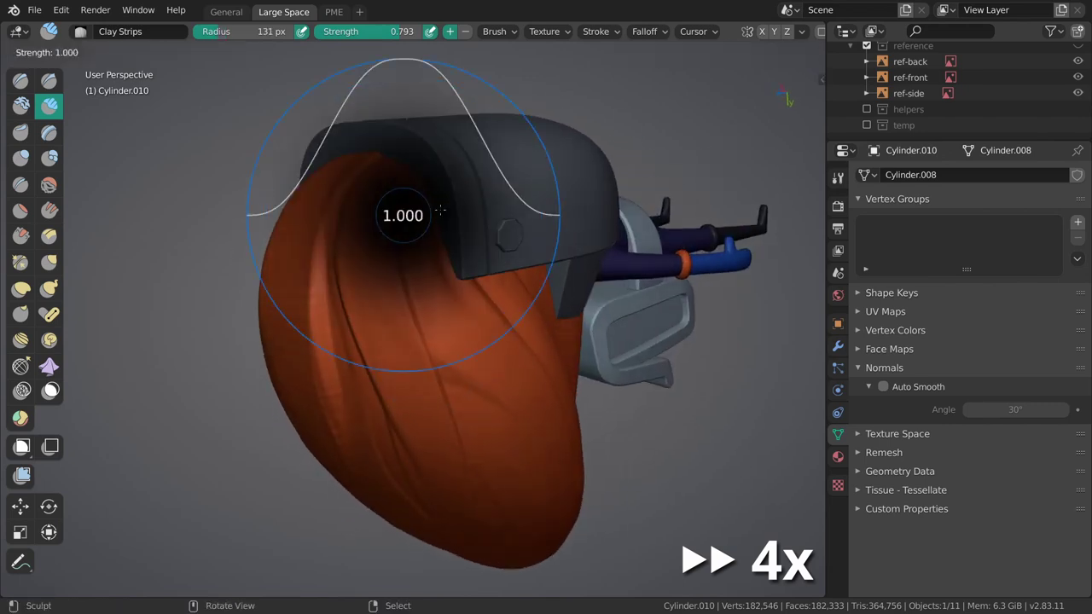
left_click(443, 327)
Enlarge the brush and lay a broad clay strand across the hair.
mouse_move(563, 453)
middle_mouse_down()
mouse_move(402, 244)
mouse_move(355, 131)
middle_mouse_up()
key("f")
left_click(355, 131)
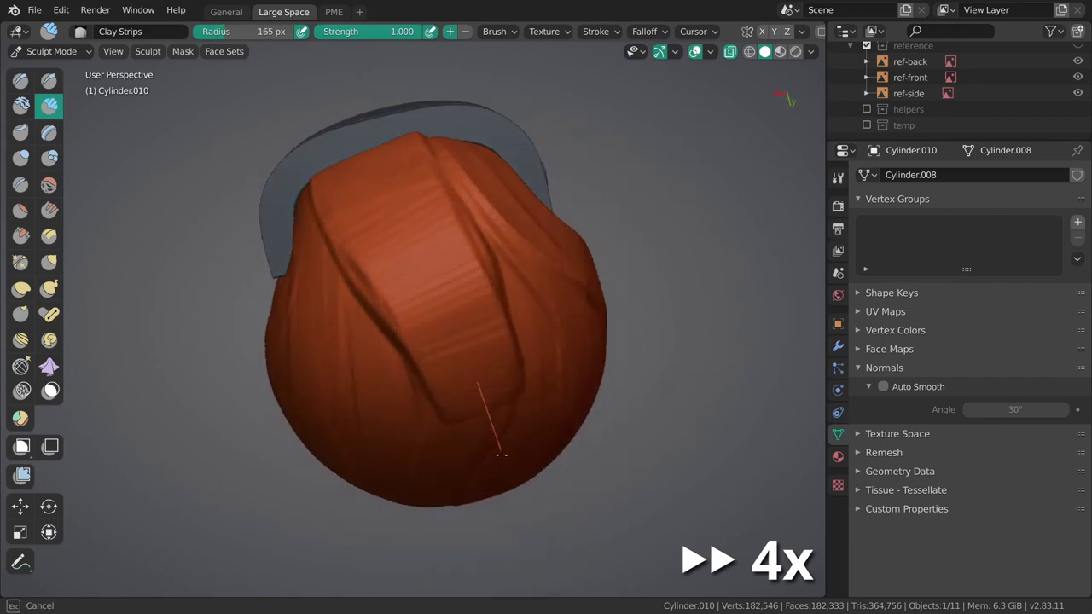
mouse_move(501, 456)
middle_mouse_down()
mouse_move(461, 465)
mouse_move(341, 196)
mouse_move(427, 299)
middle_mouse_up()
left_click(492, 461)
Shrink the Clay Strips radius for finer strand work around the hair.
key("f")
left_click(314, 174)
scroll(426, 298, "down", 5)
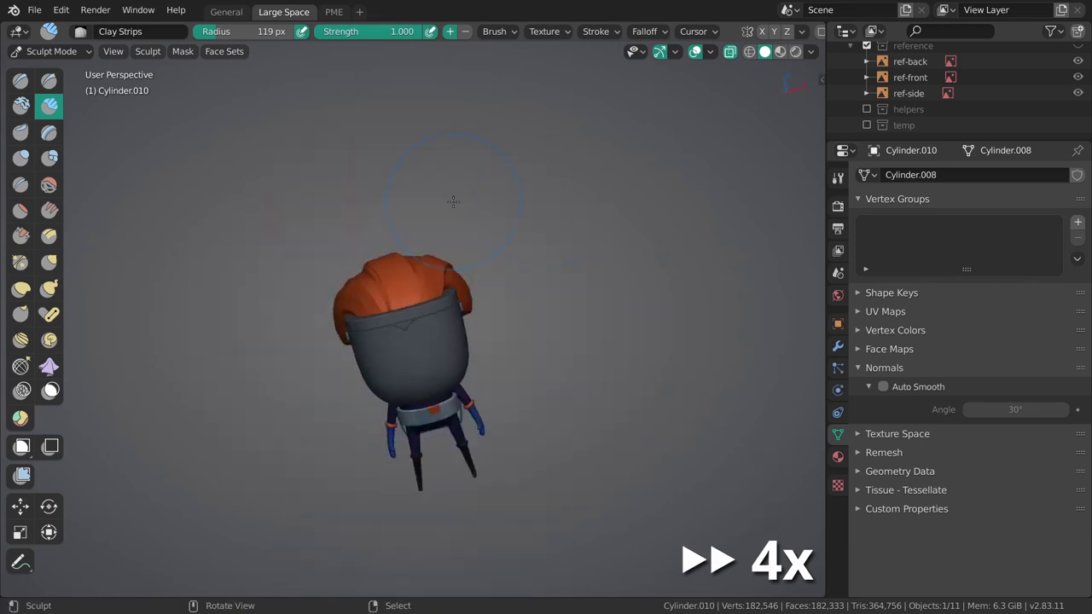
scroll(475, 353, "up", 5)
key("f")
left_click(428, 363)
middle_click_drag(353, 207, 380, 241)
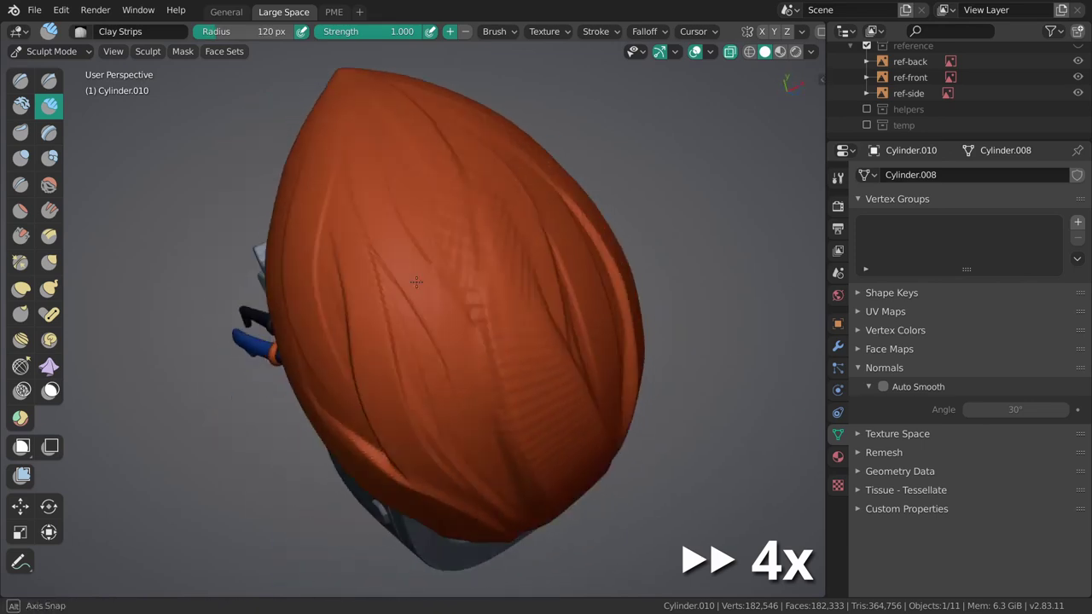
key("f")
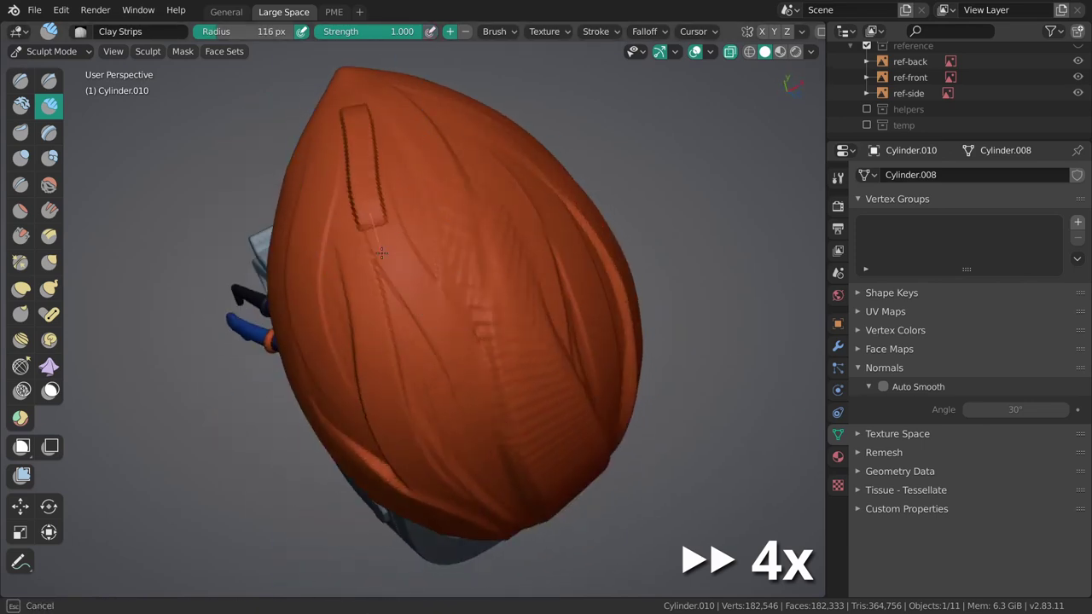
Check the brush settings, then carve sharp grooves into the hair with Draw Sharp.
left_click(499, 30)
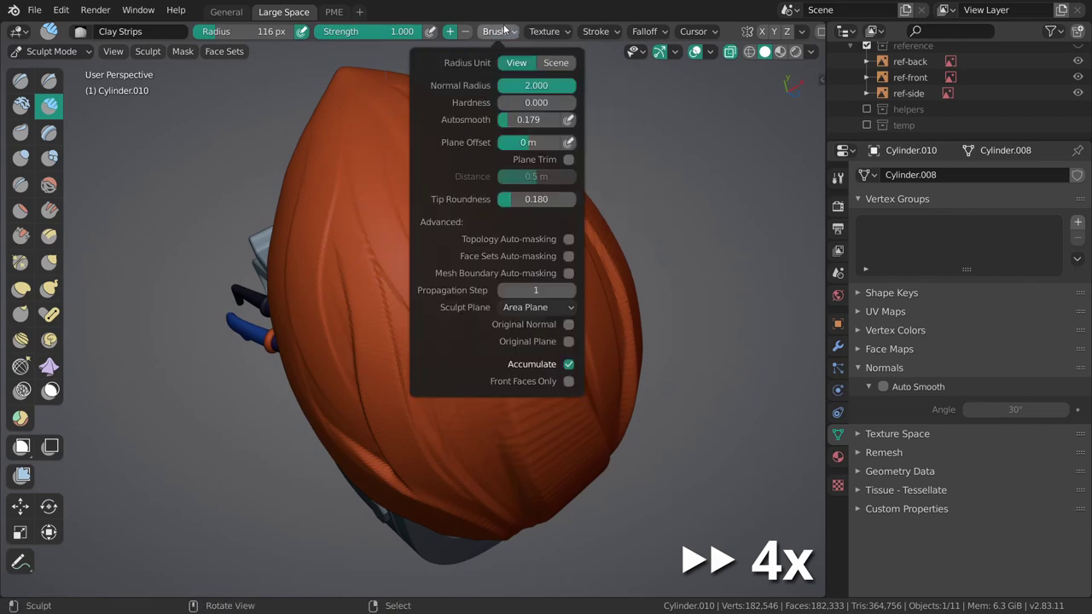
left_click(505, 31)
mouse_move(376, 230)
middle_mouse_down()
mouse_move(390, 134)
mouse_move(390, 329)
mouse_move(390, 256)
mouse_move(533, 523)
mouse_move(574, 485)
middle_mouse_up()
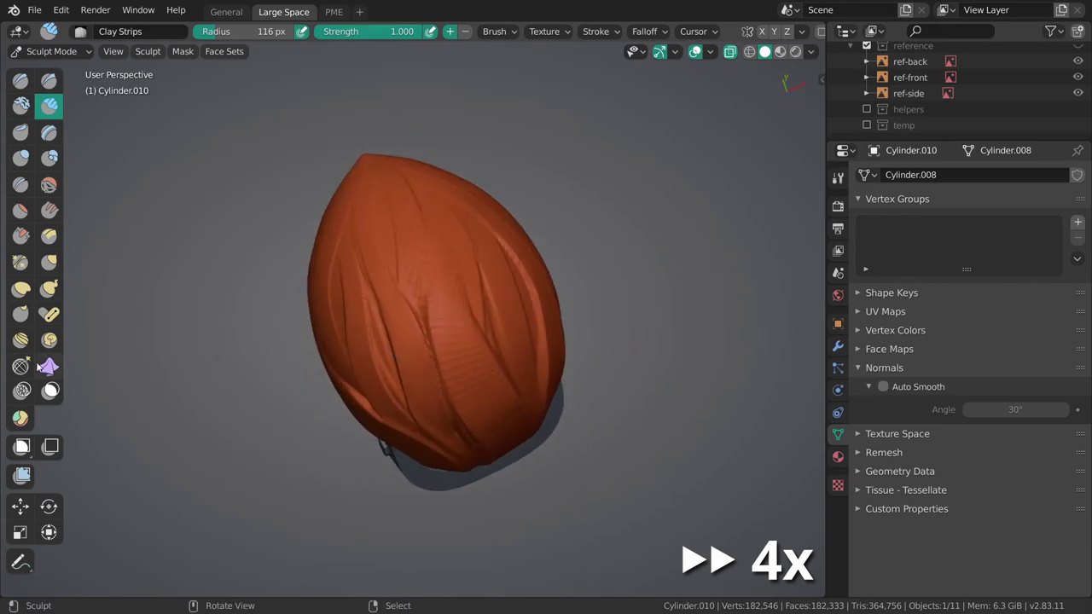
mouse_move(532, 304)
middle_mouse_down()
mouse_move(390, 251)
mouse_move(382, 217)
middle_mouse_up()
left_click(49, 79)
left_click_drag(382, 218, 394, 309)
mouse_move(394, 309)
middle_mouse_down()
mouse_move(348, 195)
mouse_move(366, 176)
mouse_move(399, 209)
middle_mouse_up()
mouse_move(450, 404)
middle_mouse_down()
mouse_move(377, 214)
mouse_move(453, 445)
middle_mouse_up()
mouse_move(333, 222)
middle_mouse_down()
mouse_move(398, 285)
mouse_move(406, 237)
mouse_move(389, 274)
mouse_move(476, 419)
middle_mouse_up()
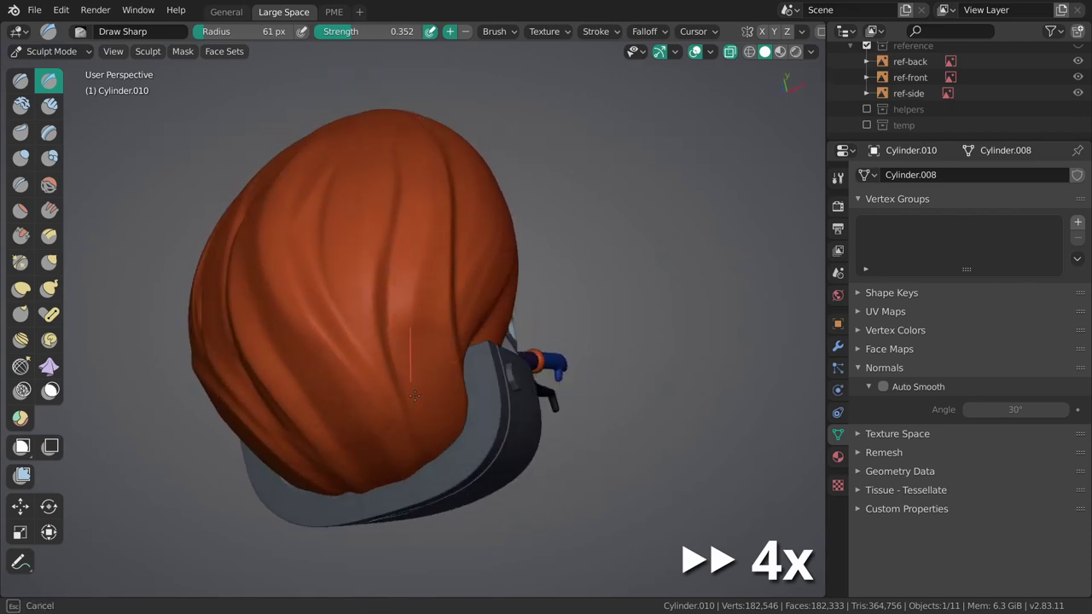
mouse_move(414, 395)
middle_mouse_down()
mouse_move(402, 236)
mouse_move(438, 316)
mouse_move(433, 236)
mouse_move(365, 353)
mouse_move(418, 281)
mouse_move(355, 145)
middle_mouse_up()
Set Clay Strips to a smaller radius and 0.480 strength.
key("c")
key("shift+f")
left_click(401, 327)
key("f")
left_click(424, 267)
key("shift+f")
left_click(424, 268)
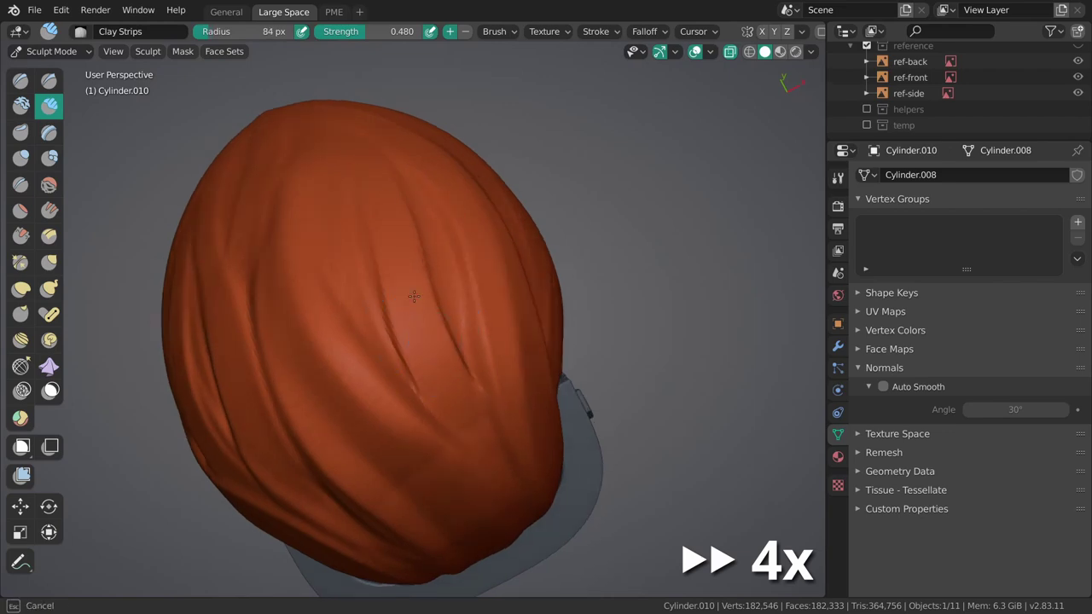
Flatten and smooth the hair strand surfaces, working from several angles.
mouse_move(368, 267)
middle_mouse_down()
mouse_move(376, 226)
mouse_move(360, 386)
middle_mouse_up()
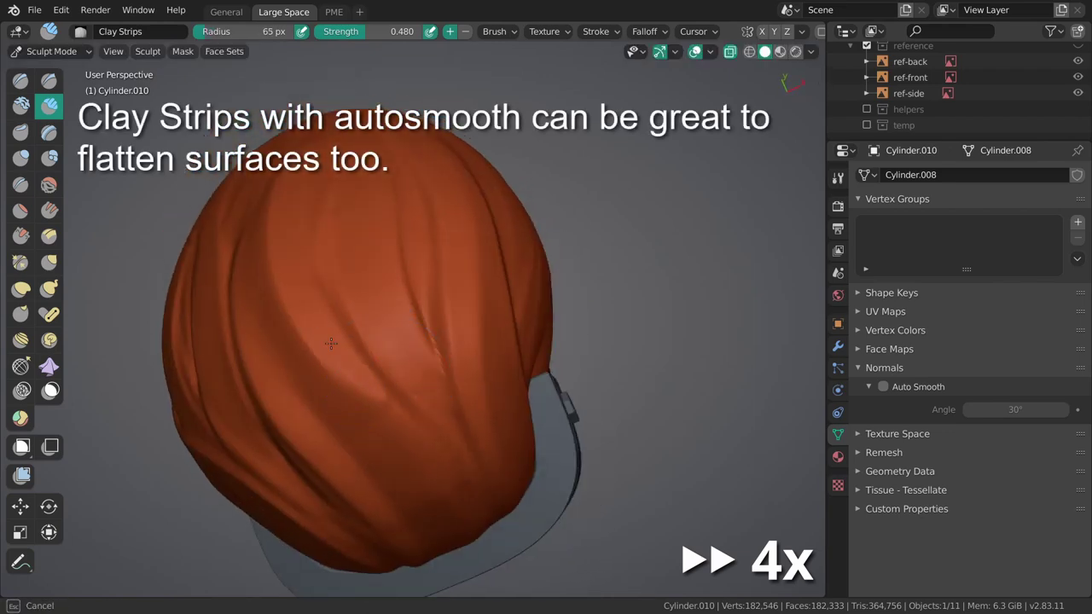
middle_click_drag(331, 343, 452, 401)
mouse_move(438, 442)
middle_mouse_down()
mouse_move(316, 268)
mouse_move(352, 240)
middle_mouse_up()
mouse_move(380, 316)
middle_mouse_down()
mouse_move(409, 358)
mouse_move(487, 330)
mouse_move(390, 401)
mouse_move(445, 412)
mouse_move(329, 219)
mouse_move(439, 483)
mouse_move(368, 203)
middle_mouse_up()
key("shift+c")
mouse_move(369, 165)
middle_mouse_down()
mouse_move(463, 207)
mouse_move(409, 269)
mouse_move(487, 275)
middle_mouse_up()
Orbit behind the character and resize the Clay Strips brush.
key("g")
scroll(376, 171, "down", 3)
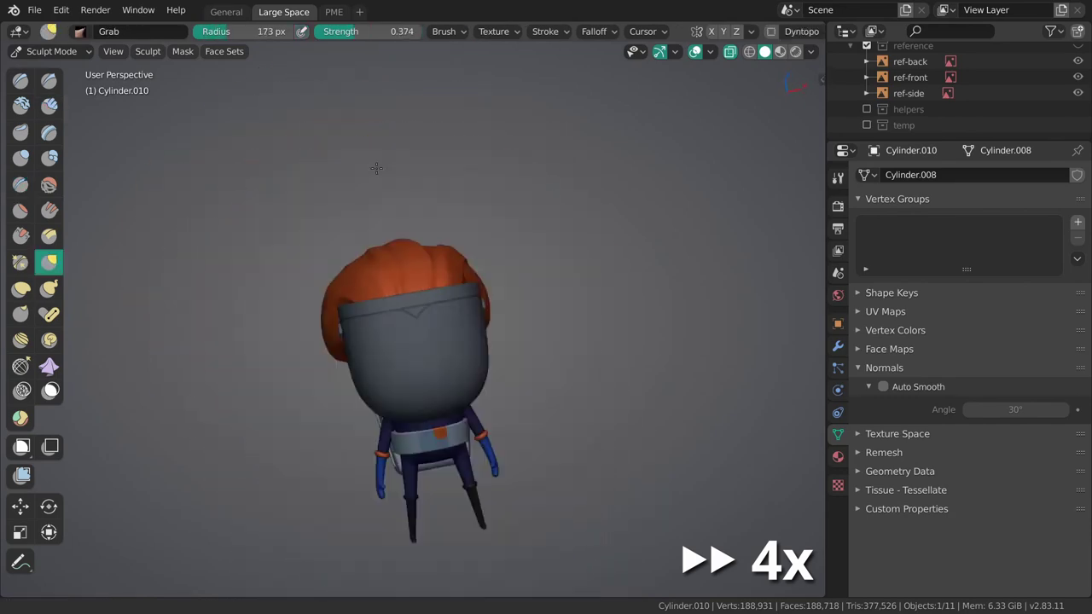
scroll(418, 324, "up", 3)
mouse_move(419, 324)
middle_mouse_down()
mouse_move(418, 453)
mouse_move(397, 214)
mouse_move(438, 341)
mouse_move(478, 273)
mouse_move(372, 408)
mouse_move(487, 275)
mouse_move(453, 329)
middle_mouse_up()
key("c")
key("f")
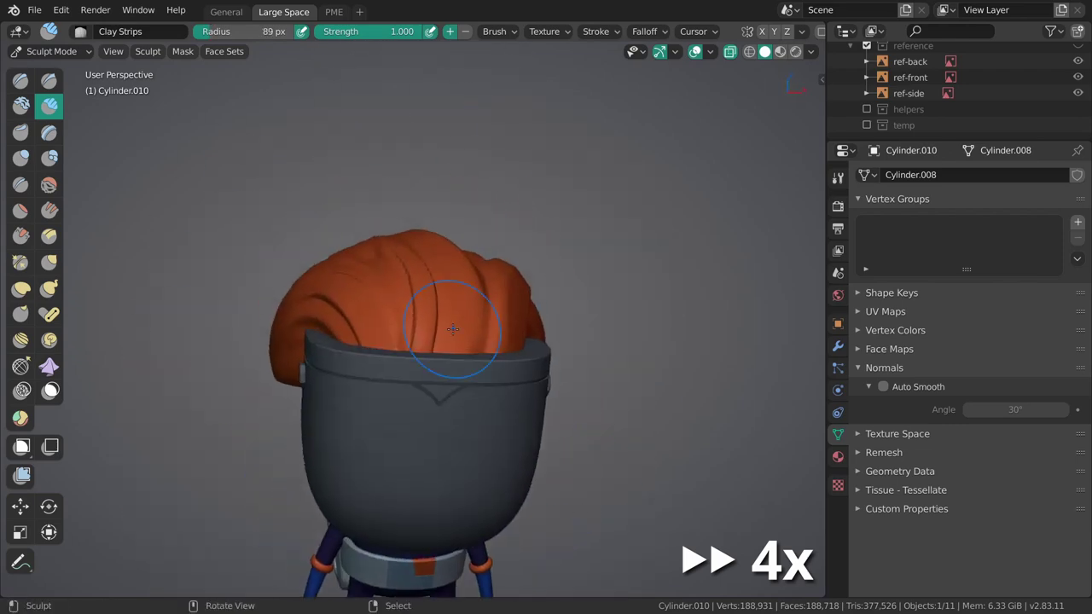
Set the Crease brush to 0.603 strength with a smaller radius.
key("shift+c")
scroll(443, 349, "up", 3)
key("f")
scroll(530, 387, "down", 1)
key("shift+f")
left_click(488, 345)
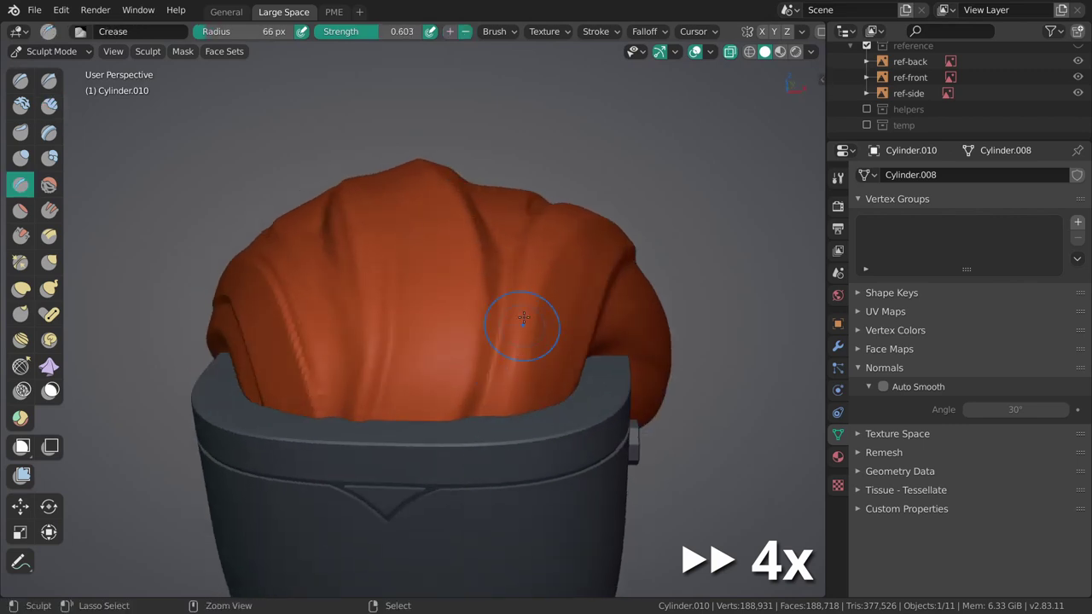
middle_click_drag(537, 385, 445, 356)
key("f")
left_click(445, 355)
middle_click_drag(434, 452, 463, 390)
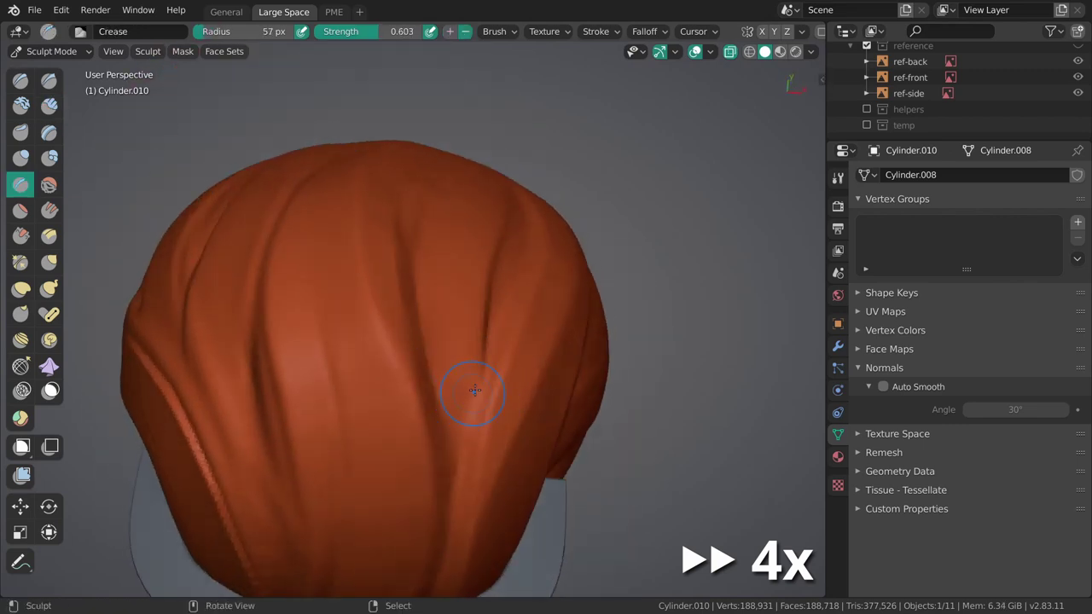
Scrape planar strand faces with a larger Multiplane Scrape brush across the back.
key("shift+t")
mouse_move(401, 447)
middle_mouse_down()
mouse_move(418, 426)
mouse_move(647, 425)
mouse_move(377, 140)
middle_mouse_up()
key("f")
left_click(419, 426)
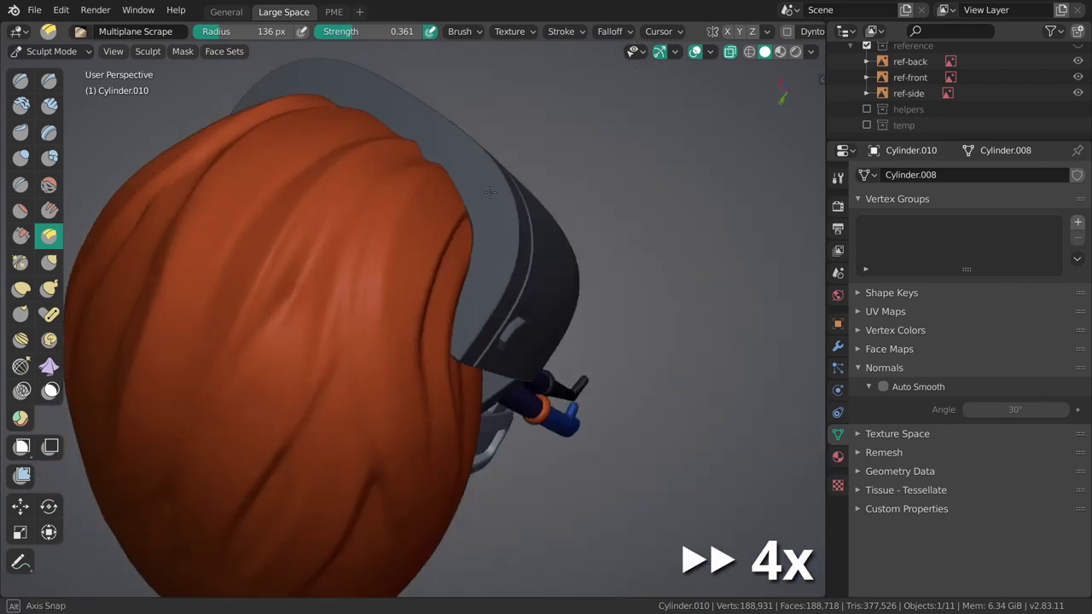
key("c")
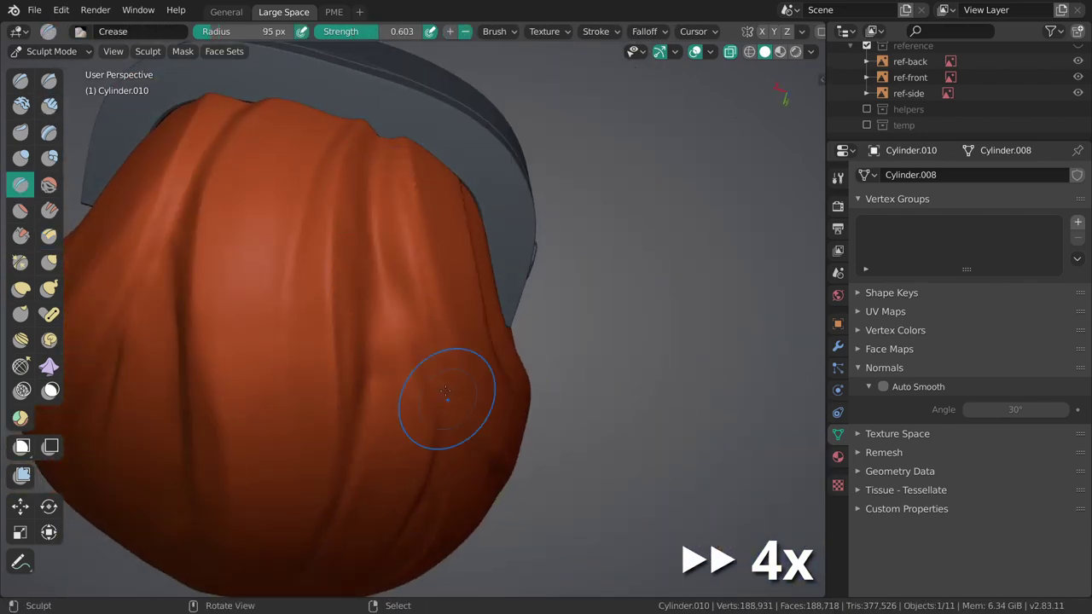
middle_click_drag(445, 392, 389, 455)
mouse_move(390, 220)
middle_mouse_down()
mouse_move(402, 313)
mouse_move(468, 334)
mouse_move(410, 193)
mouse_move(390, 297)
mouse_move(390, 256)
mouse_move(494, 296)
middle_mouse_up()
Zoom in on the helmet and hair and resize the Crease brush.
key("g")
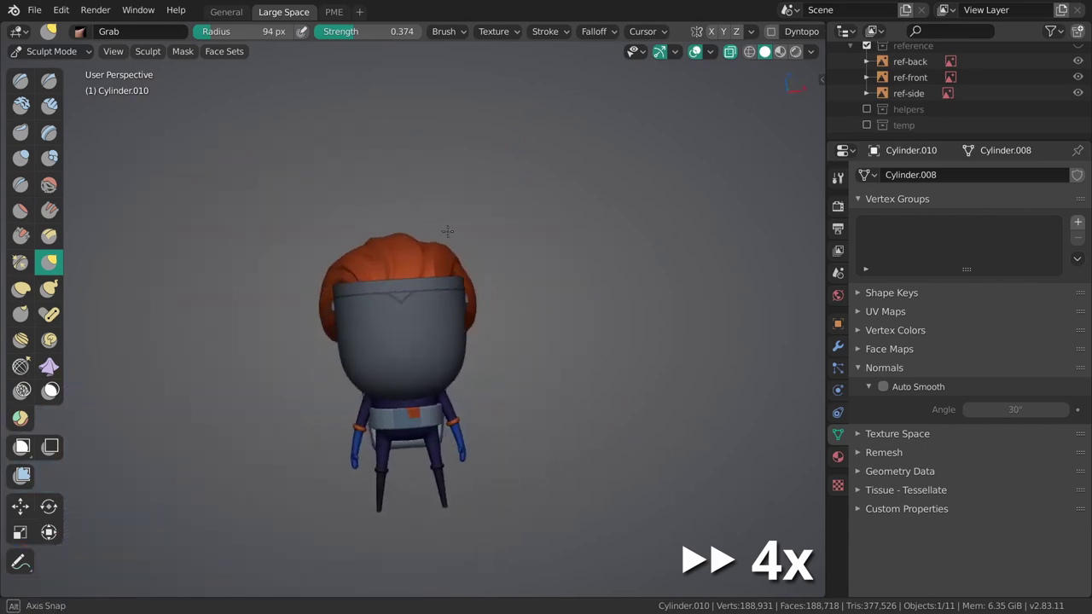
mouse_move(447, 230)
middle_mouse_down("ctrl")
mouse_move(409, 187)
mouse_move(376, 213)
middle_mouse_up("ctrl")
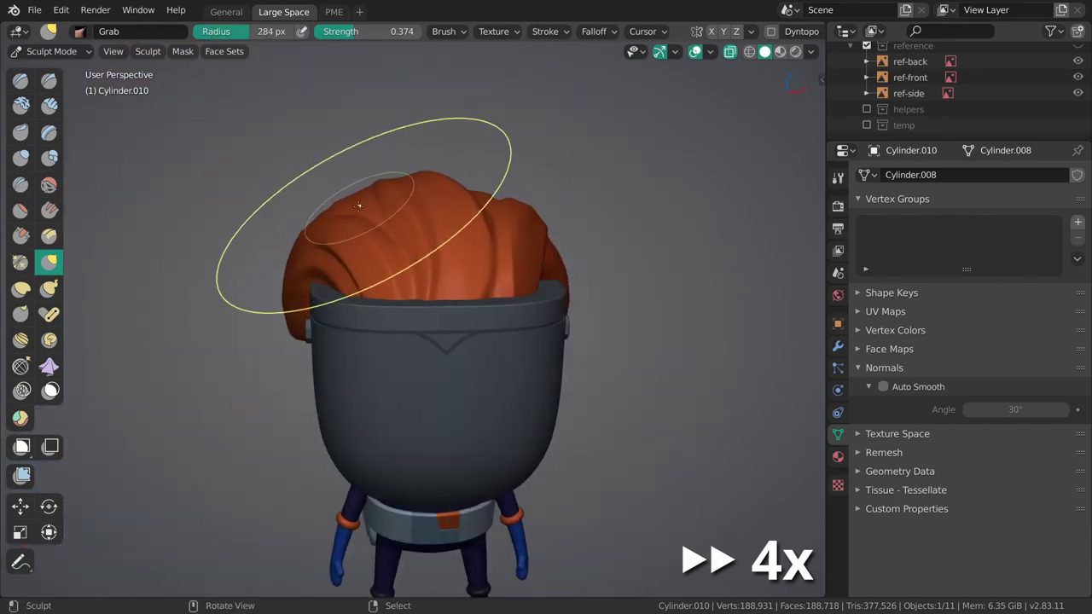
key("shift+c")
scroll(388, 277, "up", 2)
key("f")
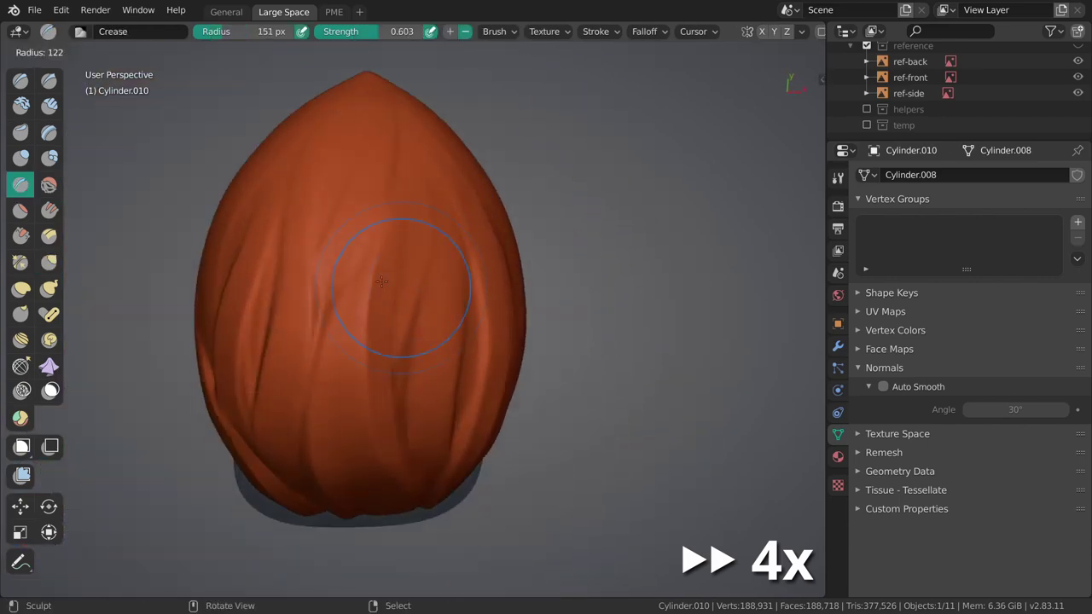
mouse_move(426, 453)
middle_mouse_down()
mouse_move(428, 237)
mouse_move(397, 423)
middle_mouse_up()
mouse_move(409, 219)
middle_mouse_down()
mouse_move(378, 288)
mouse_move(353, 419)
mouse_move(336, 244)
mouse_move(475, 357)
mouse_move(479, 145)
mouse_move(490, 346)
mouse_move(478, 258)
mouse_move(461, 358)
middle_mouse_up()
Carve and deepen crisp grooves along the hair strands with Clay Strips.
key("c")
middle_click_drag(457, 238, 453, 277)
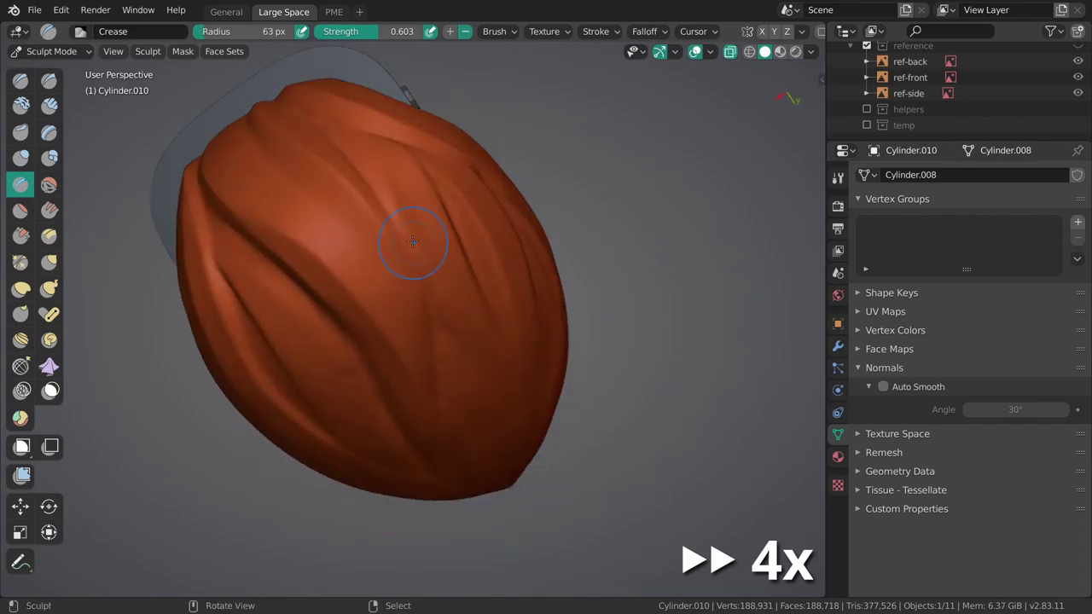
mouse_move(413, 241)
middle_mouse_down()
mouse_move(350, 183)
mouse_move(402, 244)
mouse_move(418, 301)
mouse_move(413, 274)
middle_mouse_up()
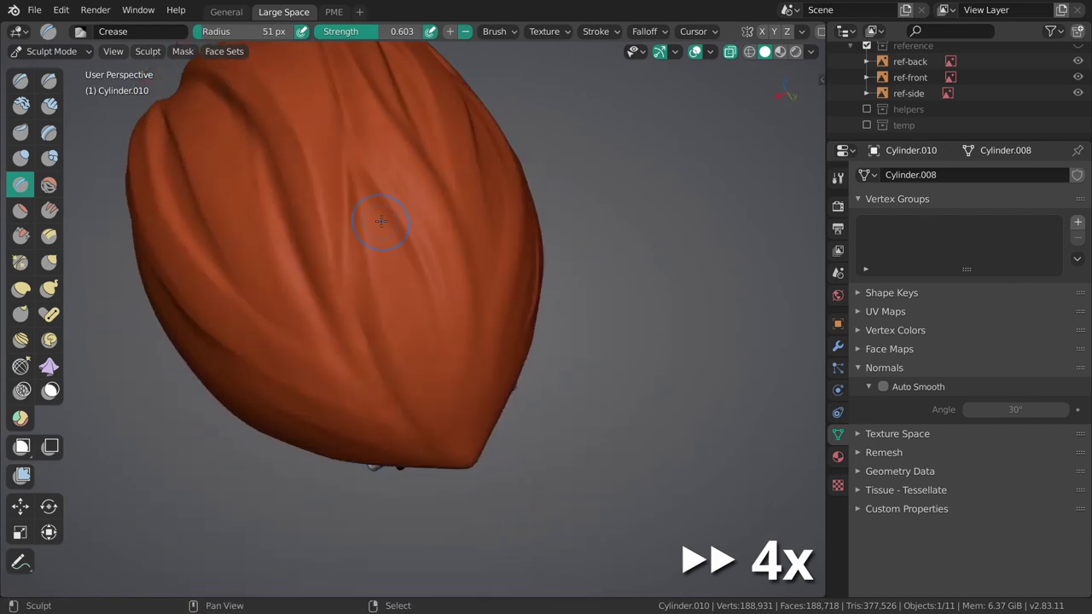
mouse_move(379, 241)
middle_mouse_down()
mouse_move(409, 191)
mouse_move(412, 231)
middle_mouse_up()
middle_click_drag(384, 139, 418, 290)
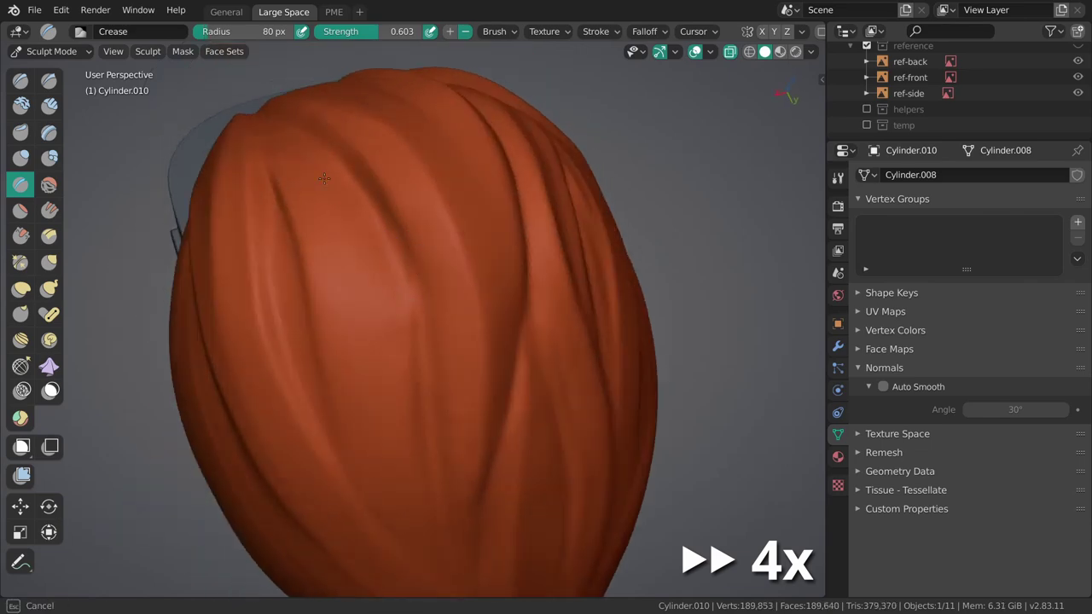
scroll(452, 445, "down", 5)
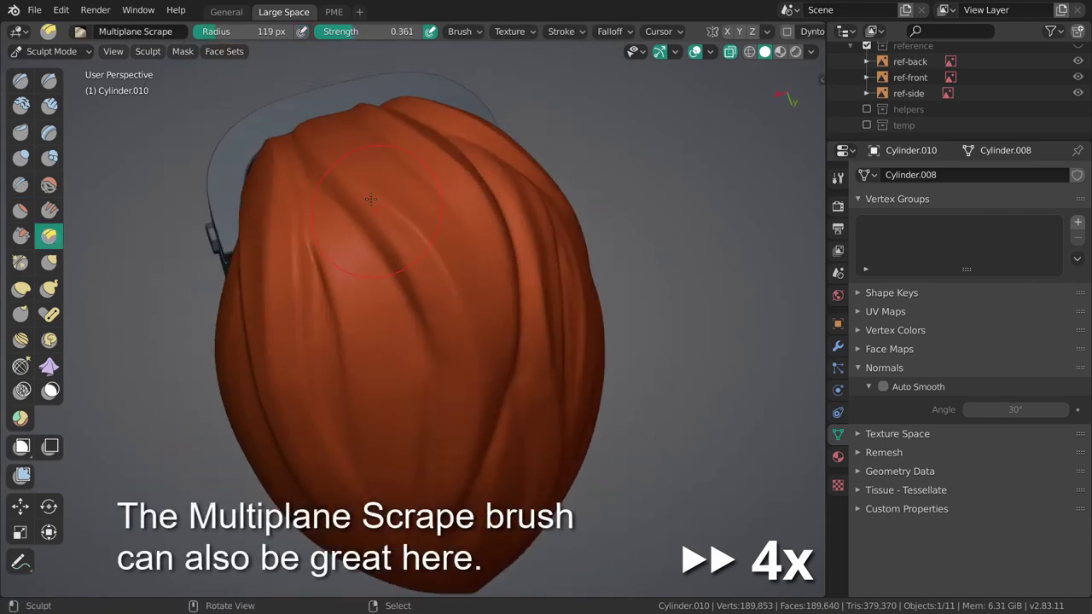
Scrape crisp edges along the strands, viewing the helmet from the side.
middle_click_drag(370, 198, 433, 125)
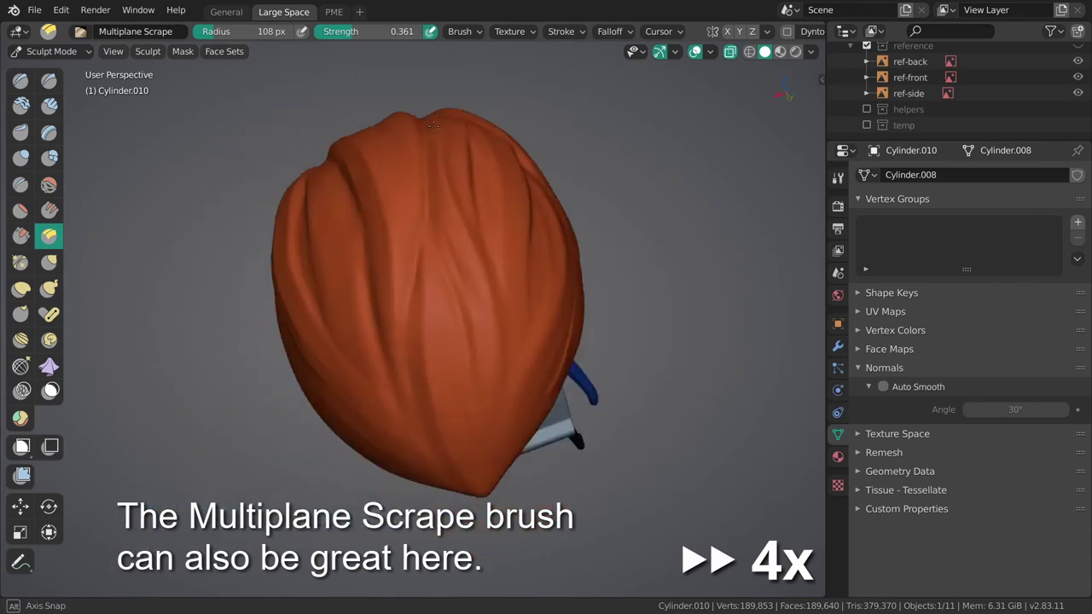
middle_click_drag(432, 125, 448, 258)
scroll(447, 257, "up", 3)
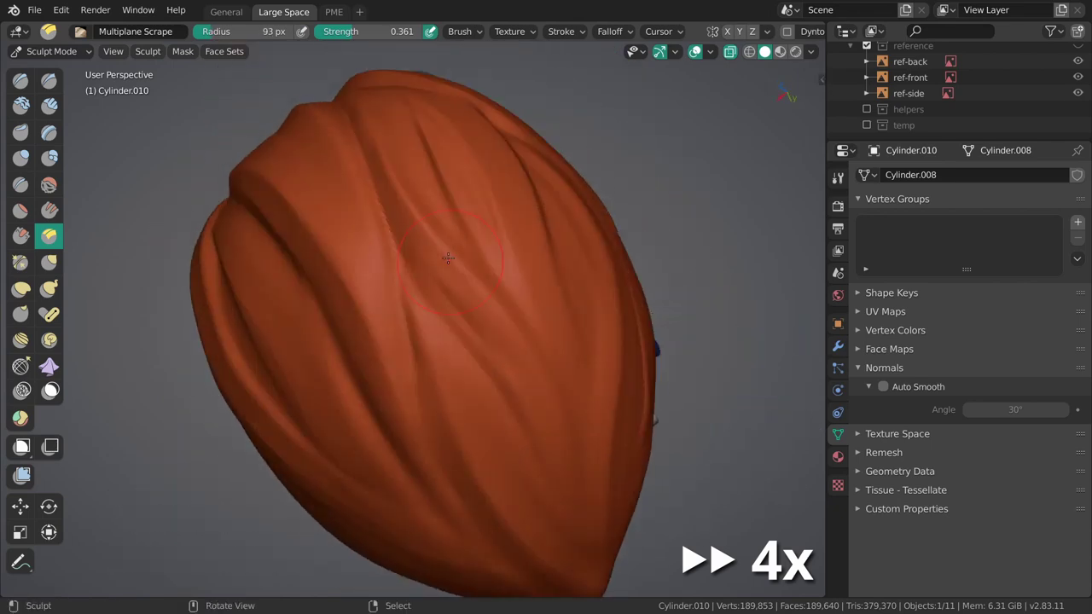
middle_click_drag(577, 499, 380, 229)
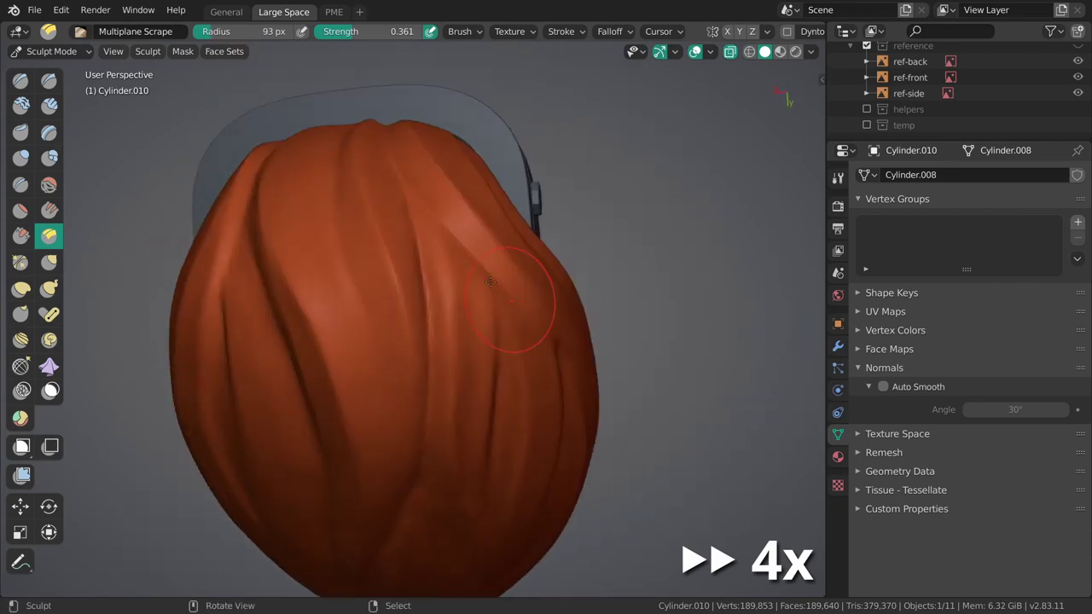
mouse_move(593, 380)
middle_mouse_down()
mouse_move(585, 244)
mouse_move(353, 256)
mouse_move(452, 363)
mouse_move(398, 377)
mouse_move(389, 219)
mouse_move(396, 314)
middle_mouse_up()
Set the Grab brush radius to 169 px.
key("g")
key("f")
left_click(443, 383)
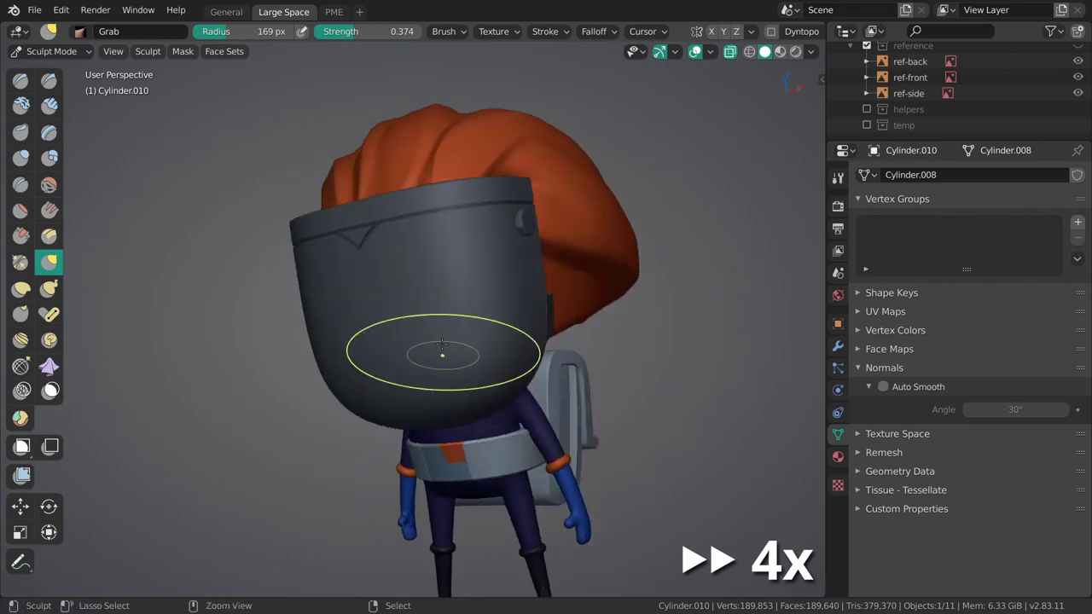
mouse_move(442, 346)
middle_mouse_down()
mouse_move(549, 438)
mouse_move(401, 255)
middle_mouse_up()
Carve crease grooves on the back and side of the hair beside the helmet.
key("shift+c")
key("f")
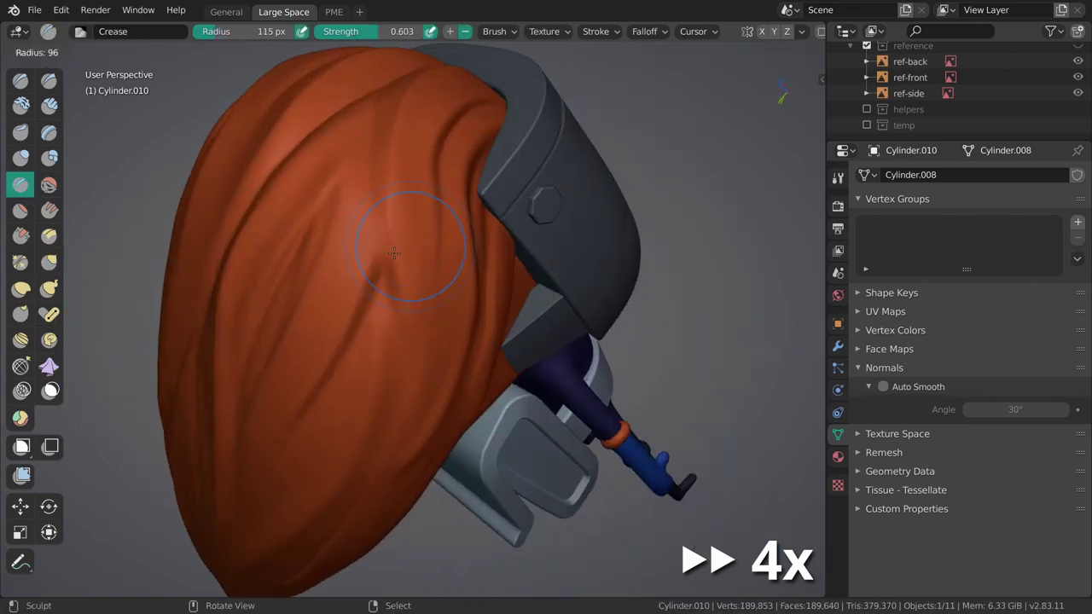
middle_click_drag(406, 296, 486, 283)
key("shift+c")
mouse_move(460, 245)
middle_mouse_down()
mouse_move(366, 200)
mouse_move(421, 199)
middle_mouse_up()
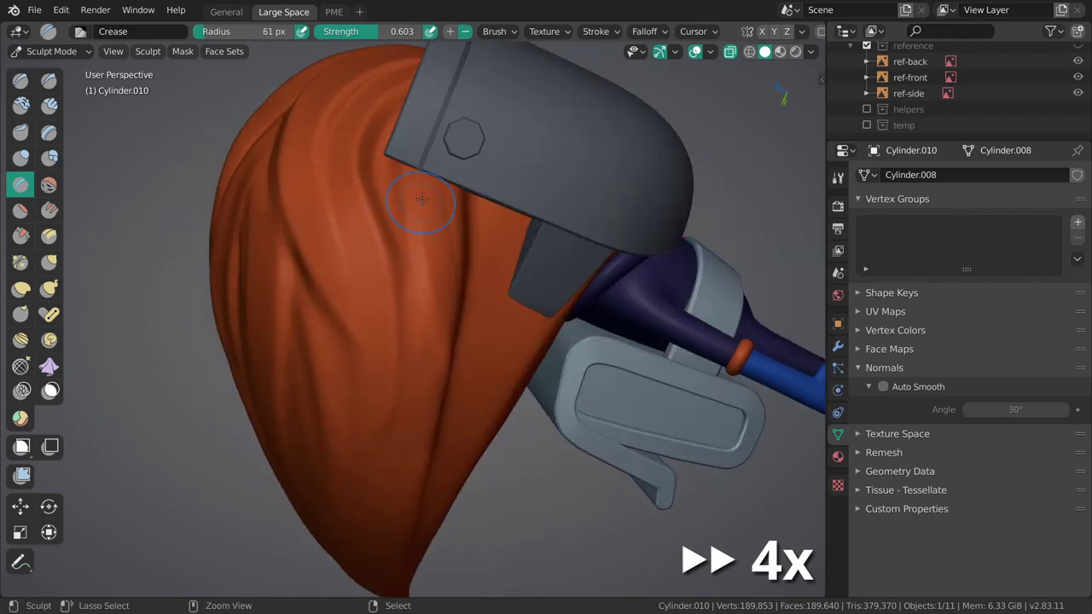
middle_click_drag(453, 268, 422, 160)
mouse_move(443, 318)
middle_mouse_down()
mouse_move(401, 463)
mouse_move(378, 151)
mouse_move(480, 326)
mouse_move(537, 317)
mouse_move(453, 265)
mouse_move(446, 333)
mouse_move(442, 248)
middle_mouse_up()
key("shift+c")
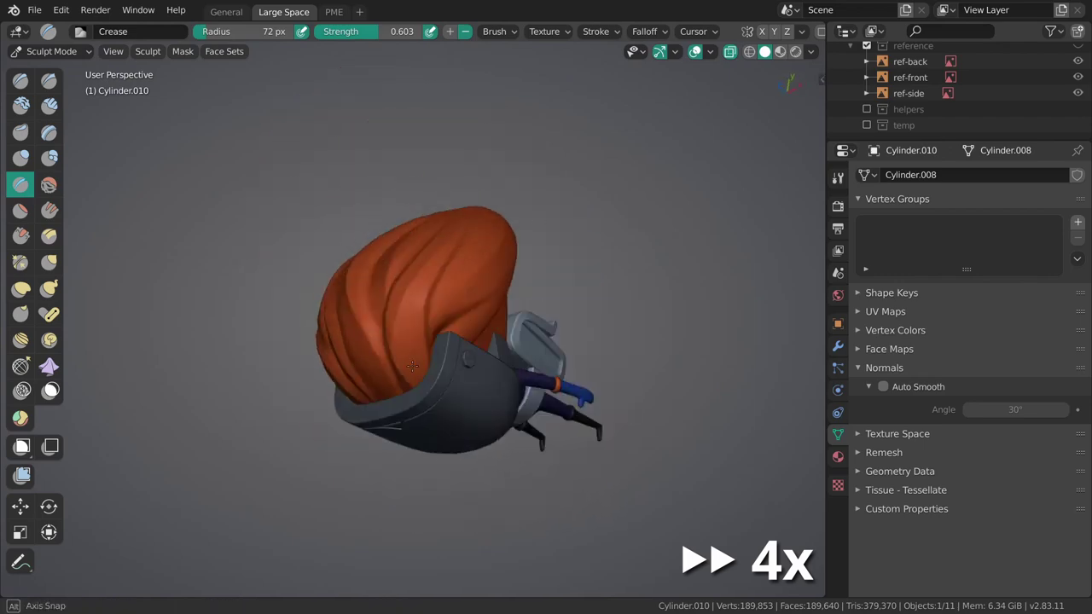
Pull the hair back into a swept point with Grab at 155 px radius.
key("g")
middle_click_drag(412, 367, 410, 332)
key("f")
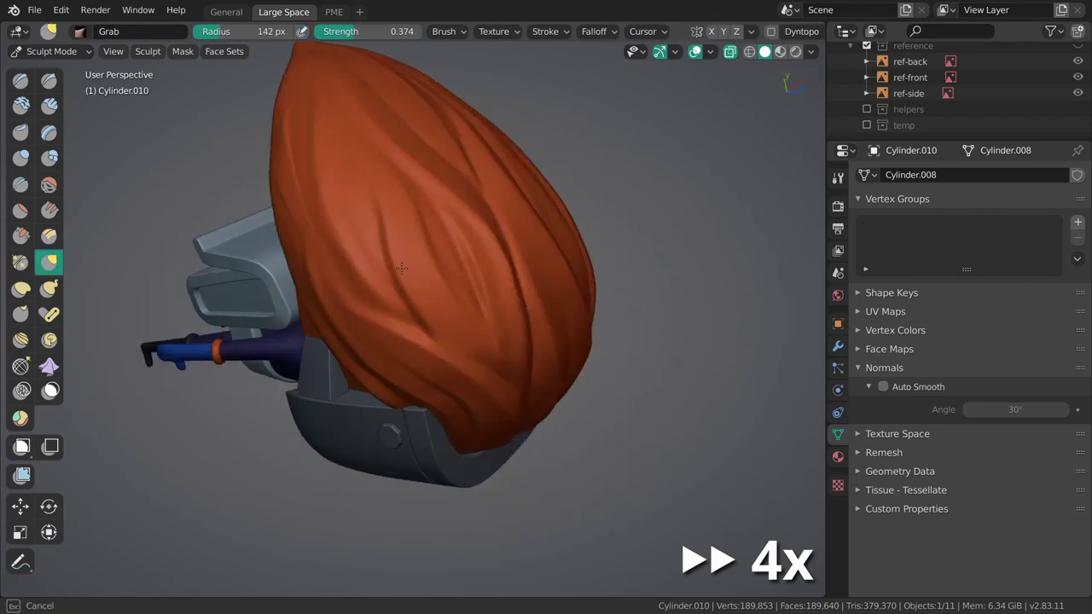
left_click(401, 268)
middle_click_drag(401, 269, 448, 247)
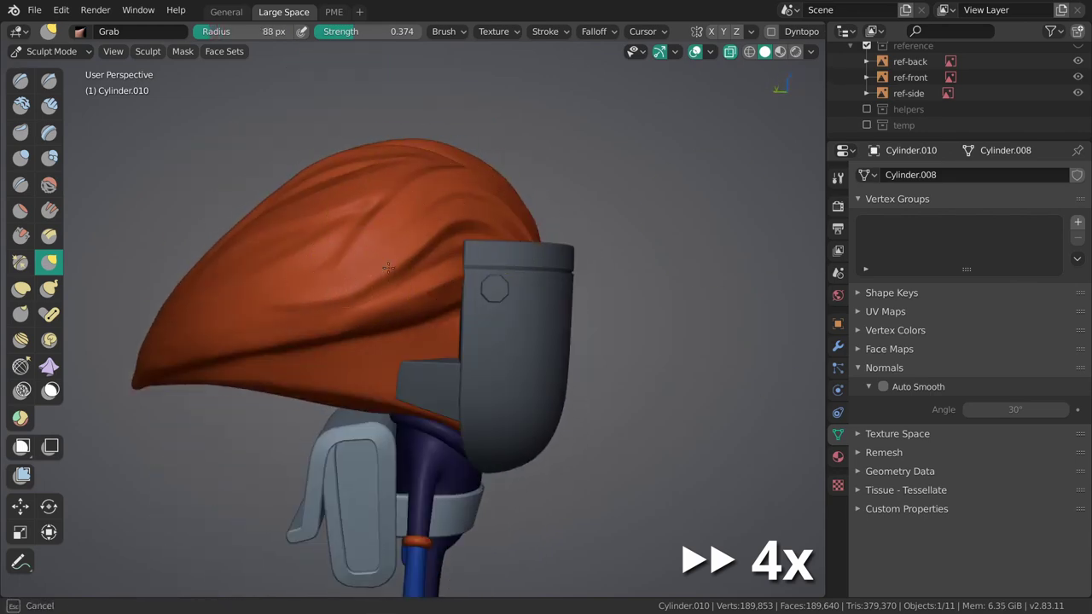
Push the hair under the helmet rim and crease the front strands.
middle_click_drag(449, 180, 377, 231)
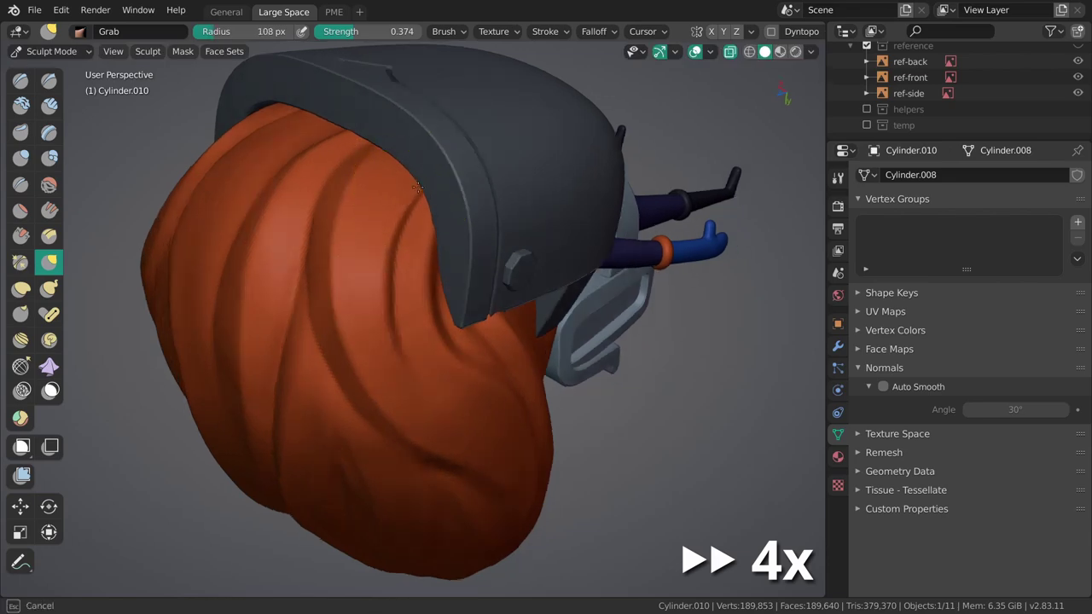
mouse_move(383, 182)
middle_mouse_down()
mouse_move(313, 229)
mouse_move(359, 327)
middle_mouse_up()
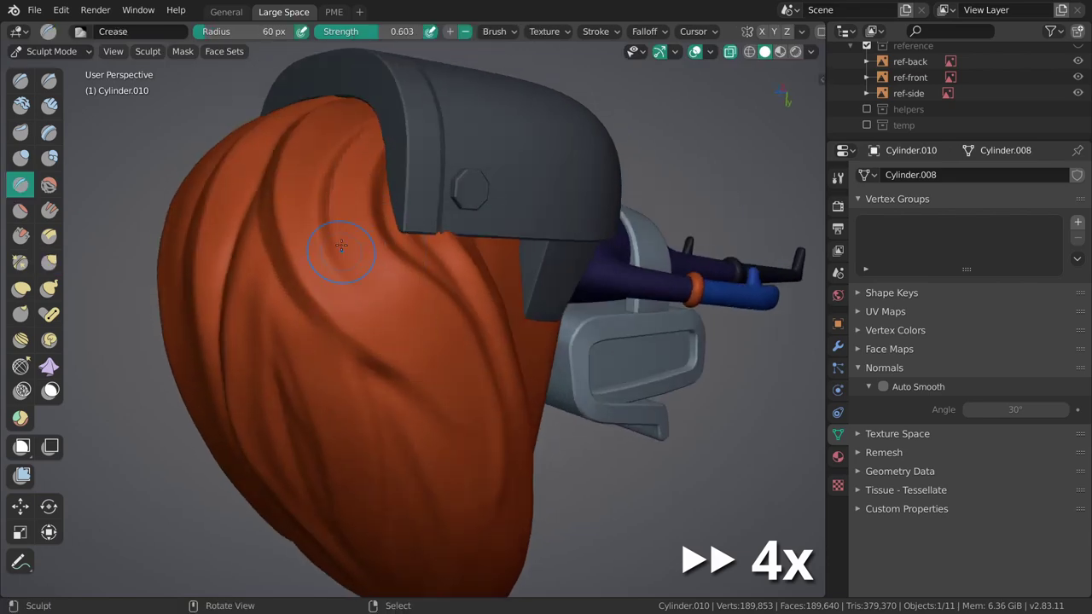
mouse_move(352, 238)
middle_mouse_down()
mouse_move(402, 351)
mouse_move(543, 360)
mouse_move(427, 244)
mouse_move(501, 259)
mouse_move(495, 324)
mouse_move(463, 392)
mouse_move(449, 278)
mouse_move(475, 366)
middle_mouse_up()
scroll(543, 360, "down", 5)
scroll(491, 340, "up", 4)
Enlarge the brush and carve crease grooves into the back of the hair.
key("f")
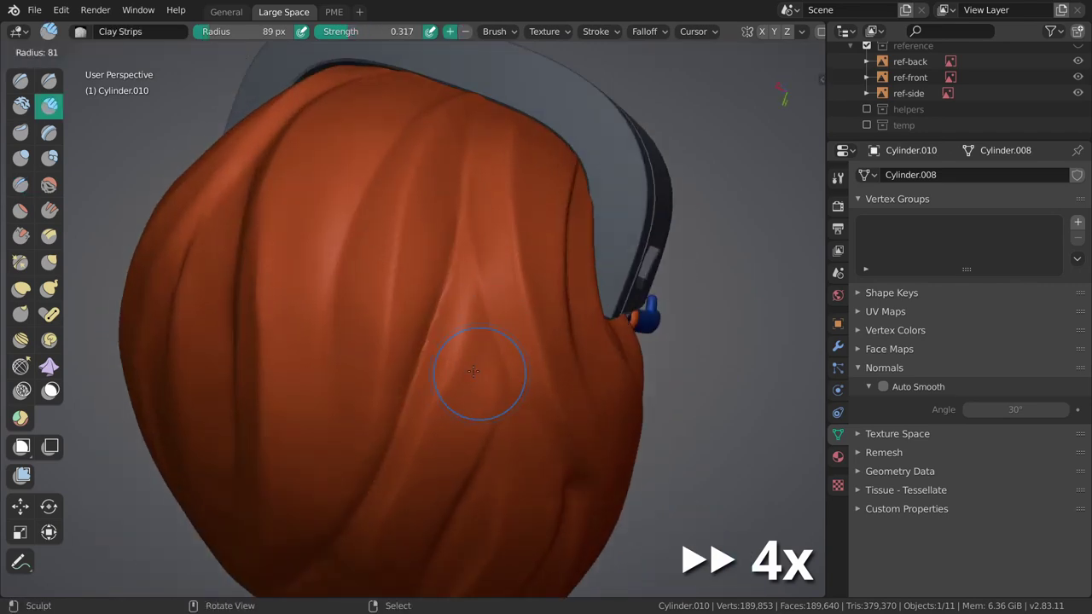
left_click(458, 264)
mouse_move(458, 264)
middle_mouse_down()
mouse_move(502, 286)
mouse_move(495, 358)
mouse_move(461, 381)
middle_mouse_up()
key("f")
middle_click_drag(479, 332, 491, 307)
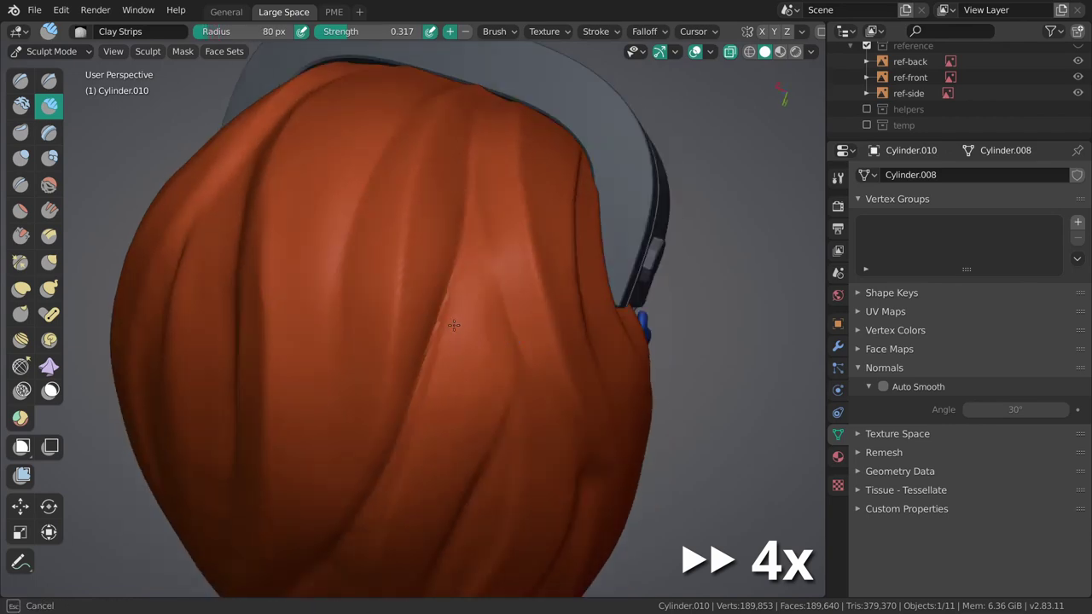
key("shift+c")
middle_click_drag(500, 256, 503, 312)
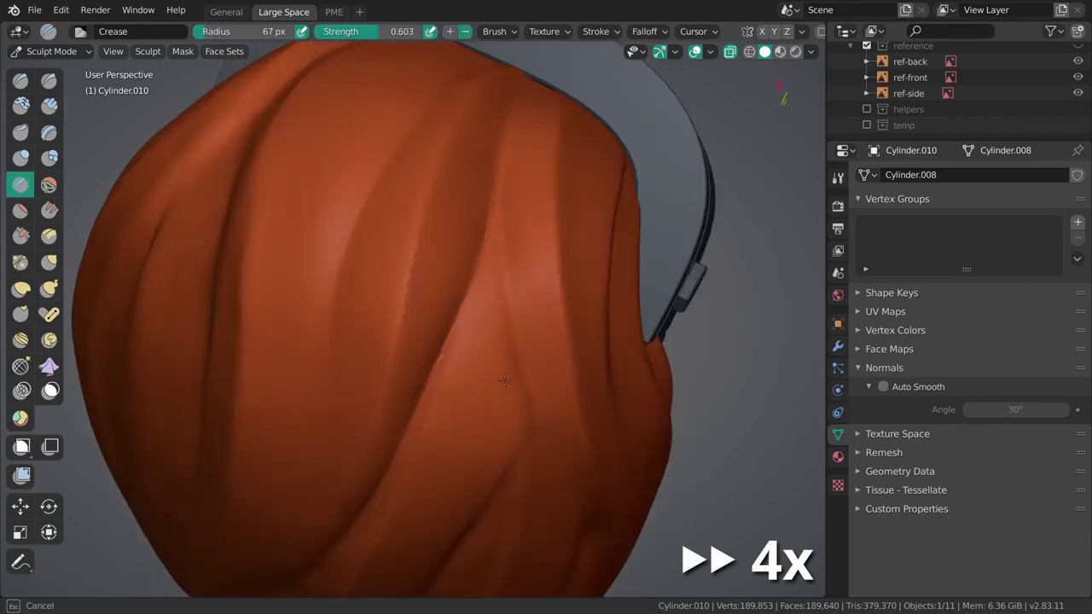
Tuck the hair under the helmet band with the Grab brush at 169 px radius.
scroll(504, 380, "down", 3)
middle_click_drag(519, 402, 512, 256)
scroll(509, 230, "up", 2)
key("g")
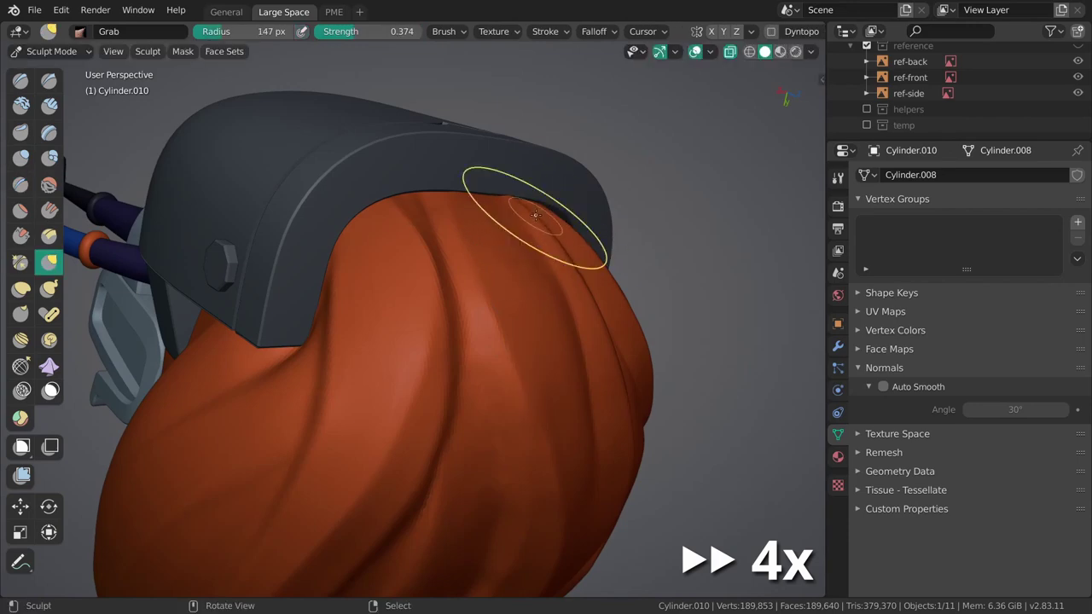
key("f")
mouse_move(535, 214)
middle_mouse_down()
mouse_move(463, 280)
mouse_move(443, 235)
mouse_move(338, 267)
middle_mouse_up()
scroll(463, 281, "up", 2)
scroll(463, 281, "down", 2)
scroll(442, 235, "down", 3)
key("f")
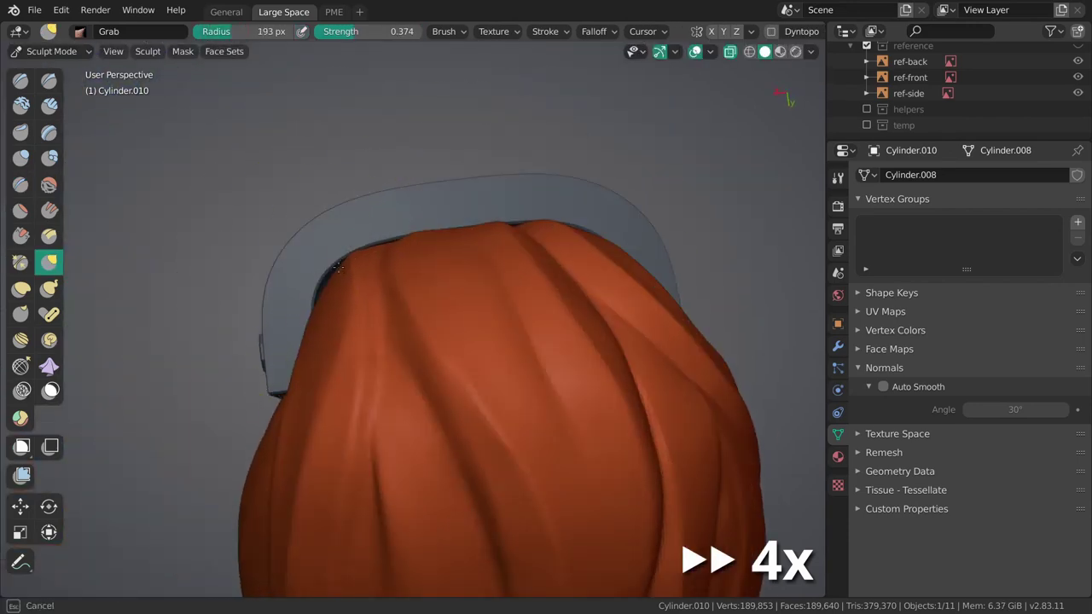
left_click(339, 267)
Reshape the back hair mass into a long sweep with a 194 px Grab brush, then save.
middle_click_drag(316, 341, 541, 244)
scroll(575, 302, "up", 2)
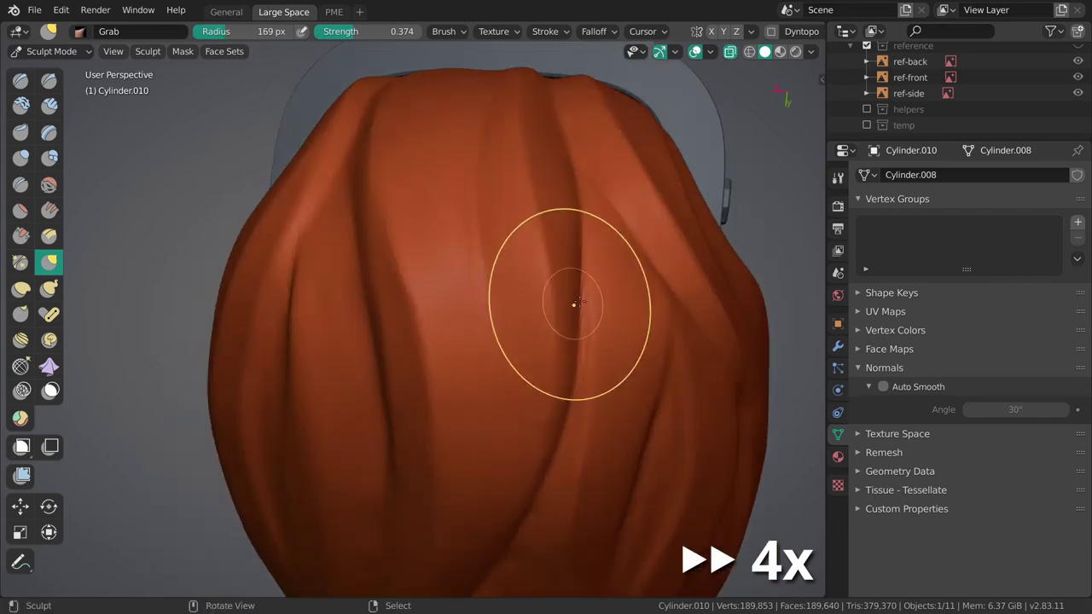
scroll(576, 303, "down", 3)
middle_click_drag(576, 303, 421, 312)
key("f")
left_click(396, 359)
mouse_move(397, 358)
middle_mouse_down()
mouse_move(504, 384)
mouse_move(377, 256)
mouse_move(438, 275)
middle_mouse_up()
key("ctrl+s")
Check the swept hair from front and side with Clay Strips and Grab, then edit the BezierCurve strands.
scroll(438, 276, "up", 2)
key("c")
key("f")
scroll(407, 342, "down", 3)
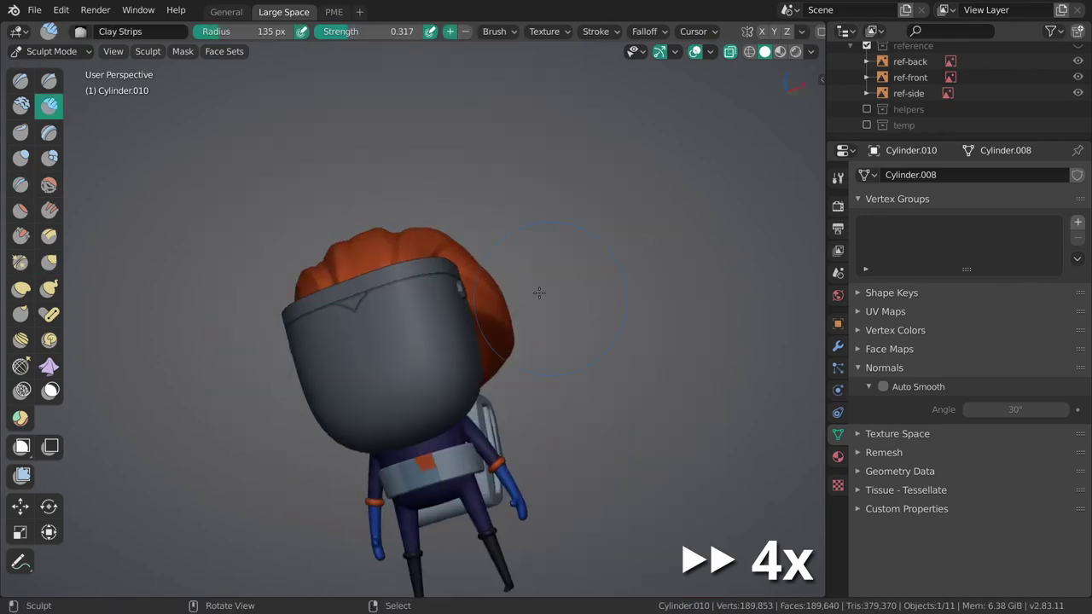
scroll(414, 255, "up", 3)
mouse_move(408, 342)
middle_mouse_down()
mouse_move(413, 256)
mouse_move(593, 331)
mouse_move(487, 273)
mouse_move(417, 293)
middle_mouse_up()
key("g")
key("f")
mouse_move(508, 335)
middle_mouse_down()
mouse_move(476, 283)
mouse_move(512, 292)
mouse_move(453, 349)
middle_mouse_up()
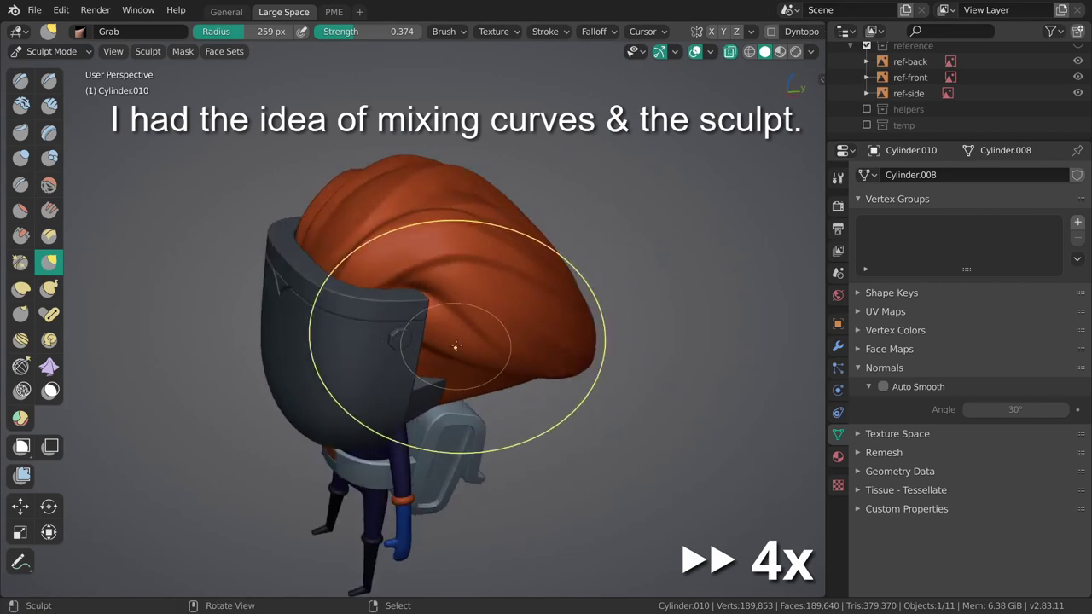
key("Tab")
Thicken the curve strands with Alt+S and raise their bevel resolution to 1.
key("alt+s")
left_click(562, 308)
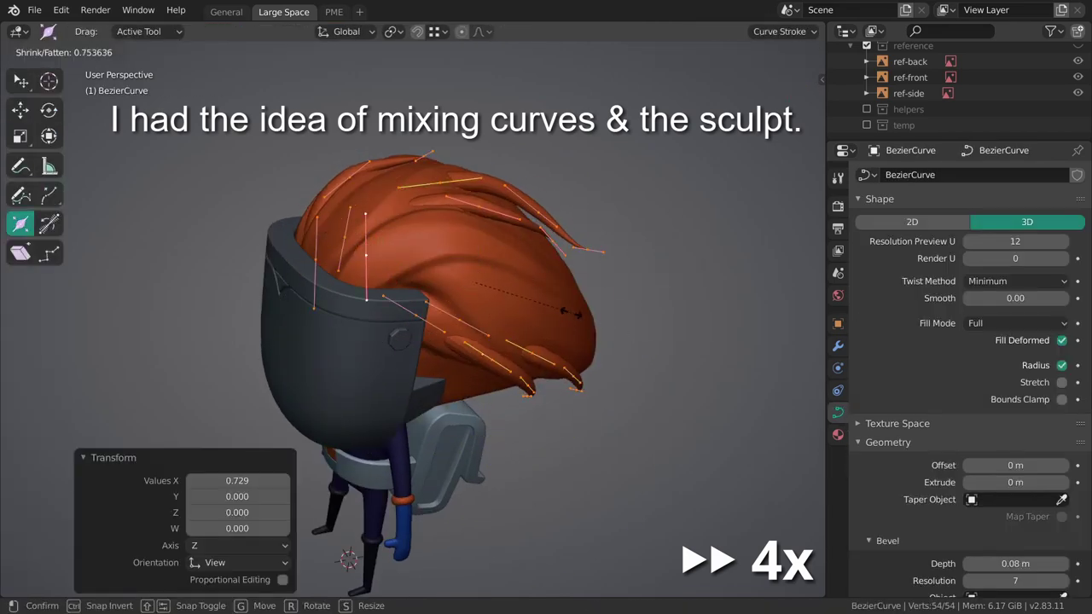
left_click(1065, 581)
key("Tab")
Move several hair strand points to lay them over the sculpted hair.
mouse_move(492, 246)
middle_mouse_down()
mouse_move(500, 354)
mouse_move(610, 322)
mouse_move(507, 230)
middle_mouse_up()
key("Tab")
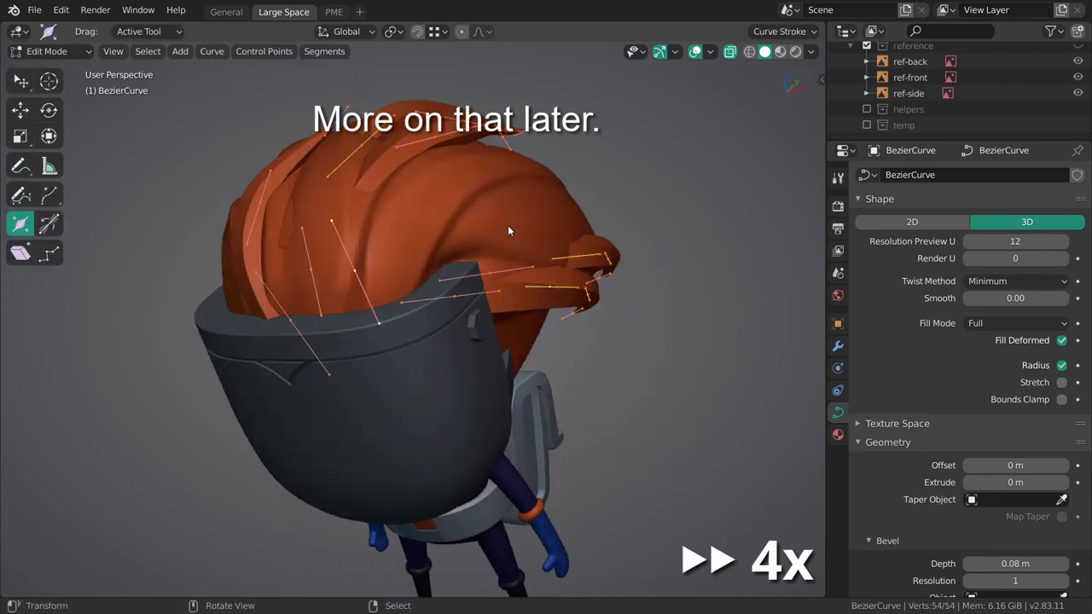
left_click(507, 230)
key("g")
left_click(455, 382)
middle_click_drag(455, 382, 443, 230)
left_click(349, 288)
key("g")
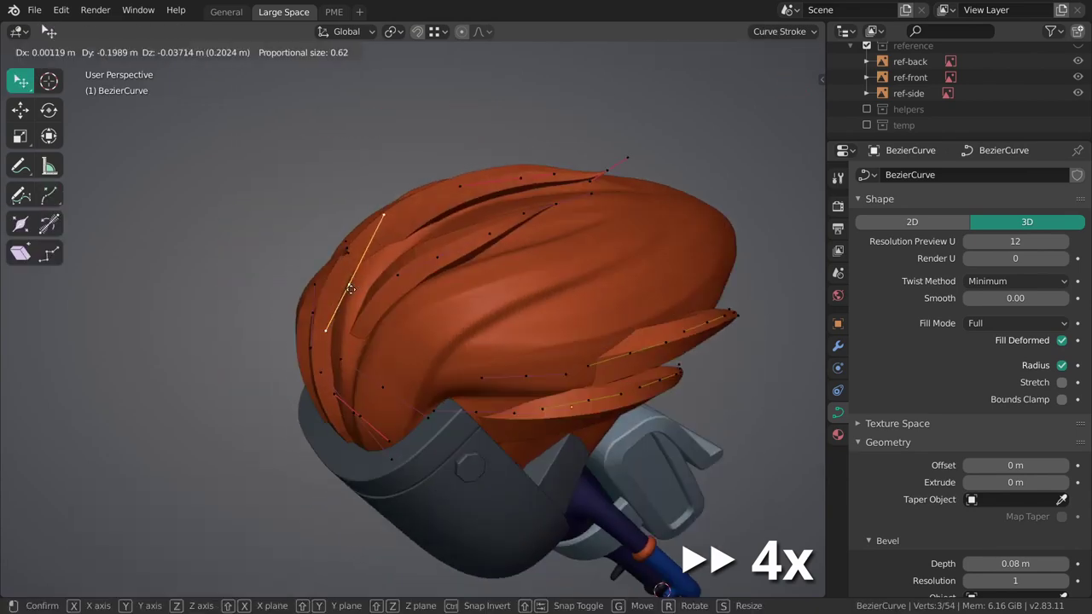
left_click(350, 288)
mouse_move(350, 288)
middle_mouse_down()
mouse_move(468, 239)
mouse_move(401, 201)
mouse_move(444, 392)
mouse_move(409, 341)
mouse_move(438, 388)
mouse_move(433, 414)
mouse_move(459, 413)
middle_mouse_up()
Reposition the strand points at the back and lower back of the hair.
left_click(458, 399)
key("g")
left_click(409, 341)
key("g")
left_click(438, 387)
key("ctrl+t")
left_click(433, 415)
key("g")
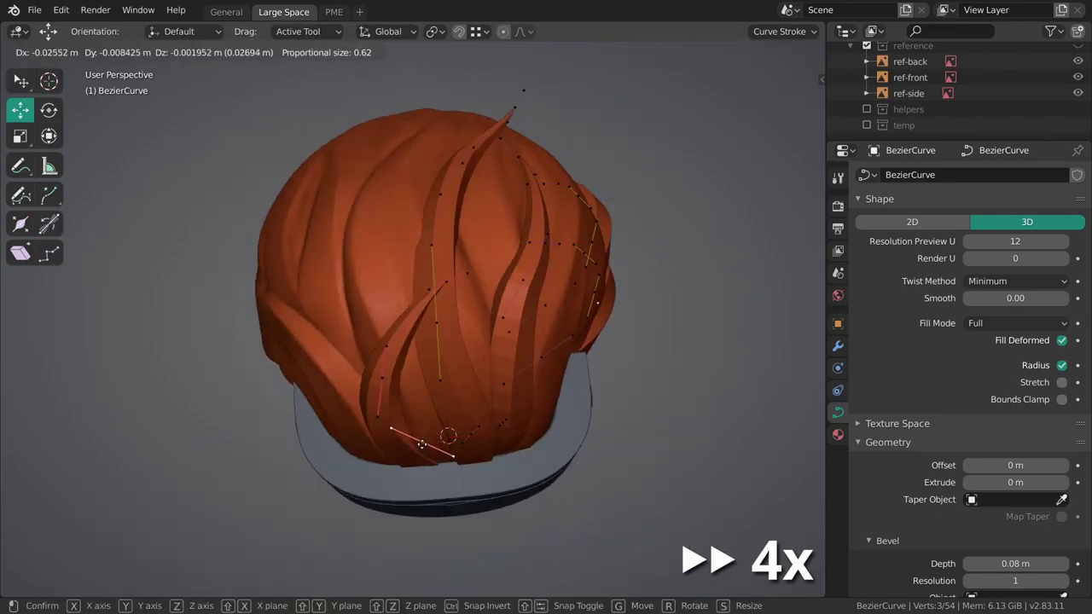
left_click(421, 444)
mouse_move(421, 443)
middle_mouse_down()
mouse_move(718, 448)
mouse_move(436, 368)
middle_mouse_up()
Select the sculpted hair mesh, save, and briefly sculpt it with the Grab brush.
key("Tab")
scroll(430, 286, "down", 3)
middle_click_drag(430, 285, 450, 228)
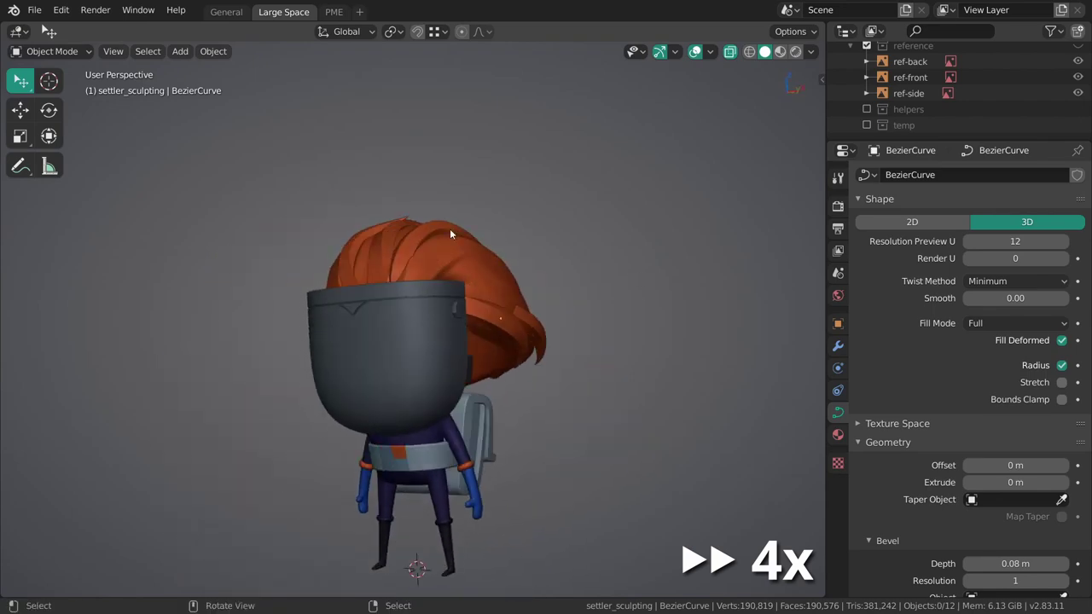
scroll(484, 253, "up", 2)
left_click(416, 321)
key("ctrl+s")
key("ctrl+Tab")
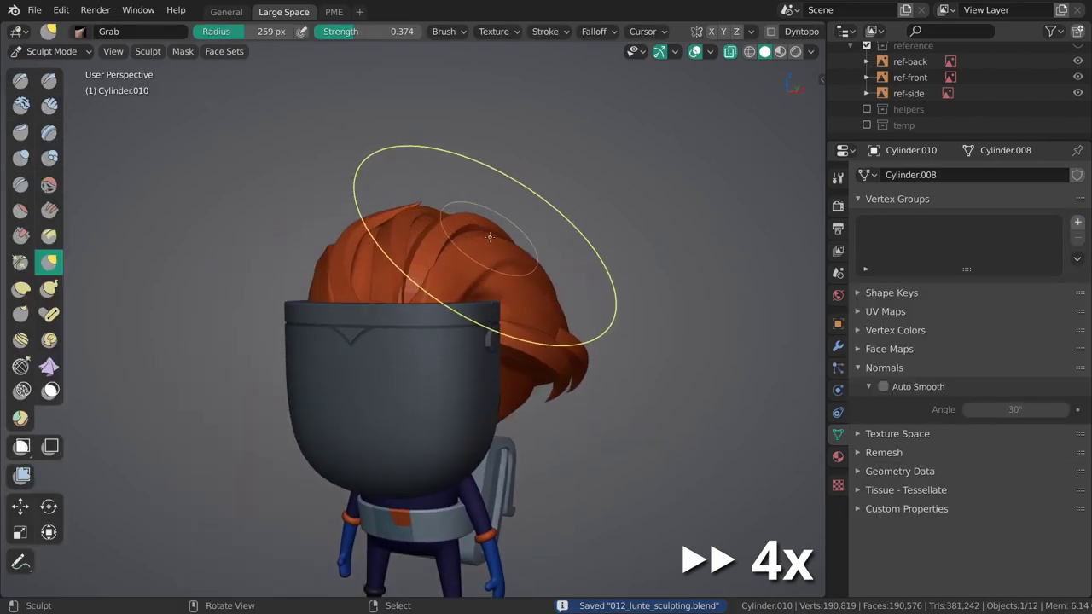
key("ctrl+z")
key("ctrl+z")
key("ctrl+z")
key("ctrl+z")
mouse_move(481, 239)
middle_mouse_down()
mouse_move(539, 284)
mouse_move(384, 277)
middle_mouse_up()
key("ctrl+z")
key("ctrl+shift+z")
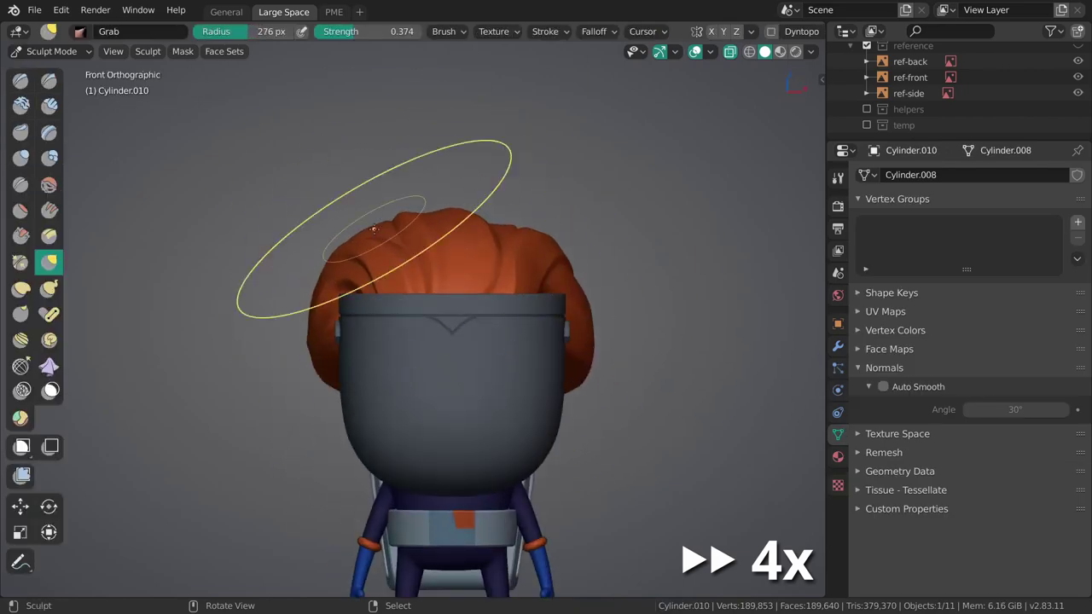
Move more hair strand points across the top and back of the hair.
key("Tab")
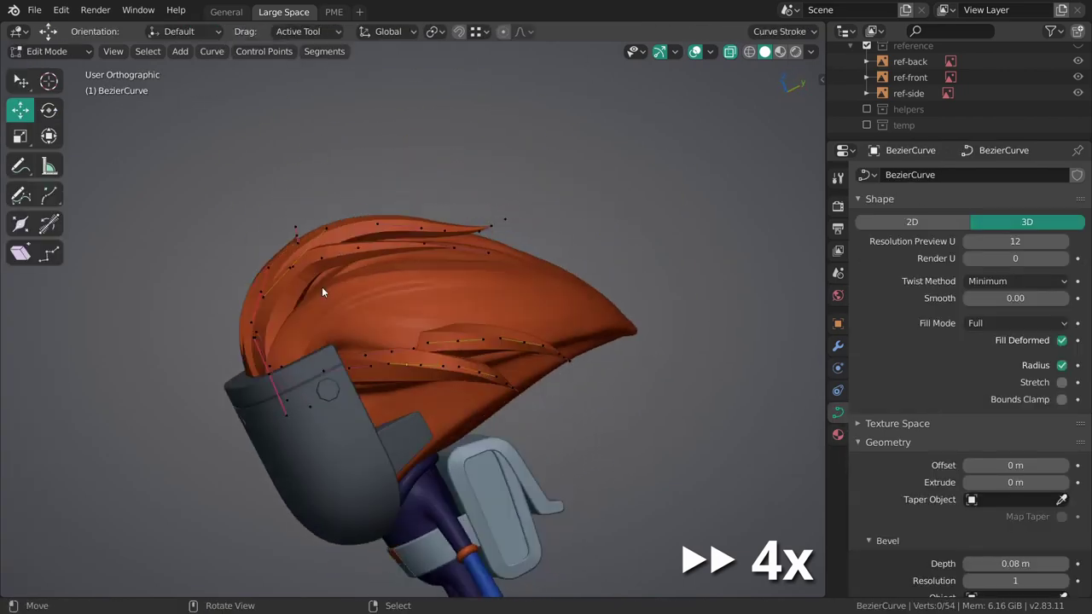
middle_click_drag(321, 287, 360, 270)
key("g")
mouse_move(421, 223)
middle_mouse_down()
mouse_move(453, 186)
mouse_move(280, 396)
mouse_move(453, 371)
mouse_move(452, 447)
middle_mouse_up()
key("ctrl+Tab")
left_click(469, 342)
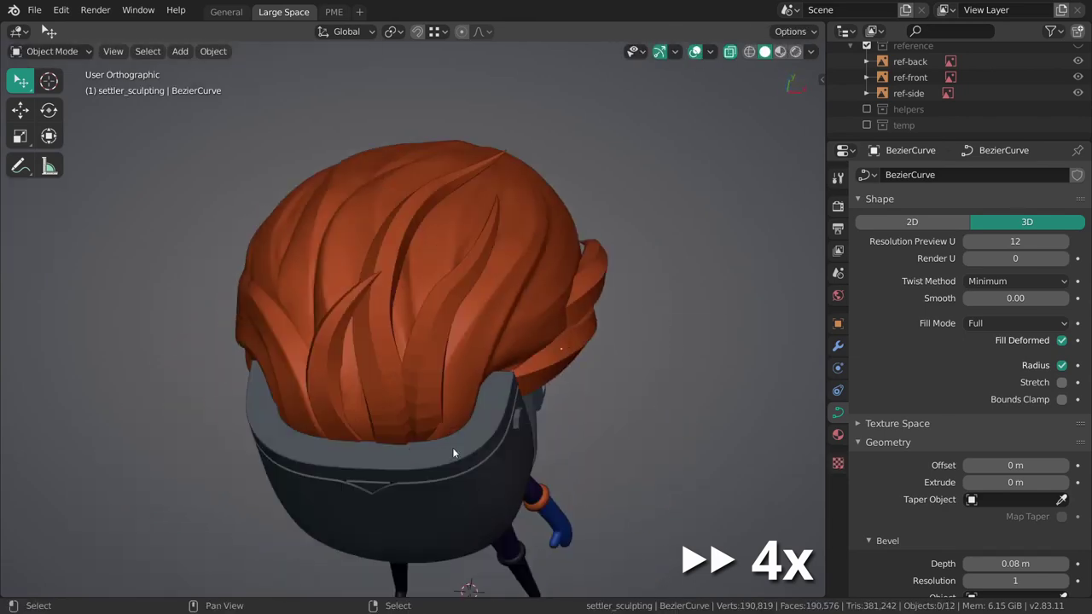
key("Tab")
key("g")
left_click(405, 390)
mouse_move(531, 374)
middle_mouse_down()
mouse_move(379, 164)
mouse_move(426, 176)
mouse_move(439, 370)
middle_mouse_up()
left_click_drag(438, 371, 415, 284)
Delete three strand points to shorten a strand, and move a side strand's end point.
key("alt+a")
mouse_move(414, 285)
middle_mouse_down()
mouse_move(442, 356)
mouse_move(421, 363)
mouse_move(415, 341)
mouse_move(428, 295)
mouse_move(451, 307)
middle_mouse_up()
key("Tab")
key("Tab")
key("g")
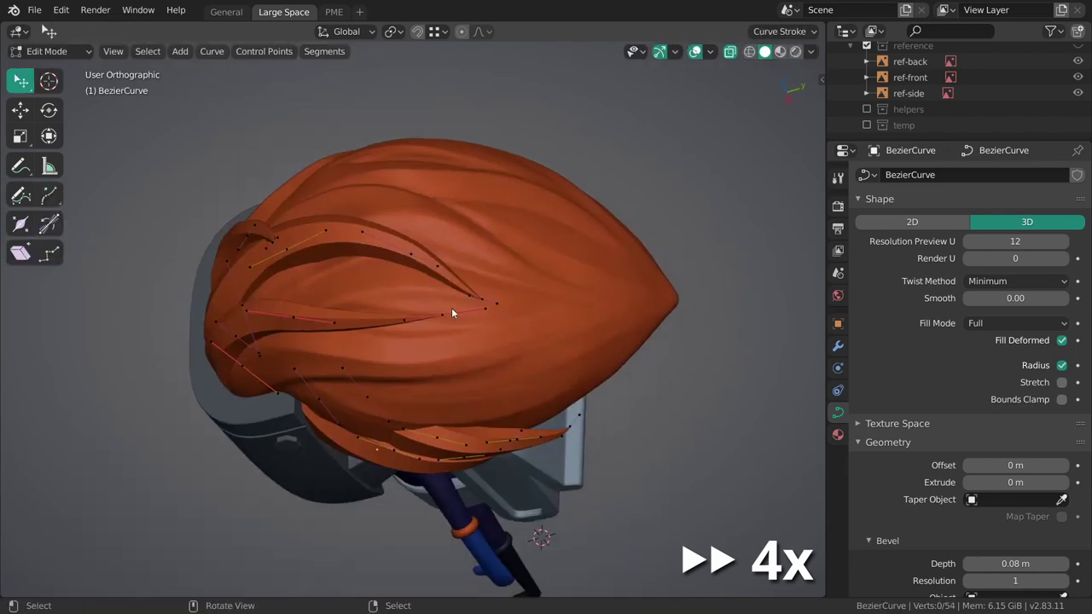
middle_click_drag(507, 256, 491, 260)
key("g")
left_click(311, 338)
key("x")
left_click(310, 341)
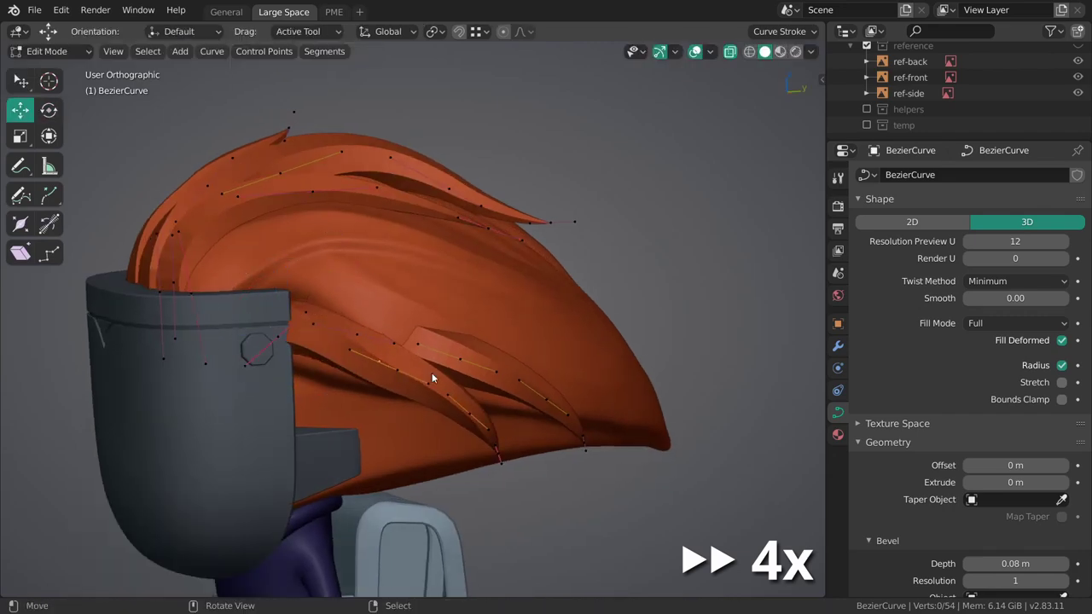
key("g")
mouse_move(310, 342)
middle_mouse_down()
mouse_move(444, 375)
mouse_move(495, 292)
middle_mouse_up()
left_click(468, 391)
Fatten a strand at its selected point and move it with proportional falloff.
mouse_move(490, 256)
left_mouse_down()
mouse_move(511, 346)
mouse_move(470, 363)
left_mouse_up()
key("w")
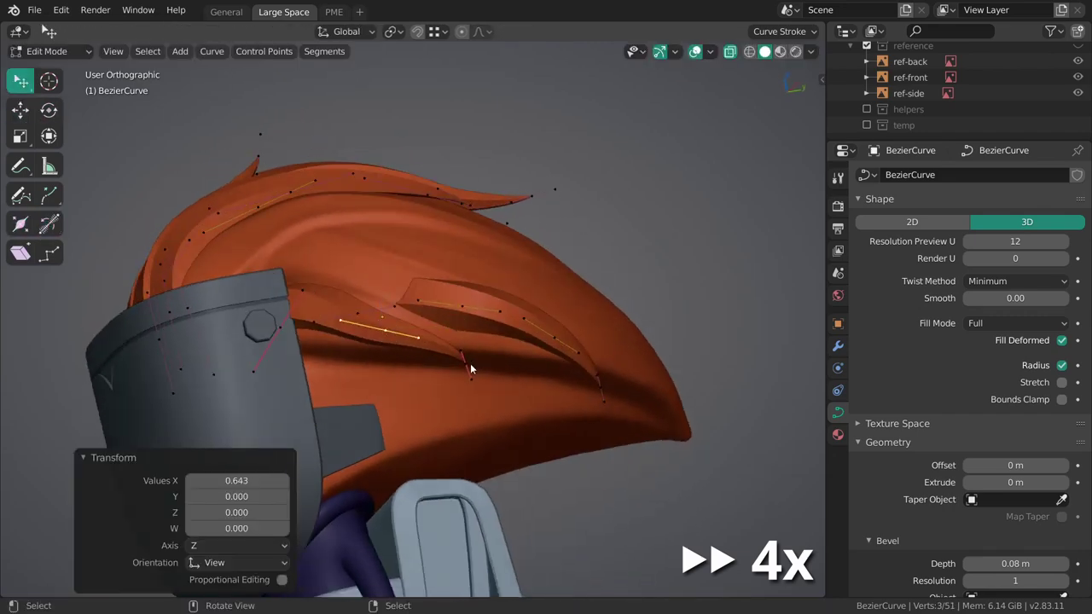
mouse_move(470, 363)
middle_mouse_down()
mouse_move(461, 341)
mouse_move(424, 345)
mouse_move(490, 372)
middle_mouse_up()
key("g")
left_click(458, 336)
Unhide the temp_face eyes and mouth in front view and save the file.
key("Tab")
key("KP_1")
scroll(457, 290, "down", 3)
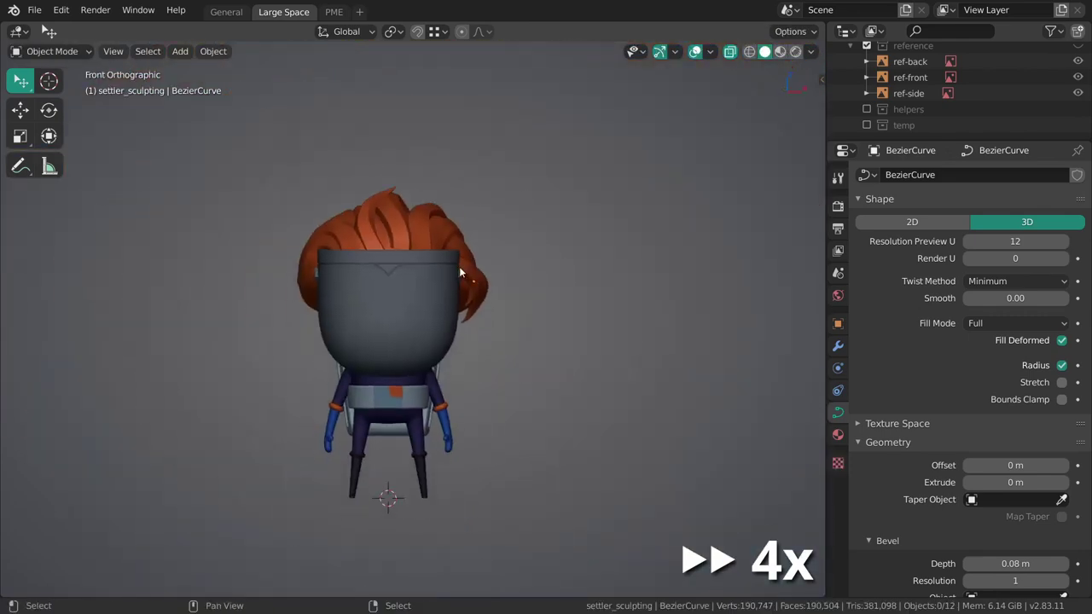
key("shift+2")
scroll(473, 303, "up", 1)
key("ctrl+s")
Reposition the left and right green eyes on the helmet face.
scroll(470, 315, "up", 2)
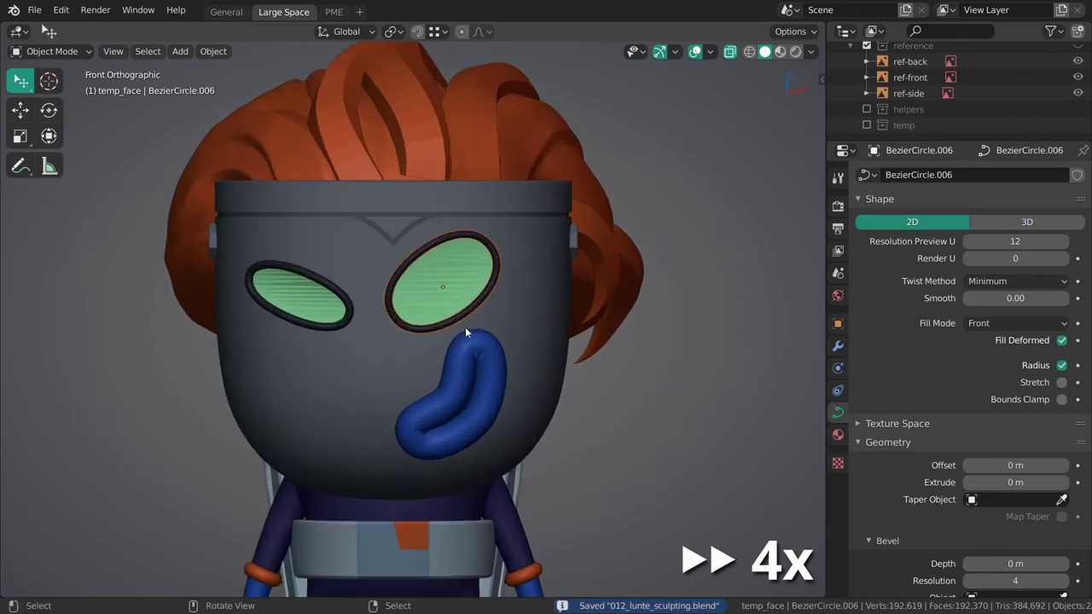
key("shift+space")
left_click(477, 290)
left_click_drag(347, 321, 380, 327)
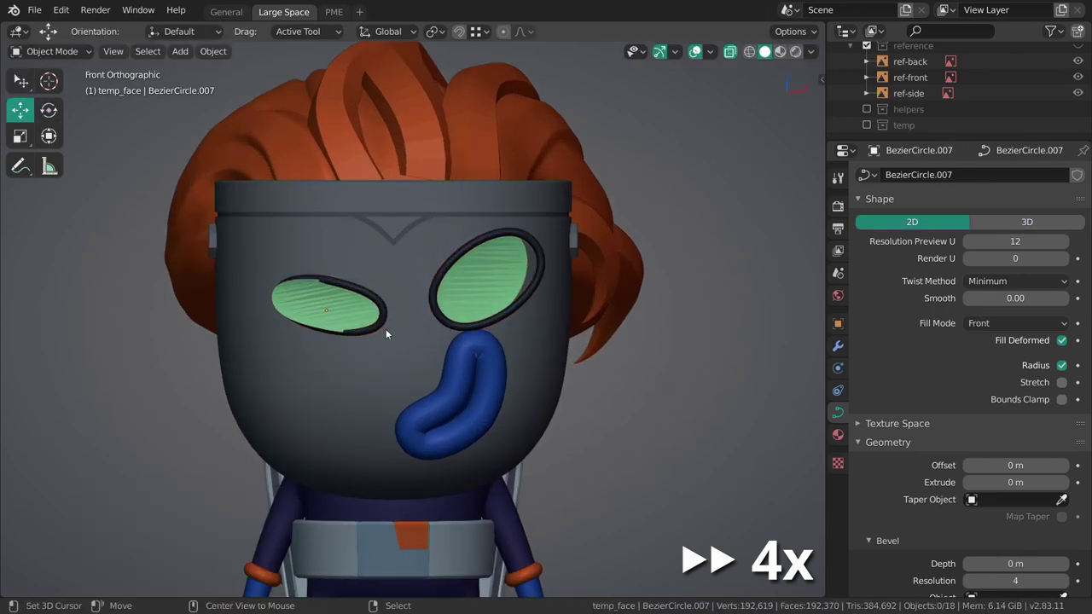
key("ctrl+l")
left_click(354, 315)
left_click(487, 283)
middle_click_drag(487, 282, 433, 292)
key("g")
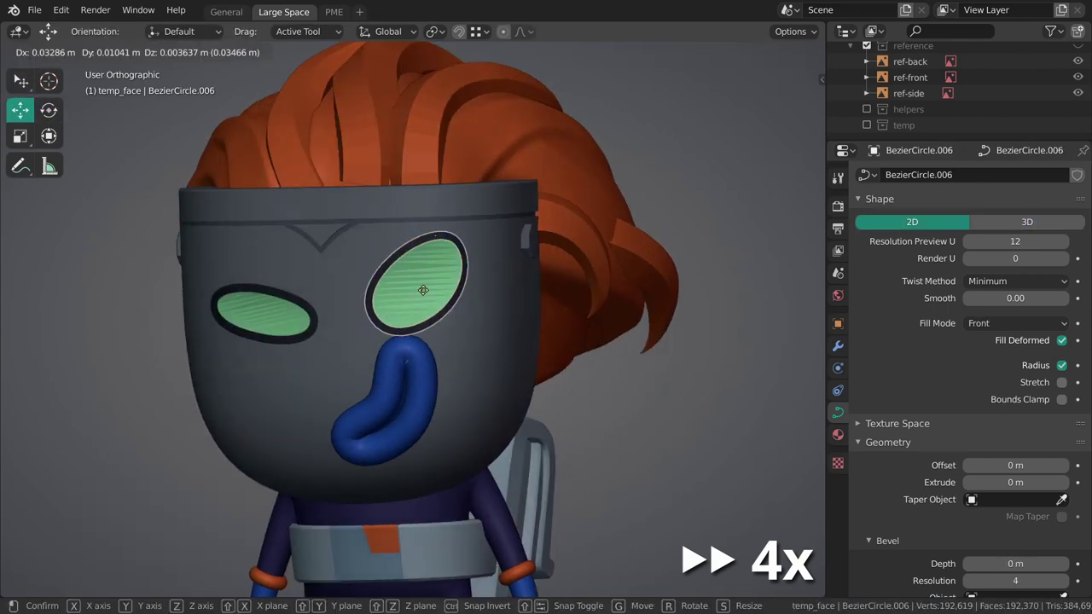
left_click(377, 316)
Move the blue mouth to a new spot on the face.
left_click(401, 367)
mouse_move(378, 317)
middle_mouse_down()
mouse_move(401, 367)
mouse_move(420, 364)
middle_mouse_up()
key("g")
left_click(437, 320)
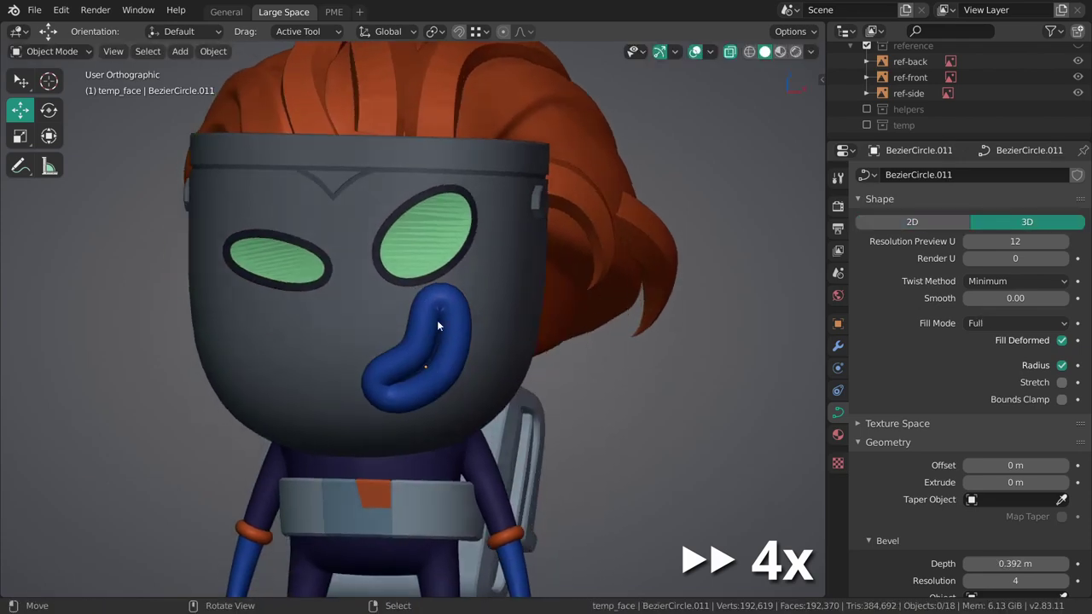
middle_click_drag(437, 320, 414, 235)
Reshape the right eye's outline in Edit Mode.
left_click(407, 235)
key("Tab")
left_click_drag(484, 221, 409, 226)
key("Tab")
scroll(441, 360, "down", 3)
middle_click_drag(455, 303, 466, 311)
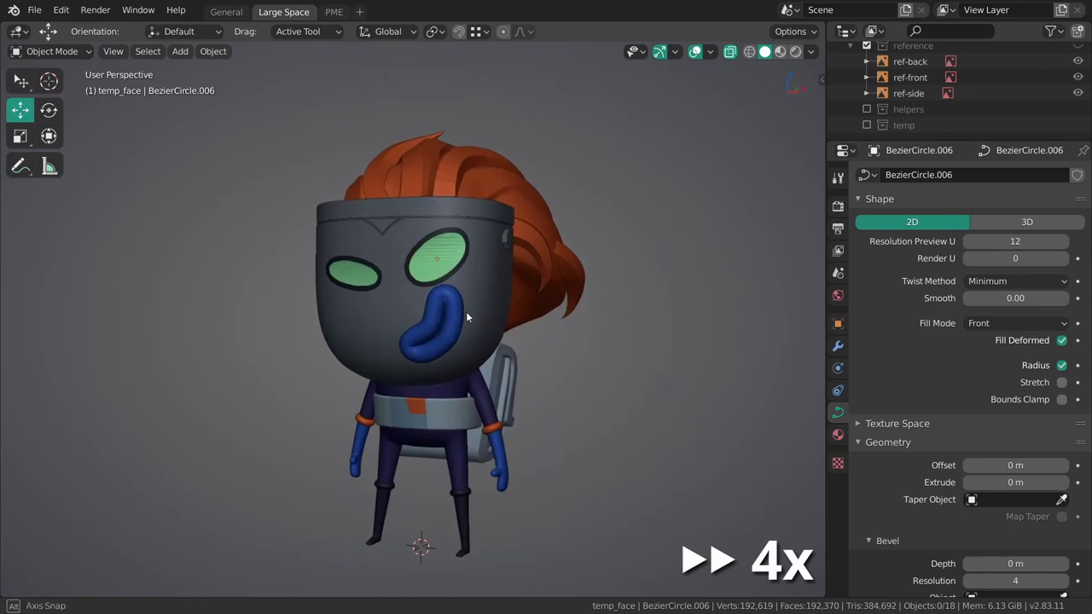
Shift the left eye along X and tilt the blue mouth by 9.43°.
left_click(377, 281)
left_click(381, 284)
key("g")
key("x")
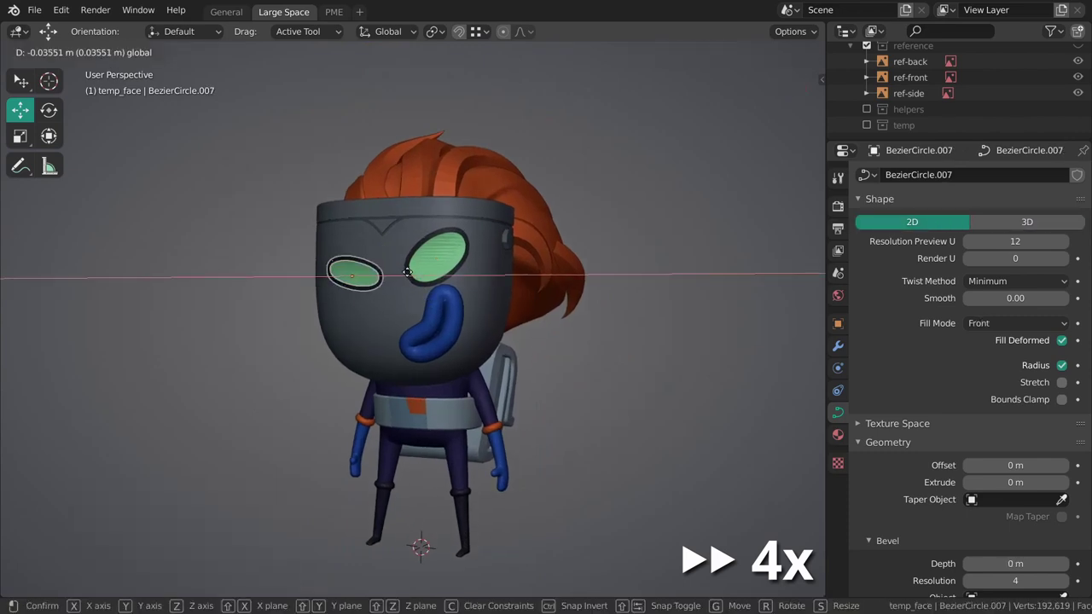
key("Escape")
left_click(442, 328)
key("g")
left_click(443, 328)
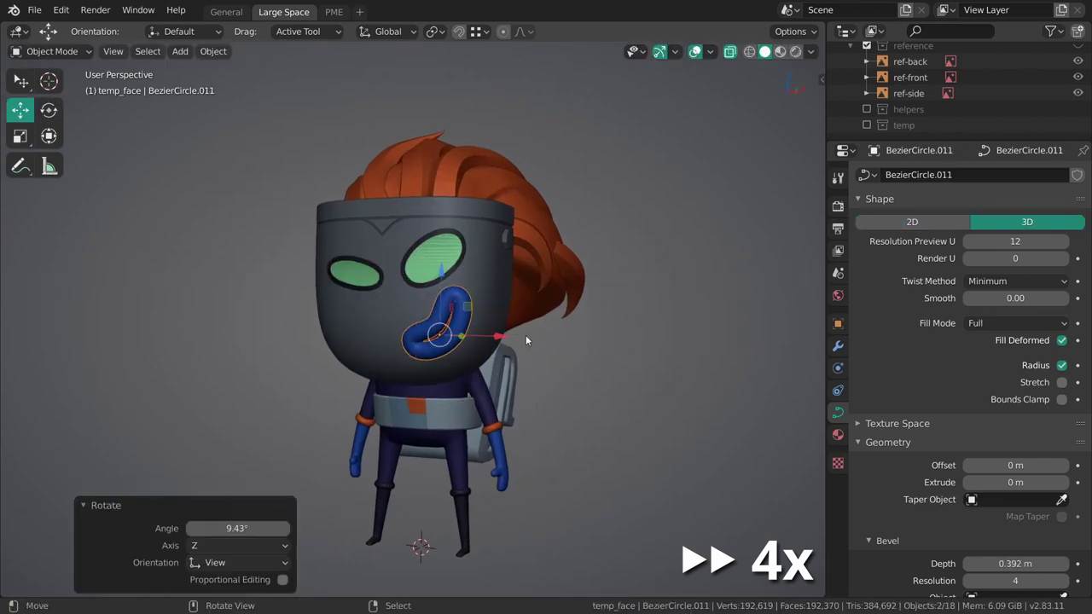
Apply the left eye's Shrinkwrap modifier, save, and select the hair strand curve.
left_click(346, 273)
key("ctrl+a")
key("ctrl+s")
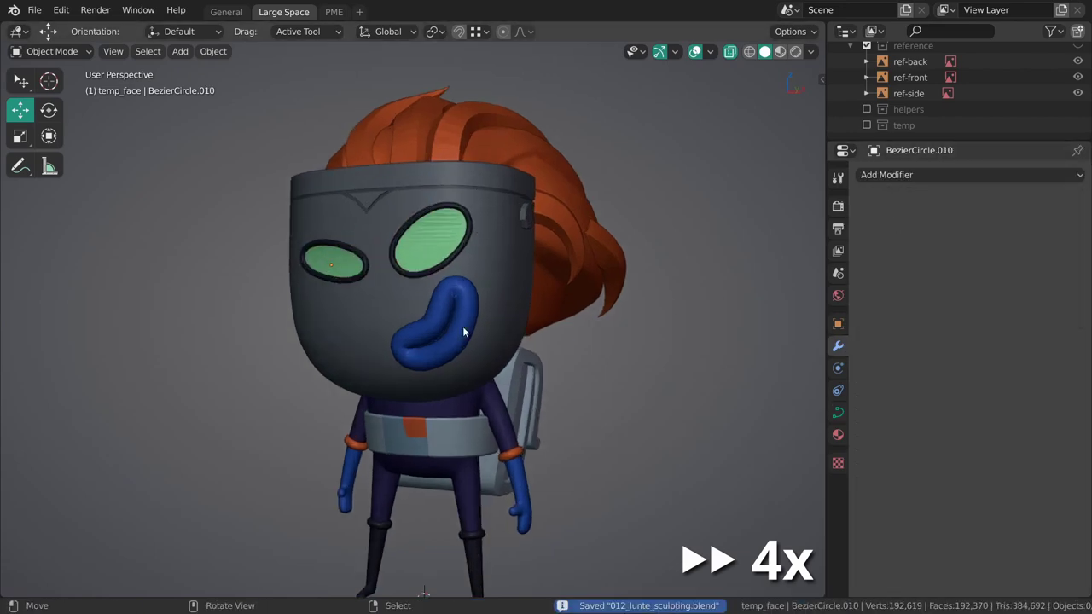
mouse_move(462, 326)
middle_mouse_down()
mouse_move(456, 344)
mouse_move(521, 336)
middle_mouse_up()
left_click(408, 142)
Extrude a new strand from a hair curve end at the back of the head.
key("Tab")
key("g")
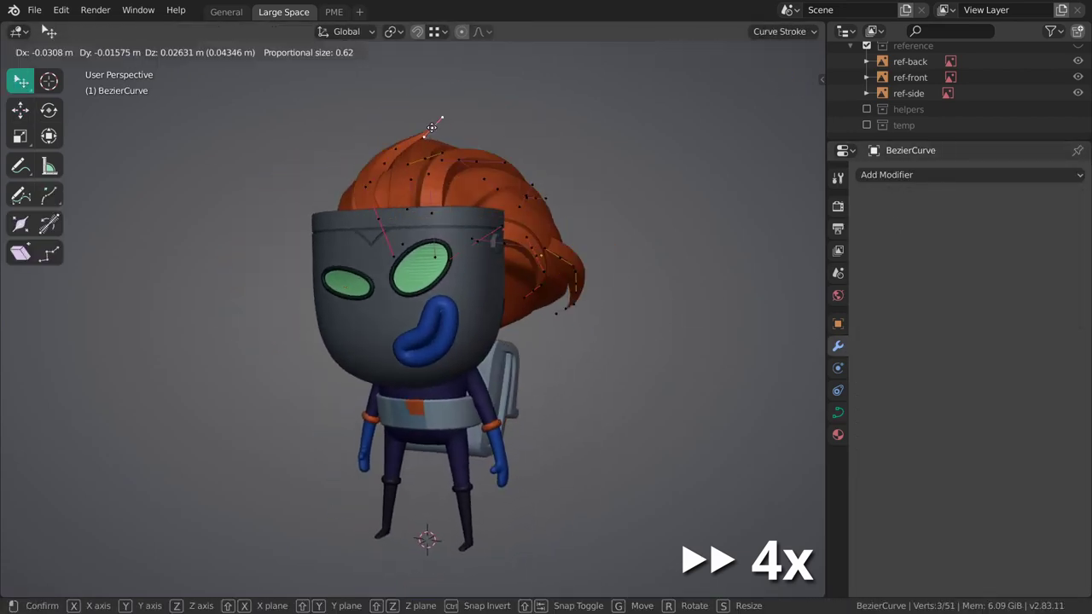
key("Escape")
mouse_move(437, 165)
middle_mouse_down()
mouse_move(473, 228)
mouse_move(448, 242)
mouse_move(416, 236)
mouse_move(422, 313)
mouse_move(435, 219)
mouse_move(420, 187)
mouse_move(401, 265)
middle_mouse_up()
key("e")
left_click(431, 303)
key("g")
left_click(409, 306)
Nudge the nearby strand points and rotate them, checking from the front of the head.
key("w")
key("g")
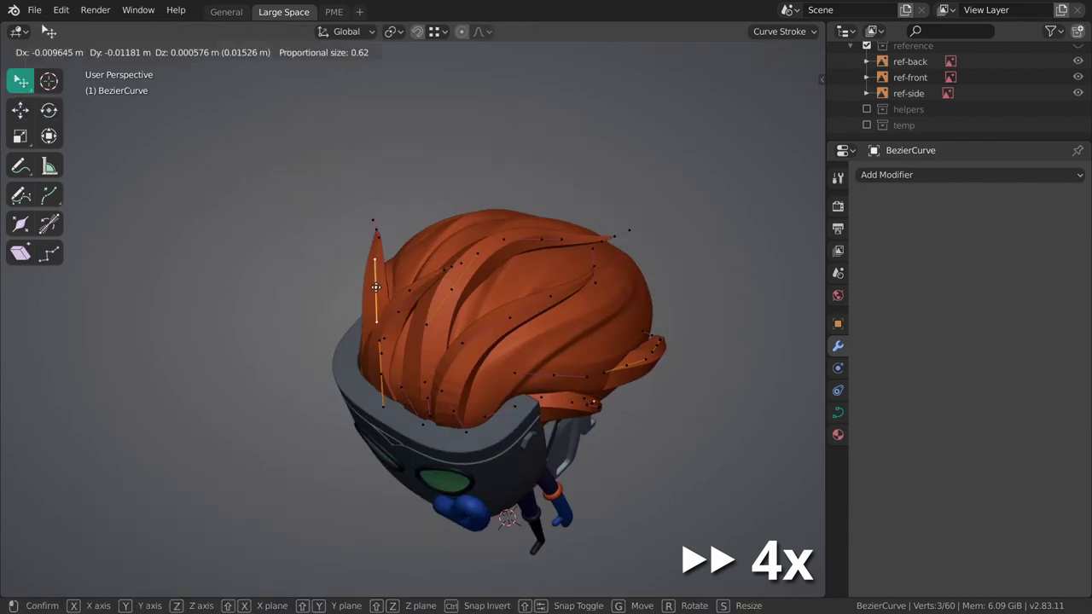
left_click(409, 310)
mouse_move(409, 310)
middle_mouse_down()
mouse_move(455, 291)
mouse_move(446, 268)
mouse_move(428, 353)
mouse_move(445, 343)
middle_mouse_up()
key("g")
left_click(400, 305)
key("g")
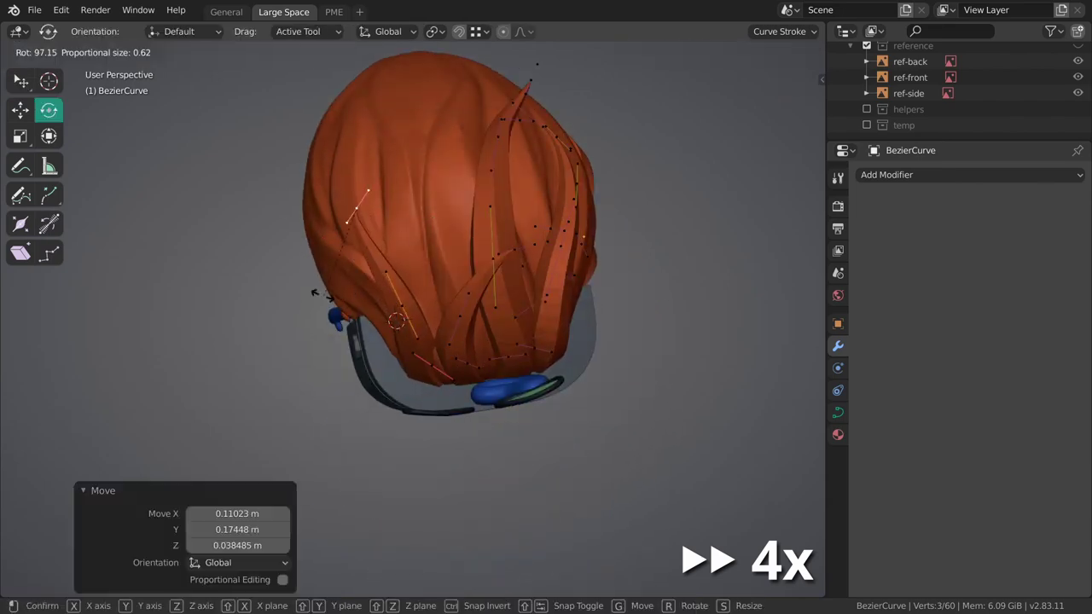
left_click(367, 243)
Review the hair from the front, leave Edit Mode and save 012_lunte_sculpting.blend.
key("KP_1")
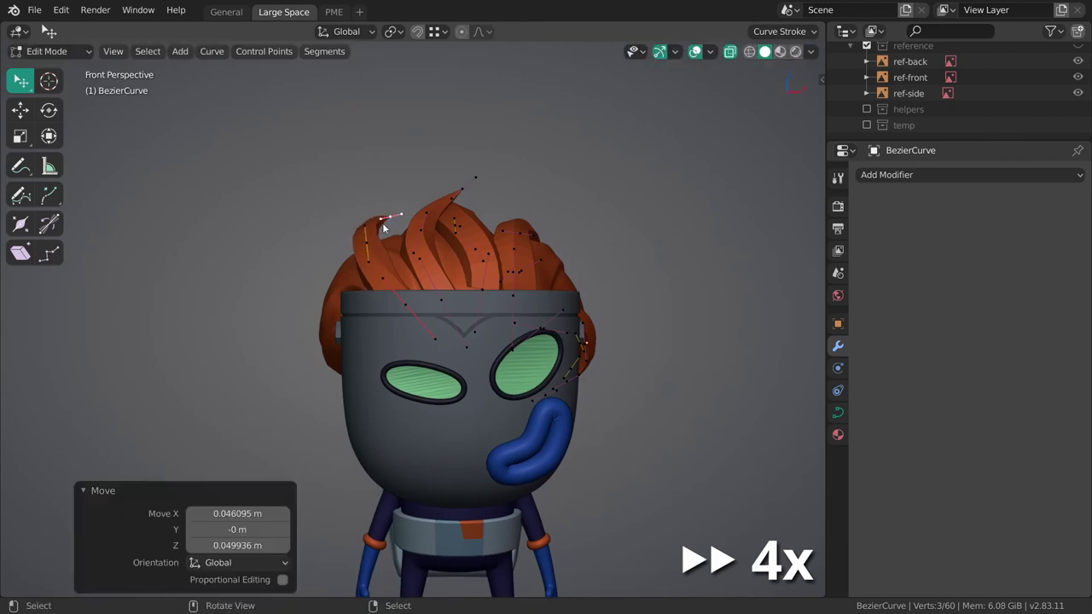
mouse_move(382, 278)
middle_mouse_down()
mouse_move(400, 261)
mouse_move(402, 217)
mouse_move(480, 361)
mouse_move(469, 311)
middle_mouse_up()
key("Tab")
key("ctrl+s")
Move the new strand's points up near the top of the hair and rotate them slightly.
key("Tab")
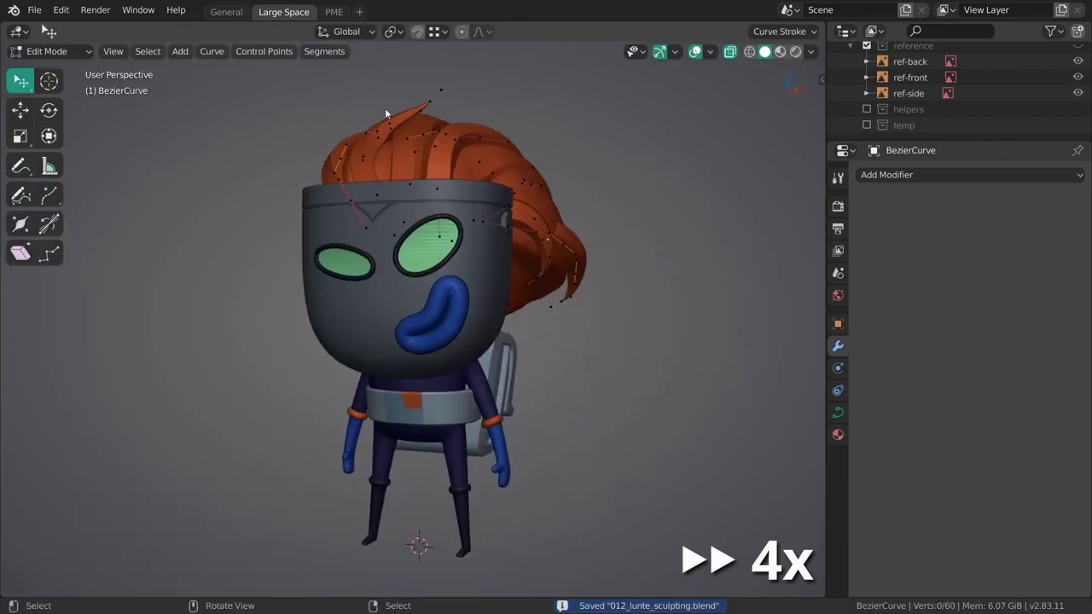
key("g")
left_click(389, 119)
key("shift+space")
key("r")
left_click_drag(401, 162, 410, 169)
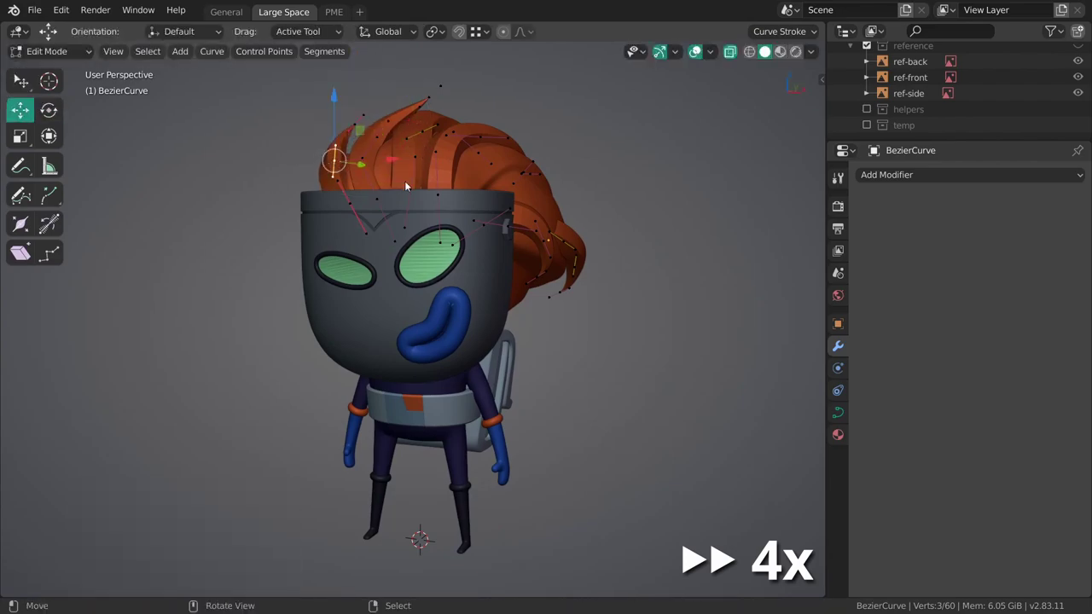